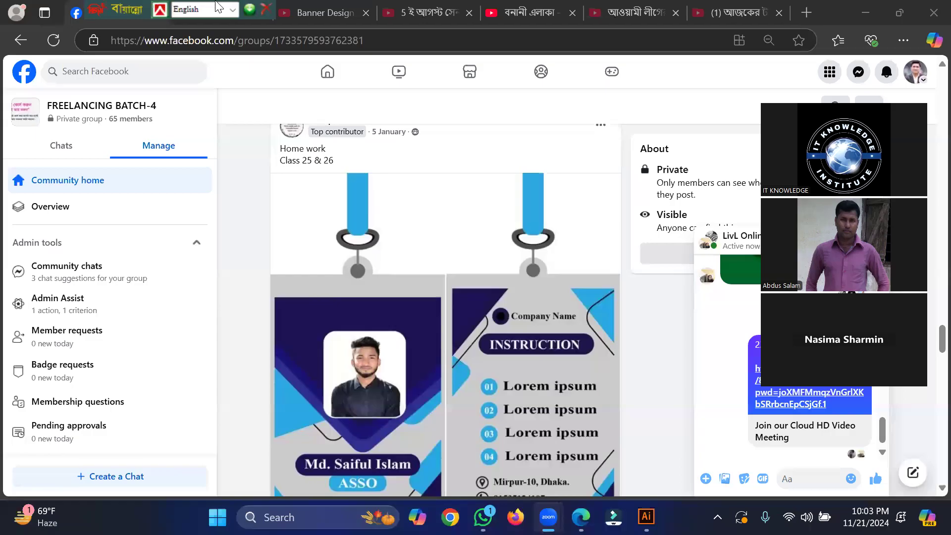
# Close all the YouTube tabs, keeping only the FREELANCING BATCH-4 Facebook group tab open.
pyautogui.click(76, 10)
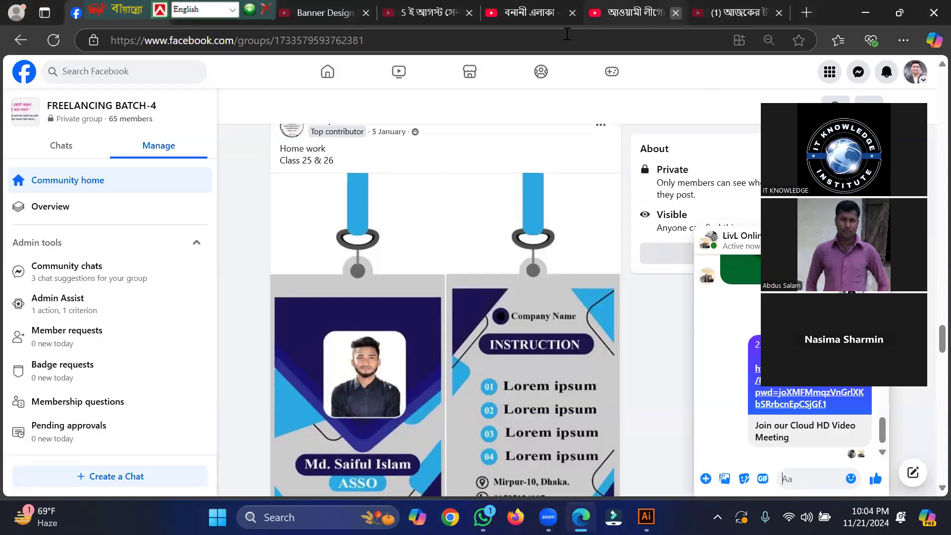
pyautogui.click(676, 12)
pyautogui.click(572, 13)
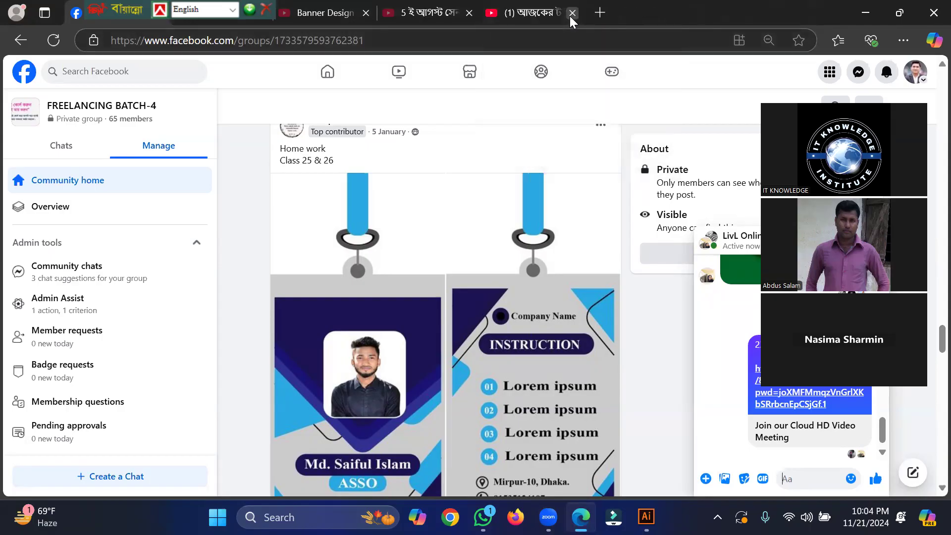
pyautogui.click(573, 14)
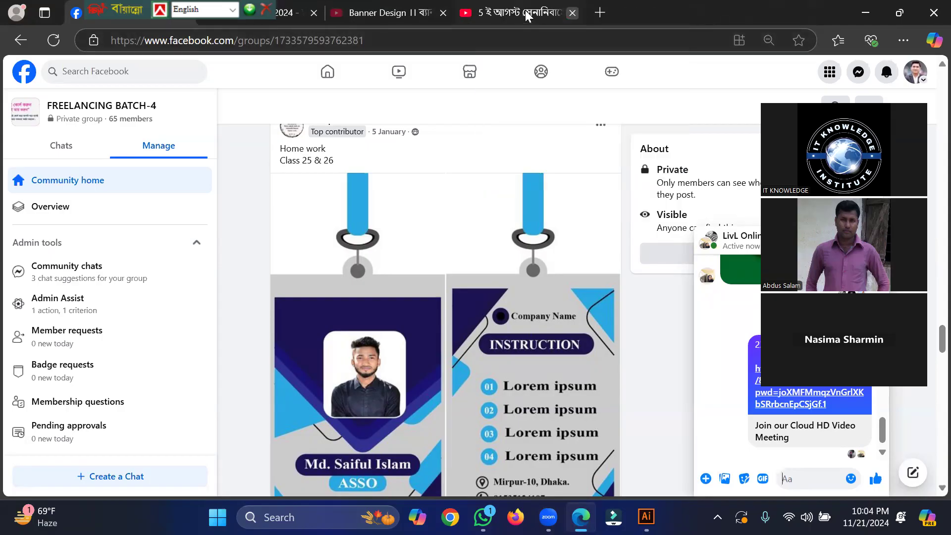
pyautogui.click(573, 15)
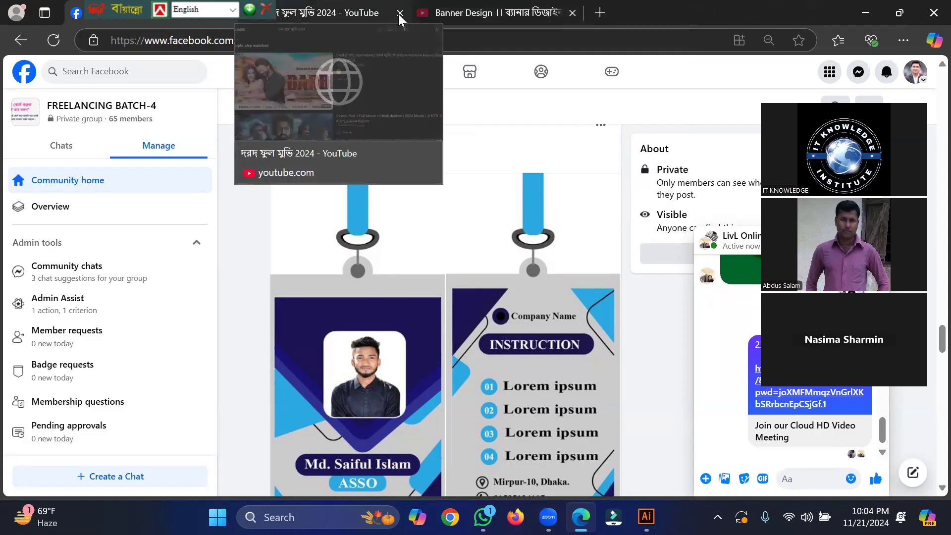
pyautogui.click(397, 13)
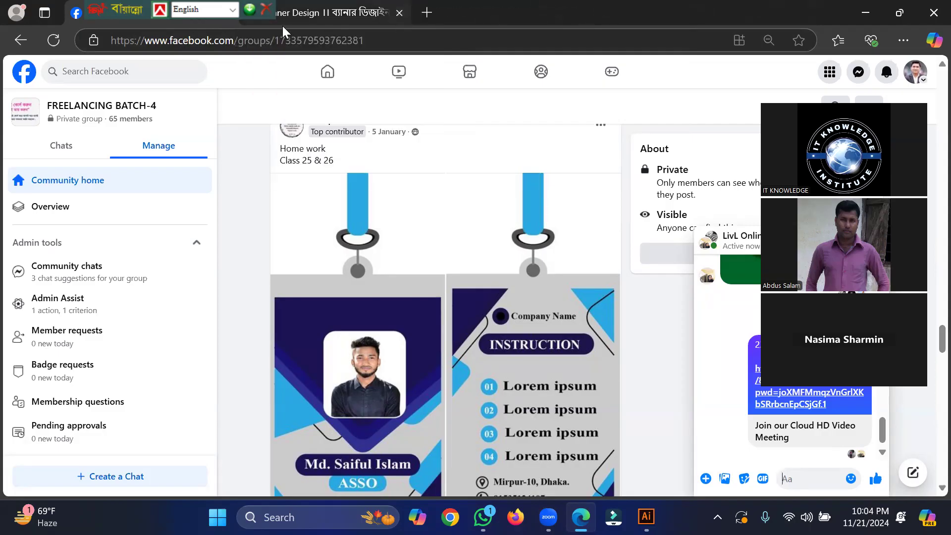
pyautogui.click(400, 12)
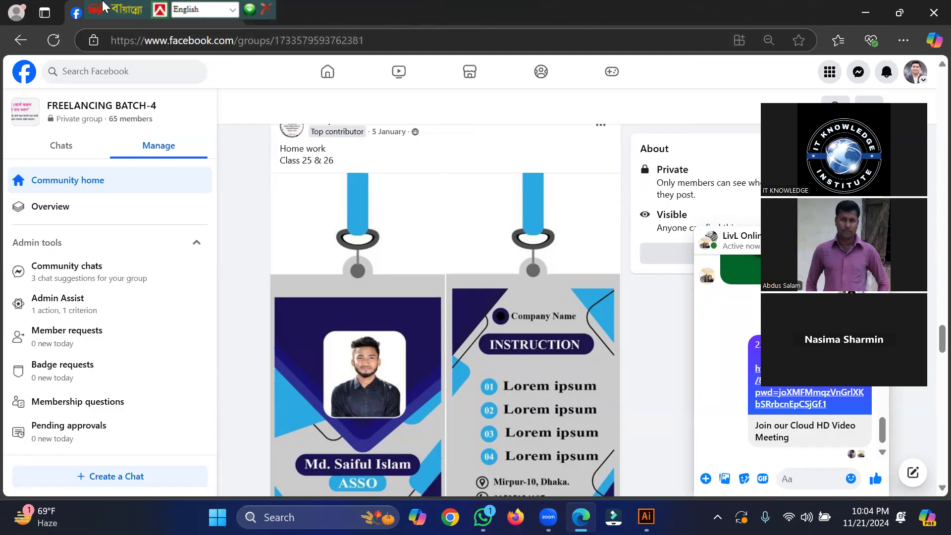
# Move the floating keyboard language bar clear of the browser tabs and minimize the browser window.
pyautogui.moveTo(109, 9); pyautogui.dragTo(400, 8)
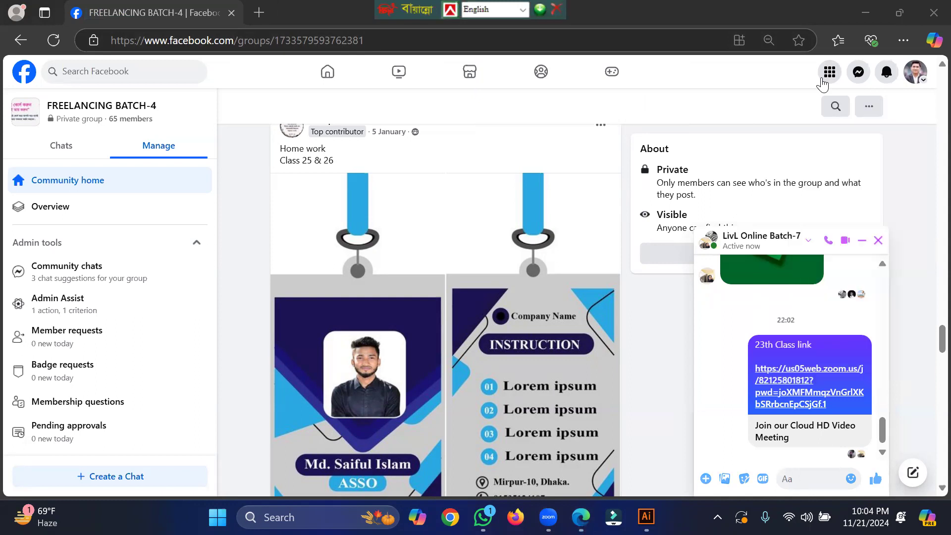
pyautogui.click(866, 12)
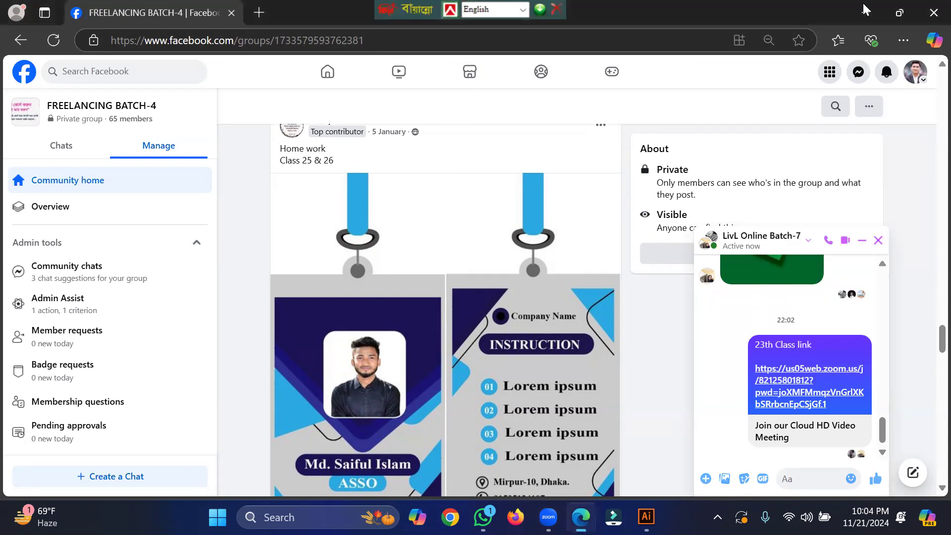
pyautogui.click(625, 168)
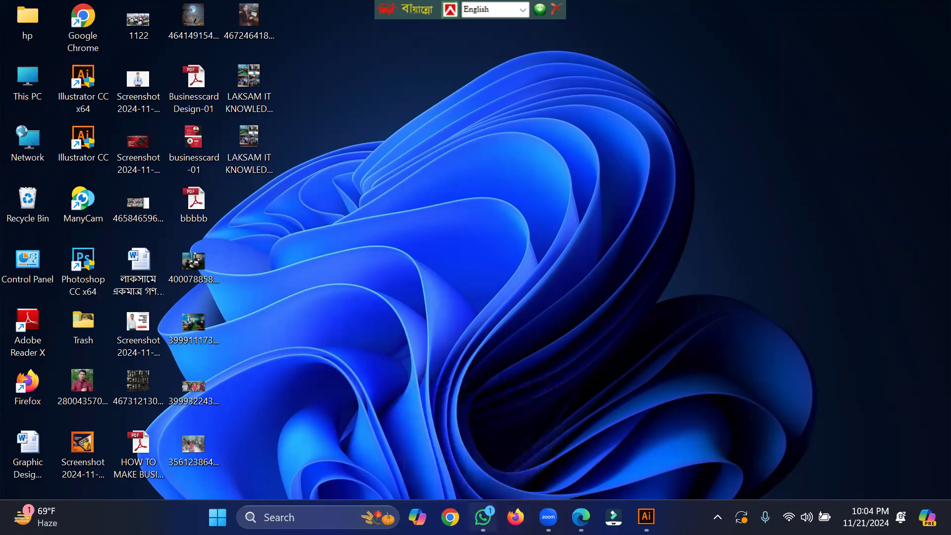
# Switch to WhatsApp, view the unread chat containing a PDF, and minimize the window.
pyautogui.click(483, 517)
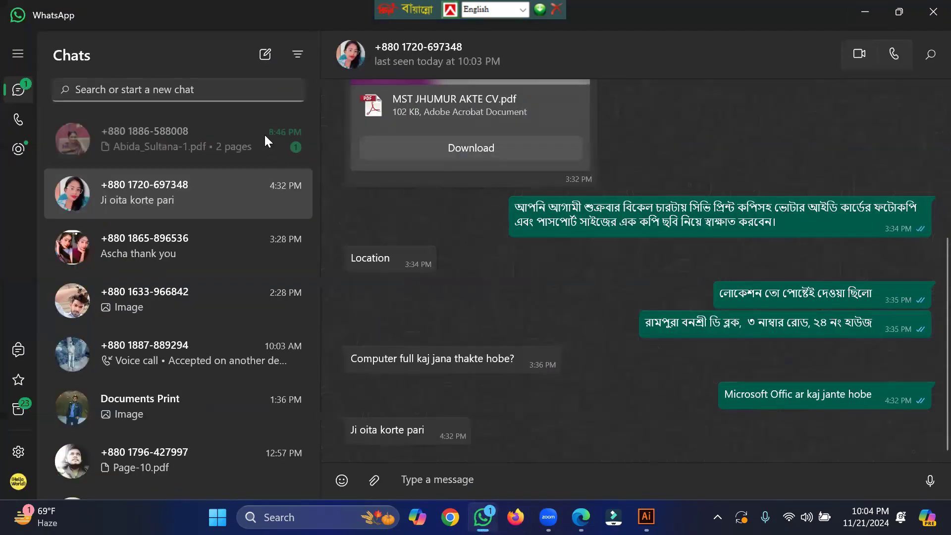
pyautogui.click(239, 146)
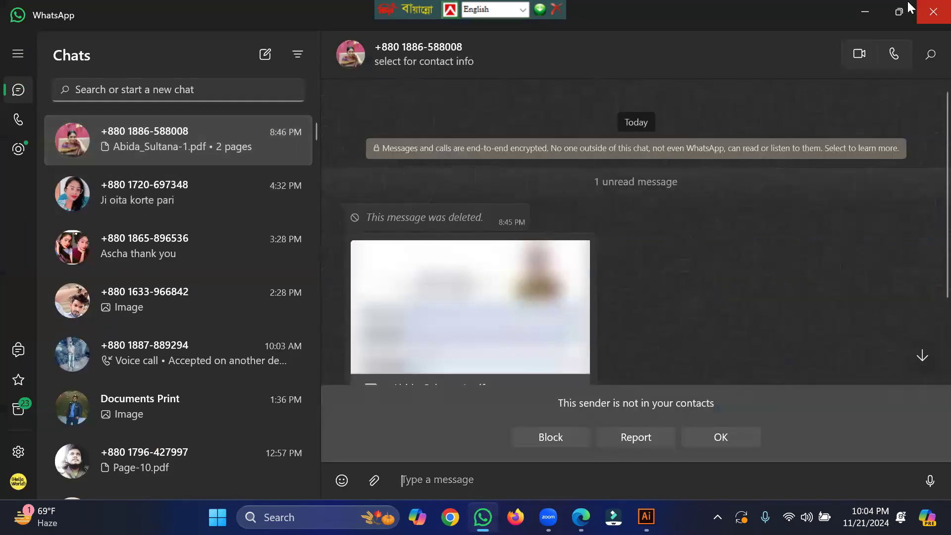
pyautogui.click(868, 9)
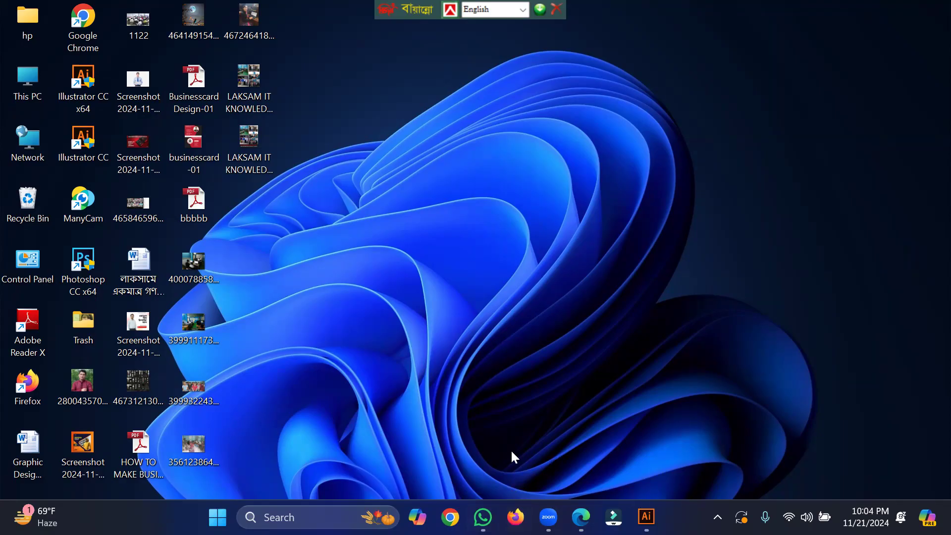
# Bring up Adobe Illustrator CC, switch to Microsoft Edge and open the Google homepage in a new tab.
pyautogui.moveTo(647, 517)
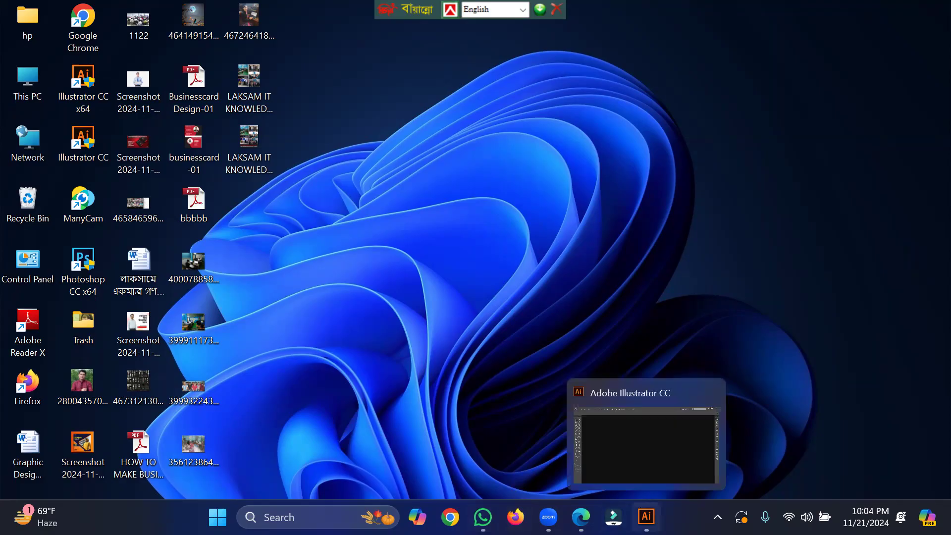
pyautogui.click(688, 431)
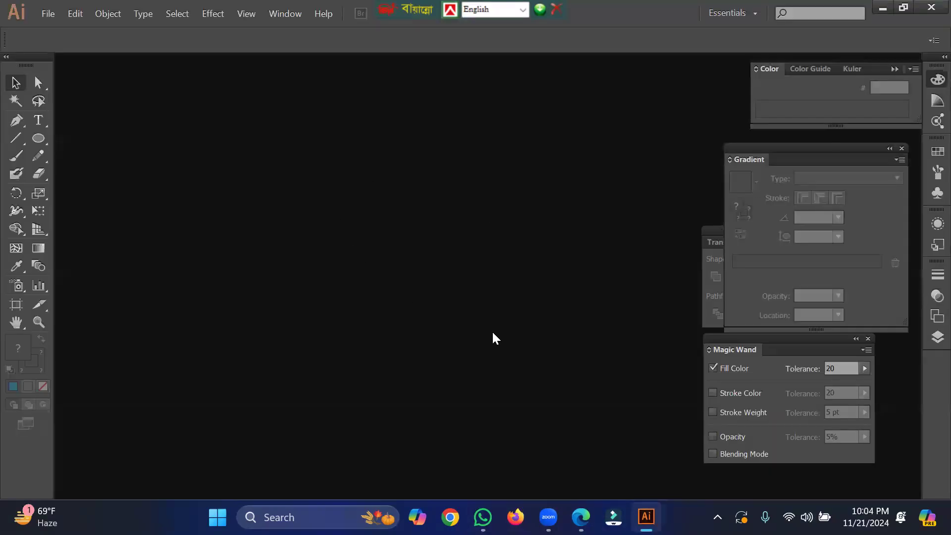
pyautogui.click(581, 517)
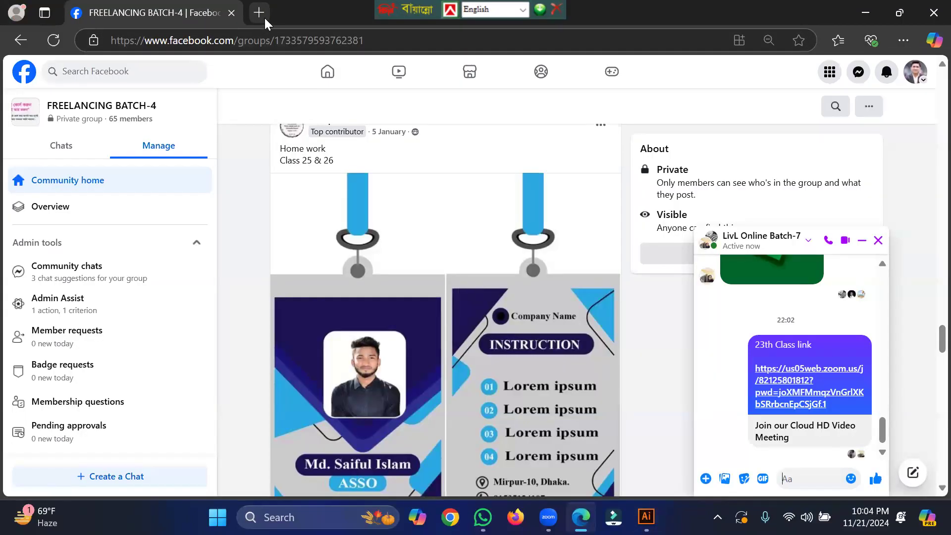
pyautogui.click(260, 12)
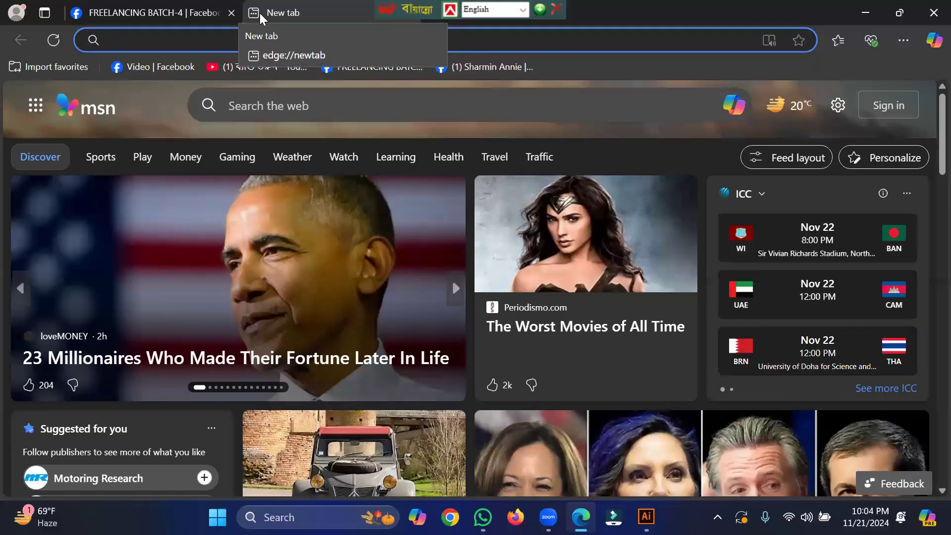
pyautogui.write('goo')
pyautogui.press('Return')
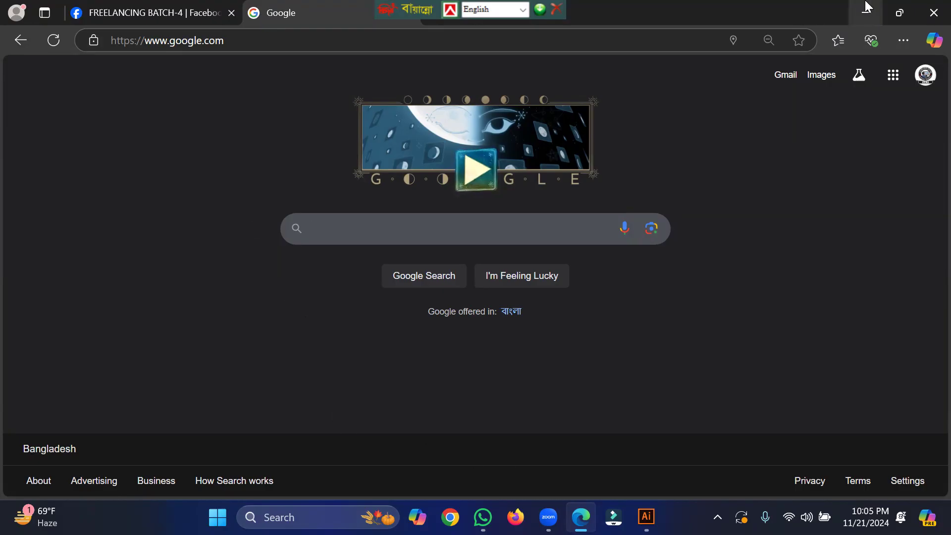
# Minimize the open windows and open the Graphic Design Word document from the Graphic Design folder on drive D.
pyautogui.click(867, 7)
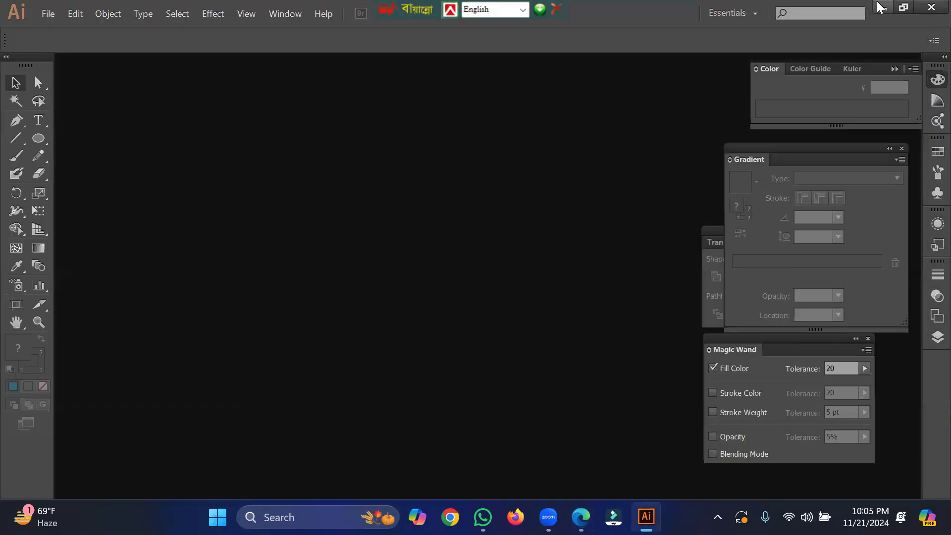
pyautogui.click(879, 7)
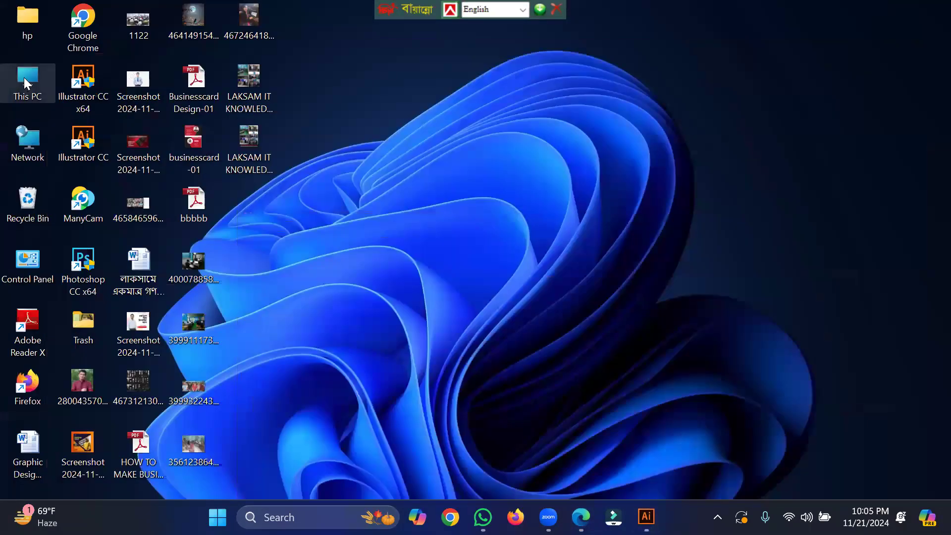
pyautogui.doubleClick(25, 80)
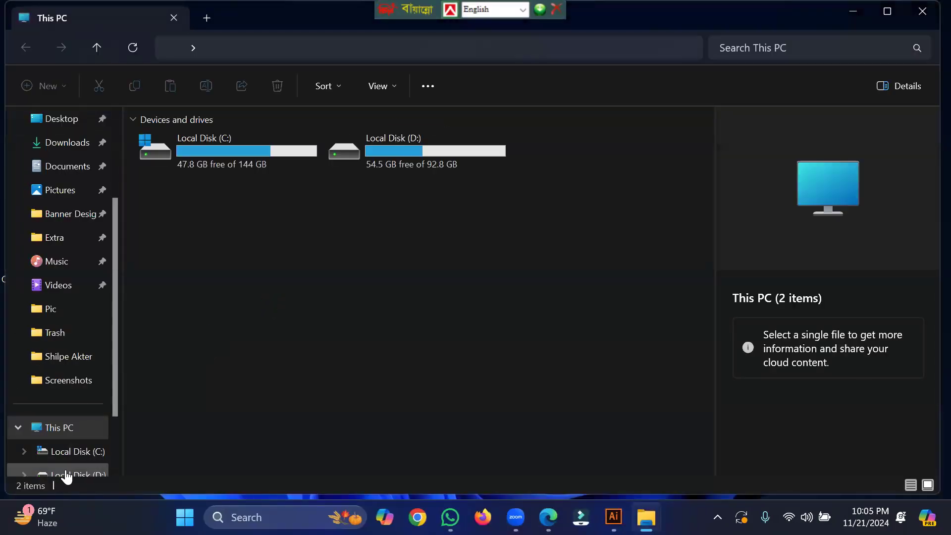
pyautogui.click(67, 474)
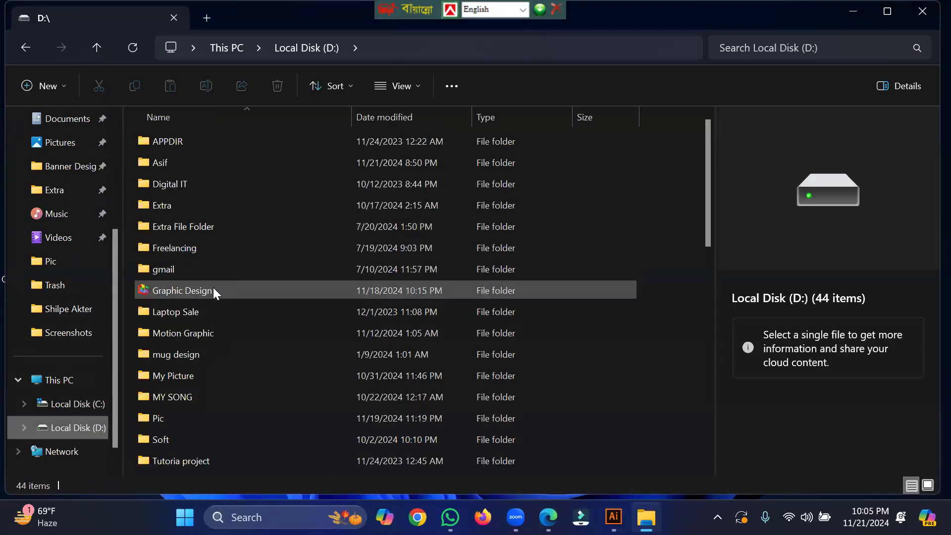
pyautogui.doubleClick(197, 291)
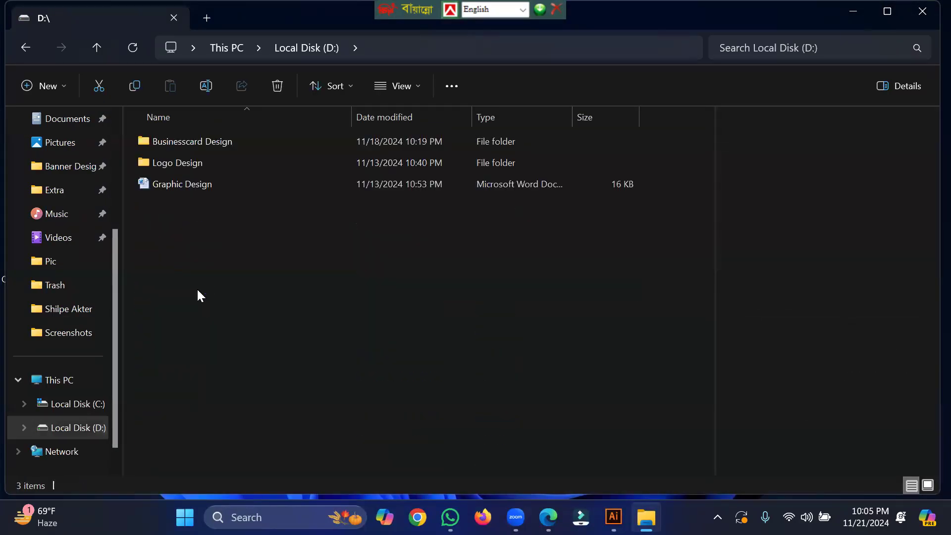
pyautogui.doubleClick(182, 183)
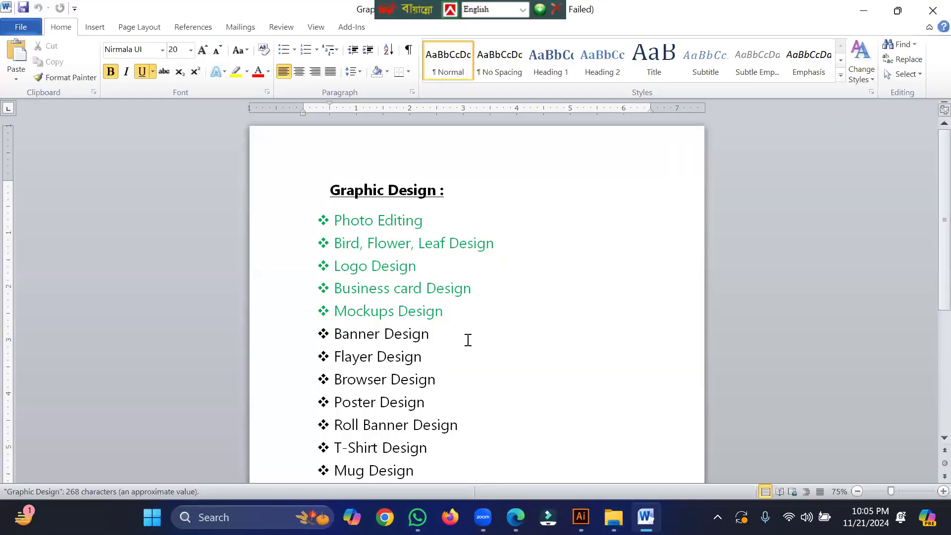
# Change the font colour of the Banner Design list item to red.
pyautogui.click(626, 395)
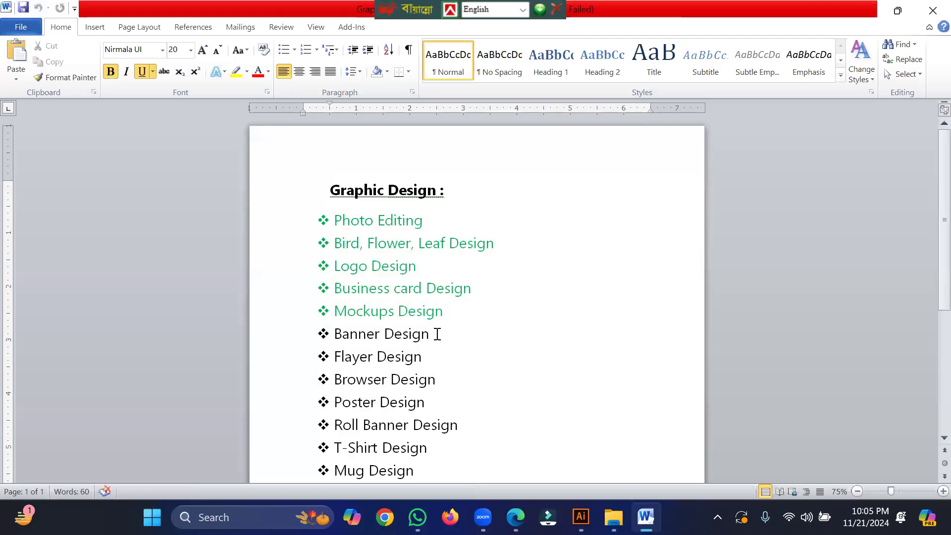
pyautogui.click(439, 328)
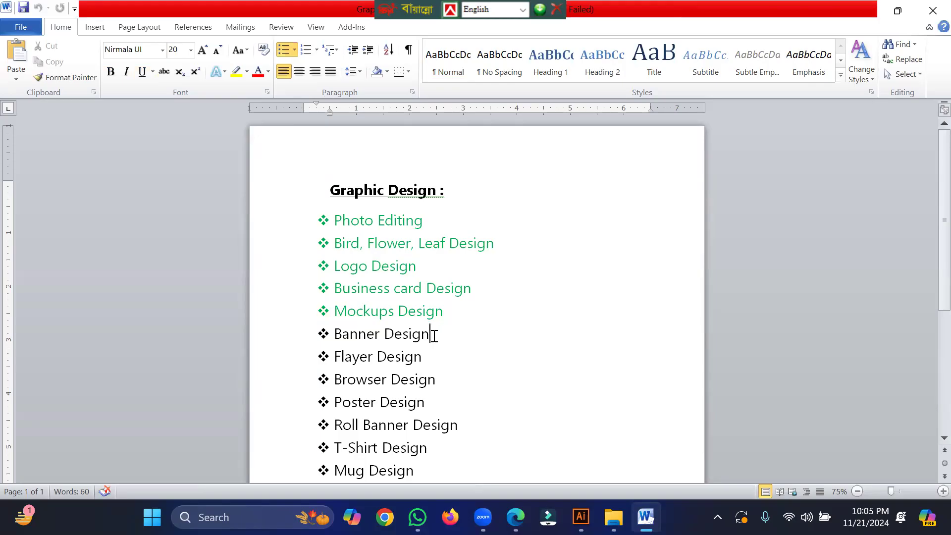
pyautogui.tripleClick(432, 339)
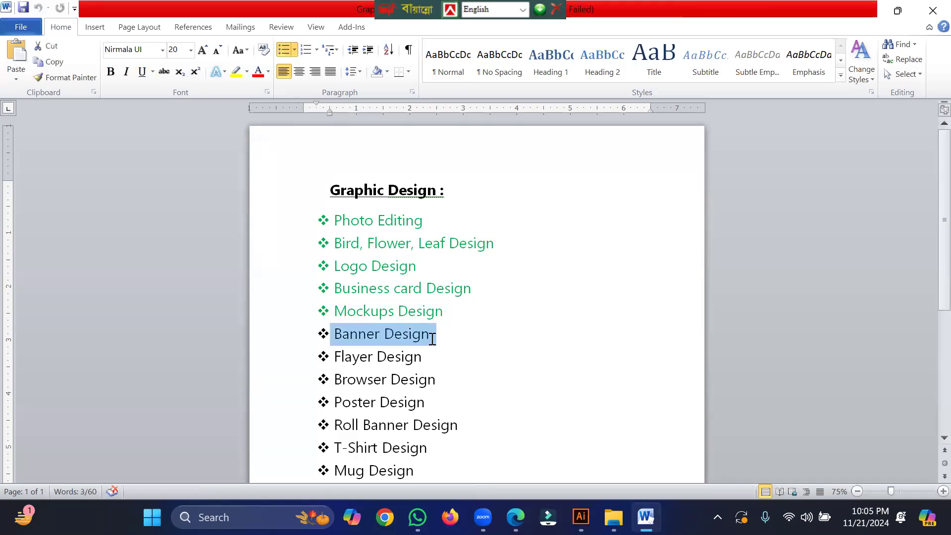
pyautogui.click(259, 71)
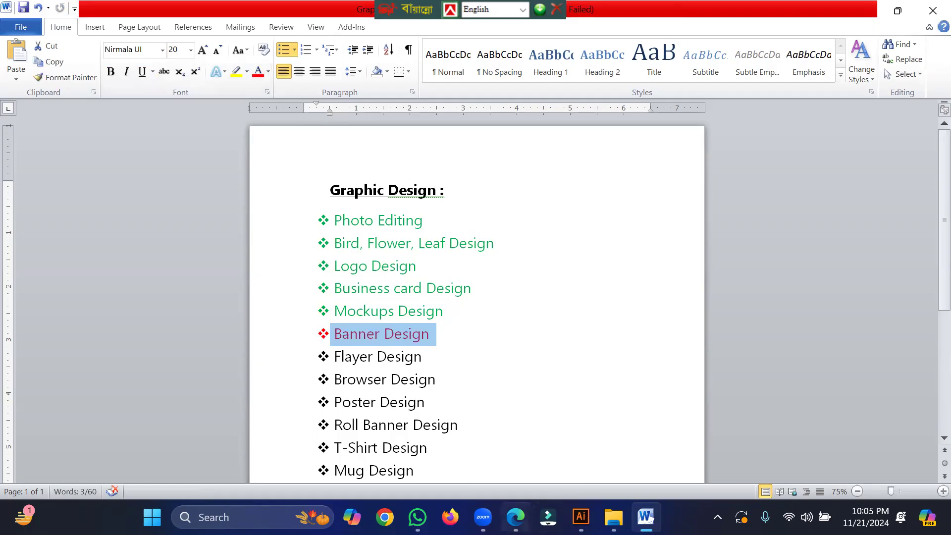
# Switch to Microsoft Edge and search Google Images for "banner design".
pyautogui.moveTo(582, 517)
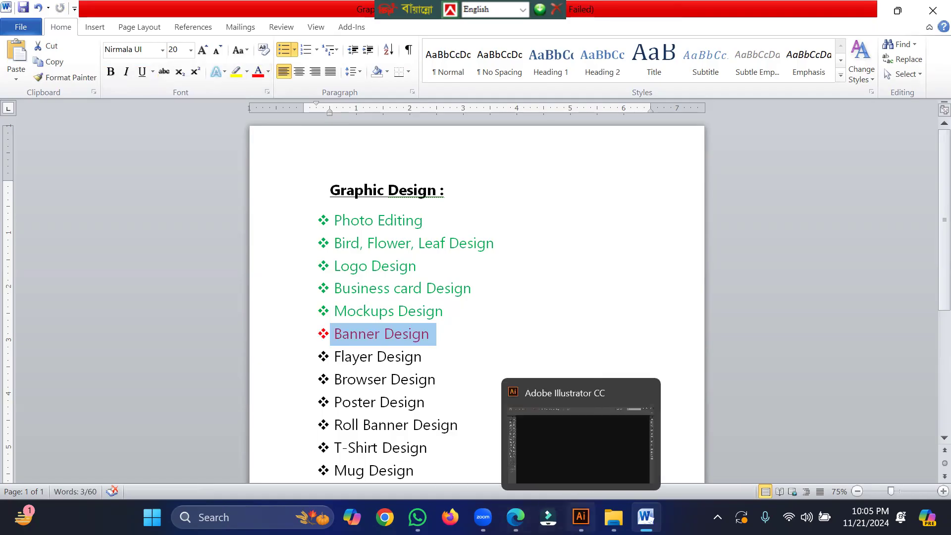
pyautogui.click(515, 518)
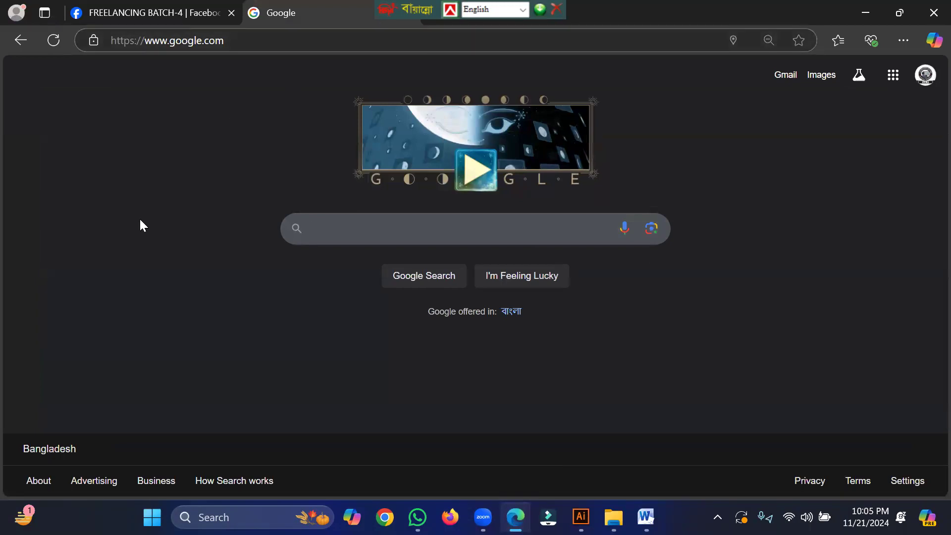
pyautogui.write('ba')
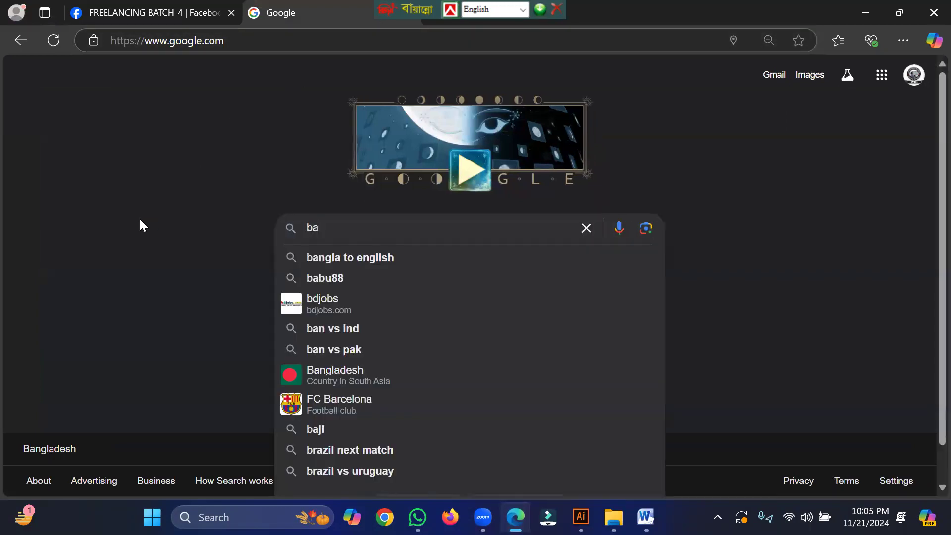
pyautogui.write('nner')
pyautogui.press('Down')
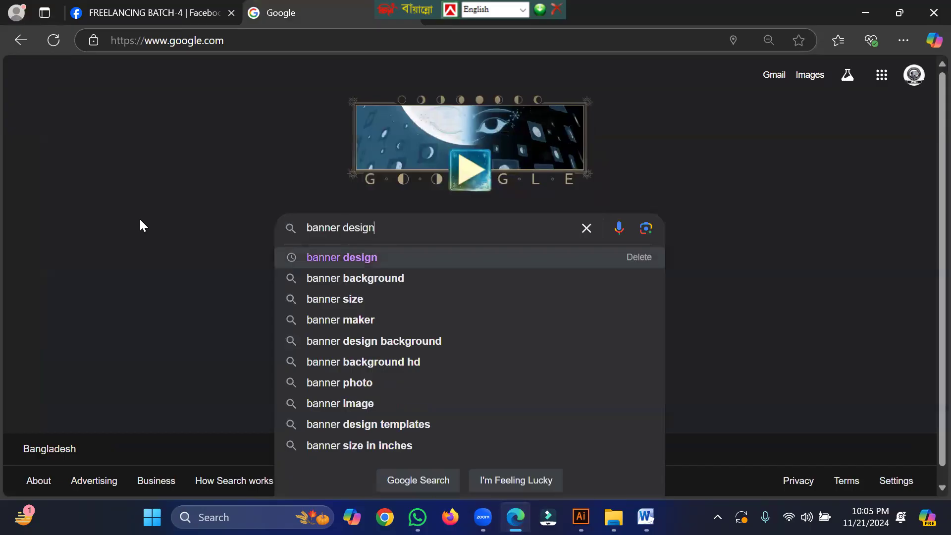
pyautogui.press('Return')
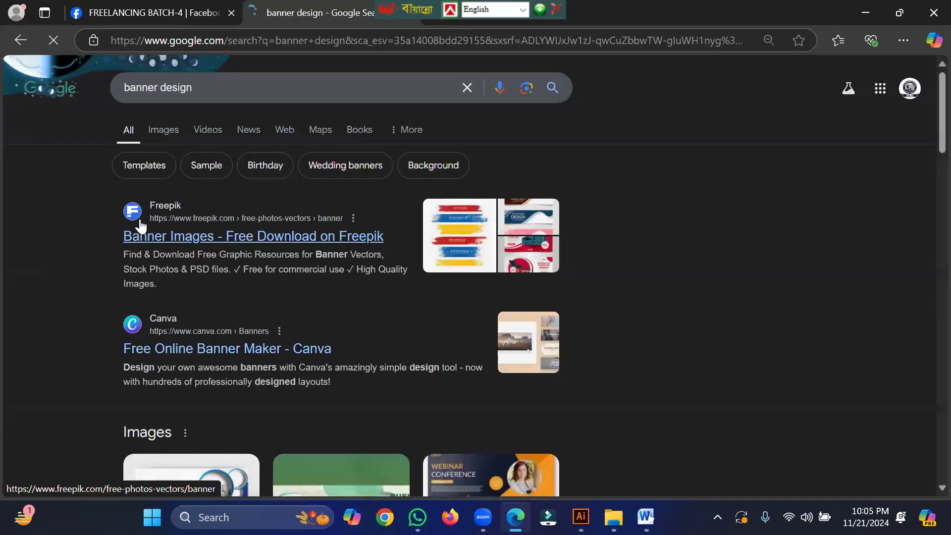
pyautogui.click(165, 133)
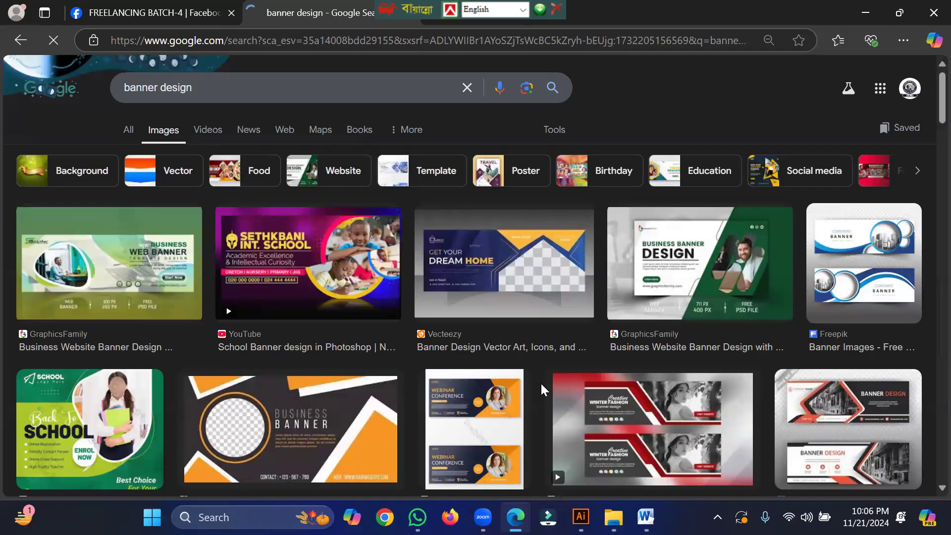
# Preview the white and green Business Website Banner Design result and copy its image.
pyautogui.click(681, 254)
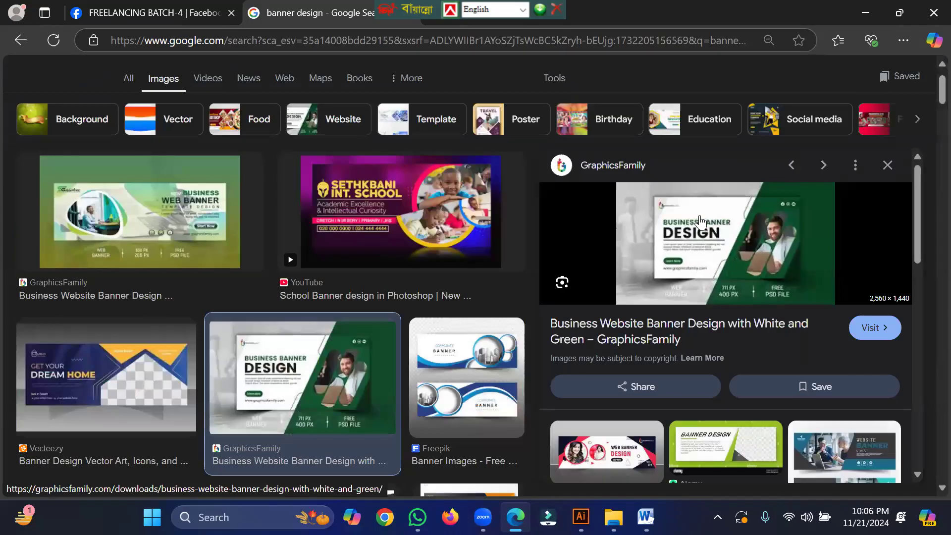
pyautogui.rightClick(699, 221)
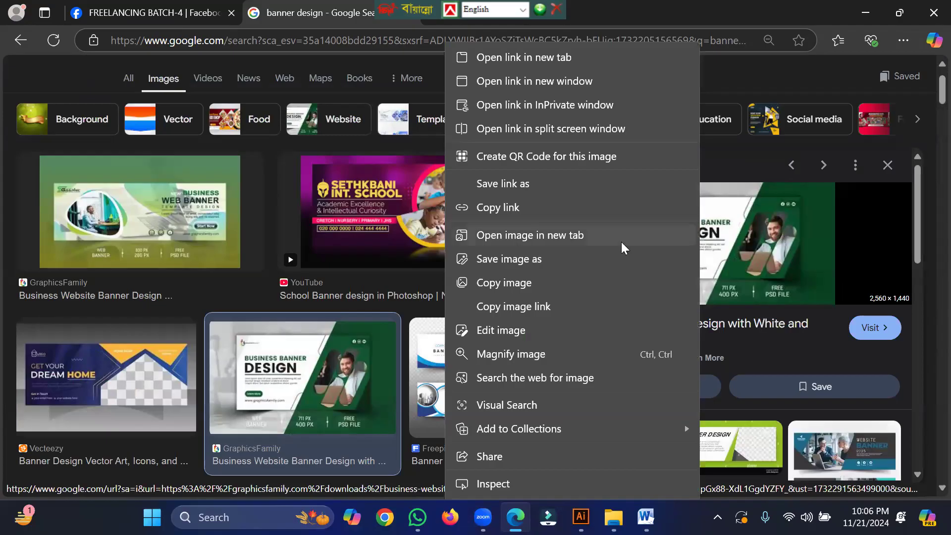
pyautogui.click(510, 282)
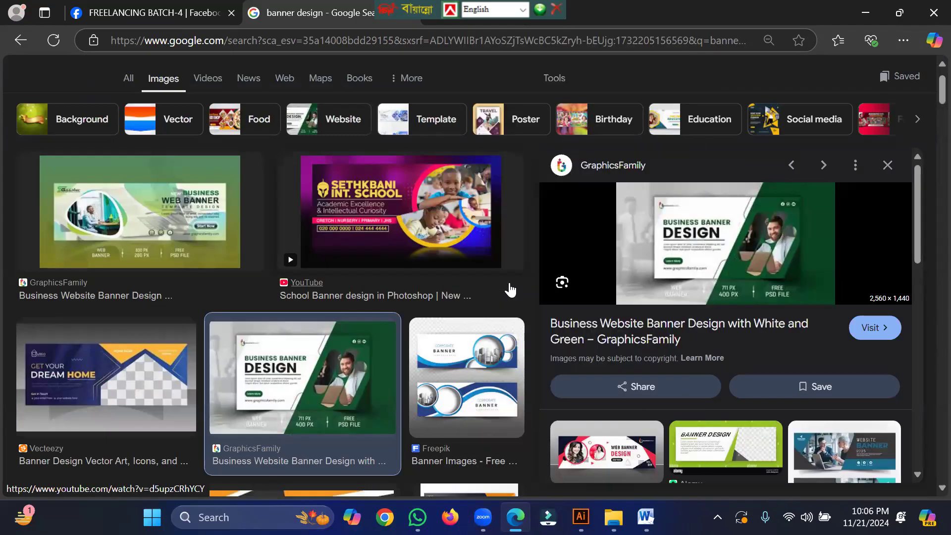
# Browse the related images and preview the red and navy Web Banner Design picture from BBF Eshop.
pyautogui.scroll(-5, 914, 362)
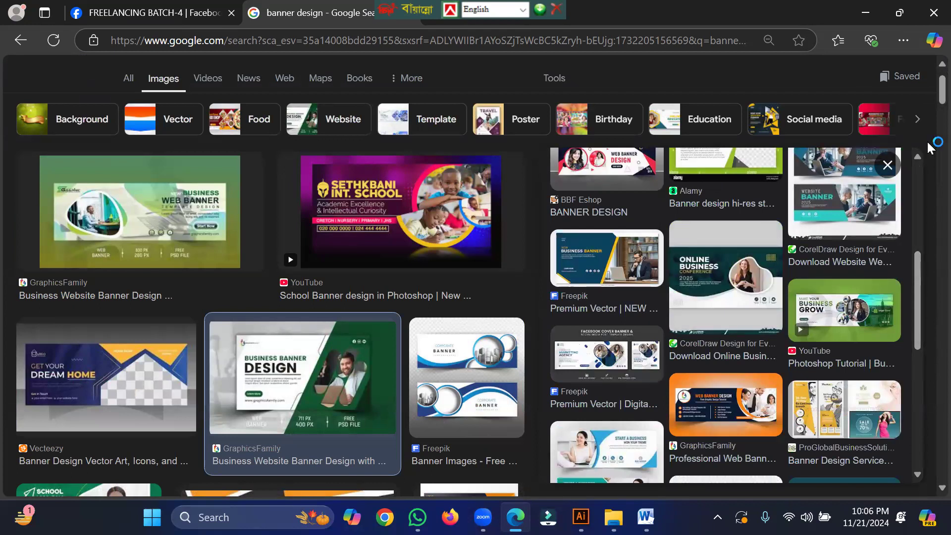
pyautogui.scroll(3, 916, 157)
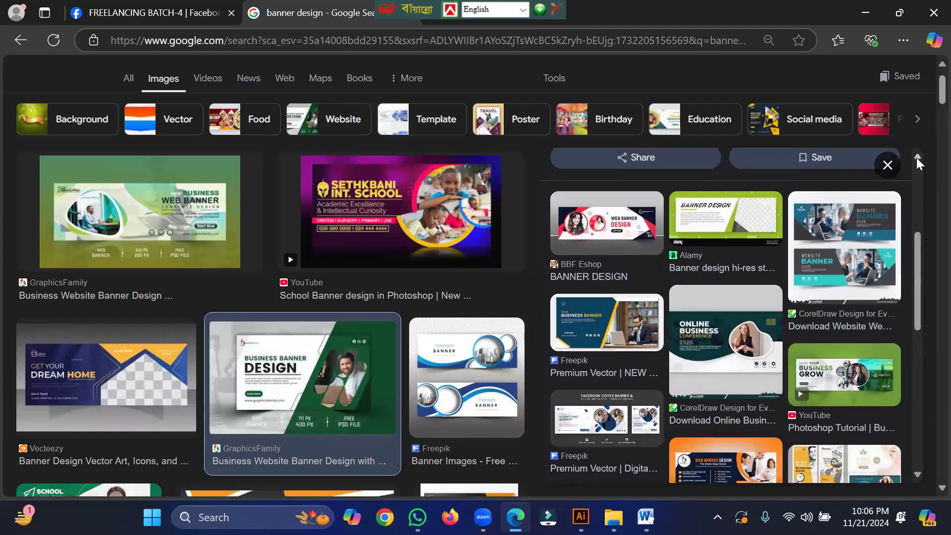
pyautogui.click(621, 286)
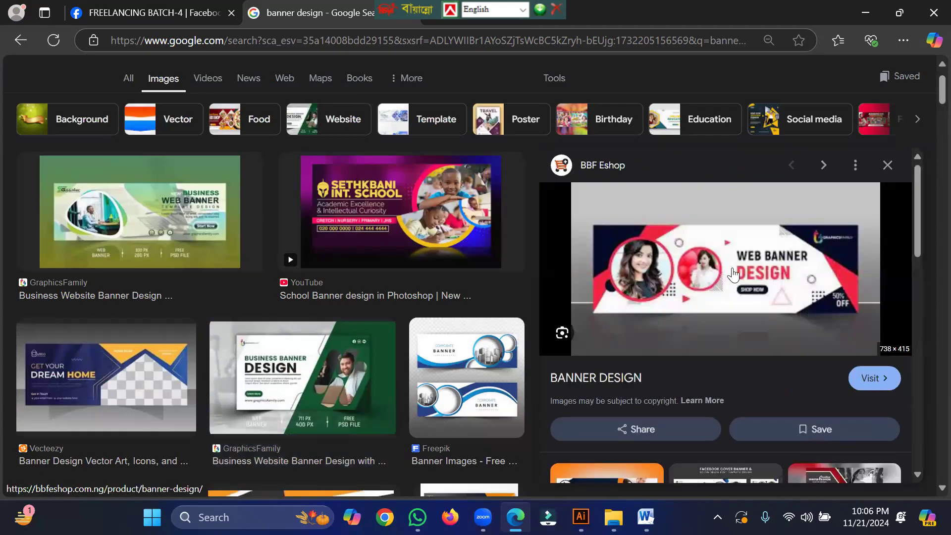
# Open the BBF Eshop source page and move the floating language toolbar clear of the browser tabs.
pyautogui.click(731, 241)
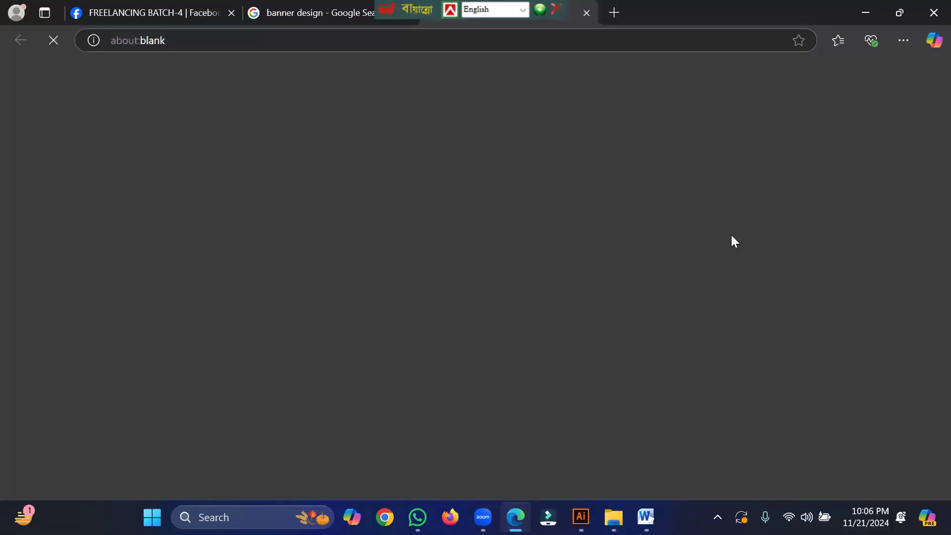
pyautogui.click(392, 9)
pyautogui.moveTo(438, 25); pyautogui.dragTo(735, 22)
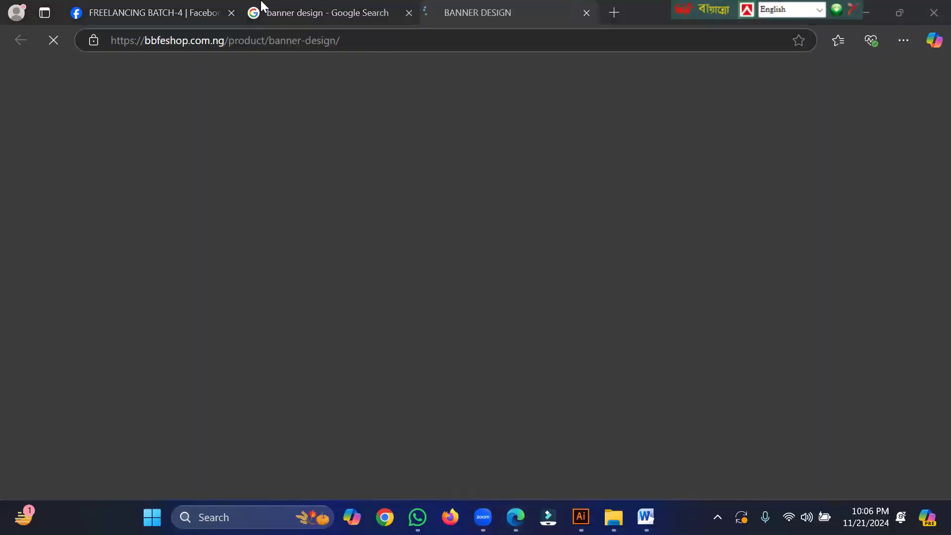
# Return to the banner design image results and copy the previewed Web Banner Design image.
pyautogui.click(305, 8)
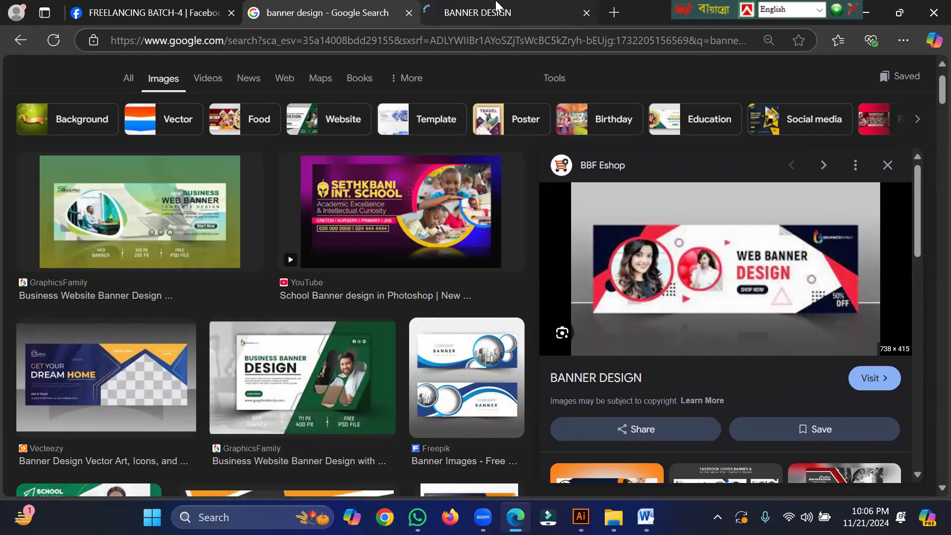
pyautogui.click(496, 7)
pyautogui.click(329, 6)
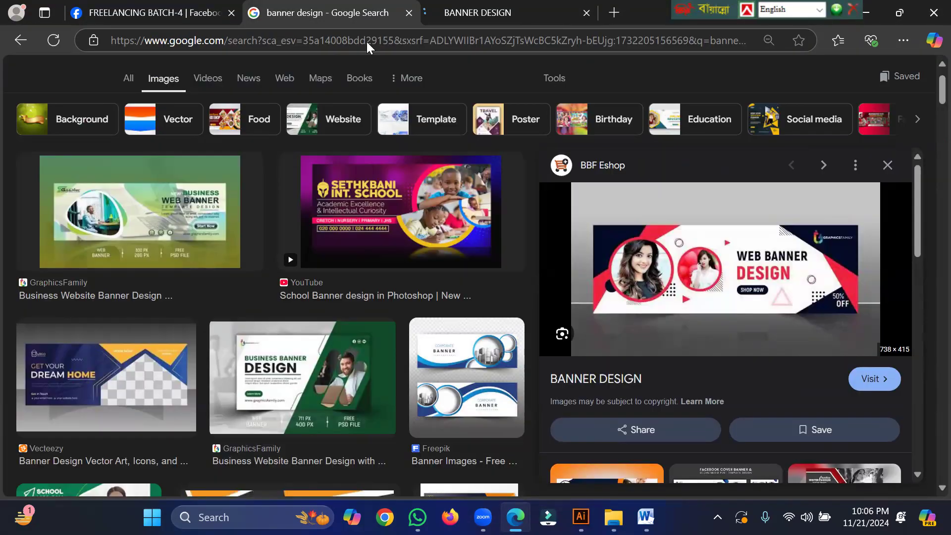
pyautogui.rightClick(716, 240)
pyautogui.click(546, 283)
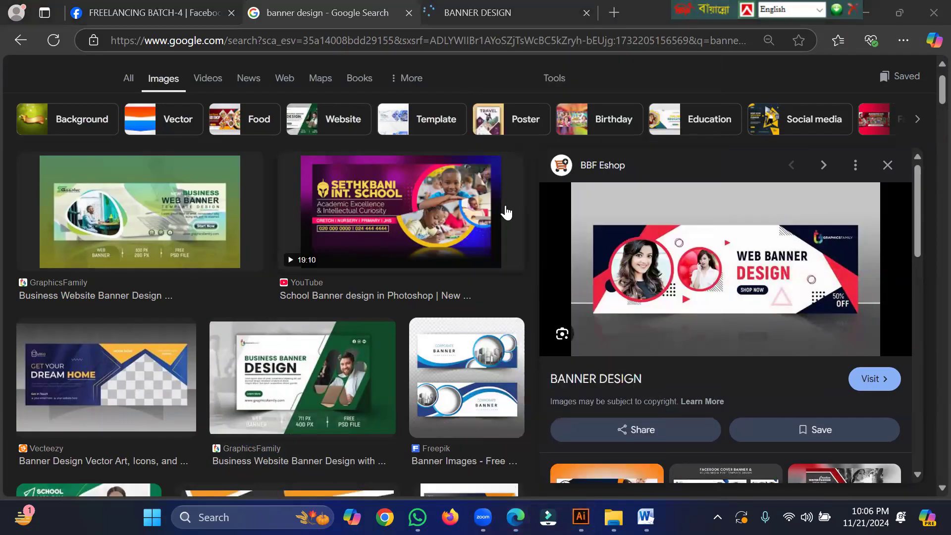
# Switch to Adobe Illustrator and create a new RGB document 10 in wide and 4 in high.
pyautogui.click(882, 7)
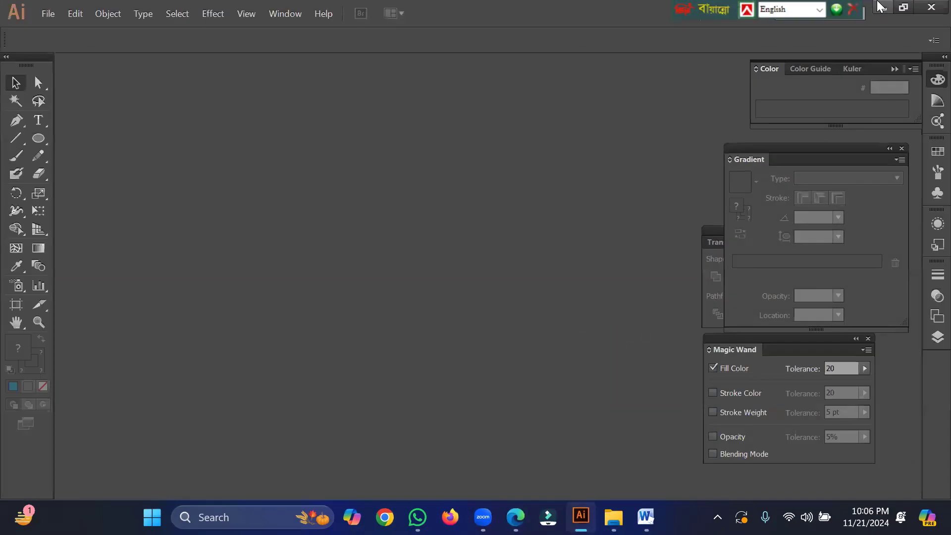
pyautogui.click(48, 14)
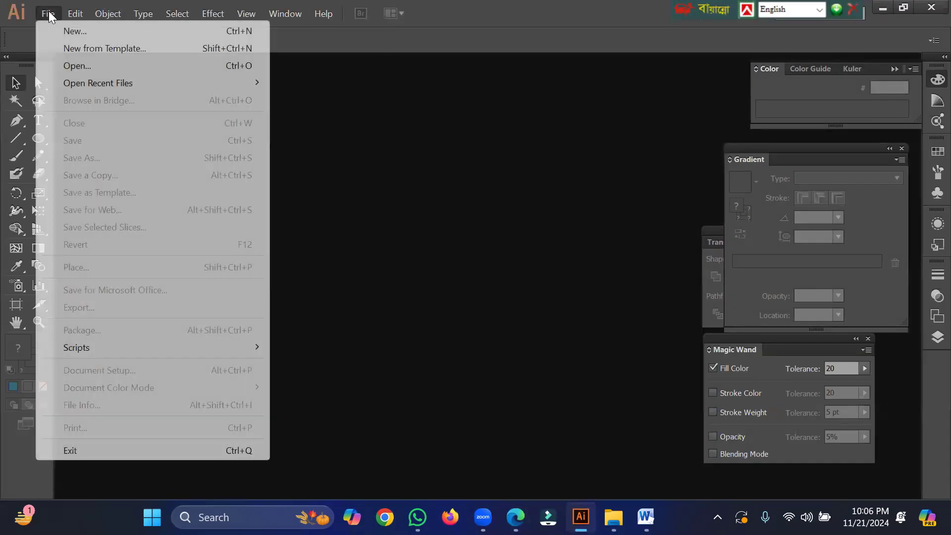
pyautogui.click(73, 32)
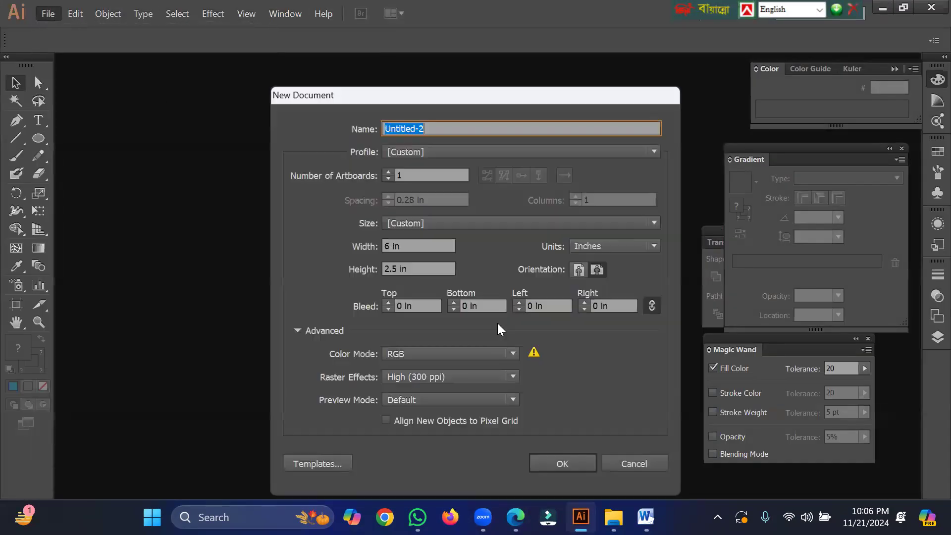
pyautogui.doubleClick(417, 247)
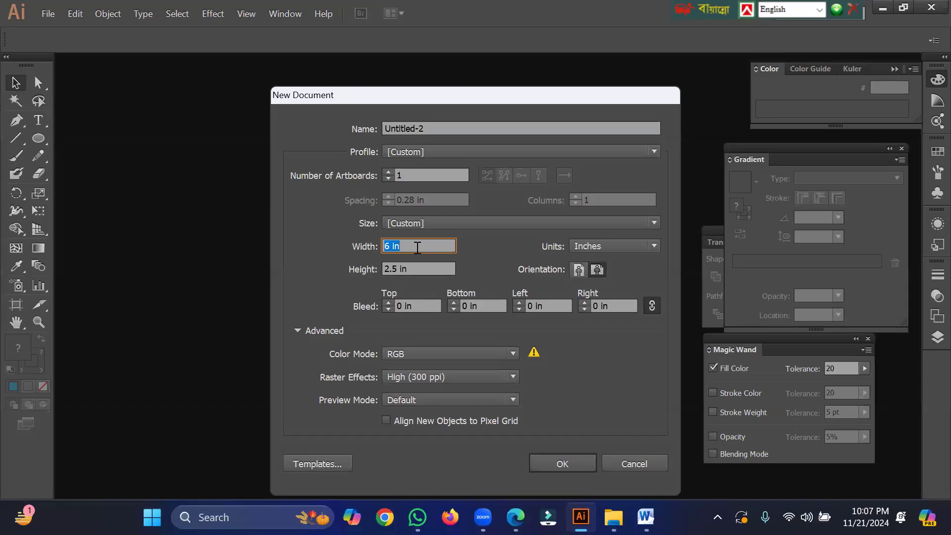
pyautogui.write('10')
pyautogui.press('Tab')
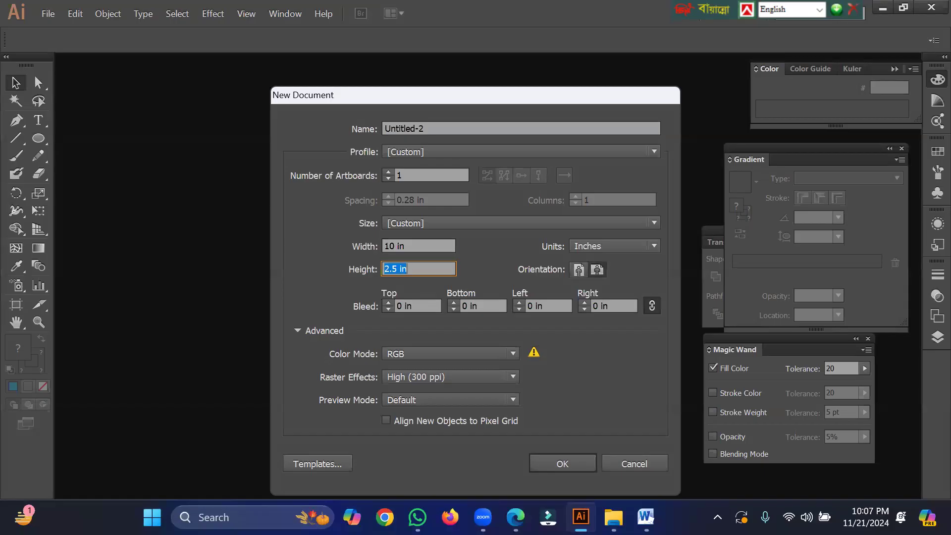
pyautogui.write('4')
pyautogui.click(563, 466)
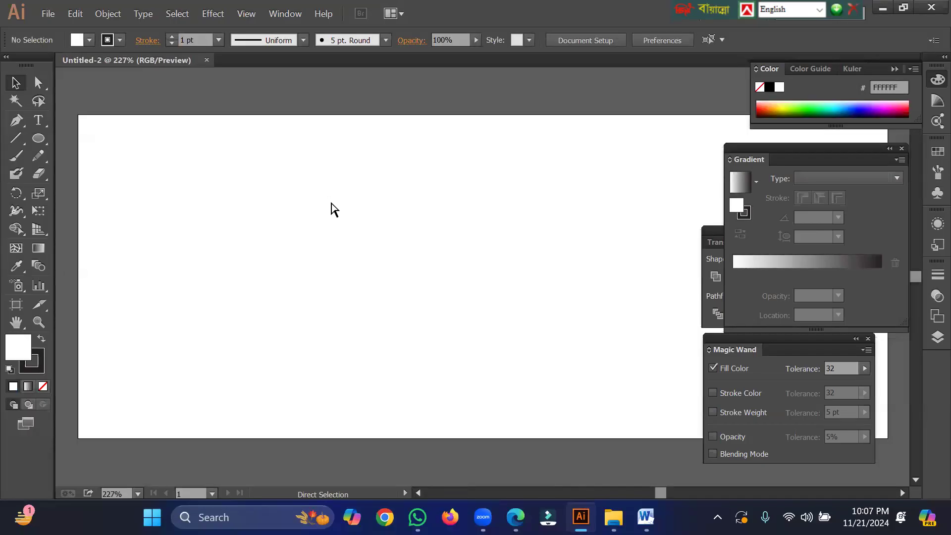
# Set the stroke colour to None for new objects.
pyautogui.hotkey('ctrl', '-')
pyautogui.hotkey('ctrl', '-')
pyautogui.hotkey('ctrl', '-')
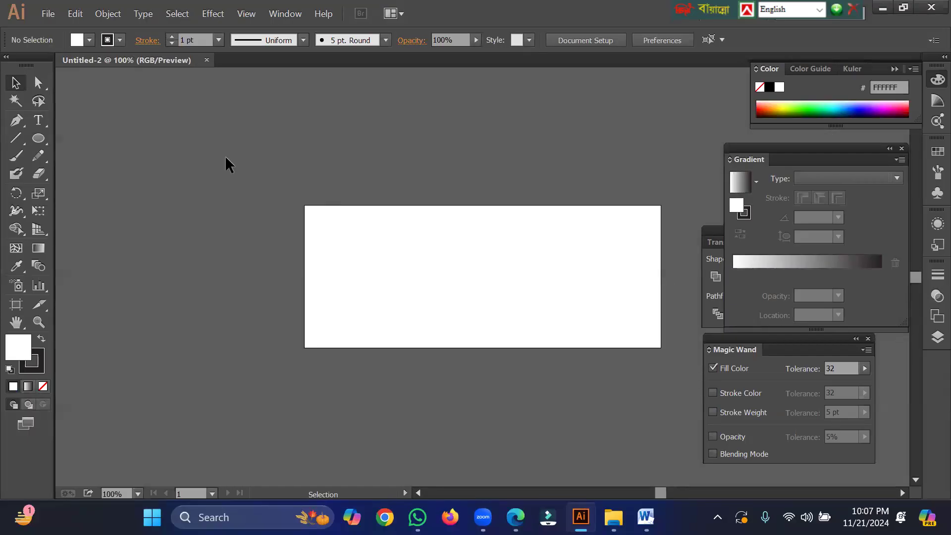
pyautogui.click(121, 39)
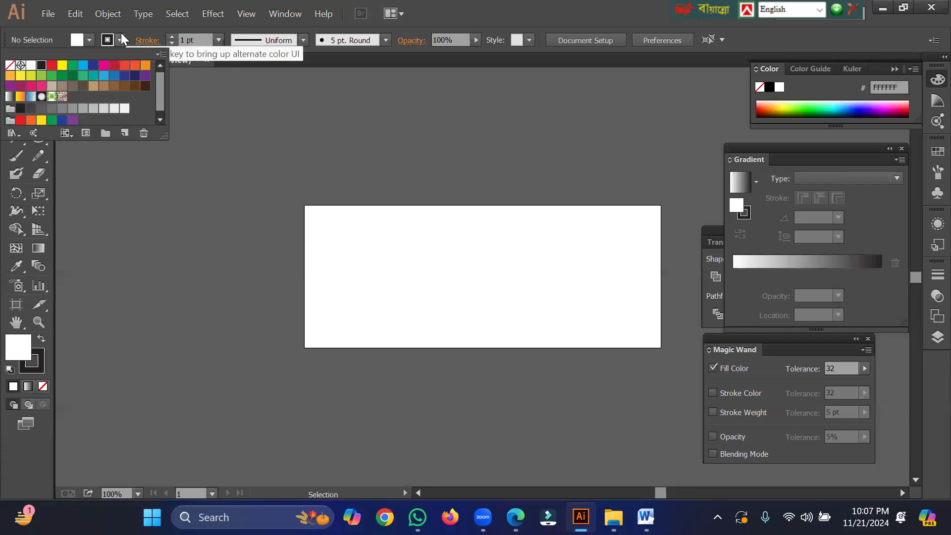
pyautogui.click(9, 65)
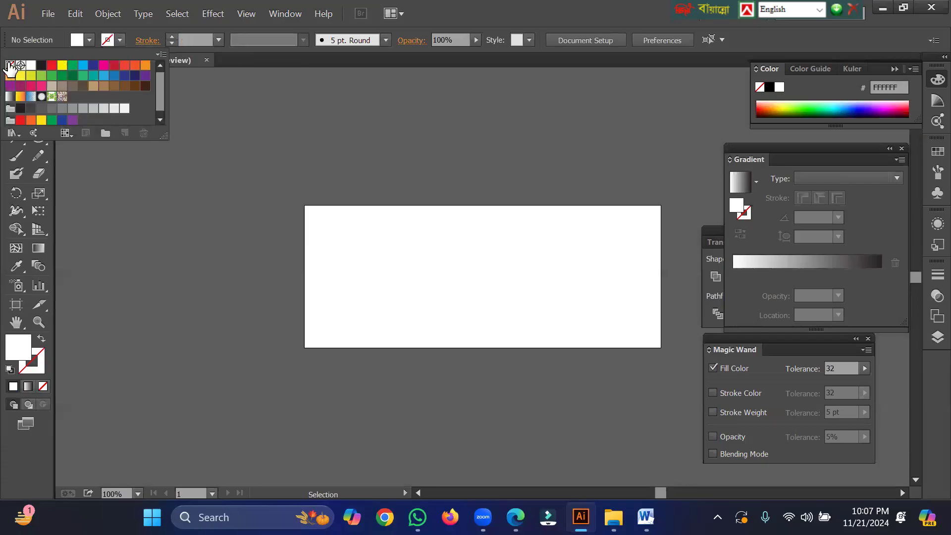
pyautogui.click(382, 142)
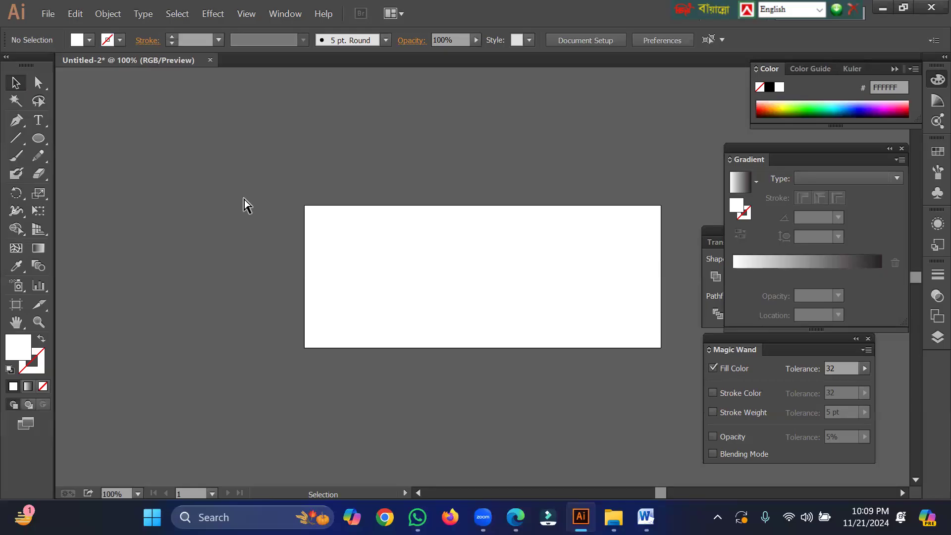
# Paste the copied banner image, shrink it to about a third of its width and place it outside the artboard's upper-left corner.
pyautogui.hotkey('ctrl', 'v')
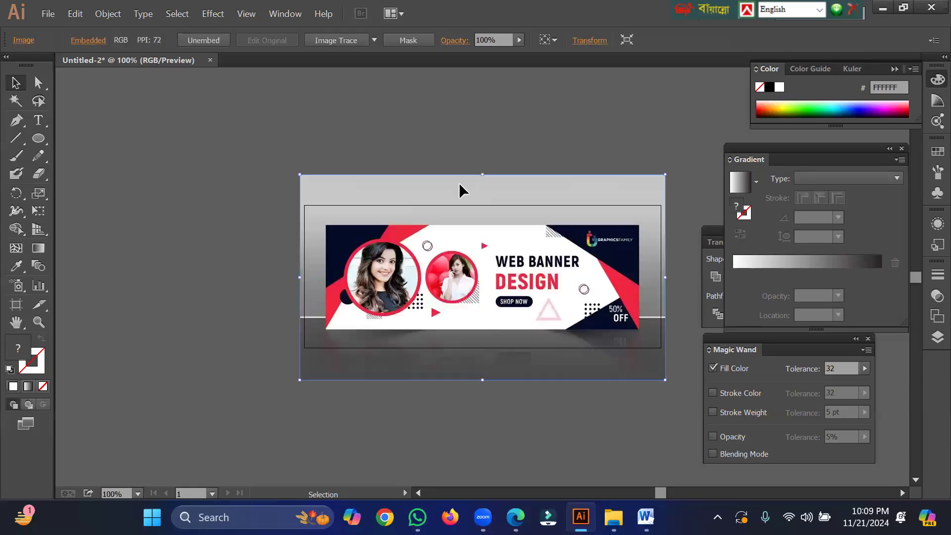
pyautogui.moveTo(469, 175); pyautogui.dragTo(241, 118)
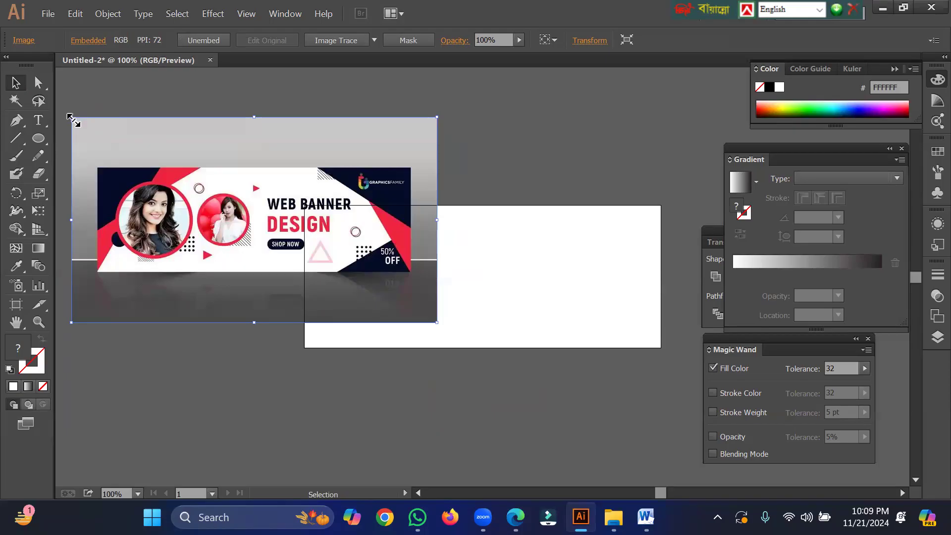
pyautogui.moveTo(73, 120); pyautogui.dragTo(158, 182)
pyautogui.moveTo(236, 198); pyautogui.dragTo(168, 148)
pyautogui.click(318, 134)
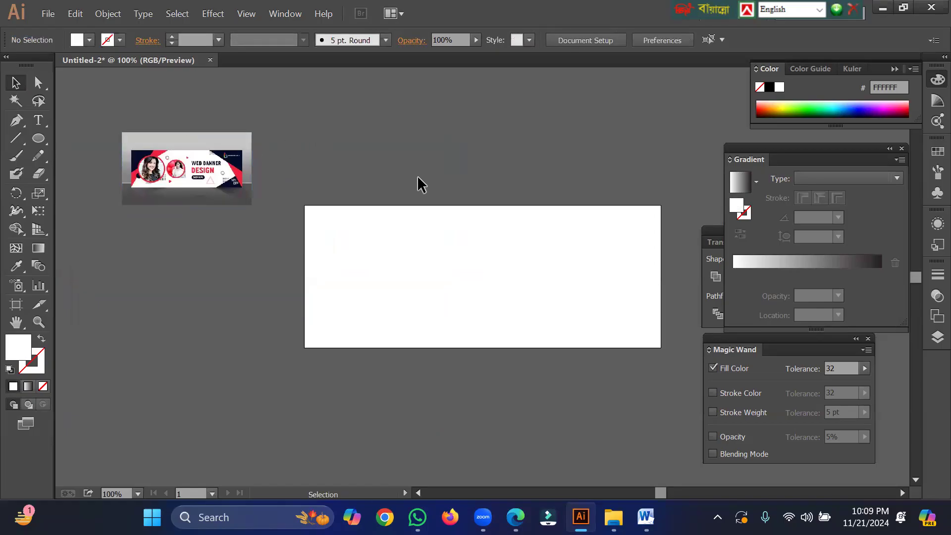
# Draw a rectangle covering the whole artboard and fill it with the light grey swatch C=0 M=0 Y=0 K=10.
pyautogui.moveTo(36, 135); pyautogui.dragTo(84, 138)
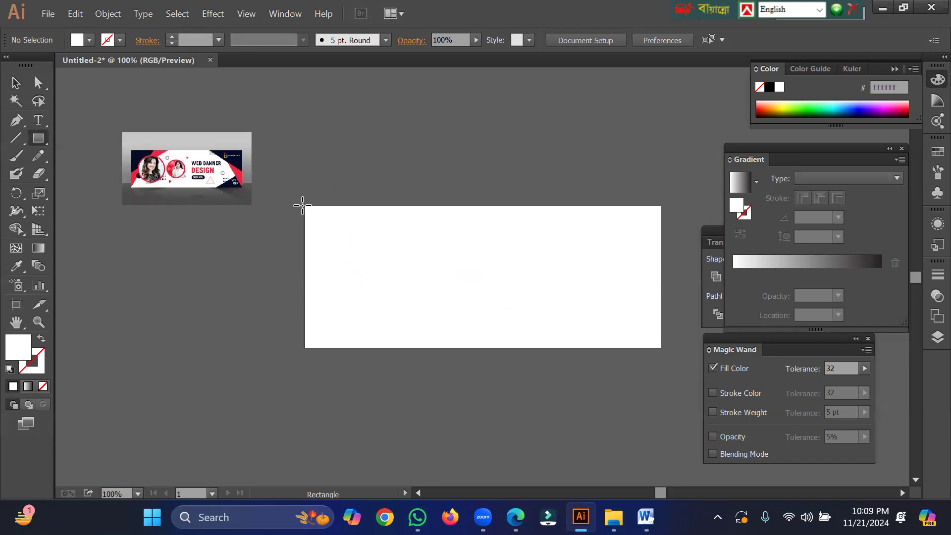
pyautogui.moveTo(303, 205); pyautogui.dragTo(661, 347)
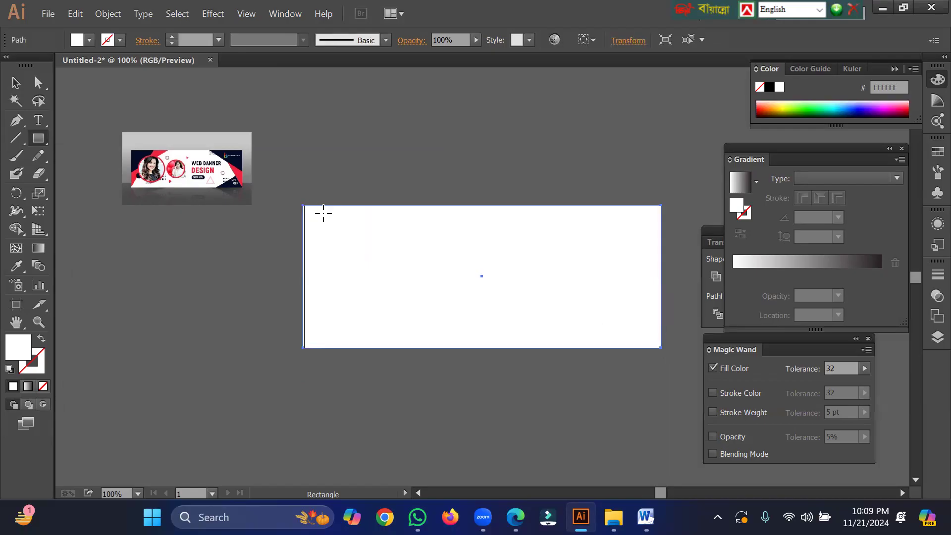
pyautogui.click(90, 41)
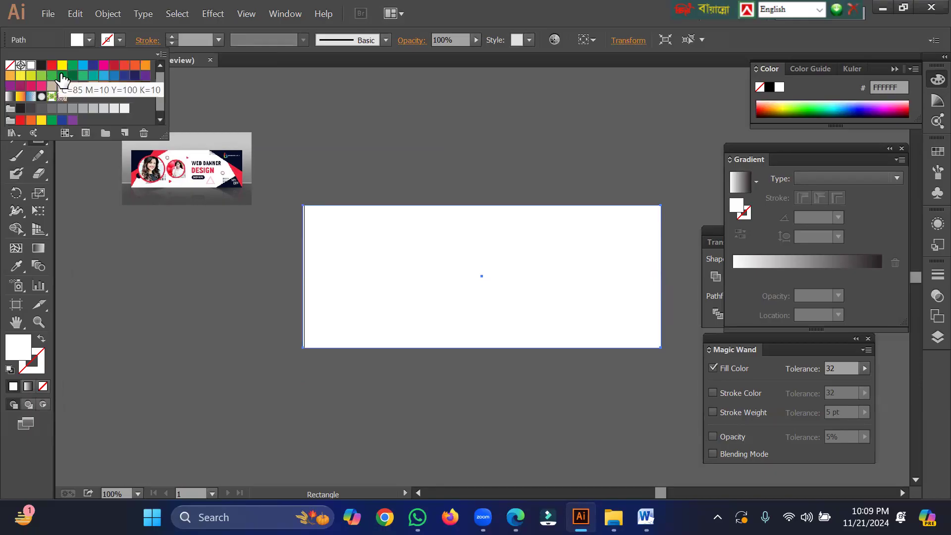
pyautogui.click(114, 108)
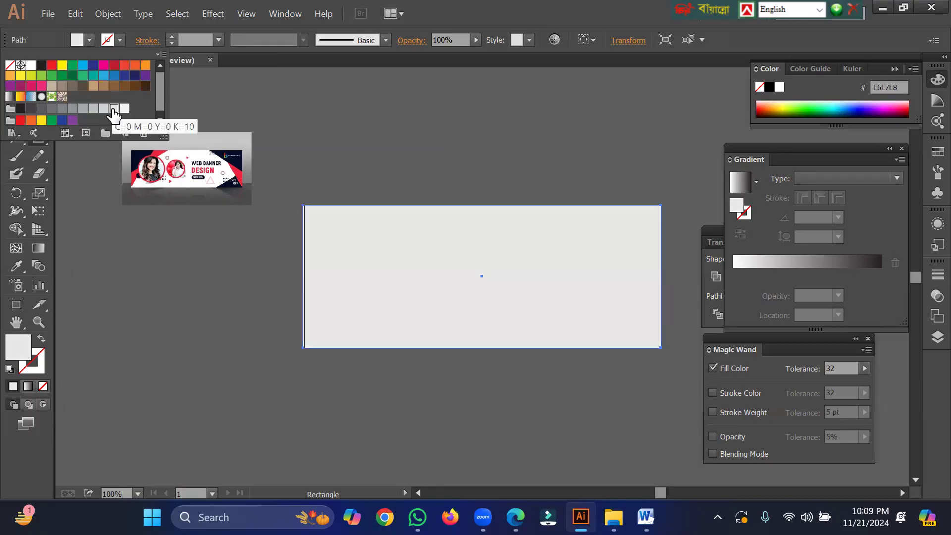
pyautogui.click(362, 166)
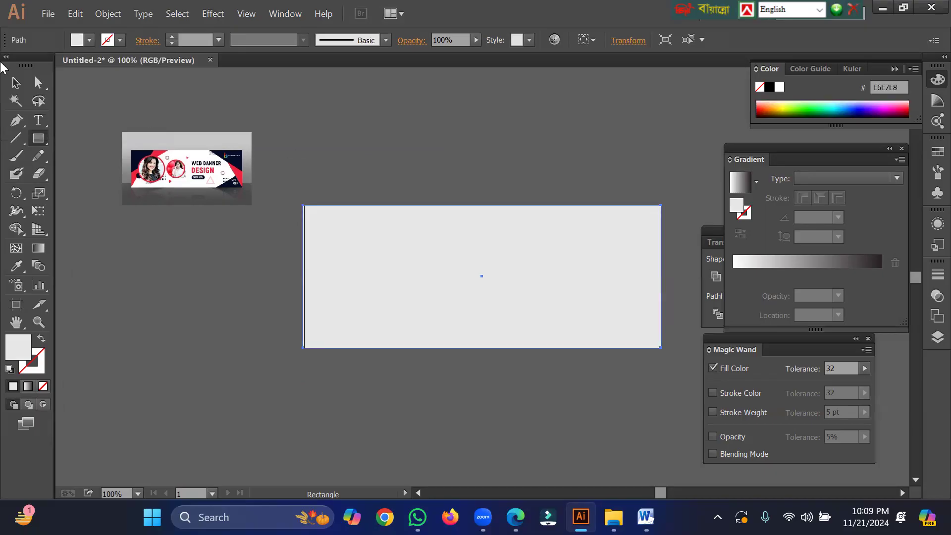
# Resize the grey rectangle's left side to line up exactly with the artboard edge, and deselect it.
pyautogui.click(14, 85)
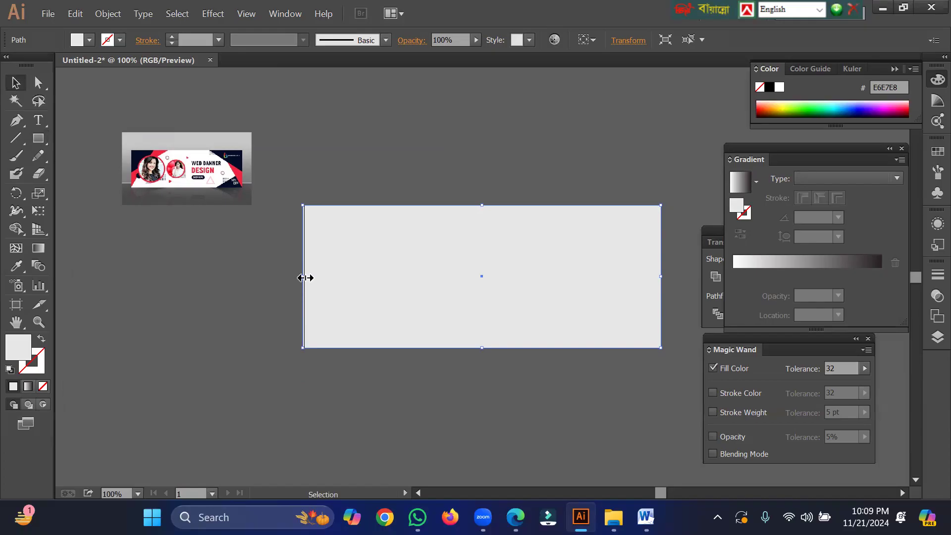
pyautogui.moveTo(306, 278); pyautogui.dragTo(307, 275)
pyautogui.press('ctrl')
pyautogui.hotkey('ctrl', '+')
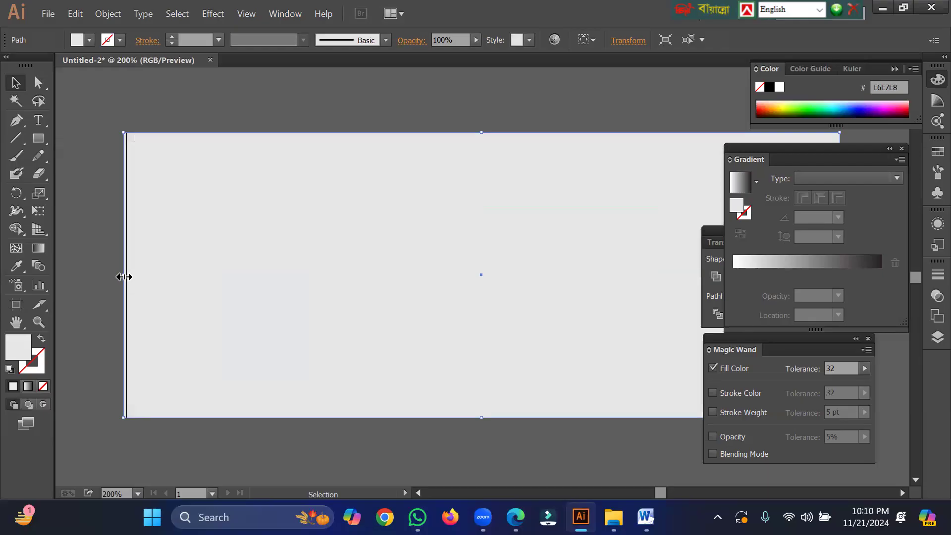
pyautogui.moveTo(125, 277); pyautogui.dragTo(127, 277)
pyautogui.hotkey('ctrl', '-')
pyautogui.hotkey('ctrl', '-')
pyautogui.hotkey('ctrl', '-')
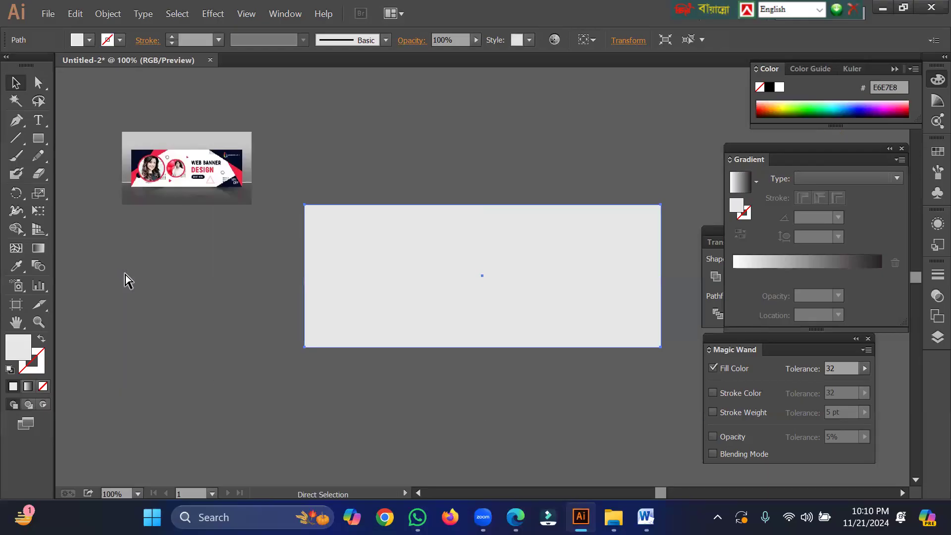
pyautogui.click(411, 131)
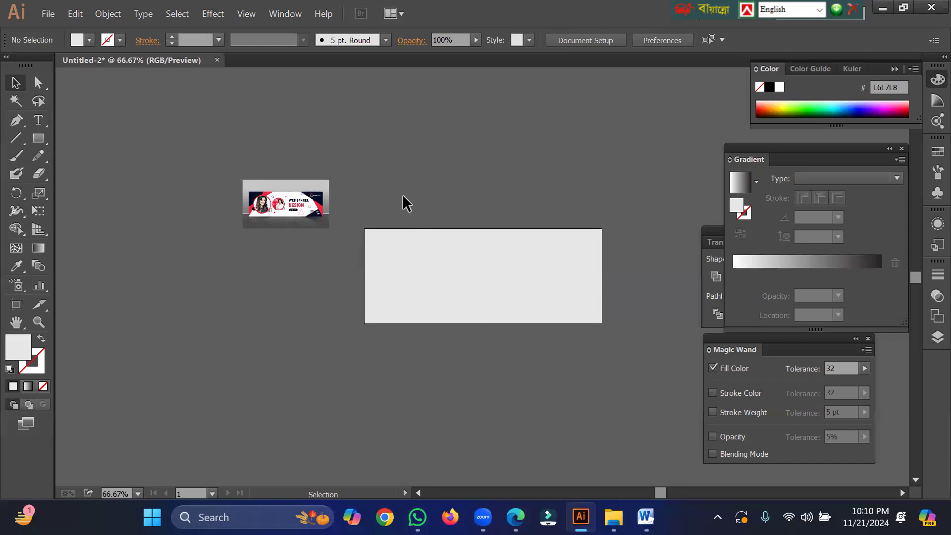
pyautogui.hotkey('ctrl', '=')
pyautogui.hotkey('ctrl', '=')
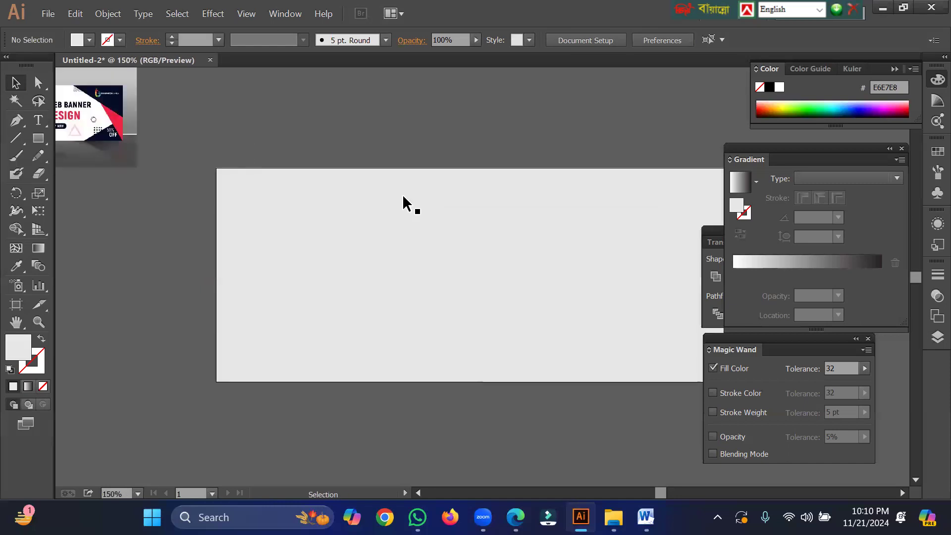
pyautogui.press('space')
pyautogui.moveTo(282, 136); pyautogui.dragTo(380, 192)
pyautogui.hotkey('ctrl', '-')
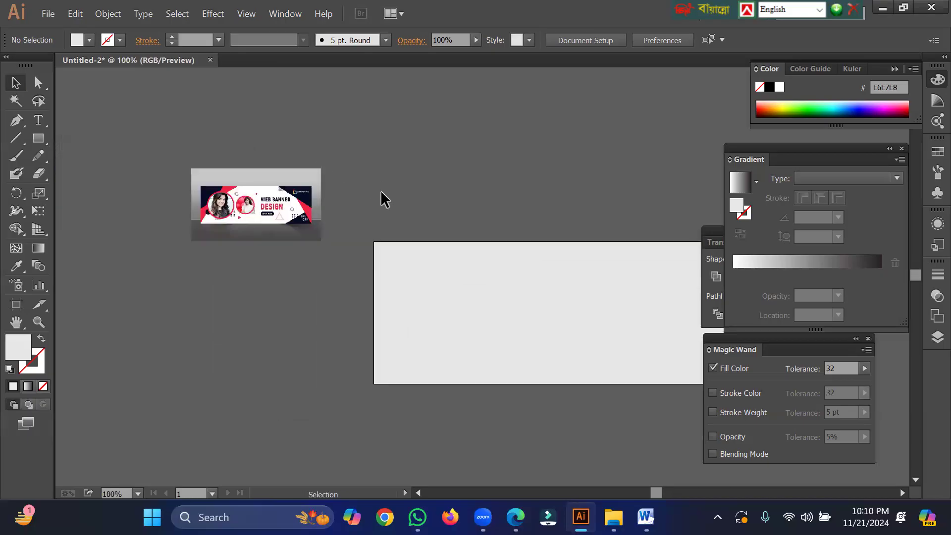
# Draw a square above the artboard's upper-left part and fill it with the Black swatch.
pyautogui.moveTo(381, 191); pyautogui.dragTo(322, 150)
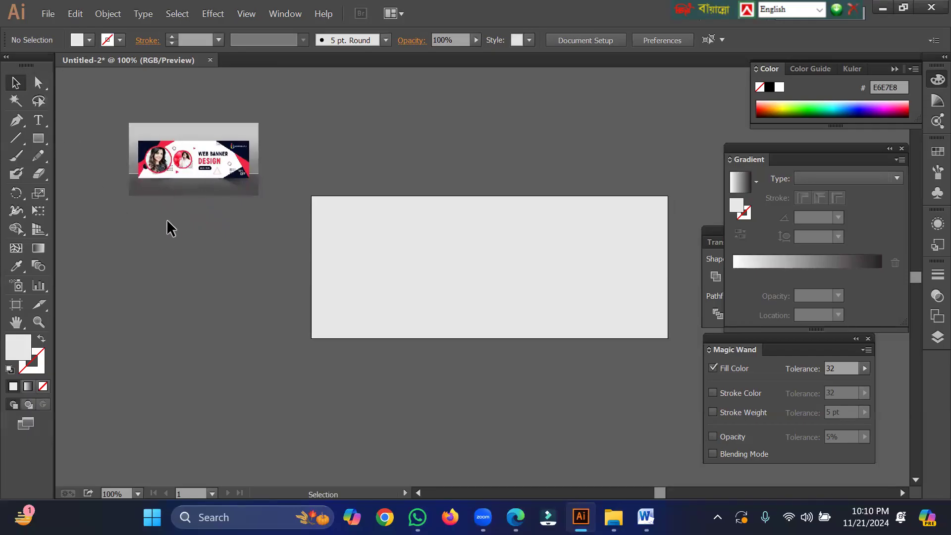
pyautogui.click(38, 142)
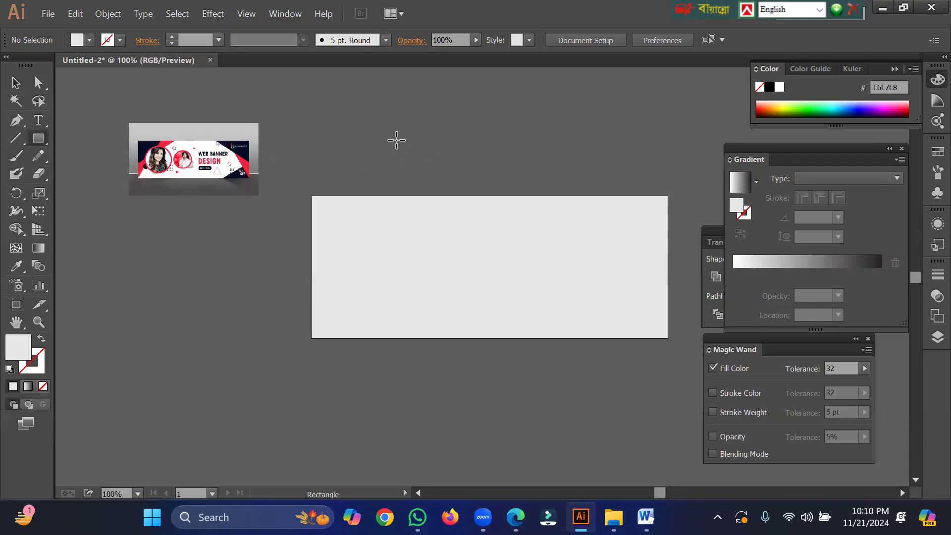
pyautogui.moveTo(397, 140); pyautogui.dragTo(439, 167)
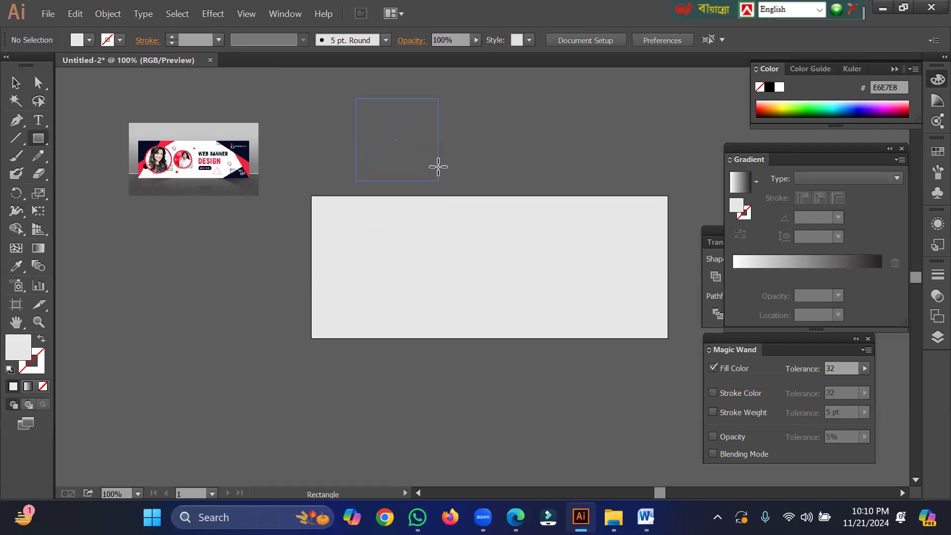
pyautogui.moveTo(439, 167); pyautogui.dragTo(438, 166)
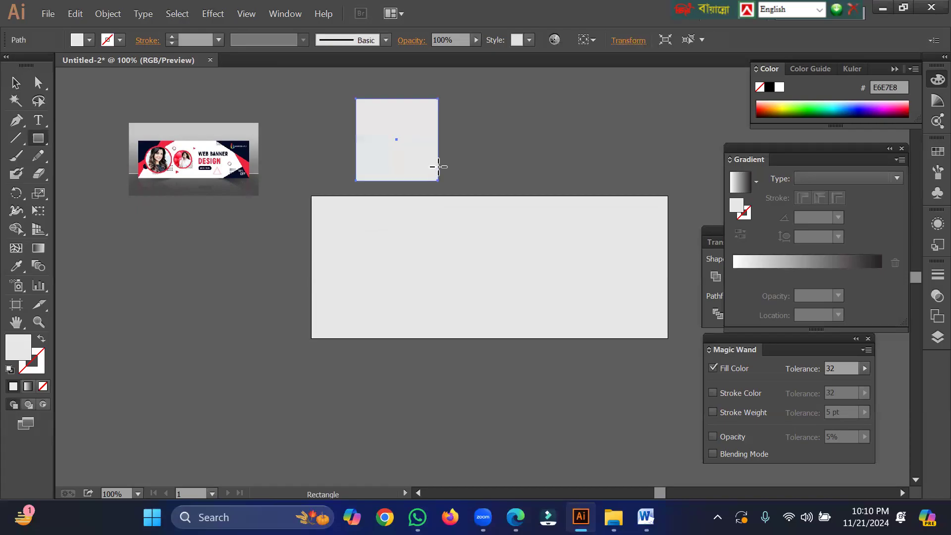
pyautogui.click(89, 39)
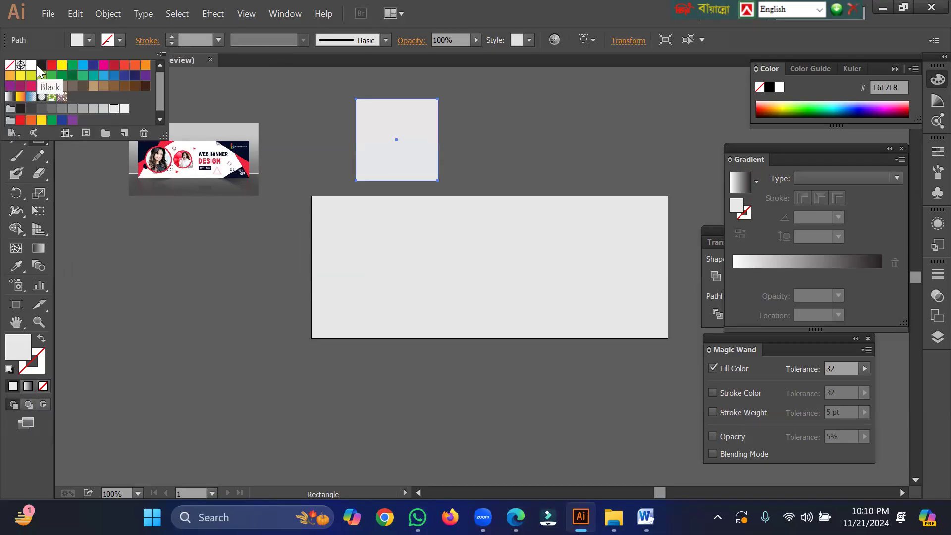
pyautogui.click(39, 67)
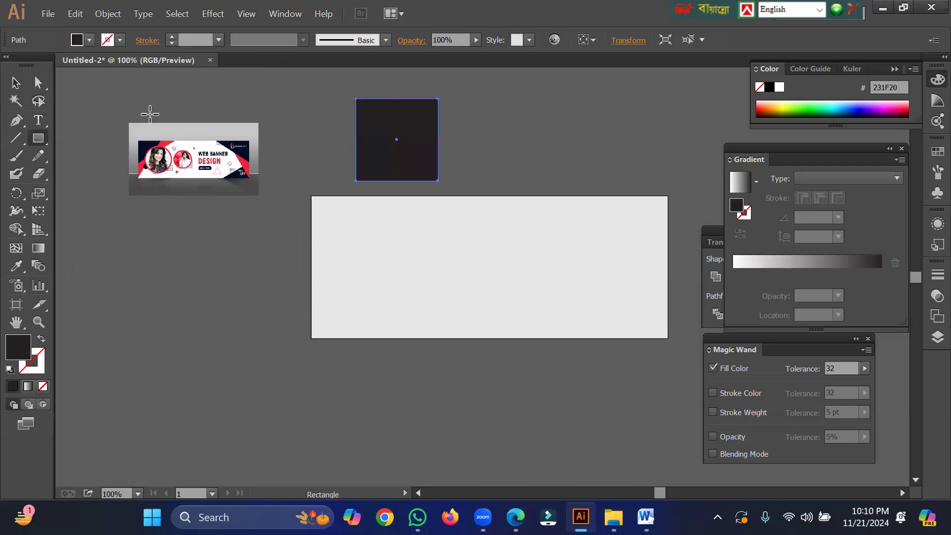
# Tilt the black square by about 15° and move it onto the artboard's upper-left corner.
pyautogui.click(15, 83)
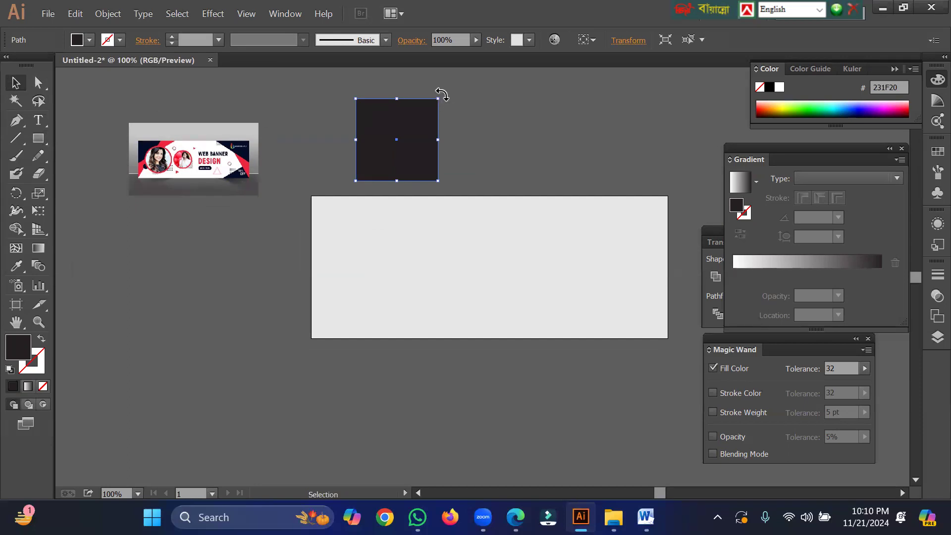
pyautogui.moveTo(442, 94); pyautogui.dragTo(475, 126)
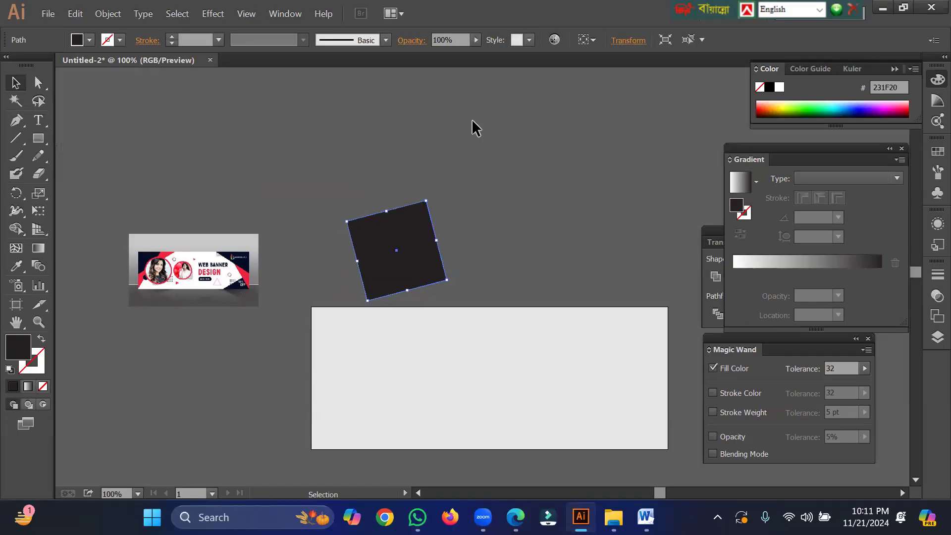
pyautogui.moveTo(397, 242); pyautogui.dragTo(311, 304)
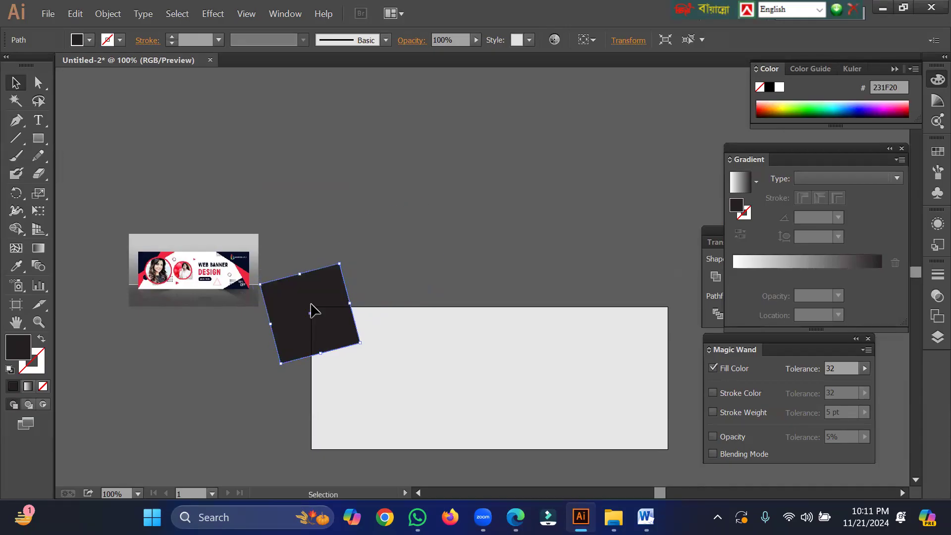
pyautogui.click(347, 218)
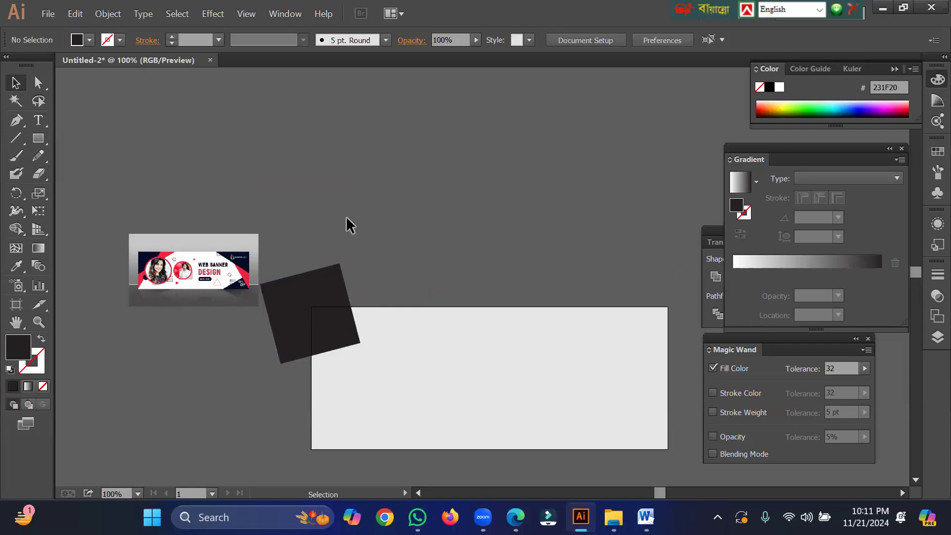
# Enlarge the black square around its centre to about 1.6 times its size, and move the reference image up, clear of it.
pyautogui.click(287, 297)
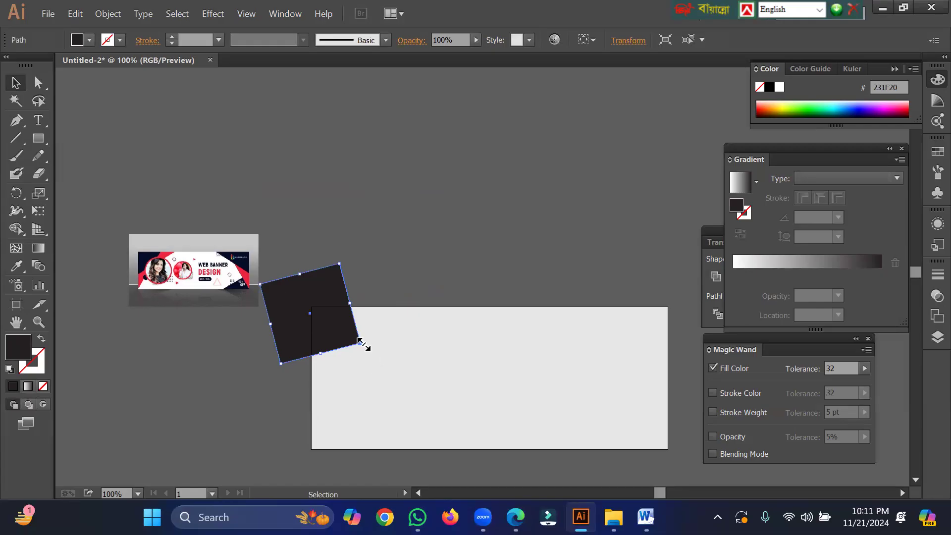
pyautogui.moveTo(360, 342); pyautogui.dragTo(396, 371)
pyautogui.moveTo(170, 270); pyautogui.dragTo(167, 135)
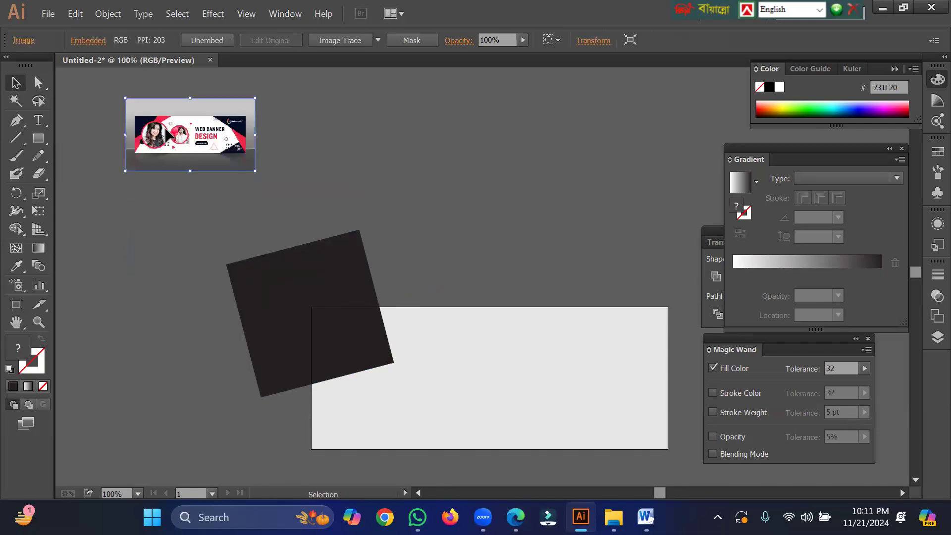
# Reposition the enlarged black square so that mainly its lower-right corner overlaps the artboard's upper-left corner.
pyautogui.click(306, 272)
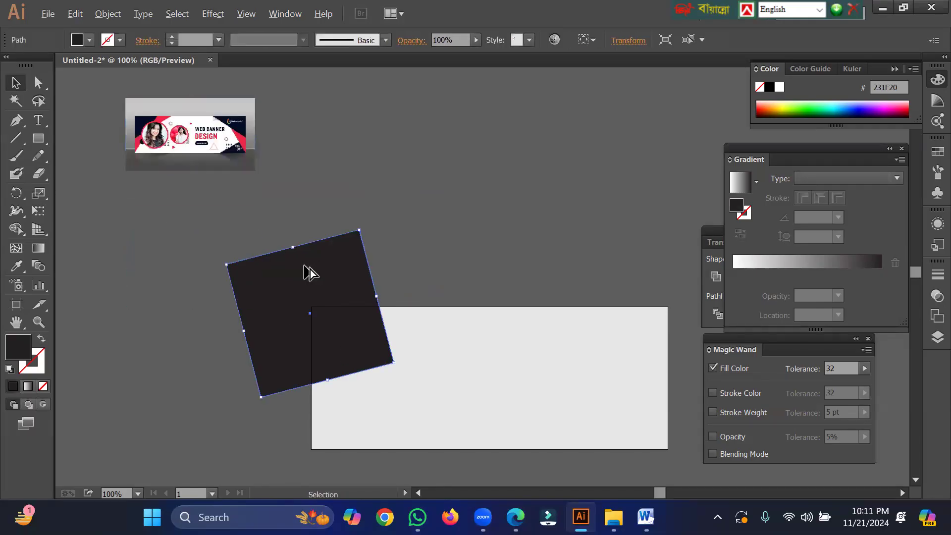
pyautogui.moveTo(305, 272); pyautogui.dragTo(335, 287)
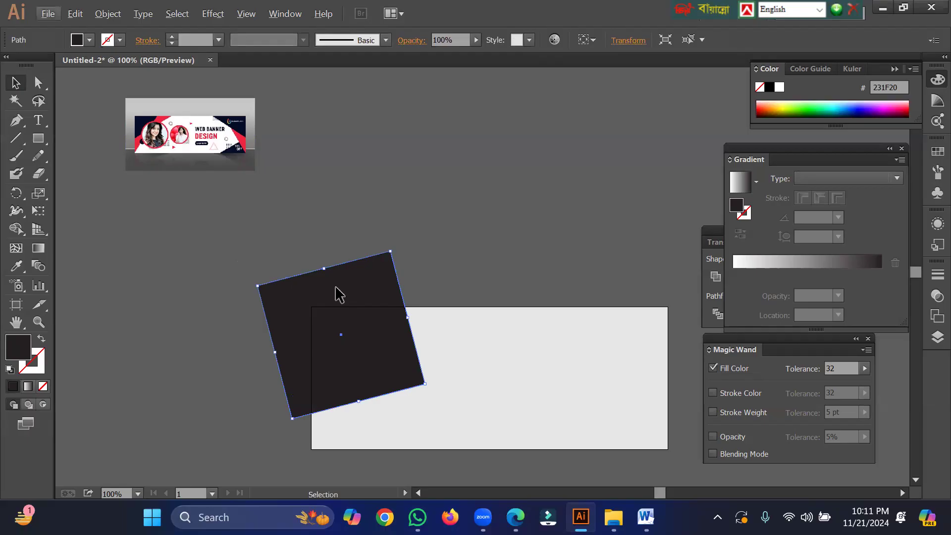
pyautogui.moveTo(332, 287); pyautogui.dragTo(290, 270)
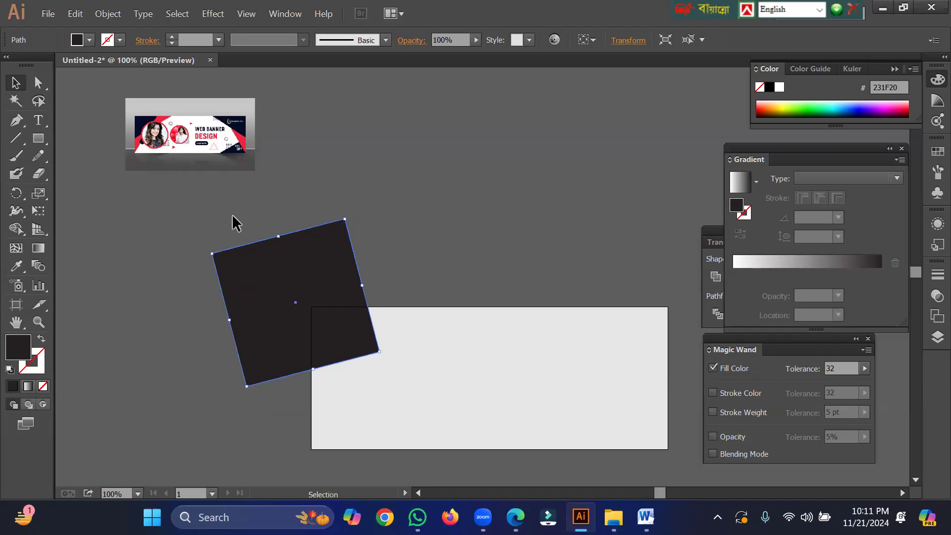
# Round only the black square's lower-right corner, over the artboard, to a radius of about 1.63 in, and deselect the shape.
pyautogui.click(17, 124)
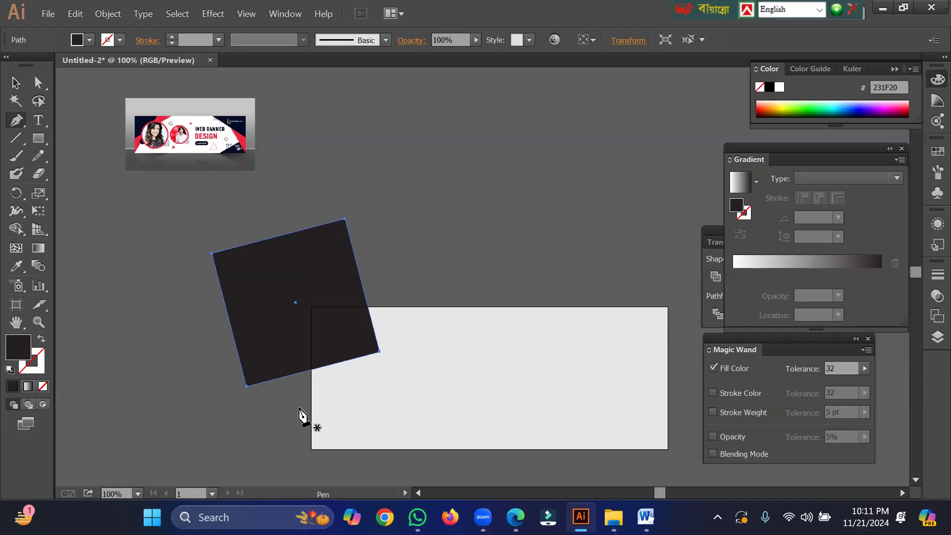
pyautogui.click(15, 83)
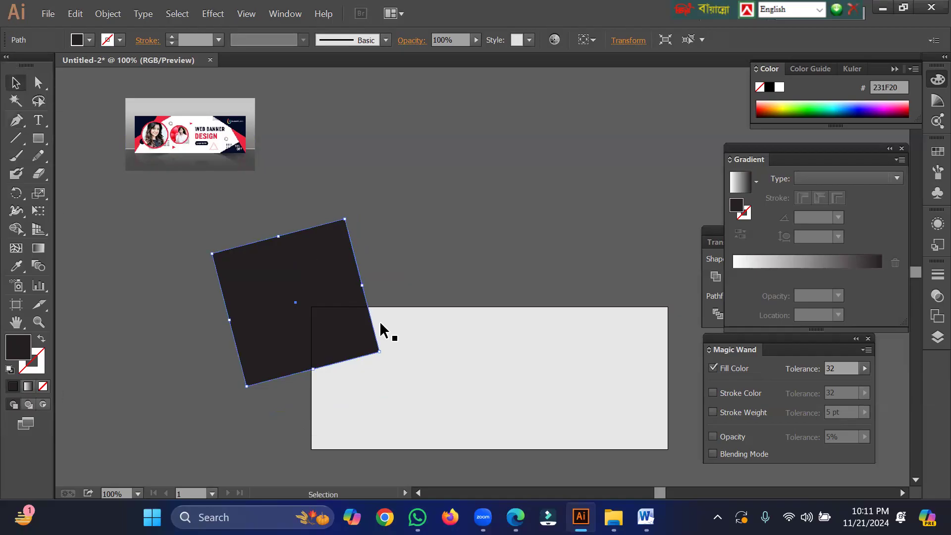
pyautogui.click(34, 84)
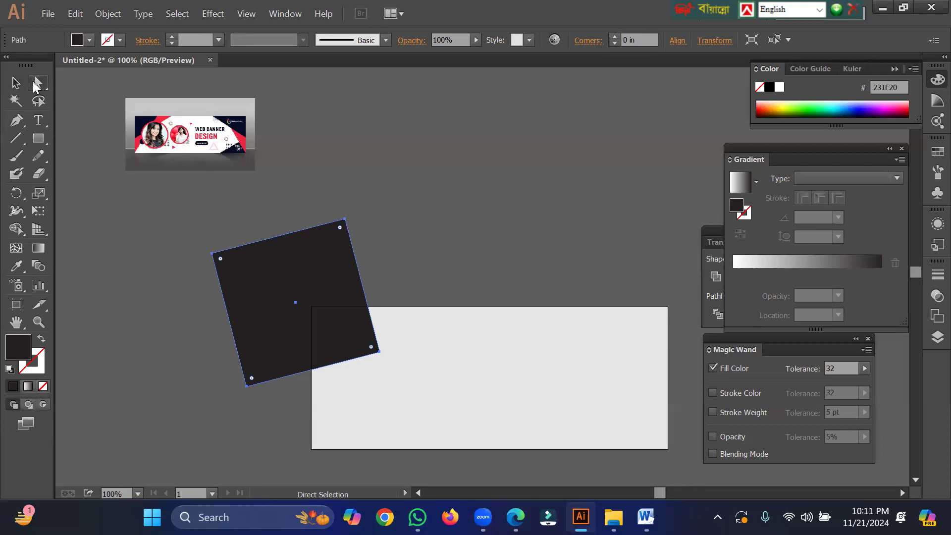
pyautogui.click(391, 282)
pyautogui.moveTo(394, 365); pyautogui.dragTo(359, 342)
pyautogui.hotkey('ctrl', 'z')
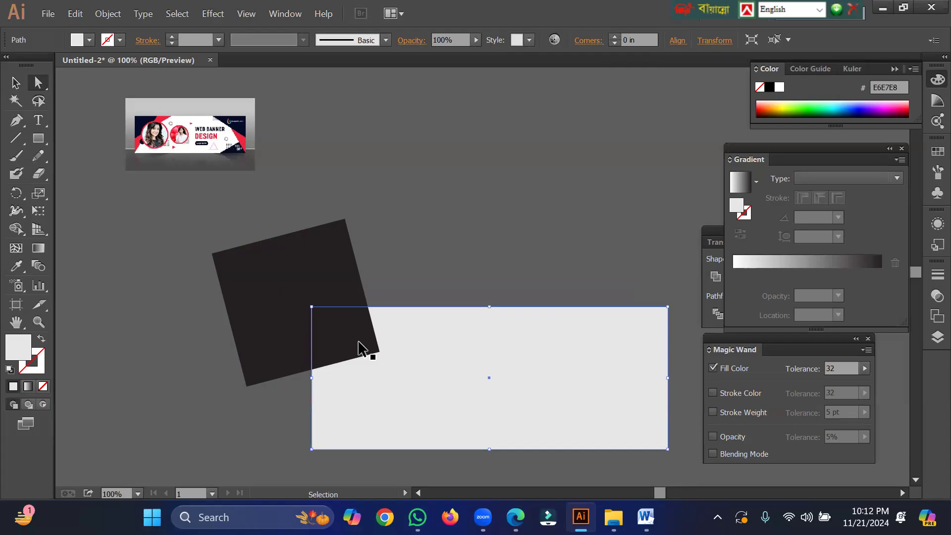
pyautogui.hotkey('ctrl', 'z')
pyautogui.moveTo(406, 373); pyautogui.dragTo(367, 340)
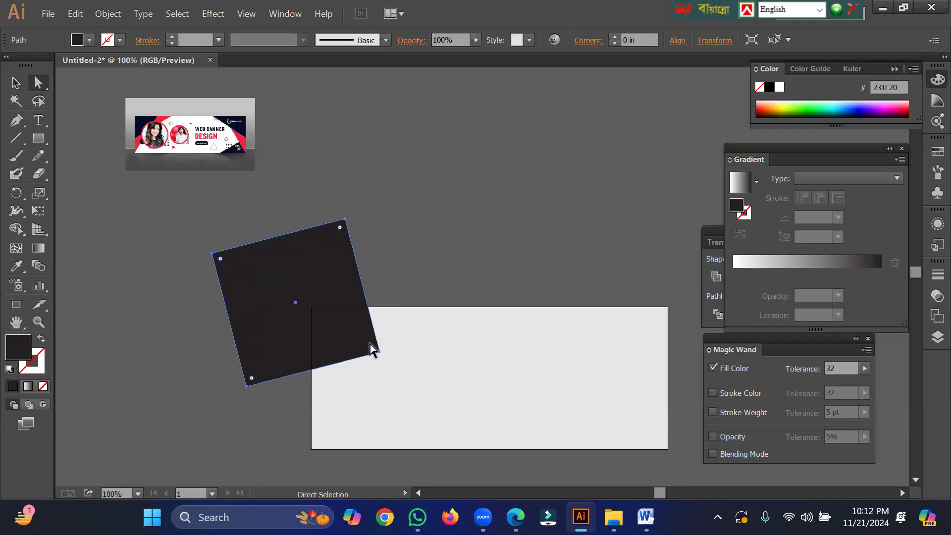
pyautogui.click(430, 373)
pyautogui.moveTo(403, 378); pyautogui.dragTo(349, 331)
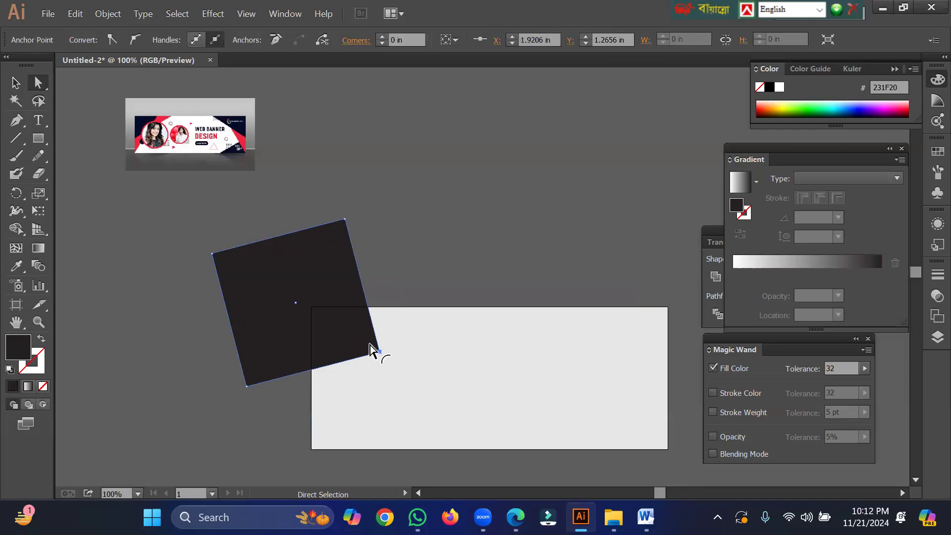
pyautogui.moveTo(371, 347); pyautogui.dragTo(308, 311)
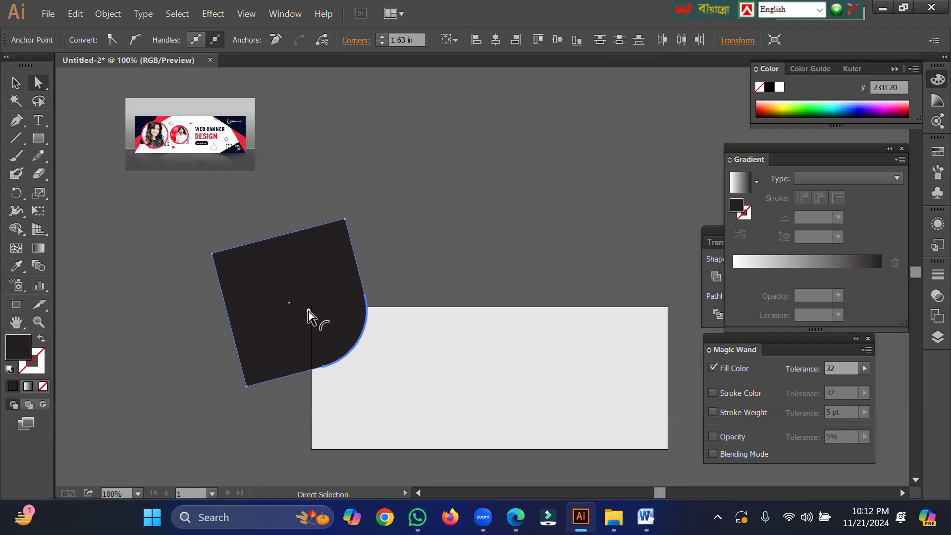
pyautogui.click(11, 83)
pyautogui.click(331, 190)
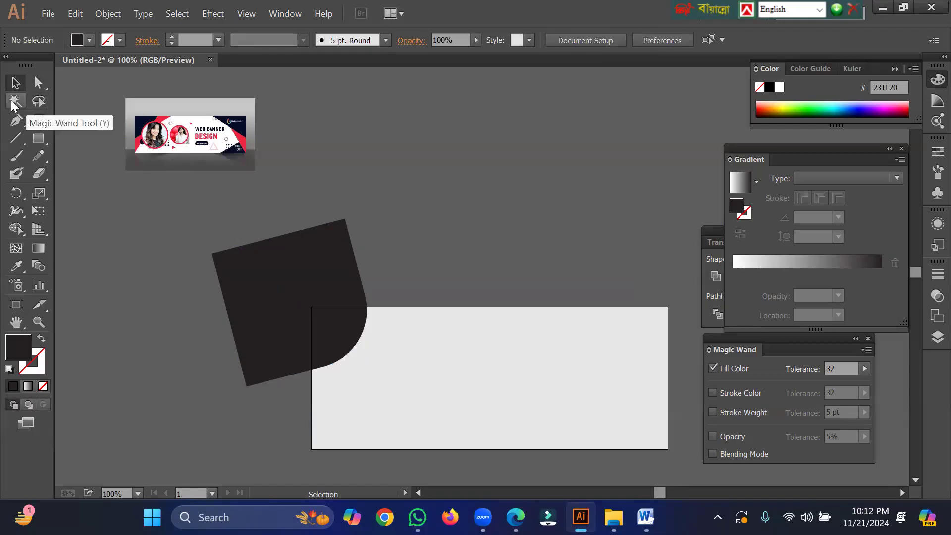
pyautogui.click(38, 135)
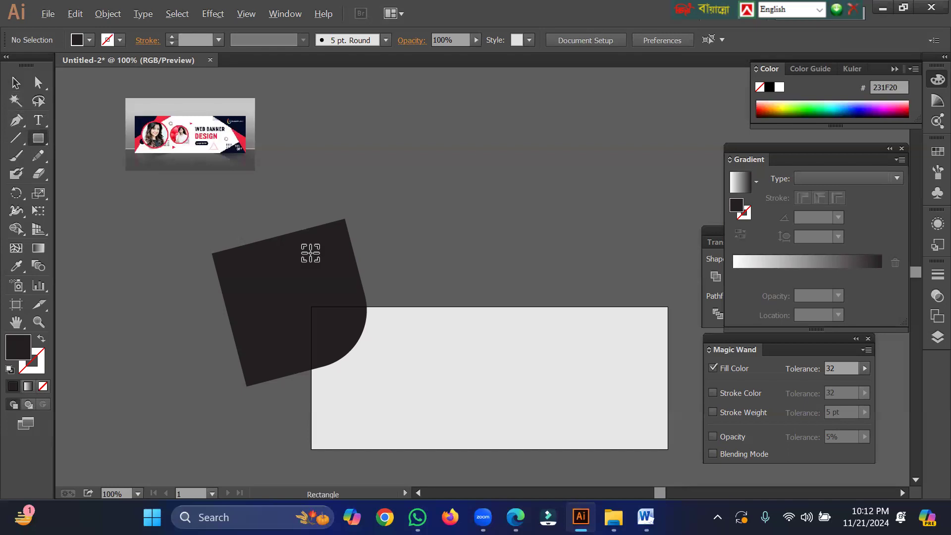
pyautogui.moveTo(310, 258); pyautogui.dragTo(391, 360)
pyautogui.hotkey('ctrl', 'z')
# Draw a large black circle over the rounded shape and shift it slightly down so it extends past the shape's rounded corner.
pyautogui.click(38, 138)
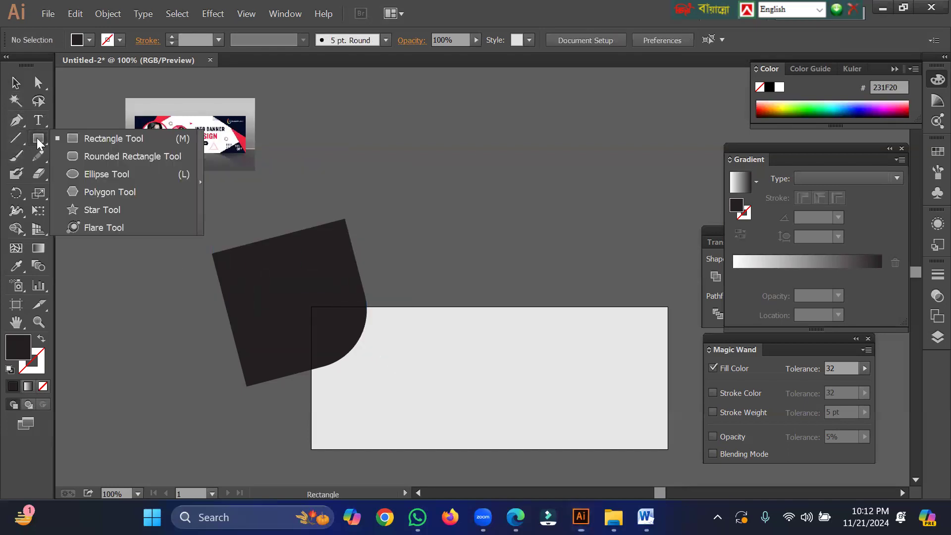
pyautogui.click(90, 171)
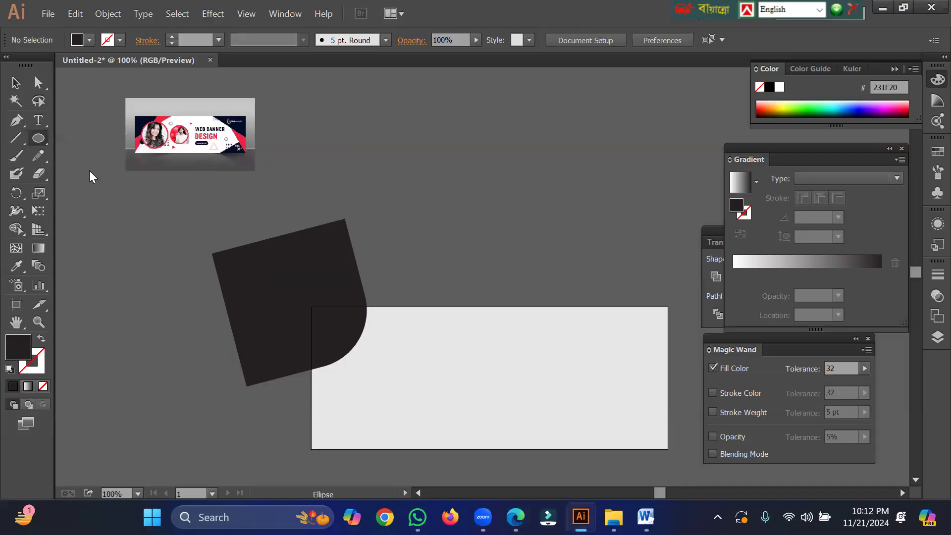
pyautogui.moveTo(289, 259); pyautogui.dragTo(411, 383)
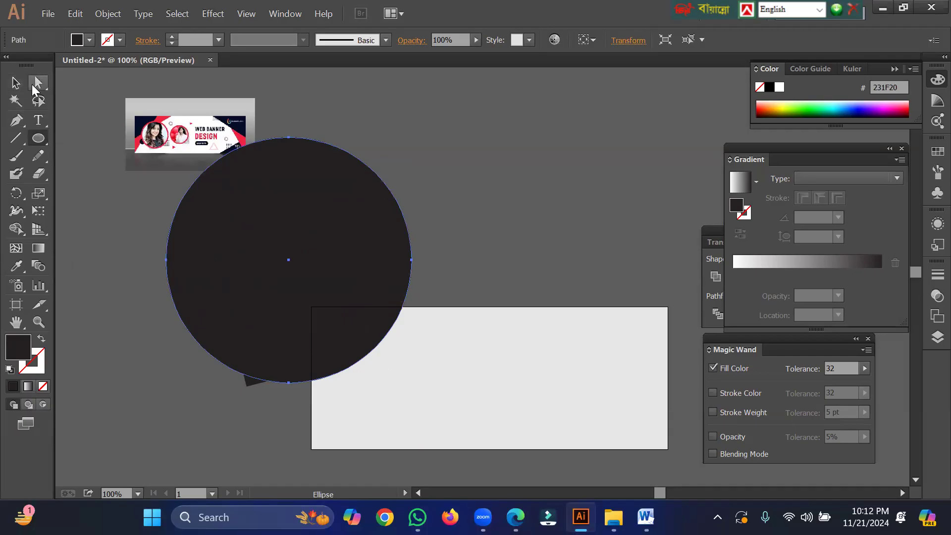
pyautogui.click(15, 82)
pyautogui.moveTo(286, 172); pyautogui.dragTo(293, 203)
# Send the circle backward one level in the stacking order, behind the rounded black shape.
pyautogui.rightClick(294, 203)
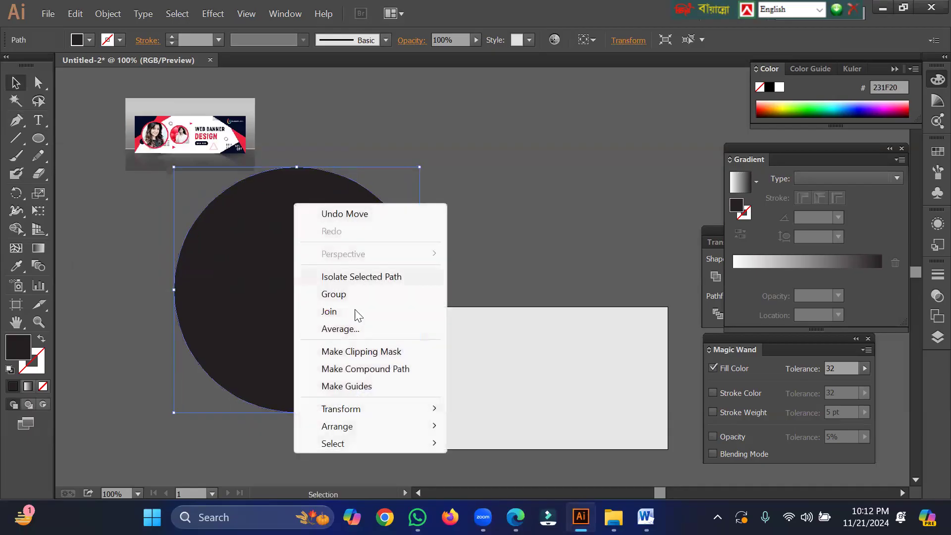
pyautogui.moveTo(397, 431)
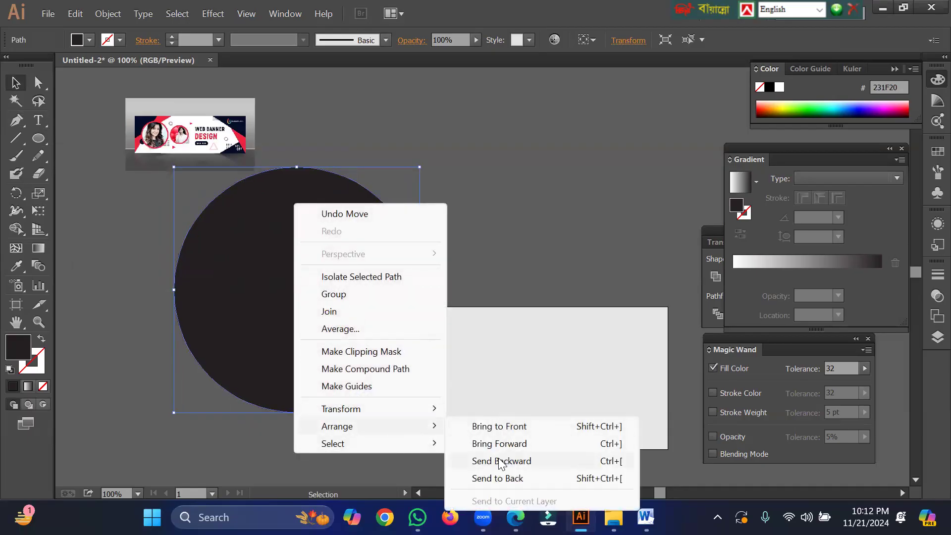
pyautogui.click(498, 458)
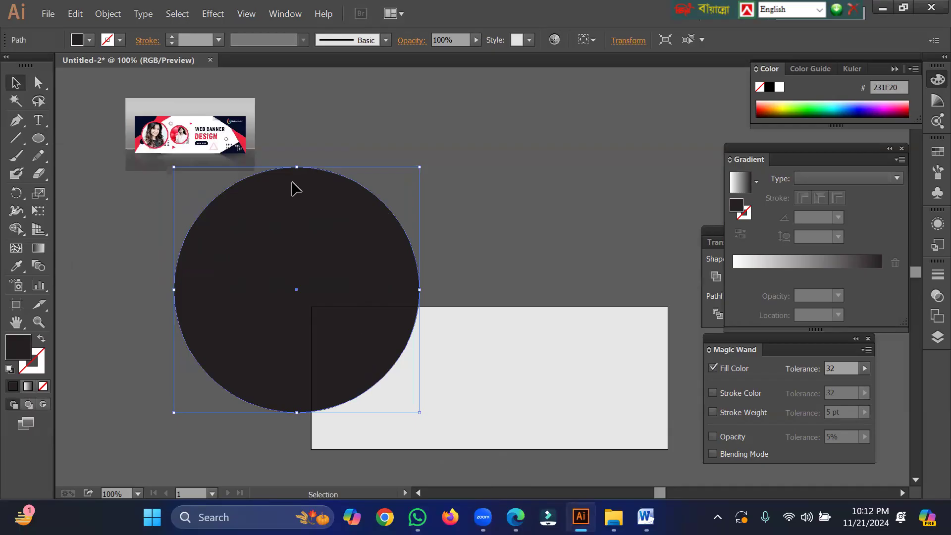
pyautogui.rightClick(275, 222)
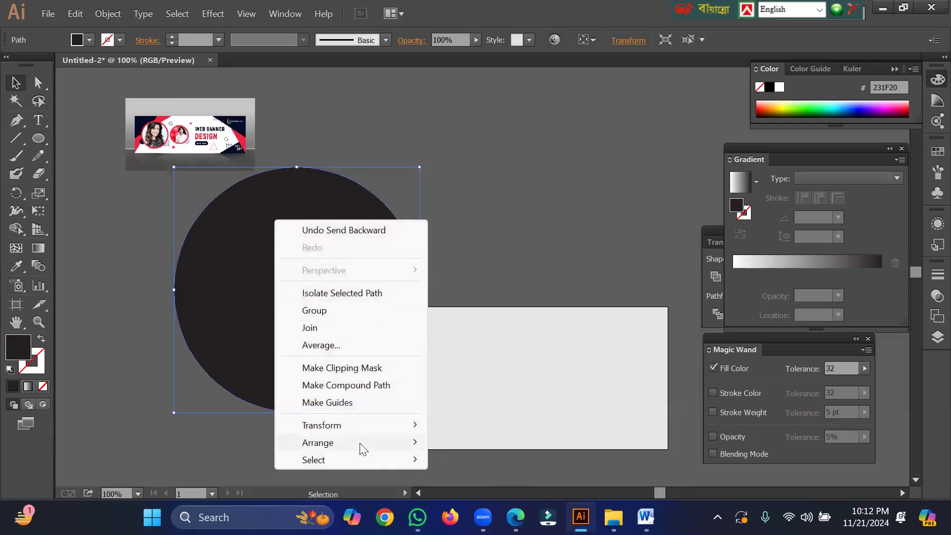
pyautogui.moveTo(361, 446)
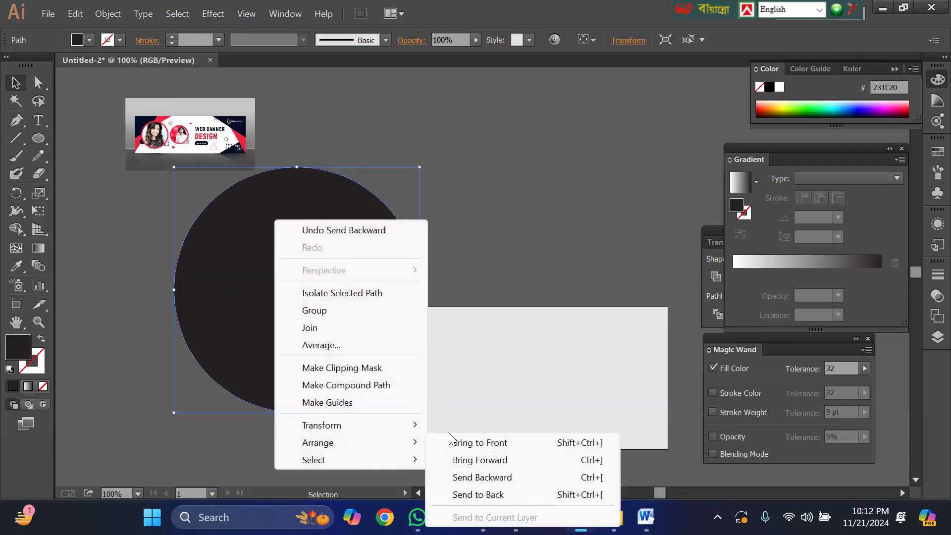
pyautogui.click(486, 480)
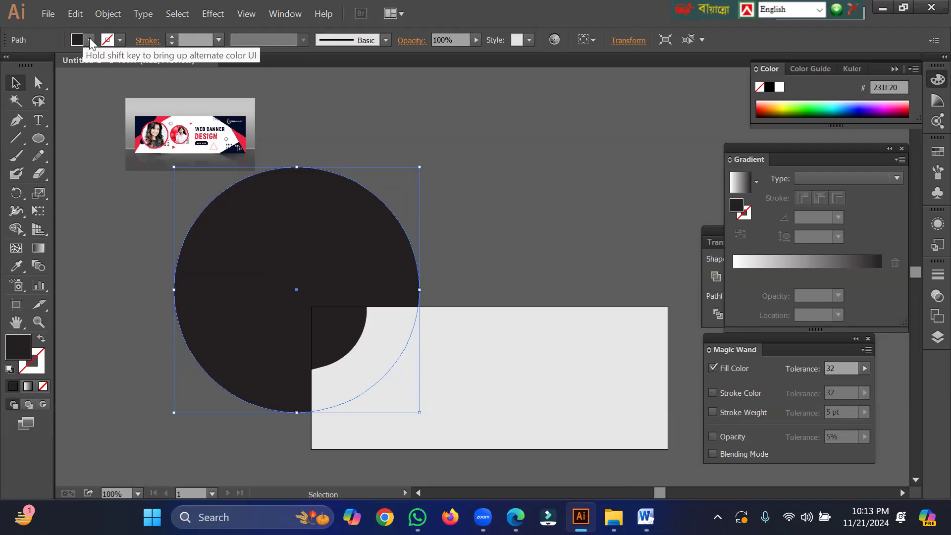
pyautogui.hotkey('ctrl', 'z')
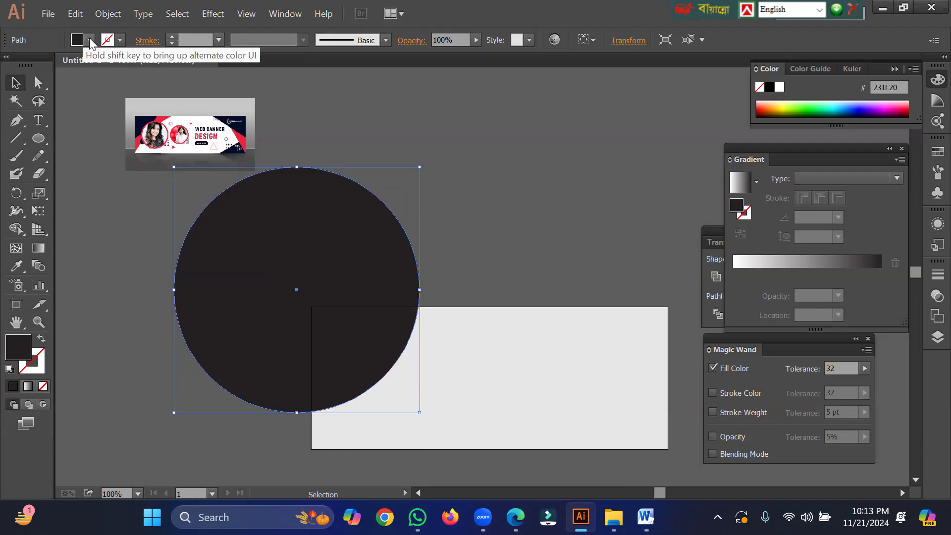
# Fill the large black circle with CMYK Red and deselect it.
pyautogui.click(90, 41)
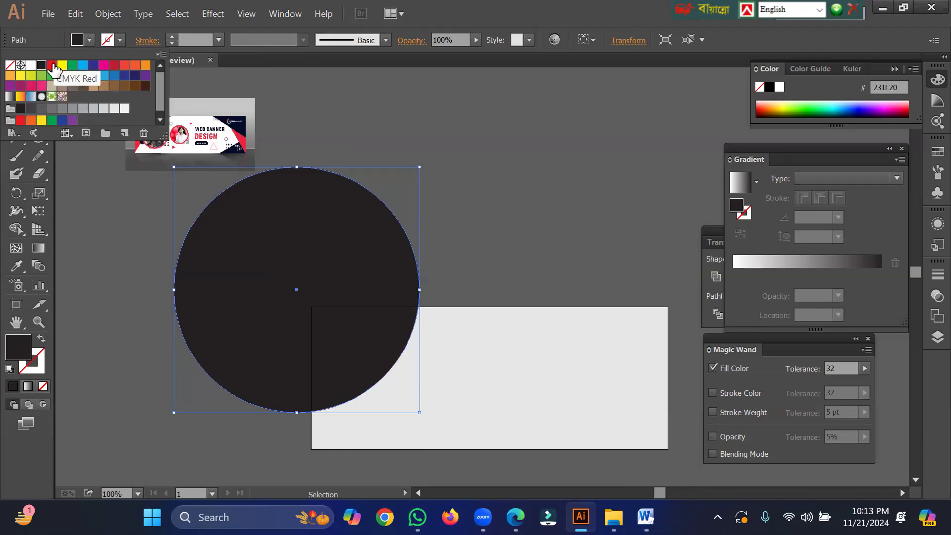
pyautogui.click(52, 66)
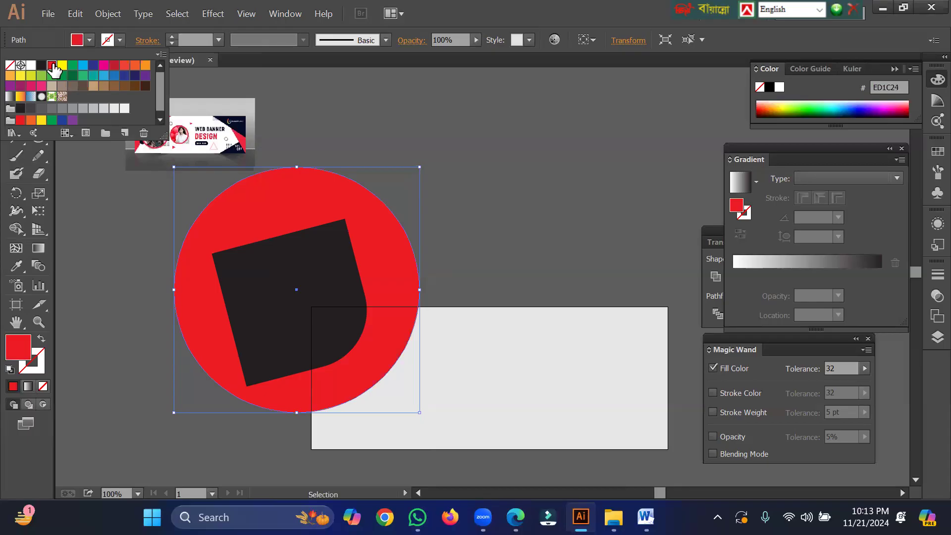
pyautogui.click(481, 129)
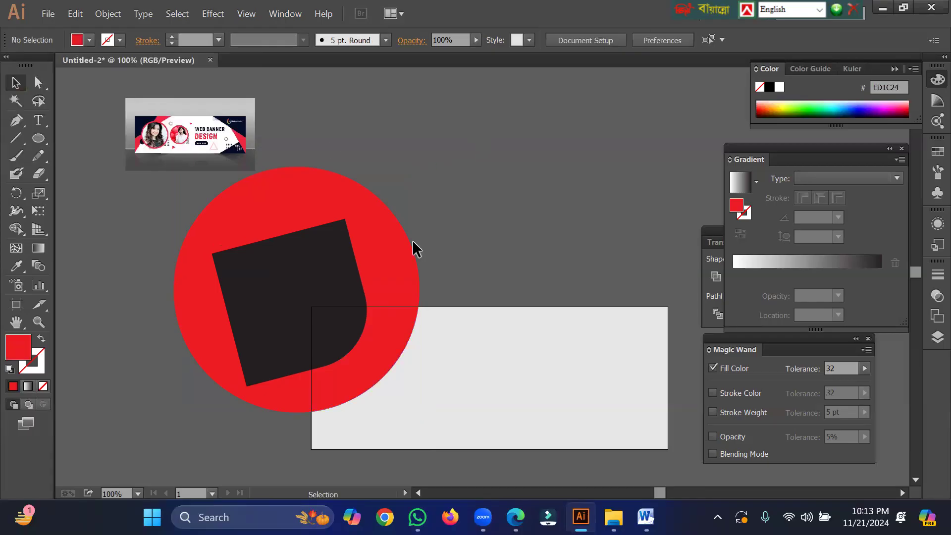
# Shift the rounded black shape slightly down and to the right inside the red circle and deselect it.
pyautogui.click(309, 279)
pyautogui.moveTo(307, 274); pyautogui.dragTo(324, 283)
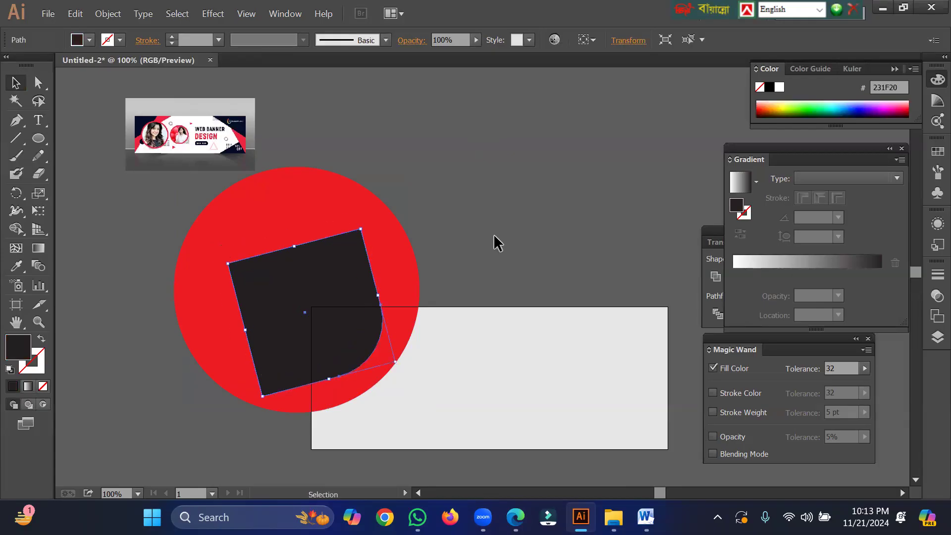
pyautogui.click(485, 220)
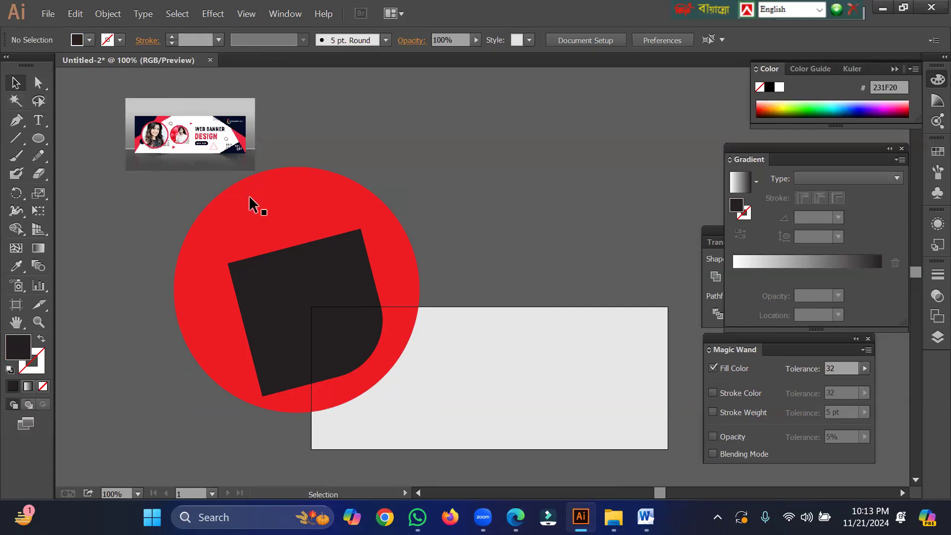
# Unlock the background rectangle and use Shape Builder to remove the parts of the circle and black shape lying outside it.
pyautogui.click(99, 14)
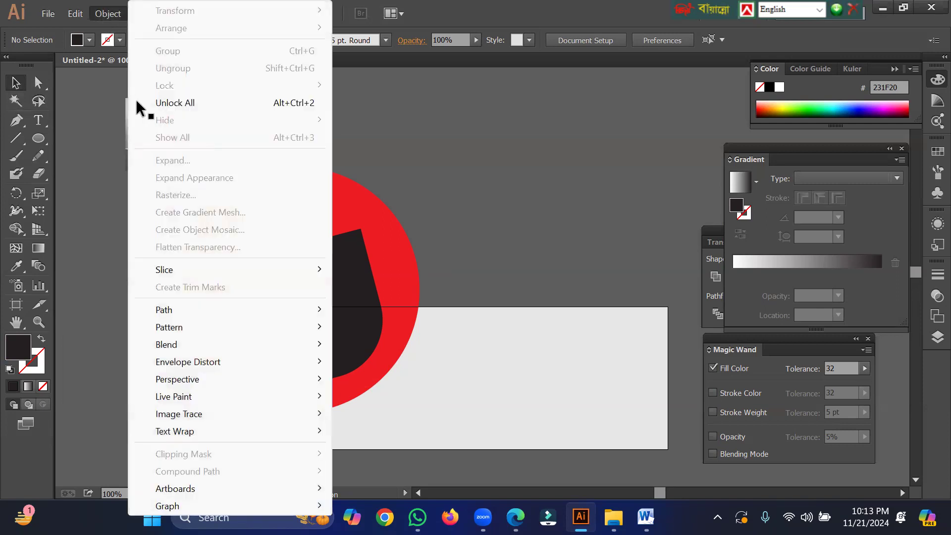
pyautogui.click(185, 103)
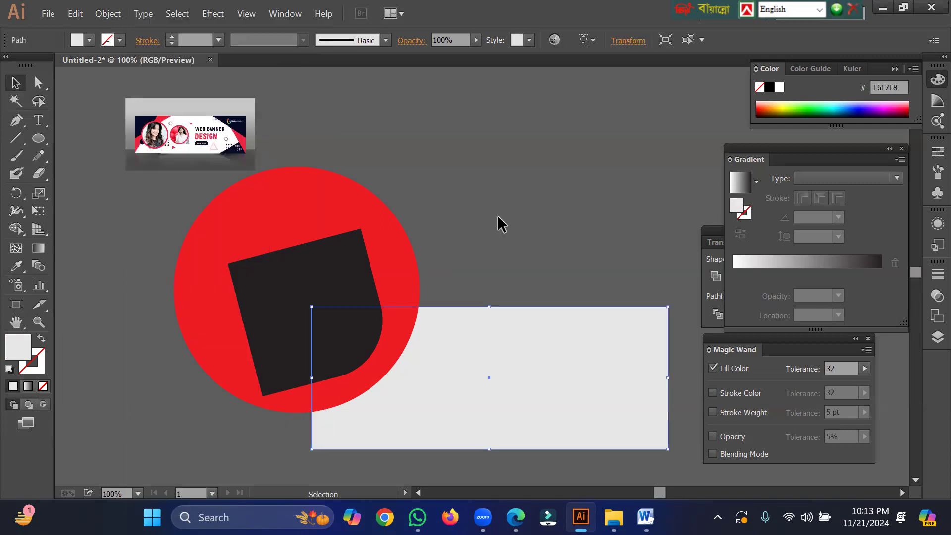
pyautogui.click(381, 173)
pyautogui.moveTo(380, 175); pyautogui.dragTo(338, 424)
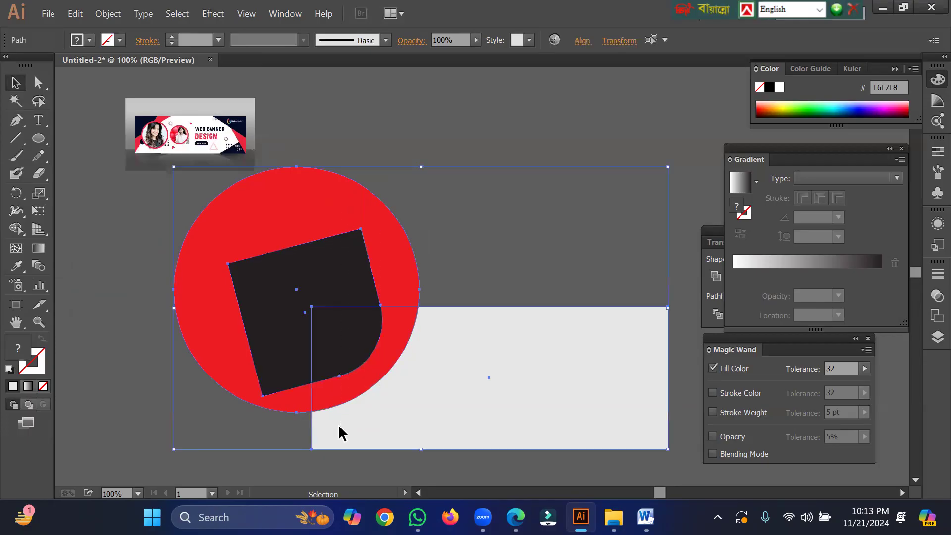
pyautogui.click(16, 229)
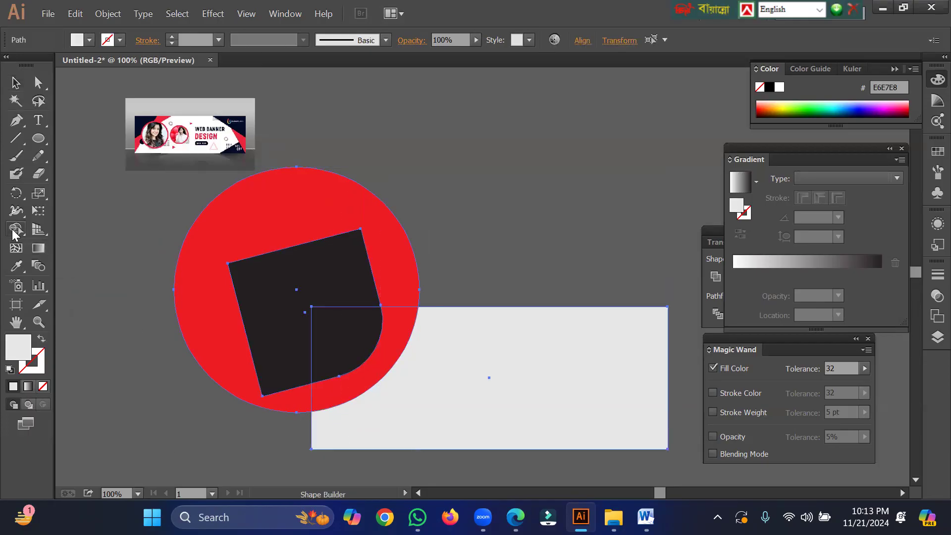
pyautogui.keyDown('alt'); pyautogui.click(308, 264); pyautogui.keyUp('alt')
pyautogui.keyDown('alt'); pyautogui.click(300, 212); pyautogui.keyUp('alt')
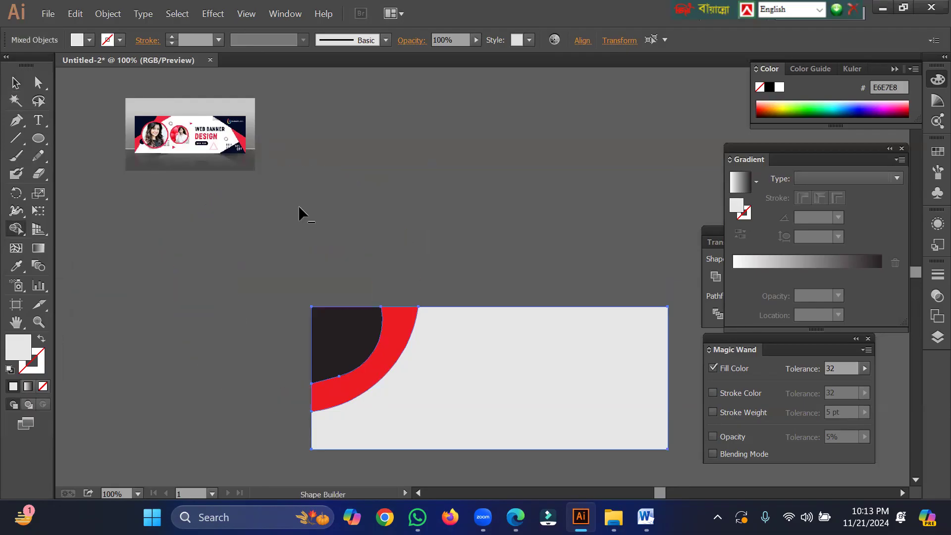
pyautogui.click(16, 85)
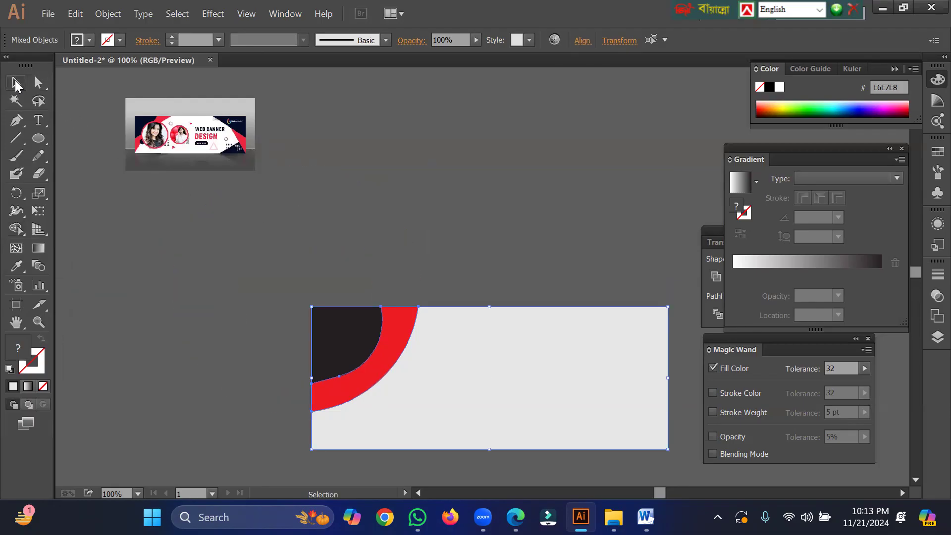
pyautogui.click(413, 166)
# Draw a medium circle over the red and black corner shapes and move it slightly down and right.
pyautogui.click(37, 135)
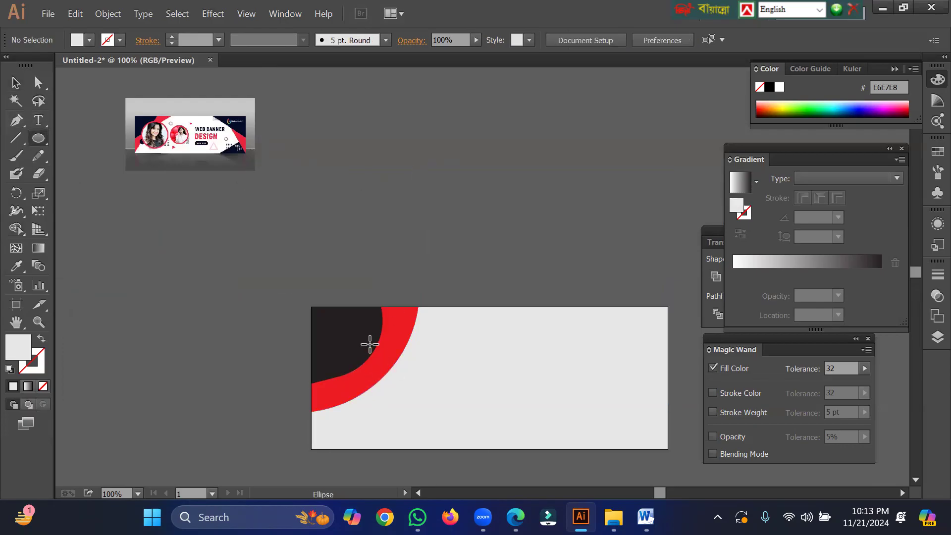
pyautogui.moveTo(363, 345); pyautogui.dragTo(373, 388)
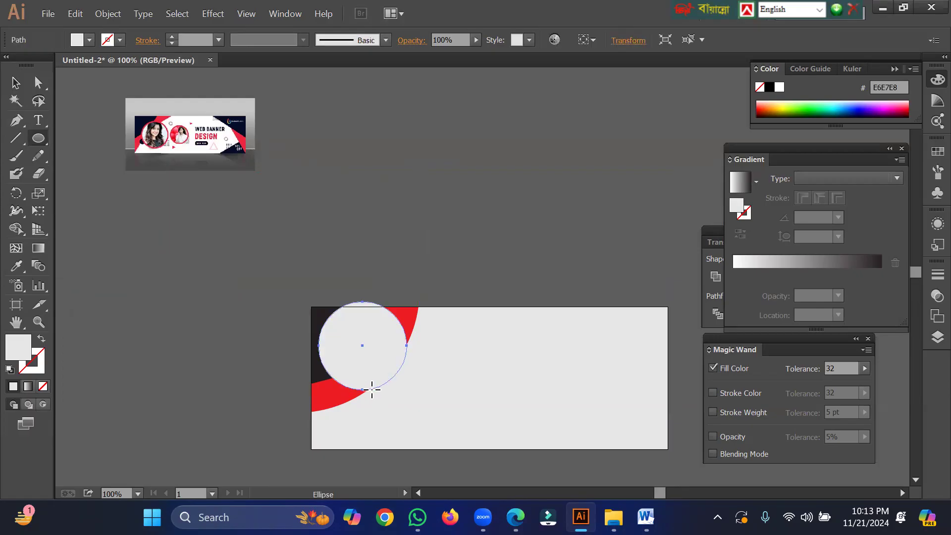
pyautogui.click(16, 83)
pyautogui.moveTo(362, 326); pyautogui.dragTo(375, 352)
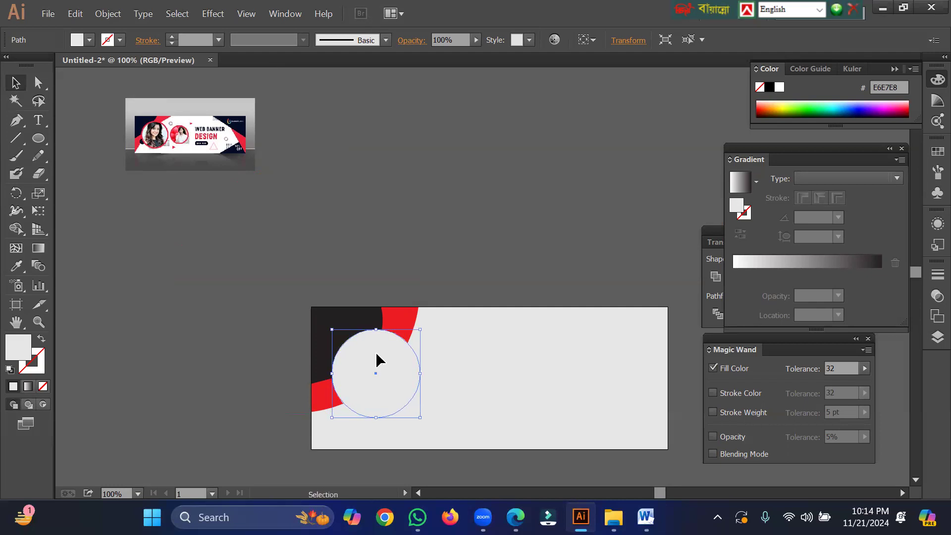
# Swap the new circle's fill and stroke so it has no fill and a light grey outline.
pyautogui.click(90, 39)
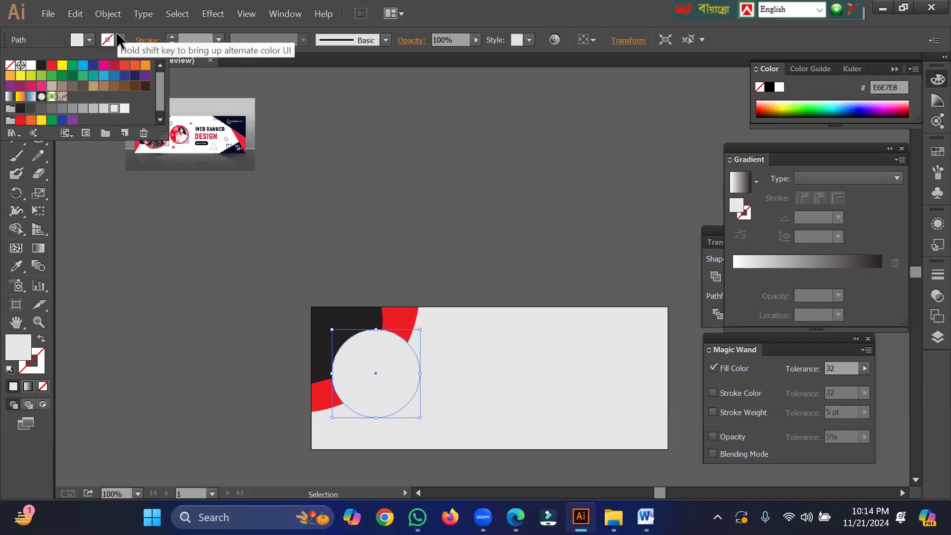
pyautogui.click(41, 333)
pyautogui.click(42, 335)
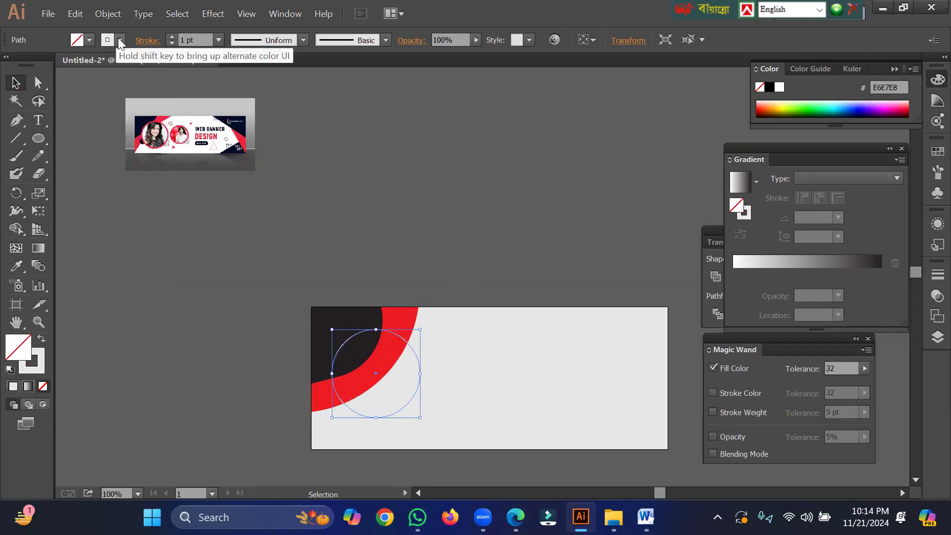
# Try a grey swatch, CMYK Red and CMYK Blue as the circle's stroke color.
pyautogui.click(89, 40)
pyautogui.click(93, 109)
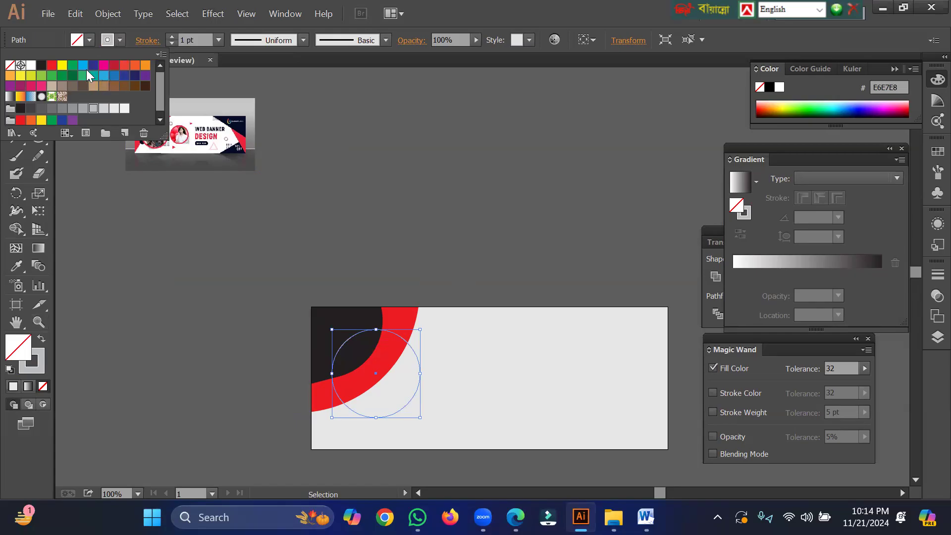
pyautogui.click(52, 66)
pyautogui.click(93, 66)
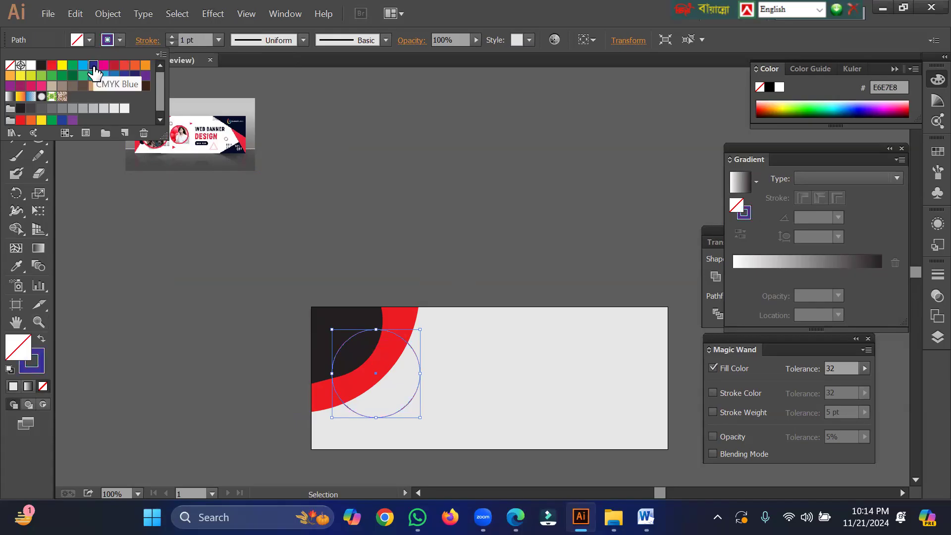
# Increase the circle's stroke weight to 10 pt.
pyautogui.click(171, 37)
pyautogui.click(170, 36)
pyautogui.click(171, 36)
pyautogui.click(170, 36)
pyautogui.click(170, 36)
pyautogui.click(170, 36)
pyautogui.click(170, 36)
pyautogui.click(171, 36)
pyautogui.click(170, 36)
pyautogui.click(170, 36)
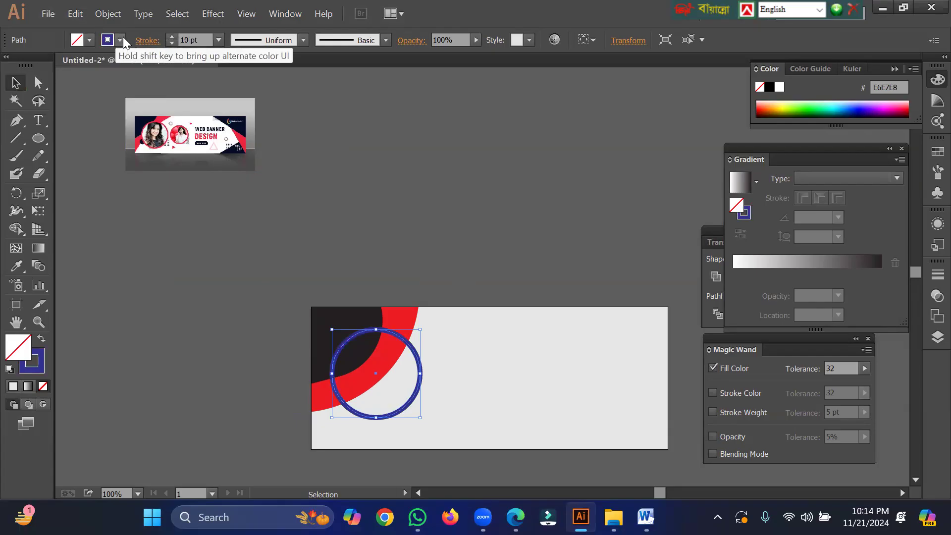
# Change the circle's stroke color to CMYK Red and deselect the circle.
pyautogui.click(122, 39)
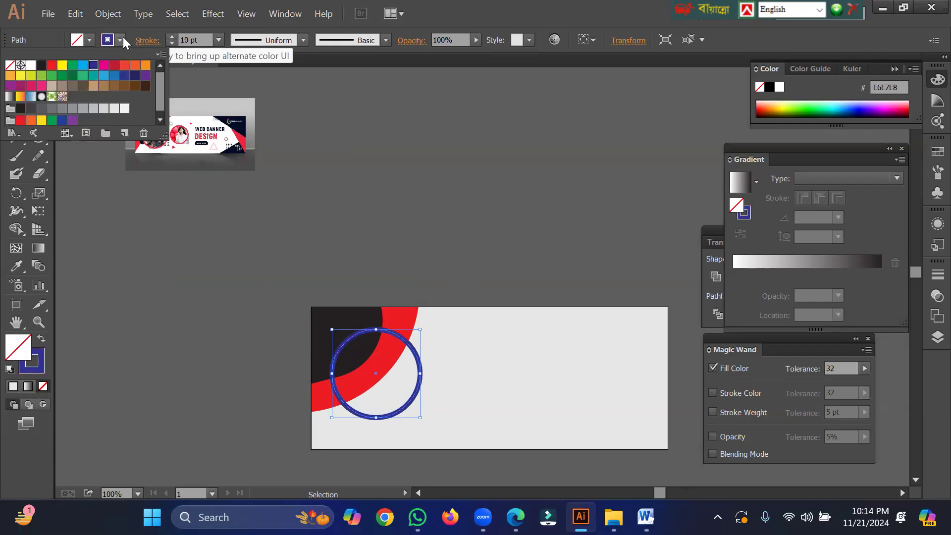
pyautogui.click(52, 65)
pyautogui.click(340, 152)
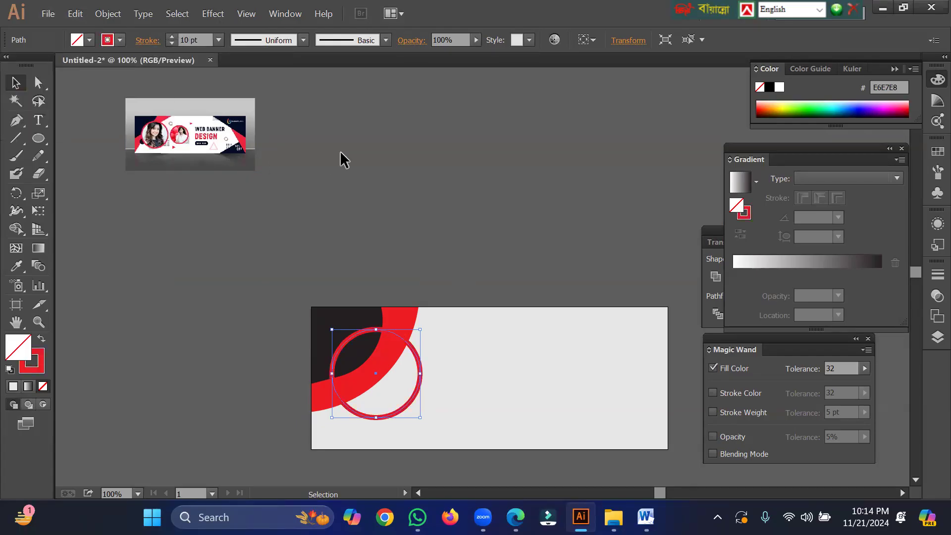
pyautogui.click(340, 152)
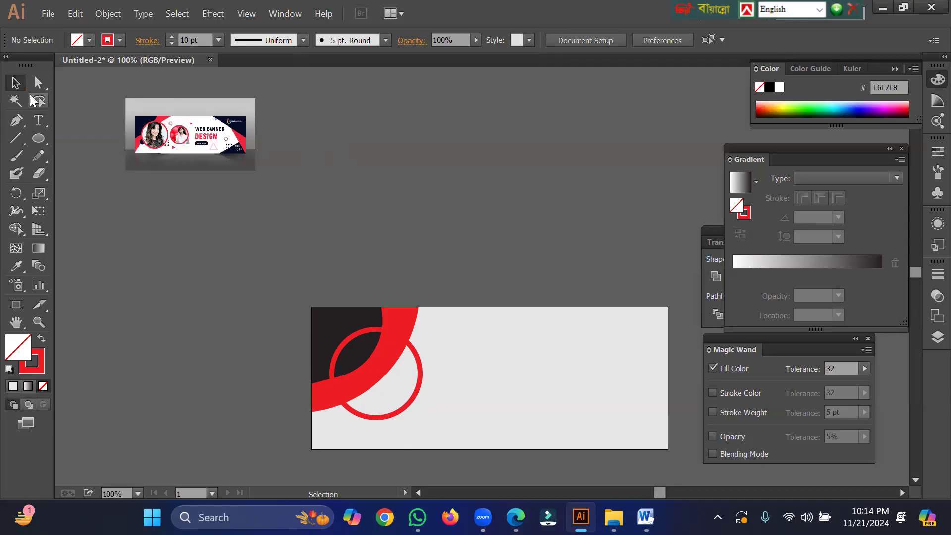
# Draw a large square above the artboard and give it a black fill with no stroke.
pyautogui.moveTo(38, 135); pyautogui.dragTo(99, 140)
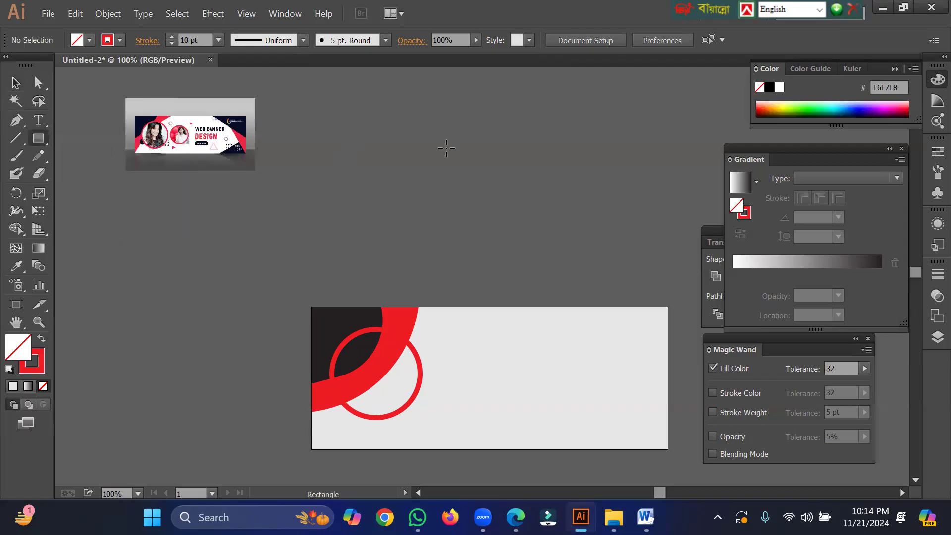
pyautogui.moveTo(424, 143); pyautogui.dragTo(507, 187)
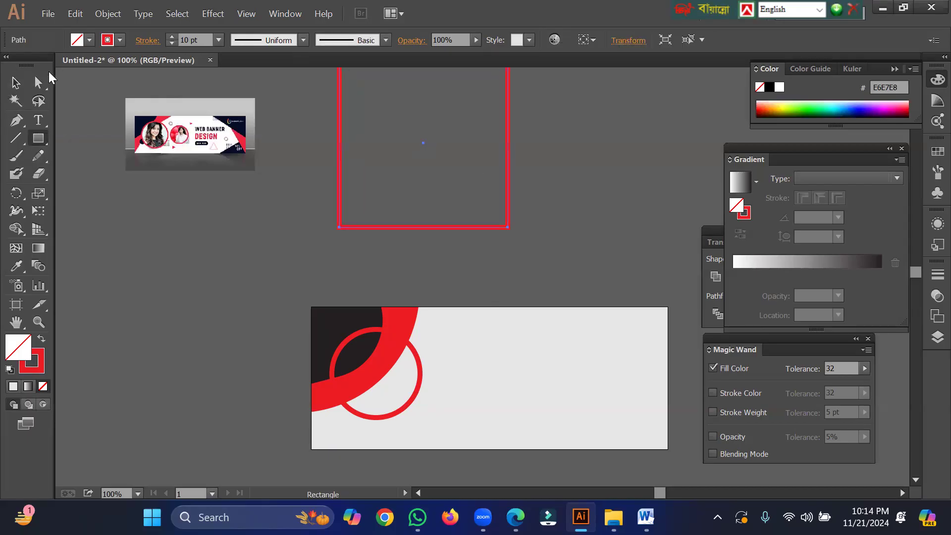
pyautogui.click(40, 341)
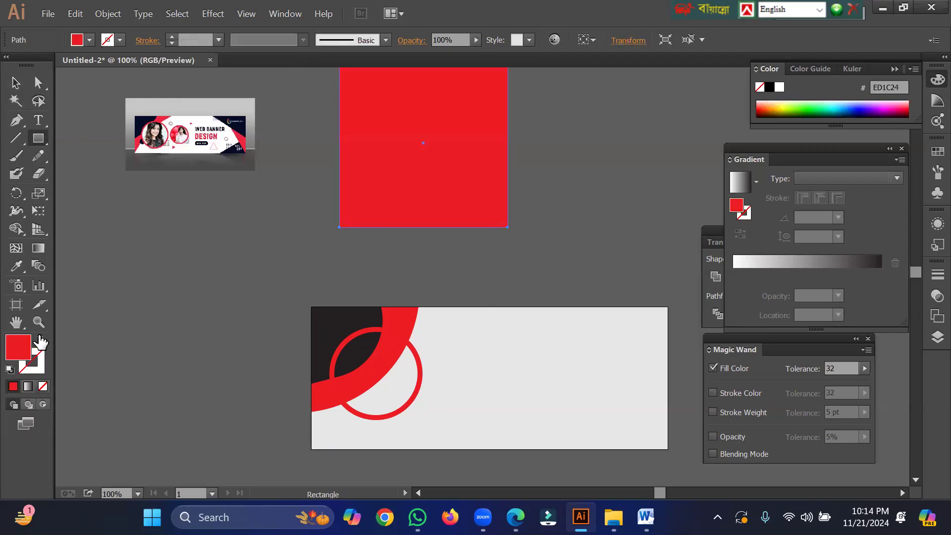
pyautogui.click(89, 42)
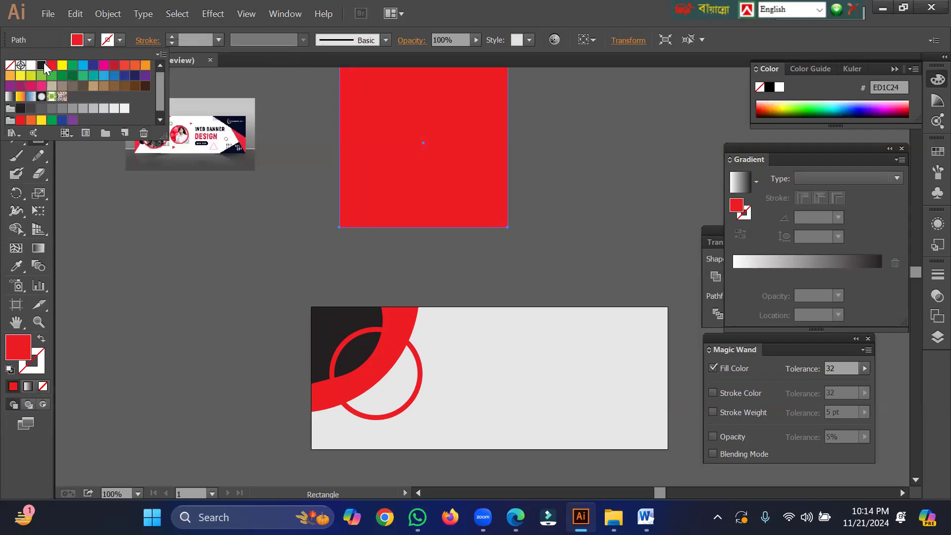
pyautogui.click(42, 66)
pyautogui.click(267, 197)
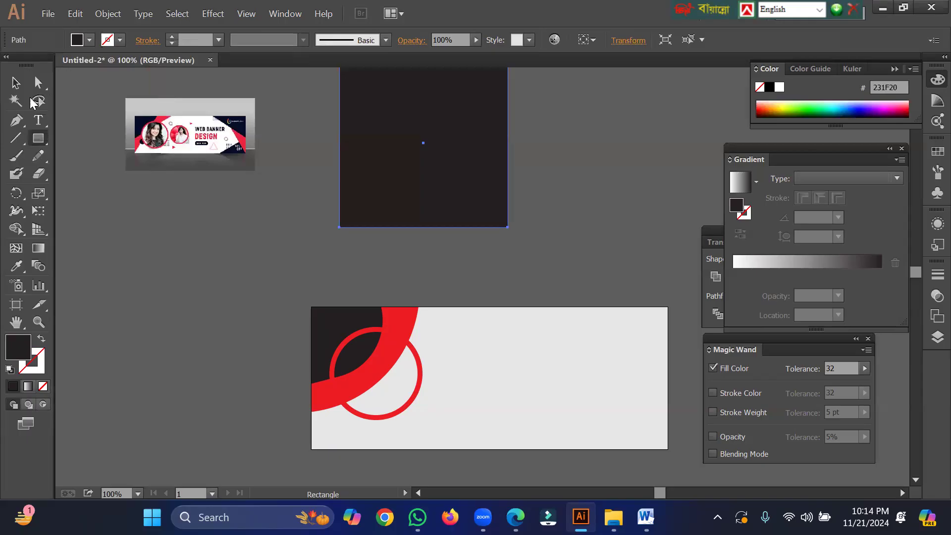
# Rotate the black square into a diamond and position it so its lower-left edge cuts diagonally across the artboard's upper-right corner.
pyautogui.click(16, 82)
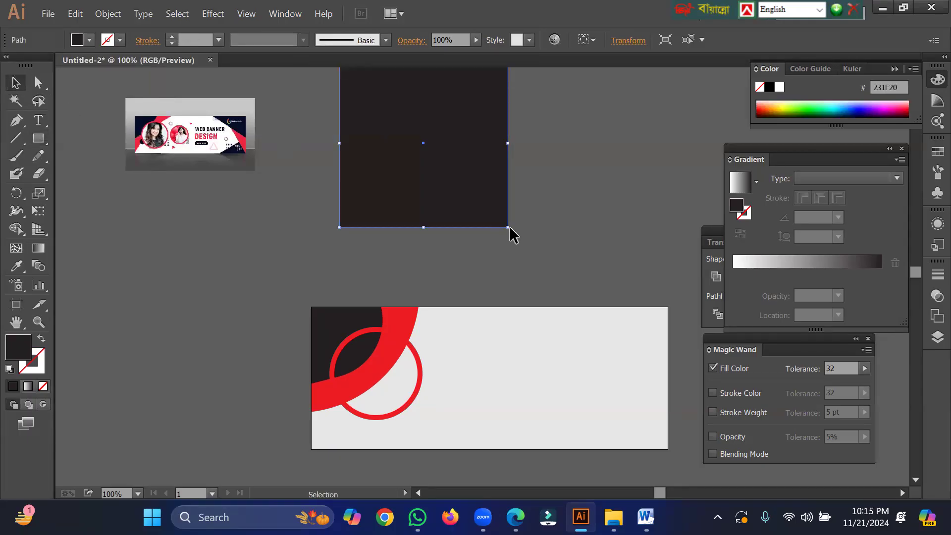
pyautogui.moveTo(510, 231); pyautogui.dragTo(539, 140)
pyautogui.moveTo(390, 150); pyautogui.dragTo(643, 303)
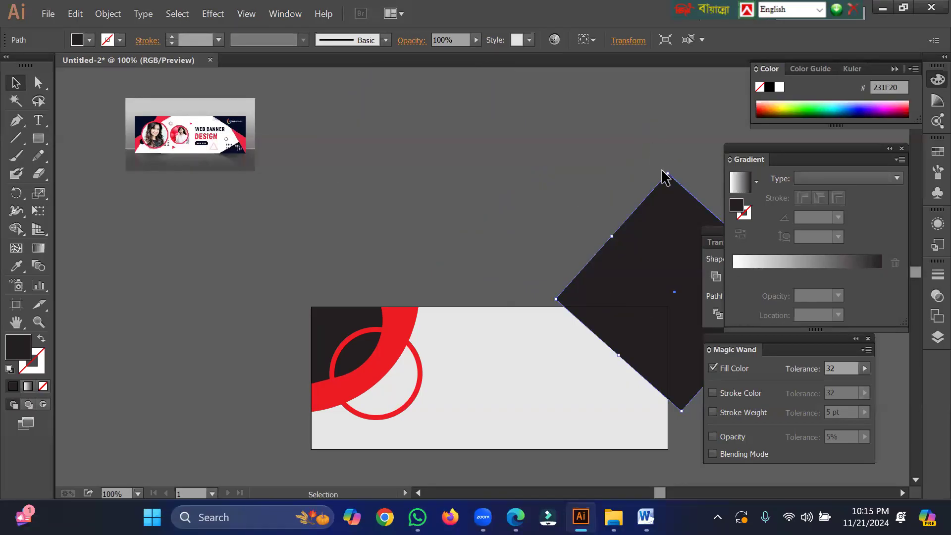
pyautogui.moveTo(665, 170); pyautogui.dragTo(692, 153)
pyautogui.moveTo(658, 275); pyautogui.dragTo(674, 289)
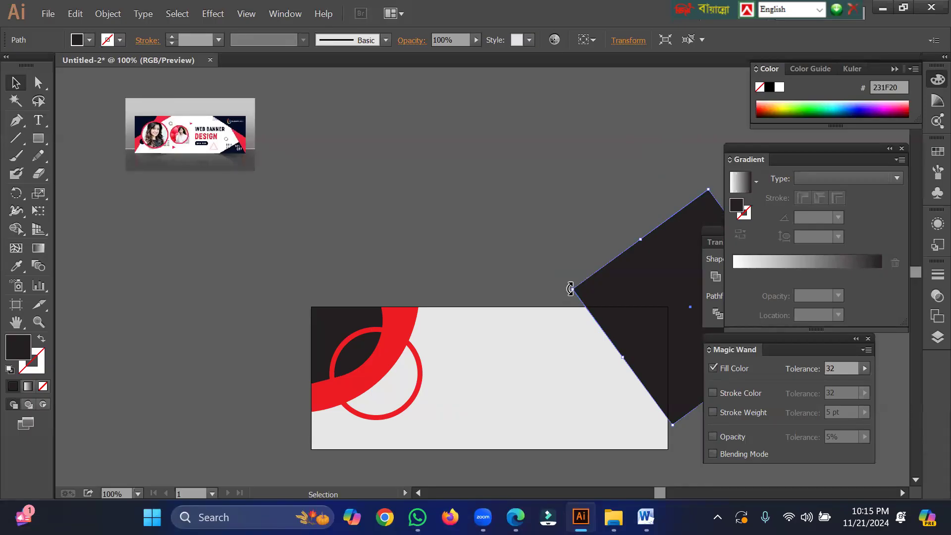
pyautogui.moveTo(571, 288); pyautogui.dragTo(555, 318)
pyautogui.moveTo(628, 320); pyautogui.dragTo(603, 304)
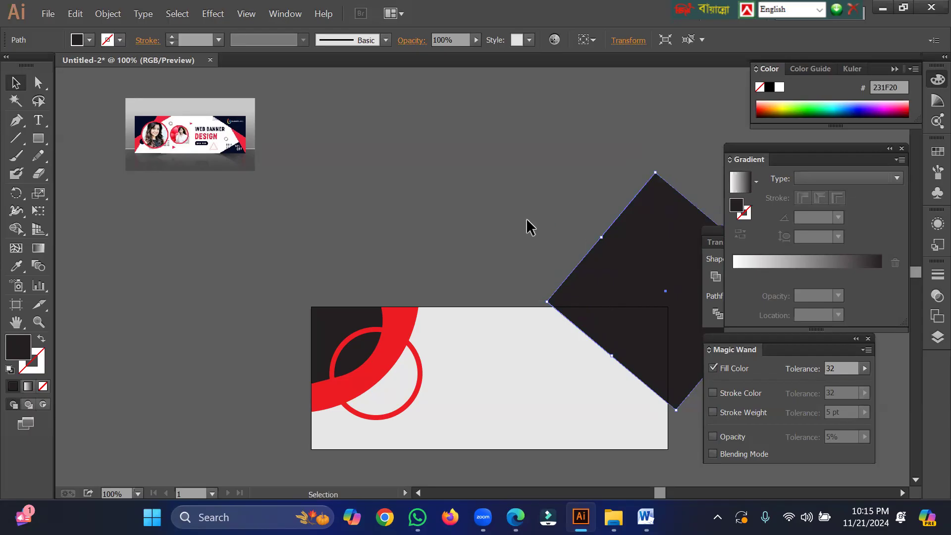
pyautogui.click(511, 217)
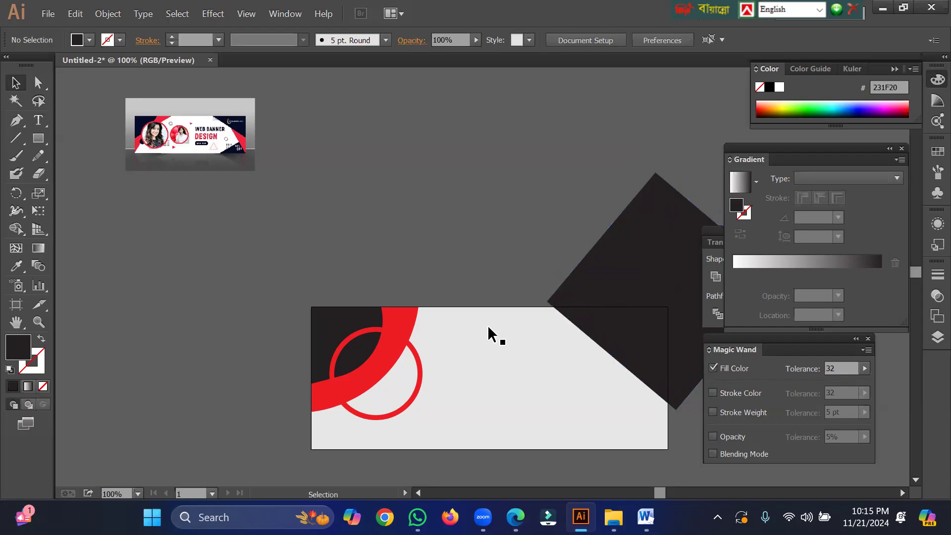
# Trim away the part of the black diamond outside the banner background with the Shape Builder tool, leaving the upper-right corner triangle.
pyautogui.click(475, 366)
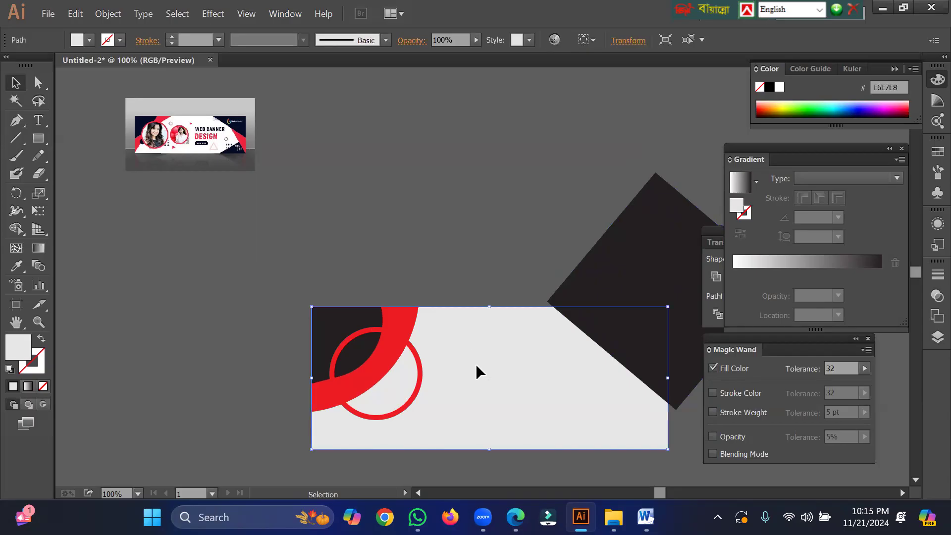
pyautogui.keyDown('shift'); pyautogui.click(615, 278); pyautogui.keyUp('shift')
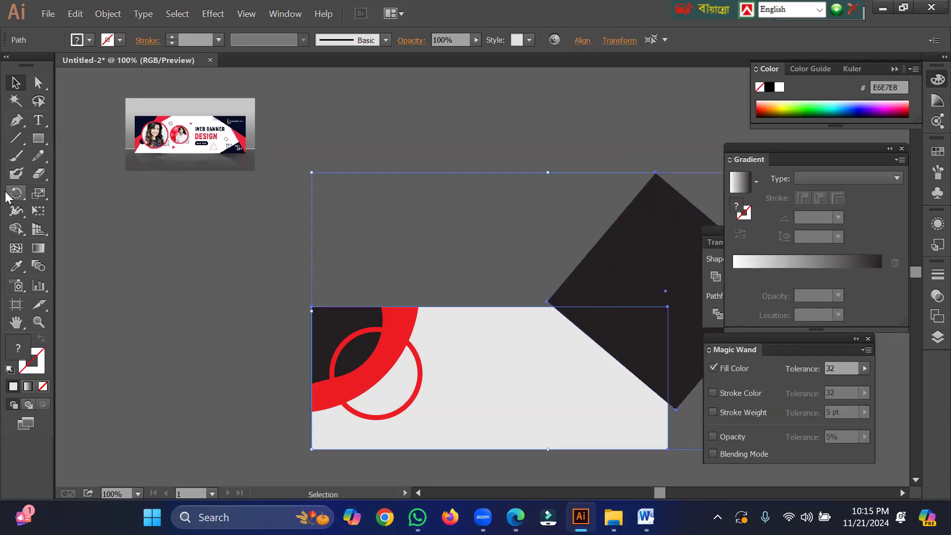
pyautogui.click(17, 229)
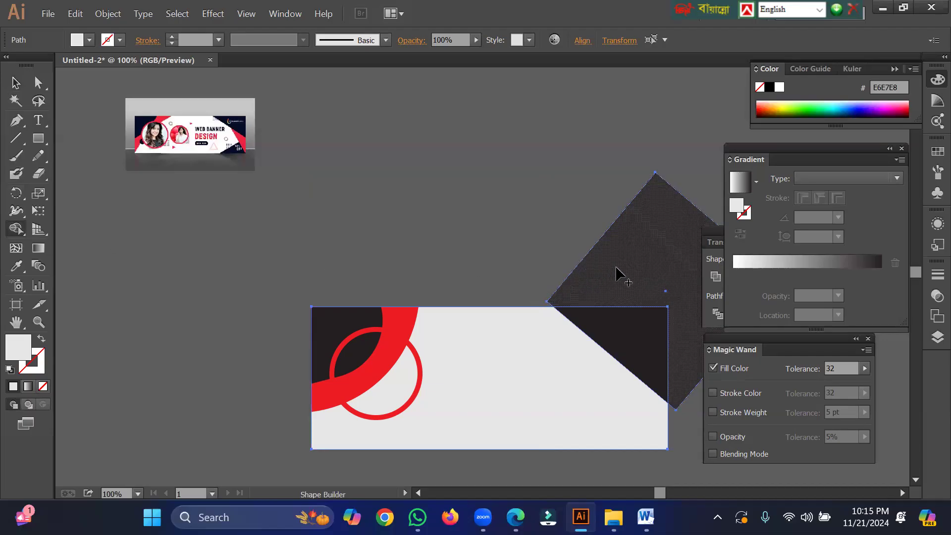
pyautogui.keyDown('alt'); pyautogui.click(627, 247); pyautogui.keyUp('alt')
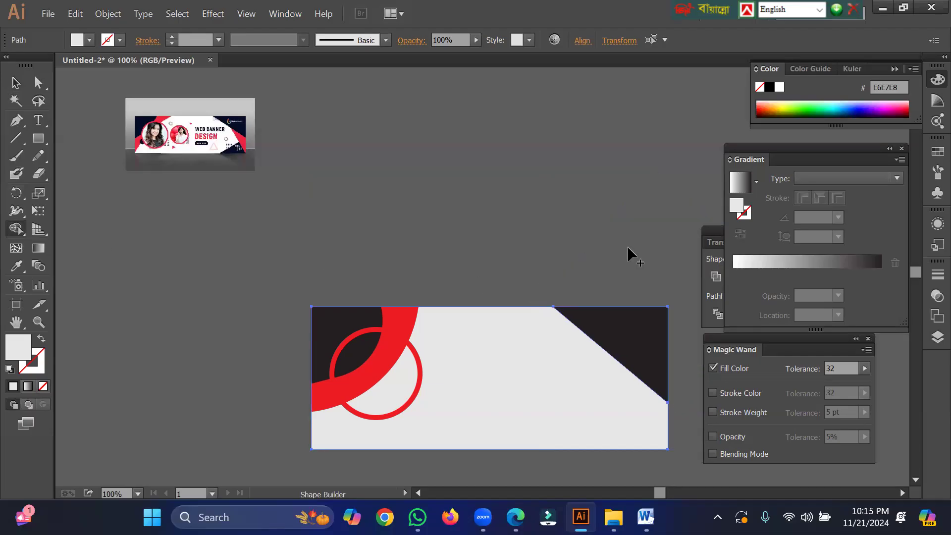
pyautogui.click(15, 83)
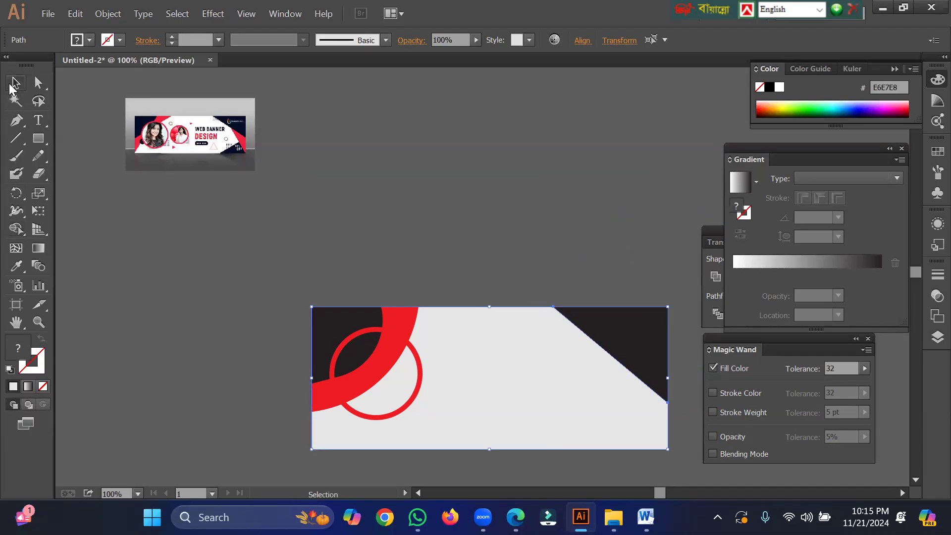
pyautogui.click(616, 231)
# Duplicate the black corner triangle above the artboard and fill the copy with CMYK Red.
pyautogui.click(618, 342)
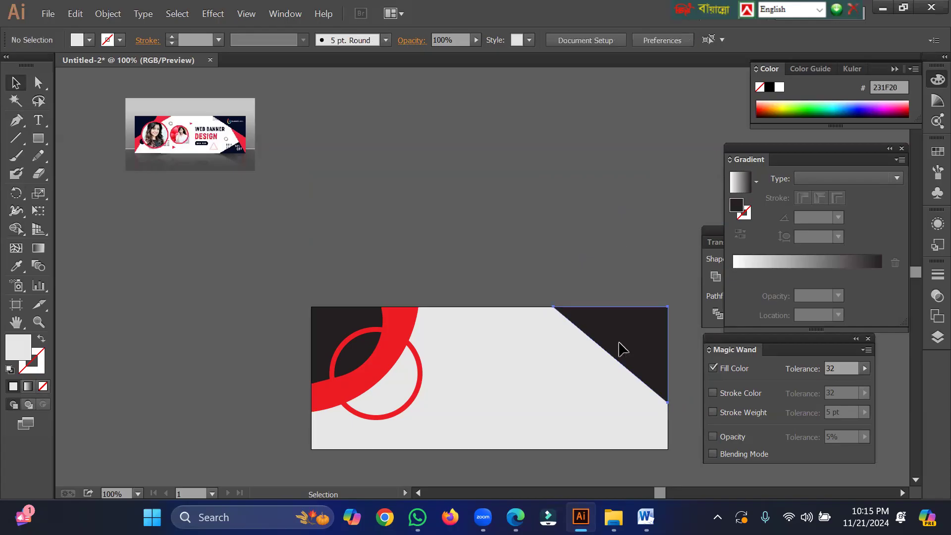
pyautogui.moveTo(618, 342); pyautogui.dragTo(606, 255)
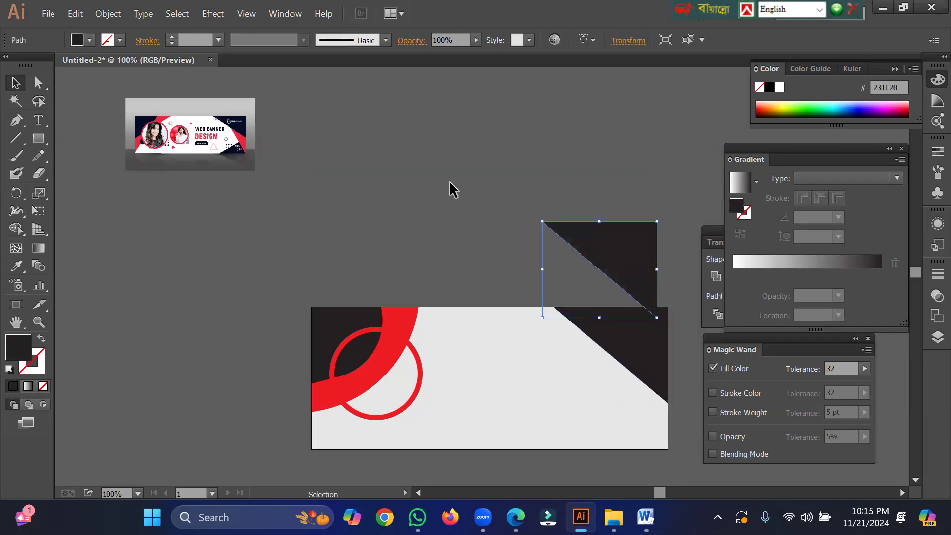
pyautogui.click(91, 41)
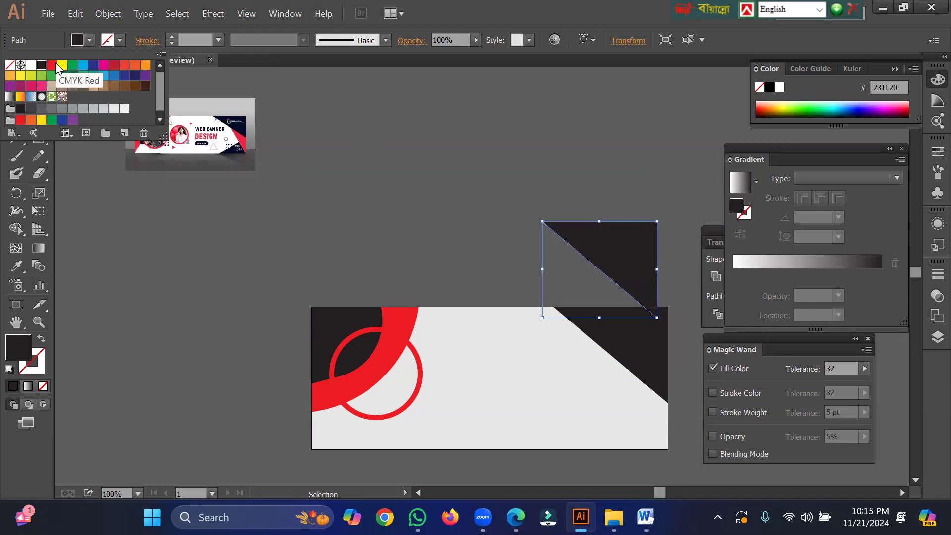
pyautogui.click(52, 65)
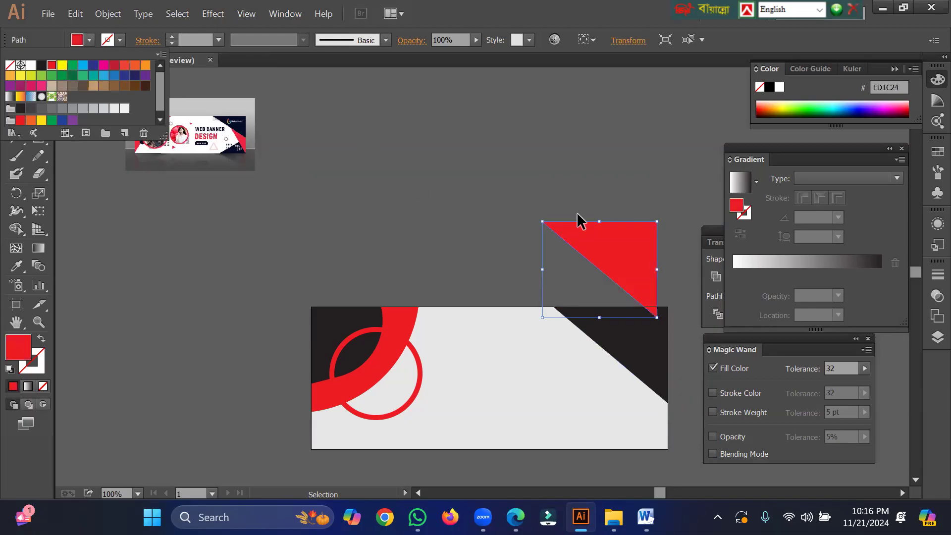
pyautogui.click(630, 244)
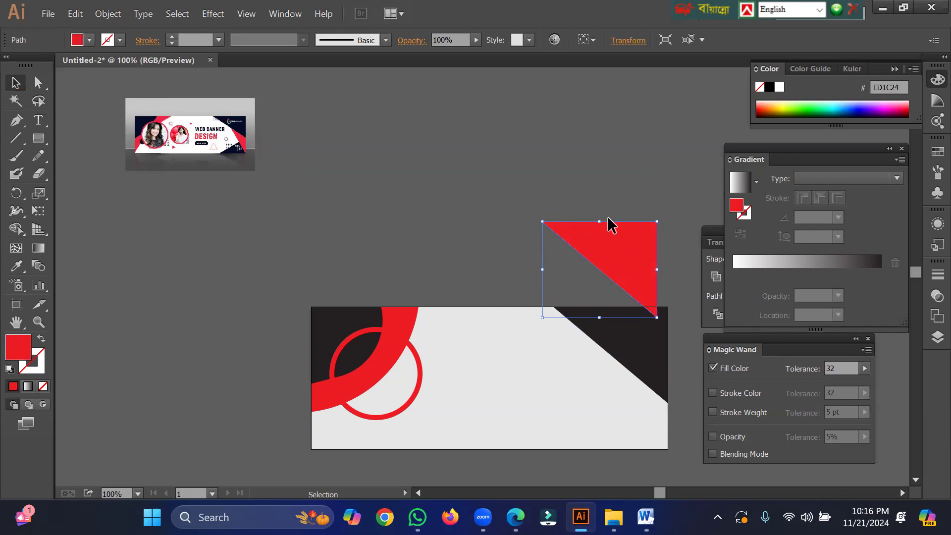
# Move the red triangle over the banner's right edge and rotate it clockwise so its point meets the lower-right corner.
pyautogui.moveTo(610, 238); pyautogui.dragTo(636, 363)
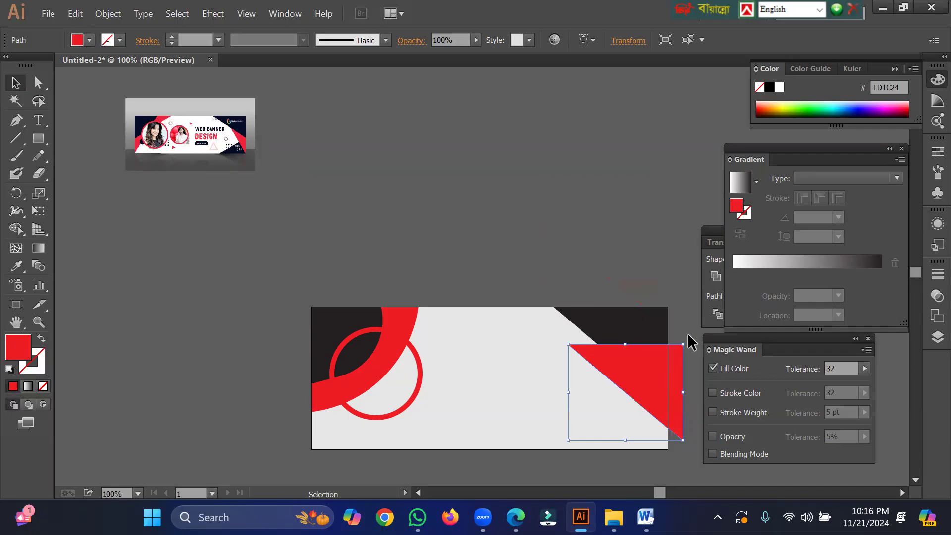
pyautogui.moveTo(682, 339)
pyautogui.mouseDown()
pyautogui.moveTo(712, 371)
pyautogui.moveTo(680, 360)
pyautogui.moveTo(687, 357)
pyautogui.mouseUp()
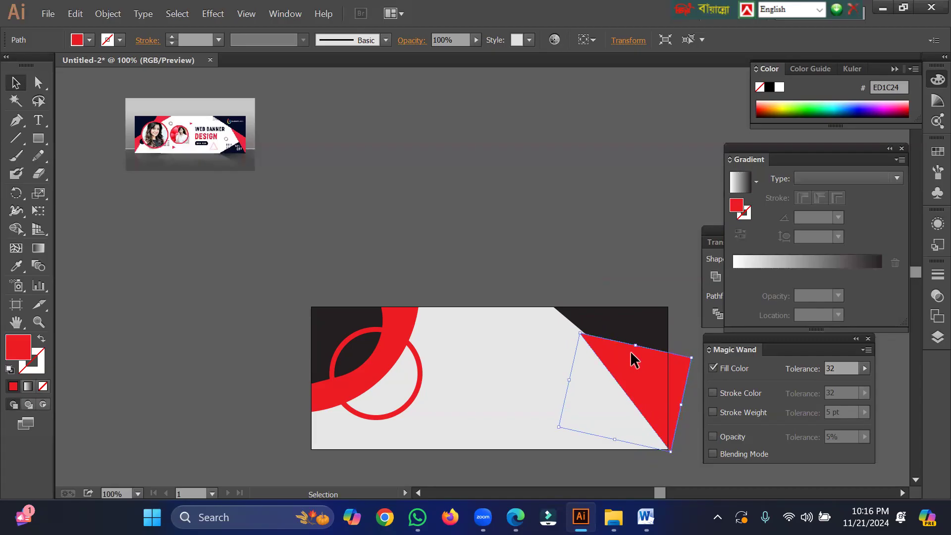
pyautogui.moveTo(630, 350); pyautogui.dragTo(635, 348)
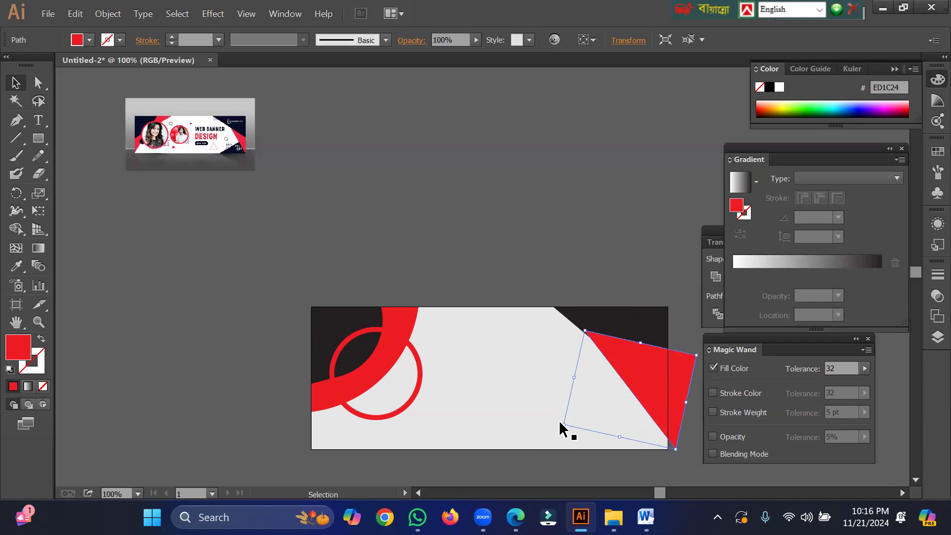
pyautogui.moveTo(560, 425); pyautogui.dragTo(556, 418)
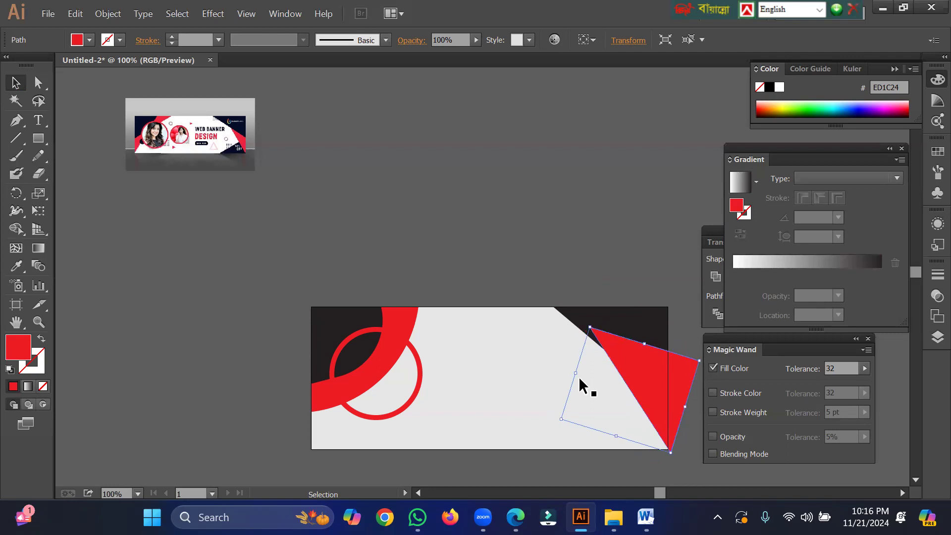
# Bring the black corner triangle to the front, above the red triangle, and deselect it.
pyautogui.click(634, 325)
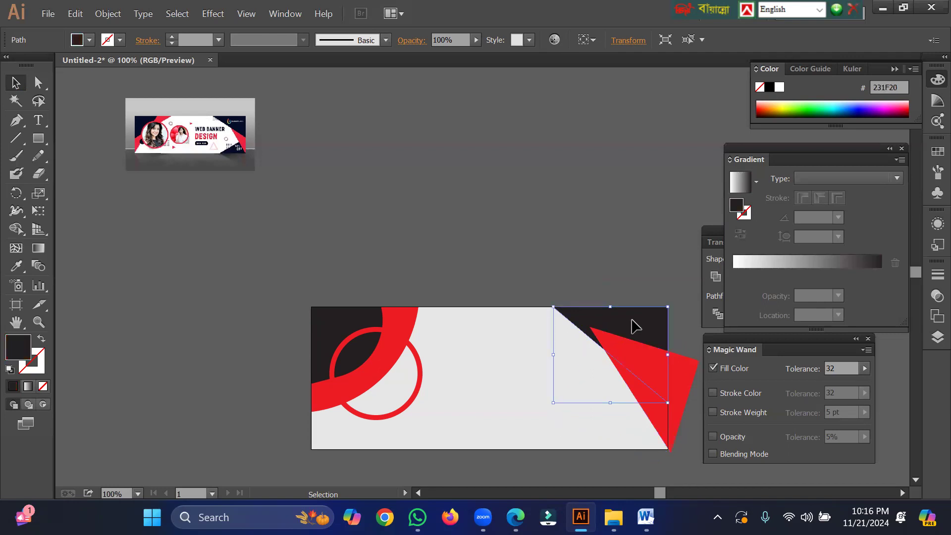
pyautogui.rightClick(635, 327)
pyautogui.moveTo(675, 295)
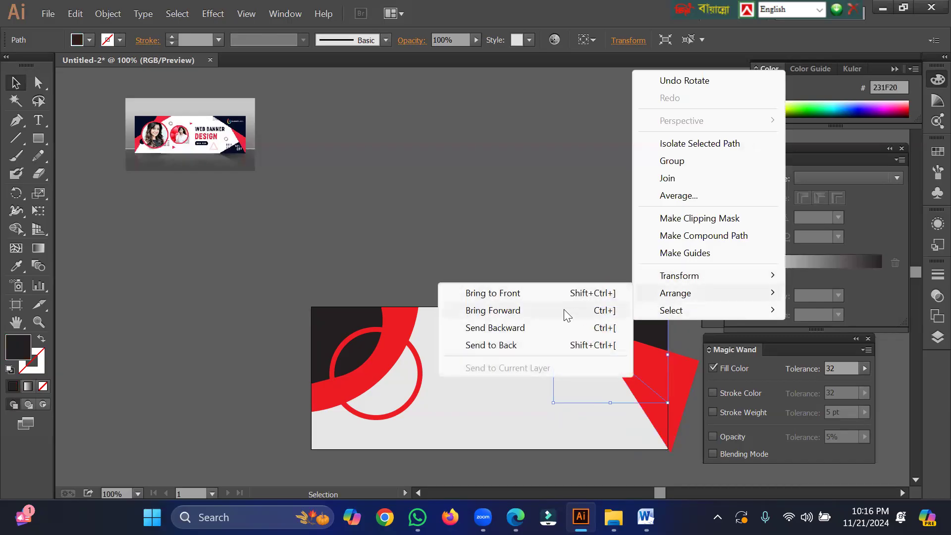
pyautogui.click(536, 293)
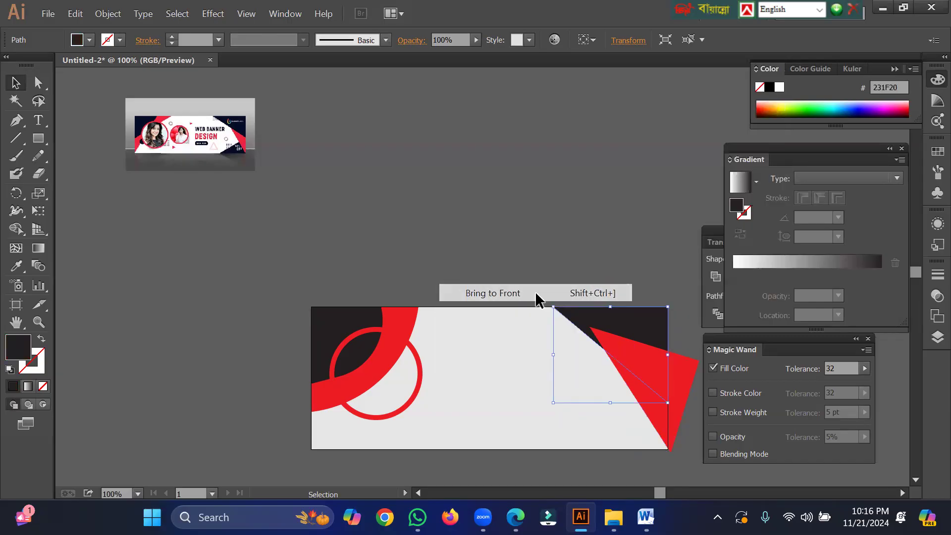
pyautogui.click(499, 234)
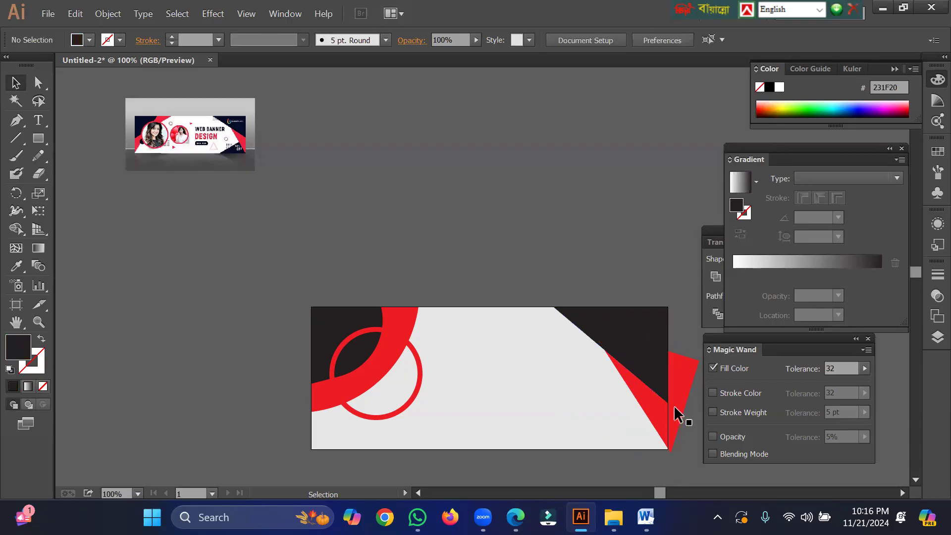
# Place a duplicate of the red triangle in the empty area above the artboard.
pyautogui.click(600, 419)
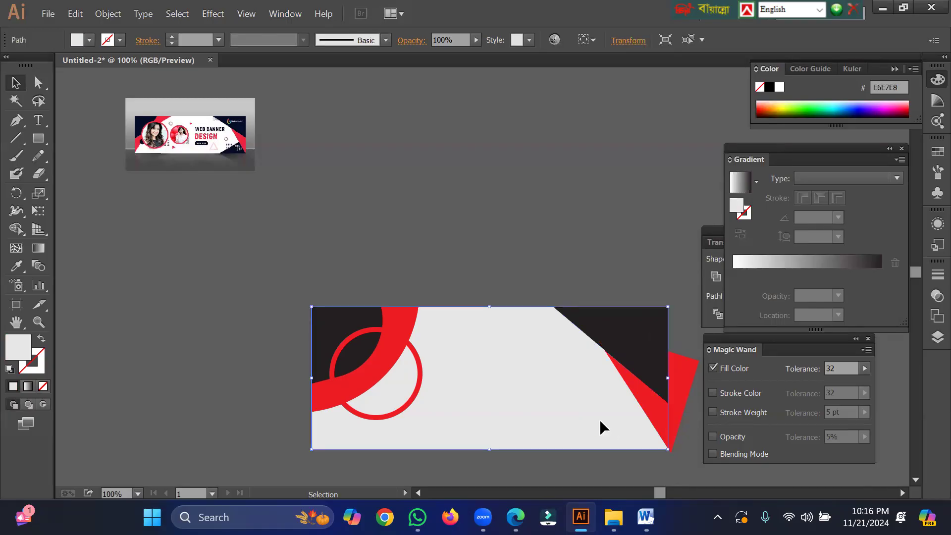
pyautogui.click(681, 377)
pyautogui.moveTo(682, 379); pyautogui.dragTo(605, 169)
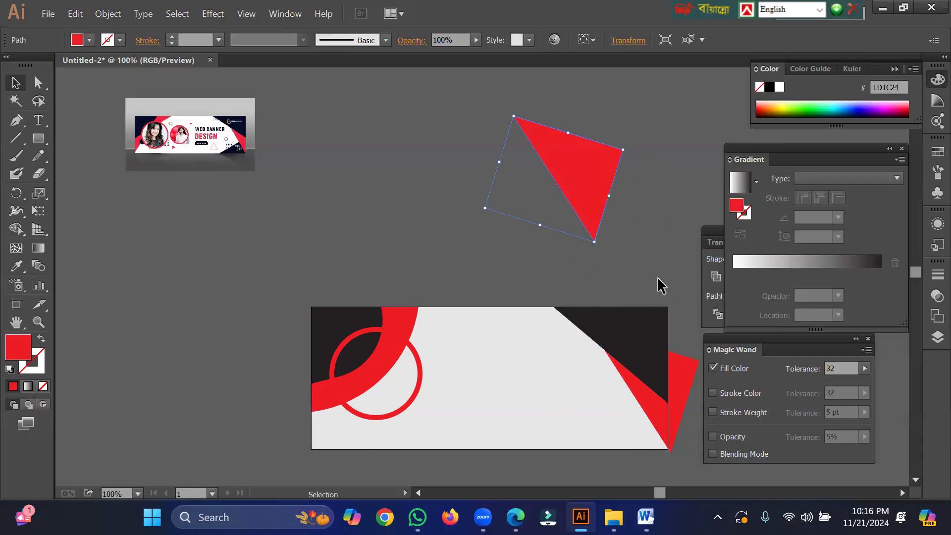
# Trim the red triangle's overhang beyond the banner's right edge with the Shape Builder tool and deselect everything.
pyautogui.click(681, 379)
pyautogui.keyDown('shift'); pyautogui.click(512, 395); pyautogui.keyUp('shift')
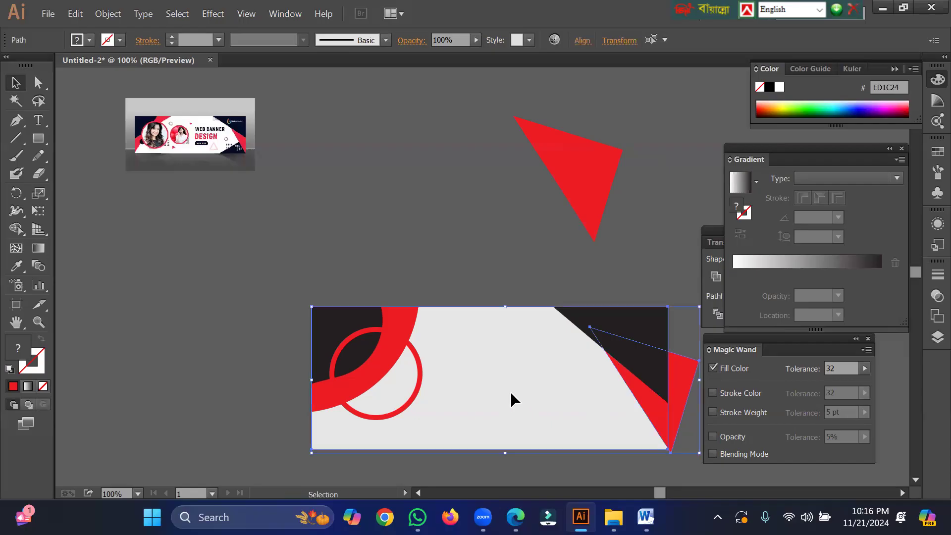
pyautogui.click(16, 229)
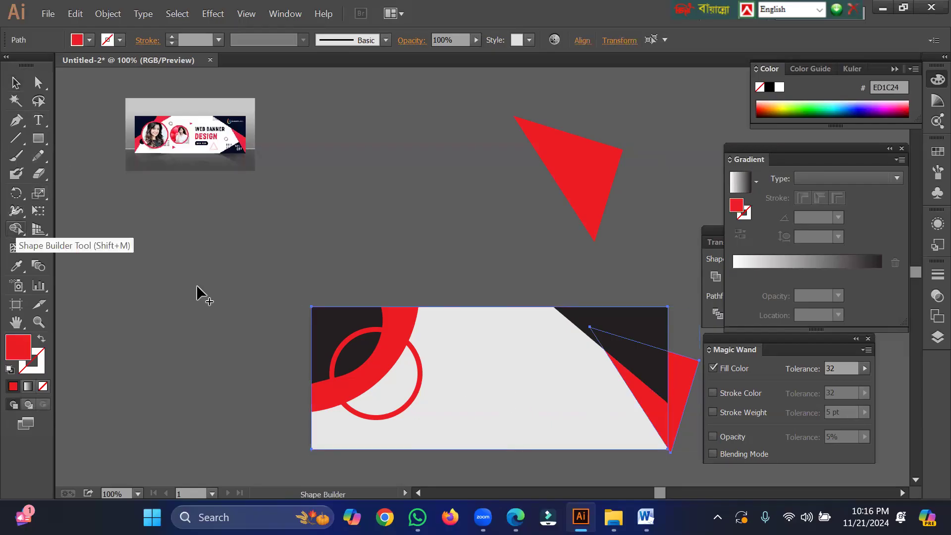
pyautogui.keyDown('alt'); pyautogui.click(681, 378); pyautogui.keyUp('alt')
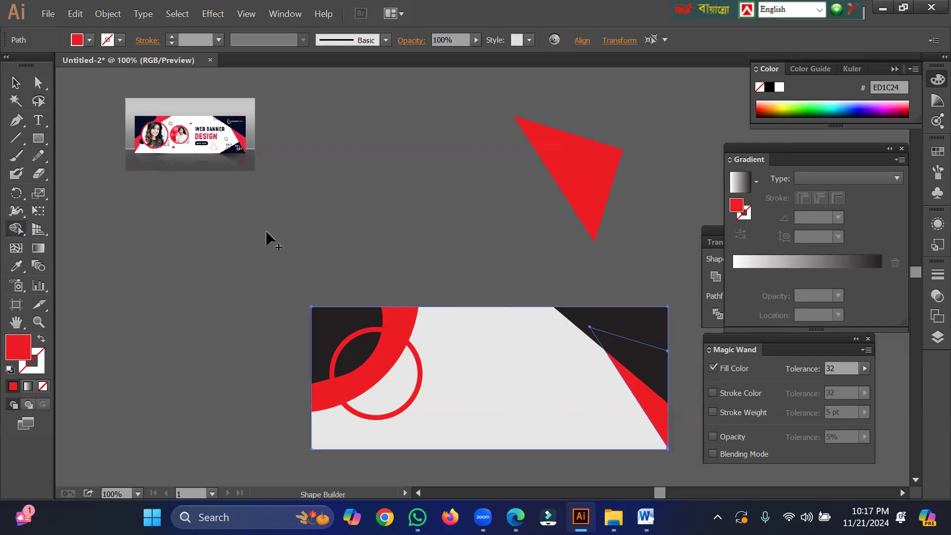
pyautogui.click(14, 84)
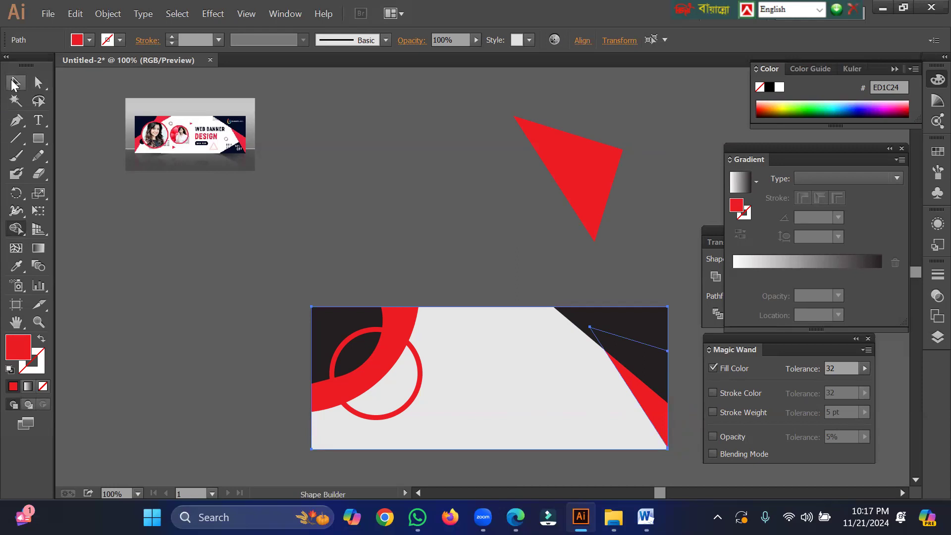
pyautogui.click(428, 211)
# Rotate the spare red triangle, move it into the banner's lower-right corner and enlarge it slightly.
pyautogui.click(567, 163)
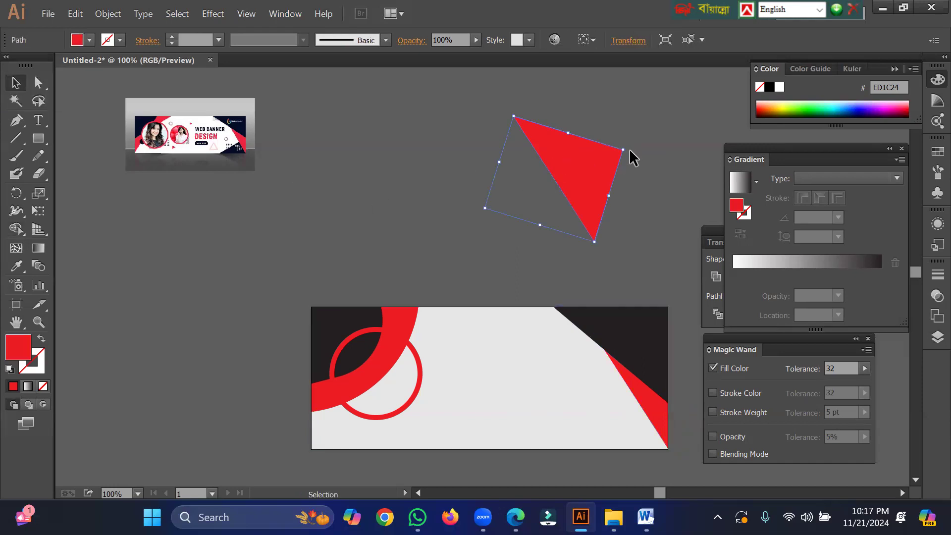
pyautogui.moveTo(628, 145)
pyautogui.mouseDown()
pyautogui.moveTo(648, 164)
pyautogui.moveTo(665, 263)
pyautogui.moveTo(607, 285)
pyautogui.mouseUp()
pyautogui.moveTo(555, 199); pyautogui.dragTo(617, 374)
pyautogui.moveTo(615, 406); pyautogui.dragTo(597, 389)
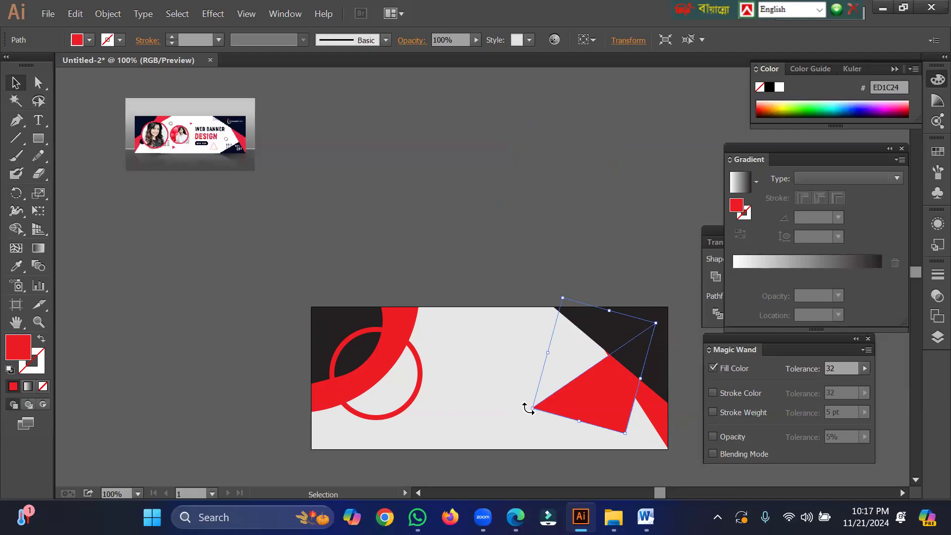
pyautogui.moveTo(528, 409); pyautogui.dragTo(527, 433)
pyautogui.moveTo(588, 387); pyautogui.dragTo(615, 412)
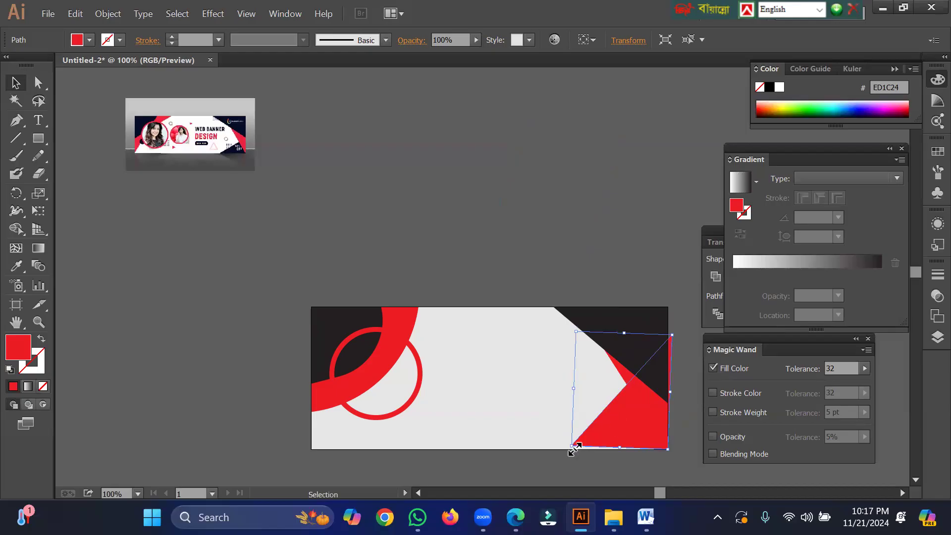
pyautogui.moveTo(573, 447); pyautogui.dragTo(555, 448)
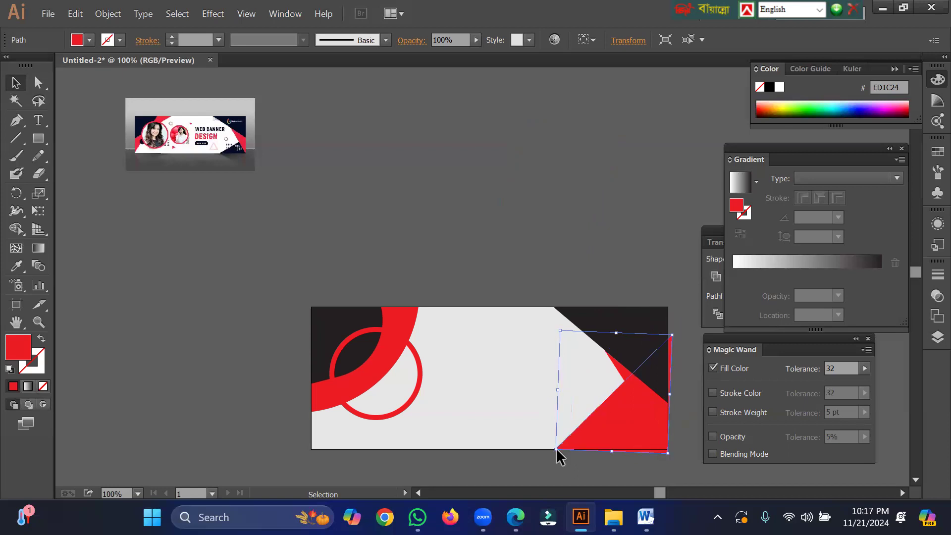
# Nudge the lower-right red triangle up and left until it lies inside the artboard edges.
pyautogui.press('Up')
pyautogui.press('Up')
pyautogui.press('Up')
pyautogui.press('Up')
pyautogui.press('Up')
pyautogui.press('Up')
pyautogui.press('Up')
pyautogui.press('Up')
pyautogui.press('Up')
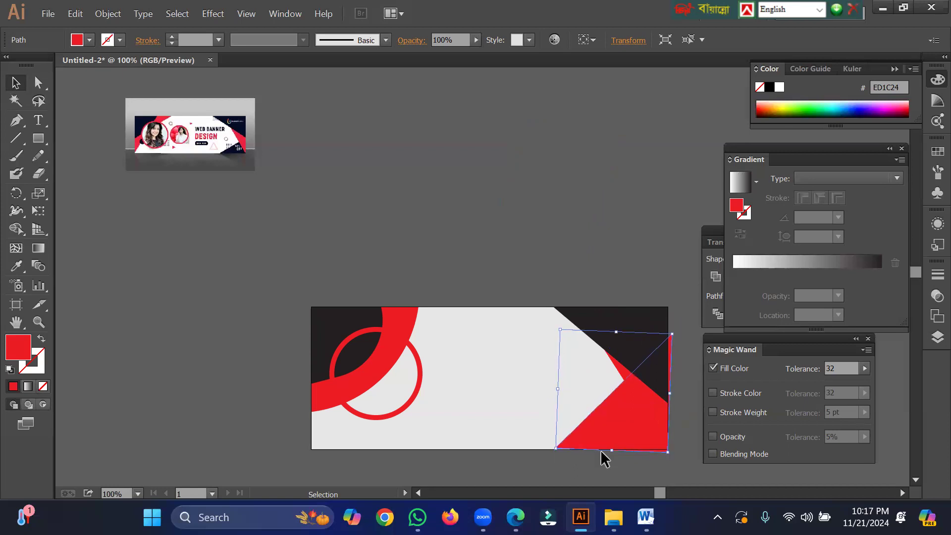
pyautogui.press('Left')
pyautogui.press('Left')
pyautogui.press('Left')
pyautogui.press('Left')
pyautogui.press('Left')
pyautogui.press('Left')
pyautogui.press('Left')
pyautogui.press('Left')
pyautogui.press('Left')
pyautogui.press('Left')
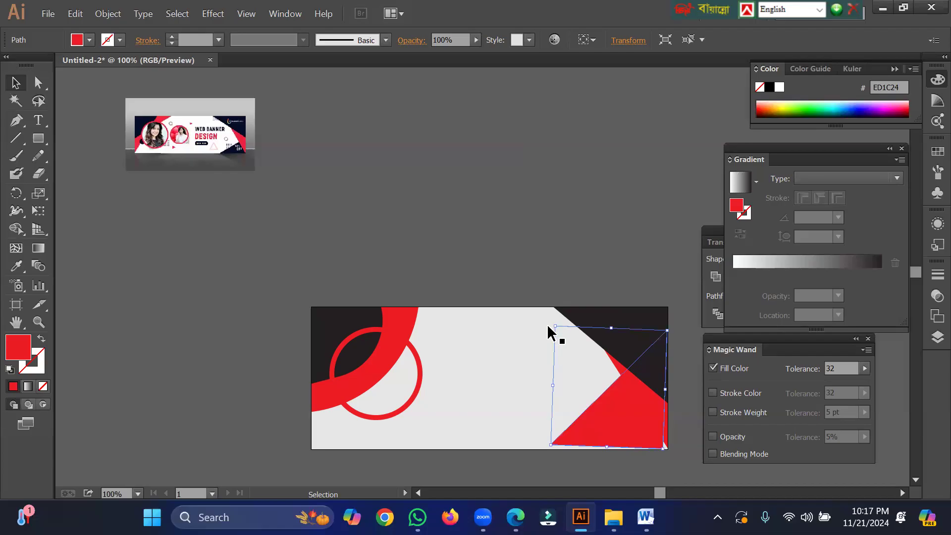
# Rotate the lower red triangle slightly to level its base, nudge it down and right flush with the corner, and deselect it.
pyautogui.moveTo(550, 322); pyautogui.dragTo(547, 321)
pyautogui.press('Down')
pyautogui.press('Down')
pyautogui.press('Down')
pyautogui.press('Down')
pyautogui.press('Down')
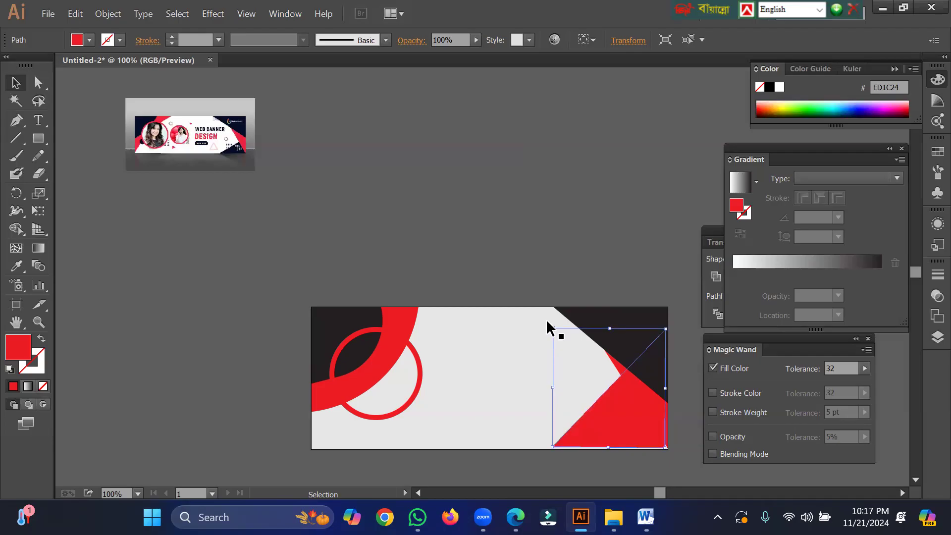
pyautogui.press('Right')
pyautogui.press('Right')
pyautogui.press('Right')
pyautogui.press('Right')
pyautogui.press('Right')
pyautogui.press('Right')
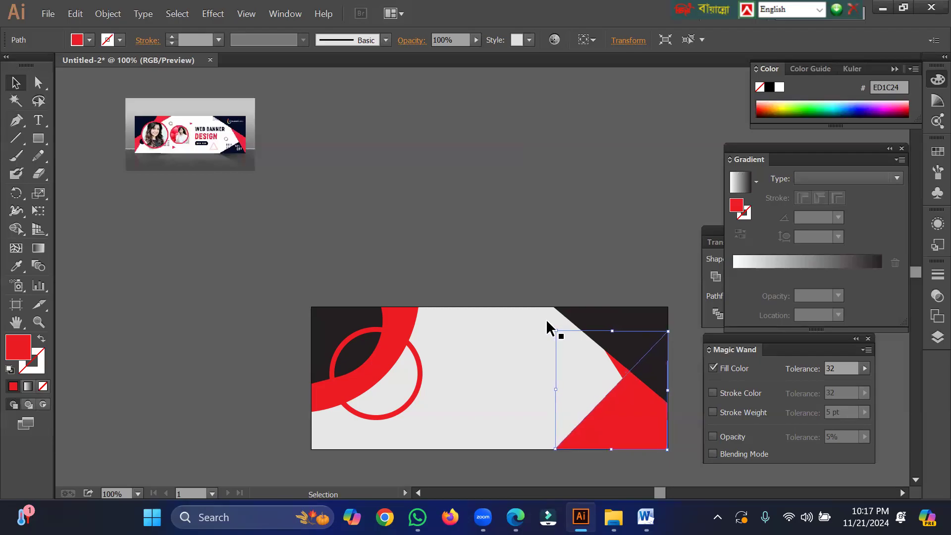
pyautogui.click(530, 231)
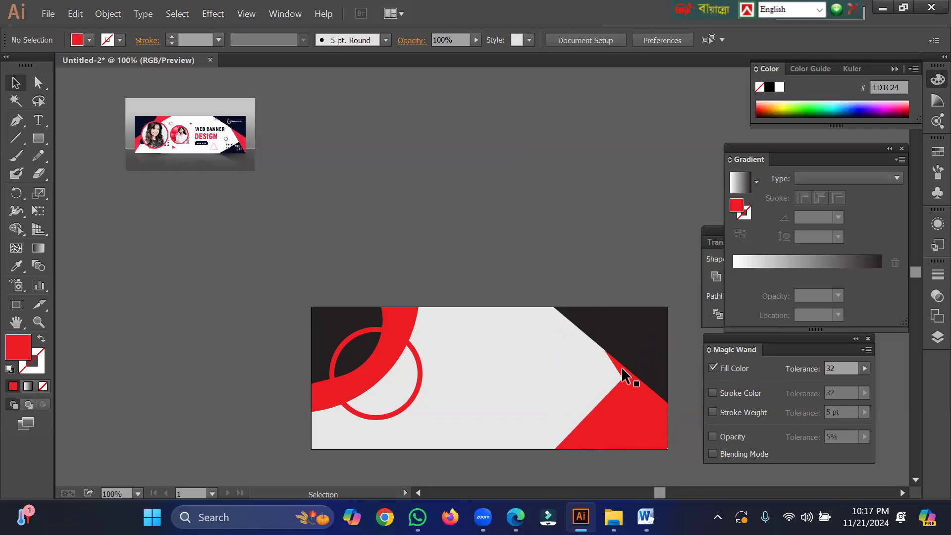
# Fill the lower-right corner triangle with the Black swatch, leave the swatch's options unchanged, and deselect the triangle.
pyautogui.click(602, 414)
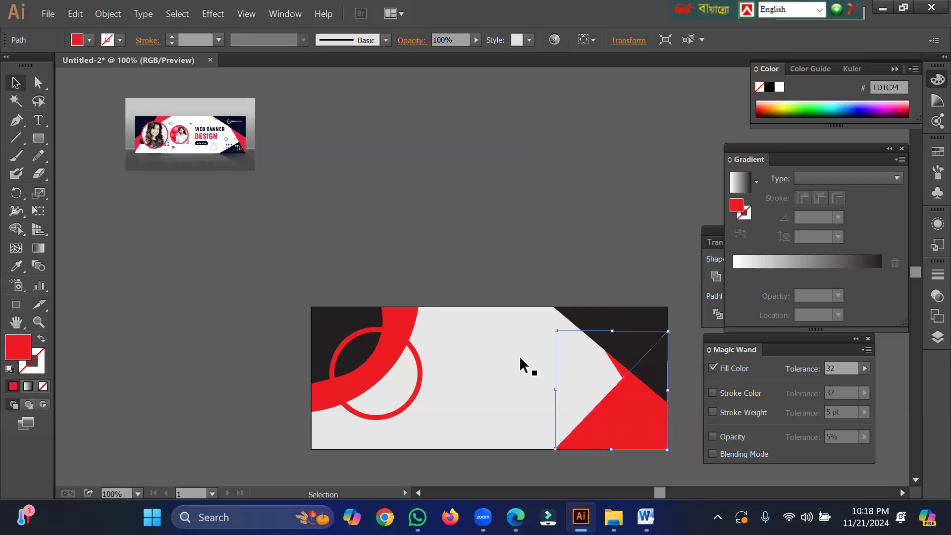
pyautogui.click(90, 39)
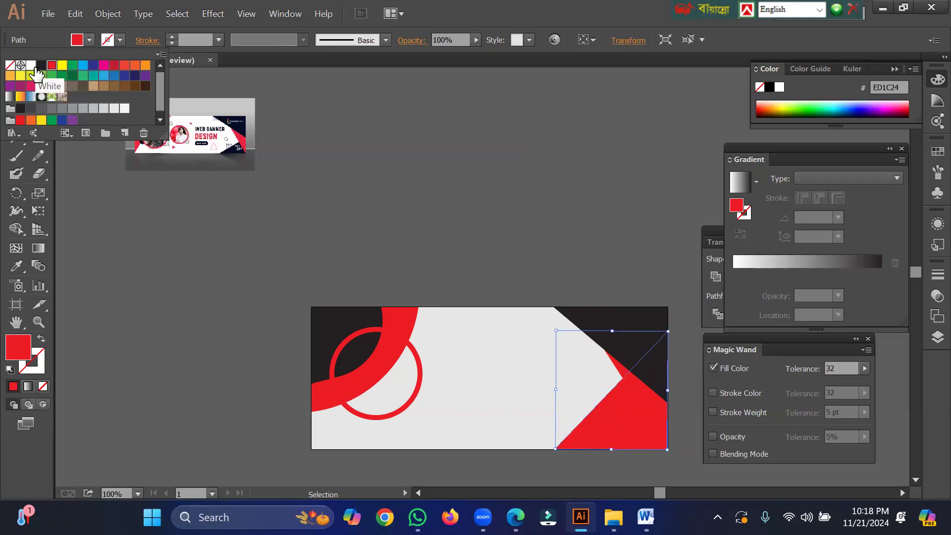
pyautogui.click(42, 66)
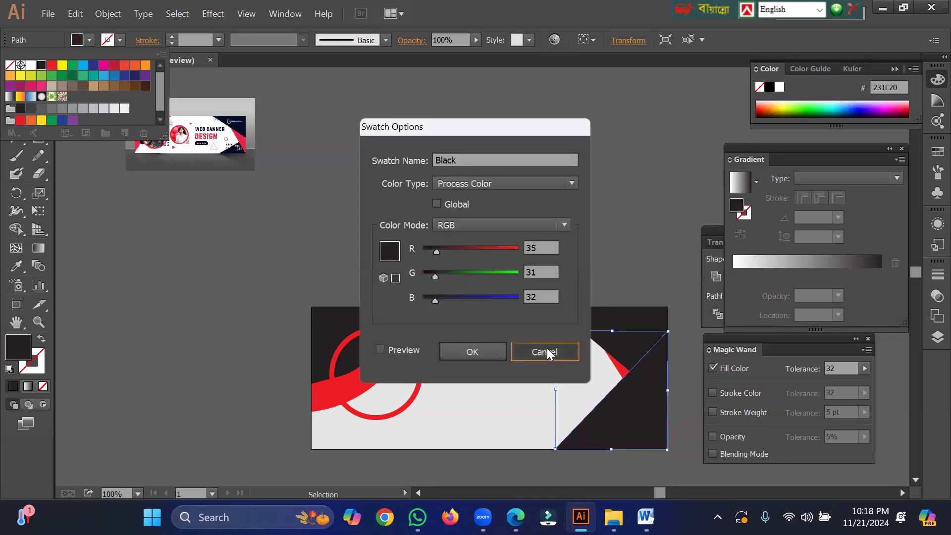
pyautogui.click(548, 352)
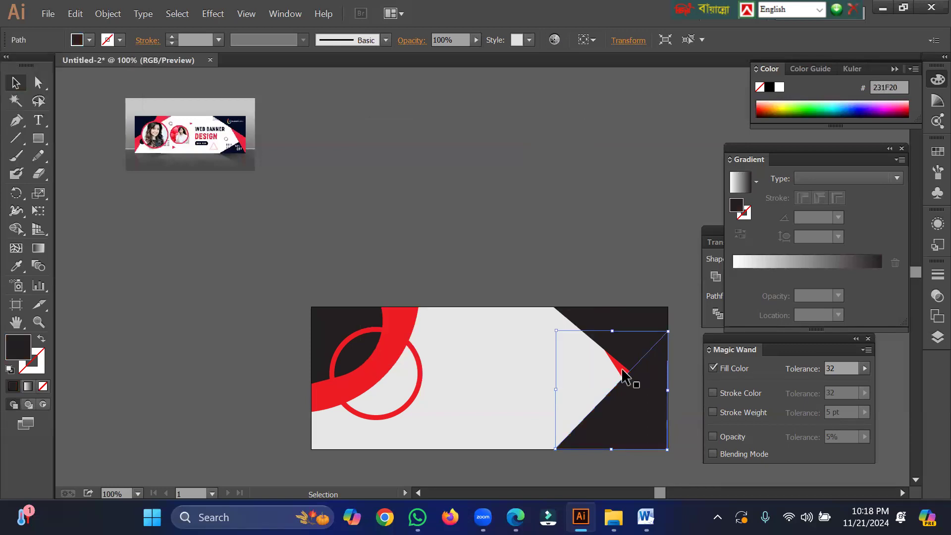
pyautogui.click(532, 197)
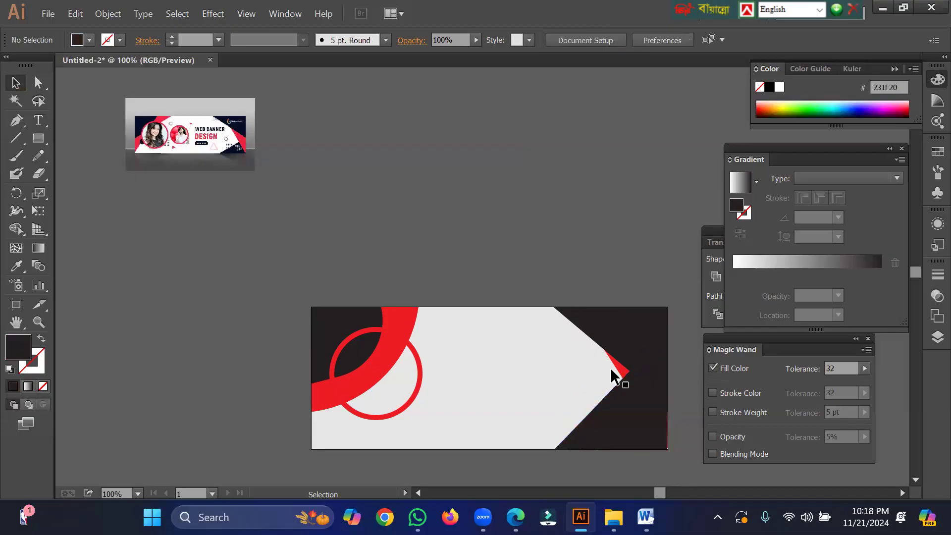
# Bring the red triangle between the two black corner triangles to the front and deselect it.
pyautogui.click(622, 375)
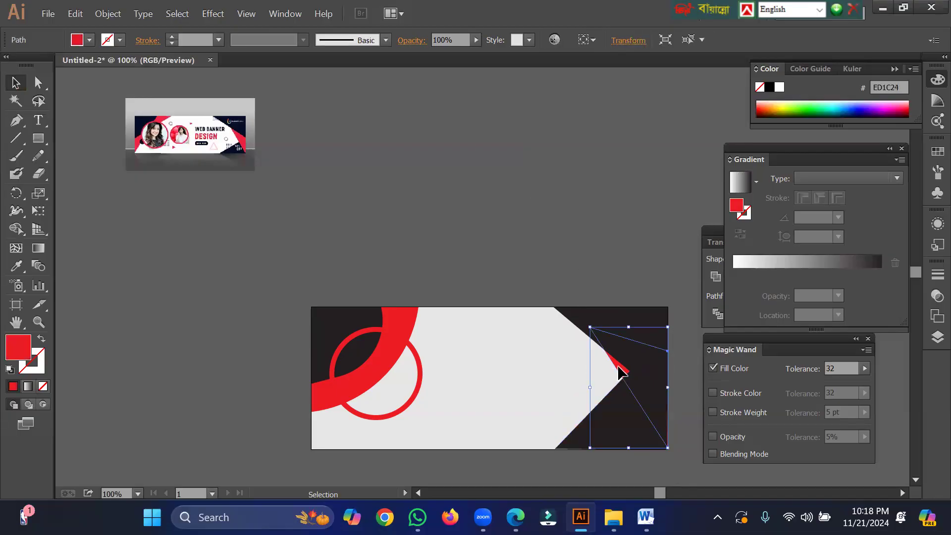
pyautogui.rightClick(621, 373)
pyautogui.moveTo(664, 340)
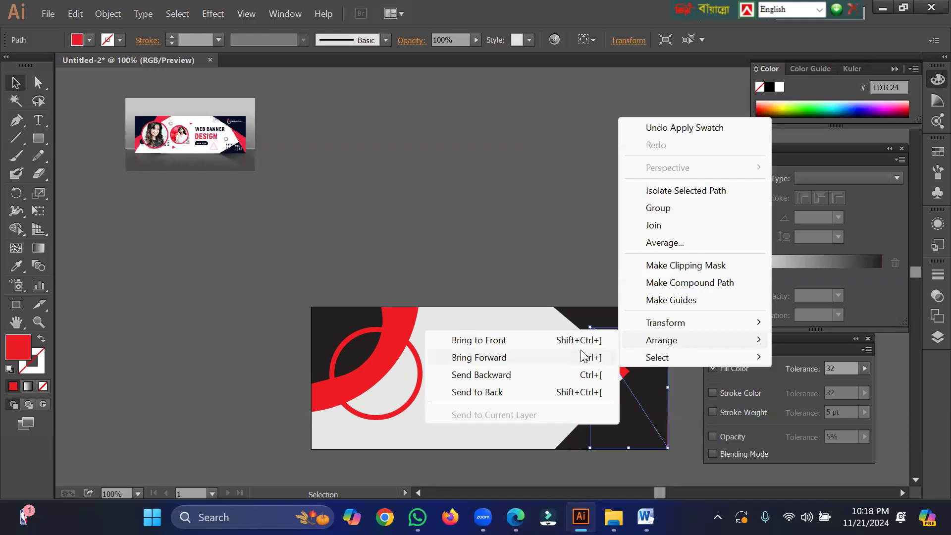
pyautogui.click(542, 340)
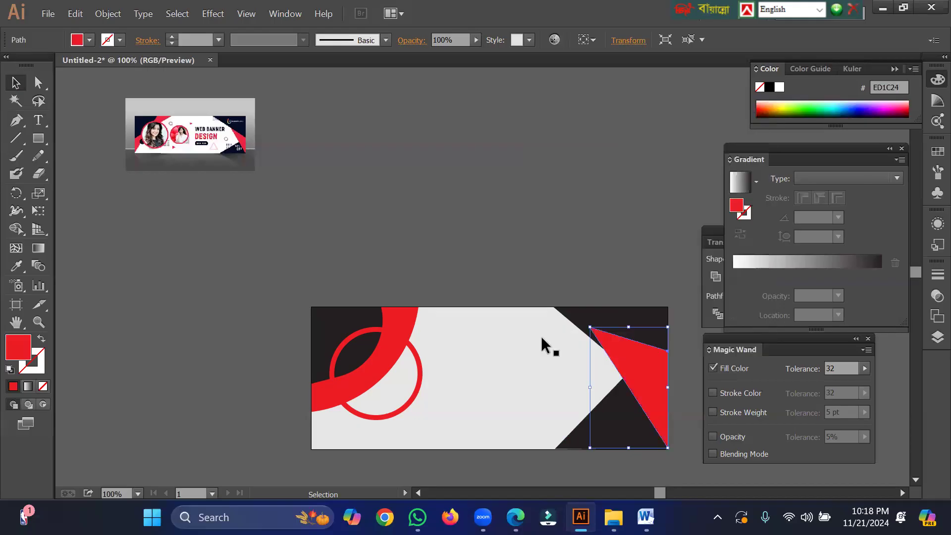
pyautogui.click(448, 214)
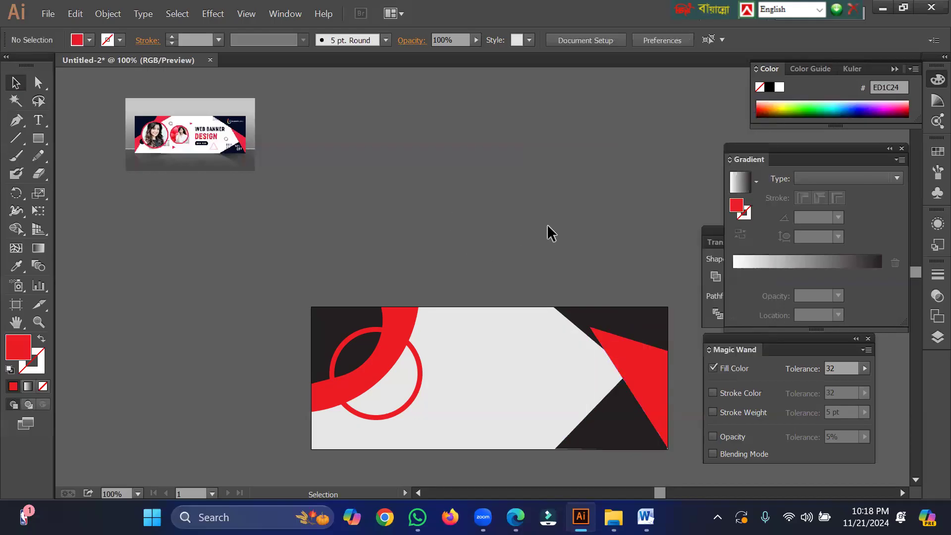
# Bring the black upper-right corner triangle to the front, over the red triangle, and deselect it.
pyautogui.click(635, 325)
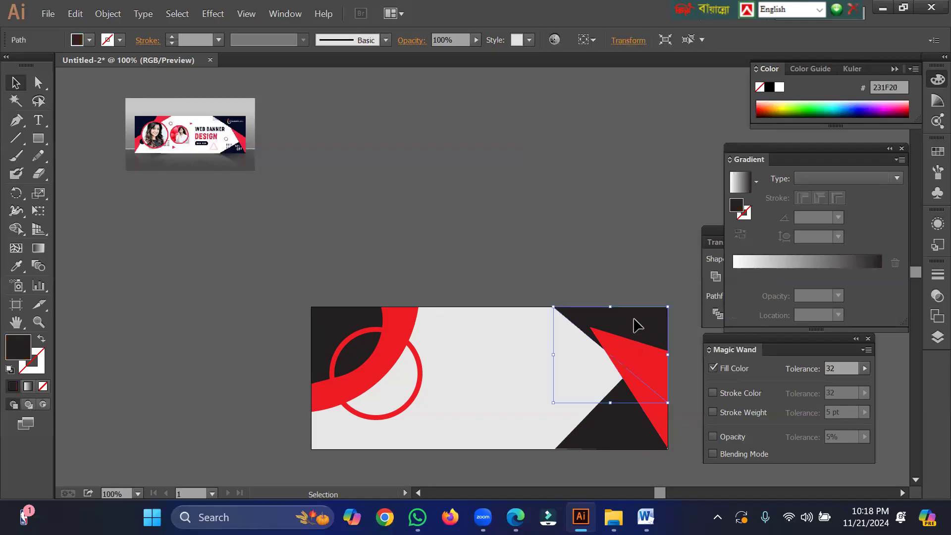
pyautogui.rightClick(651, 270)
pyautogui.moveTo(683, 245)
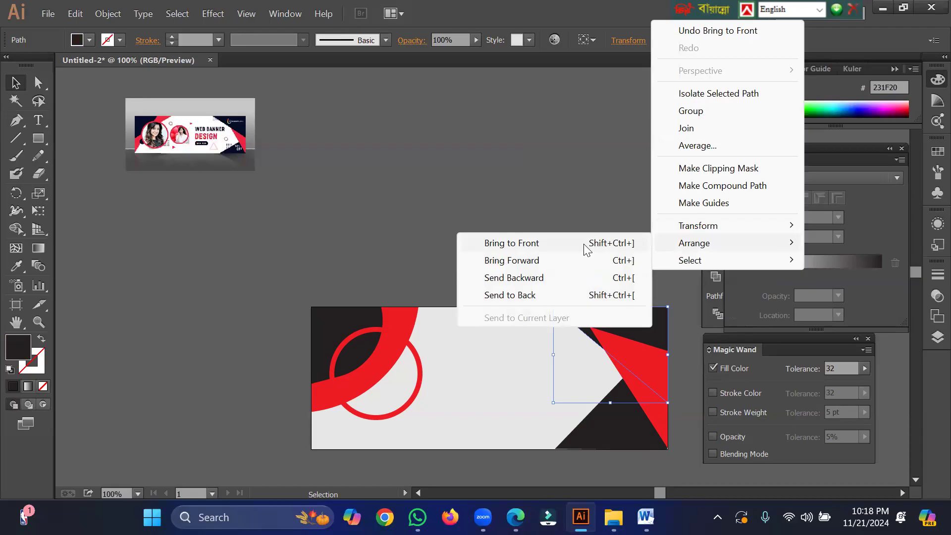
pyautogui.click(584, 244)
pyautogui.click(491, 205)
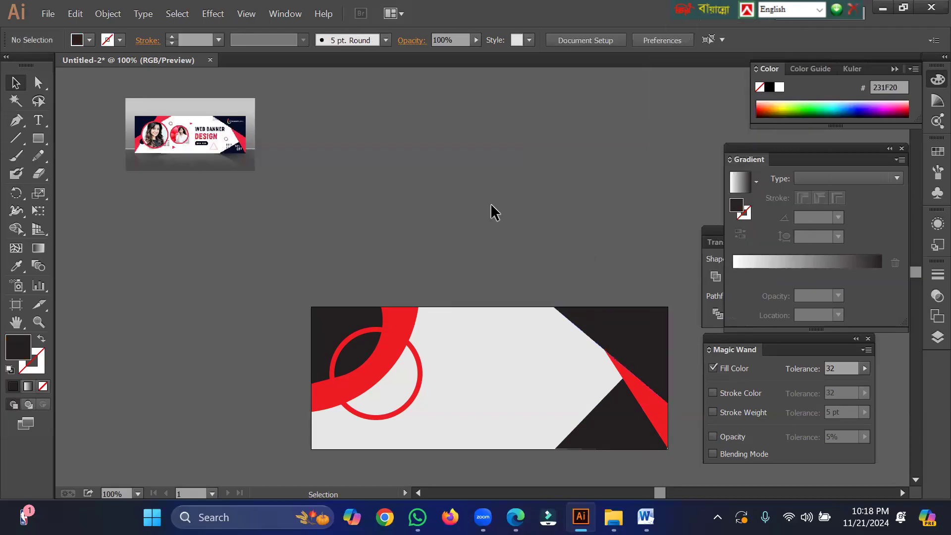
pyautogui.click(646, 410)
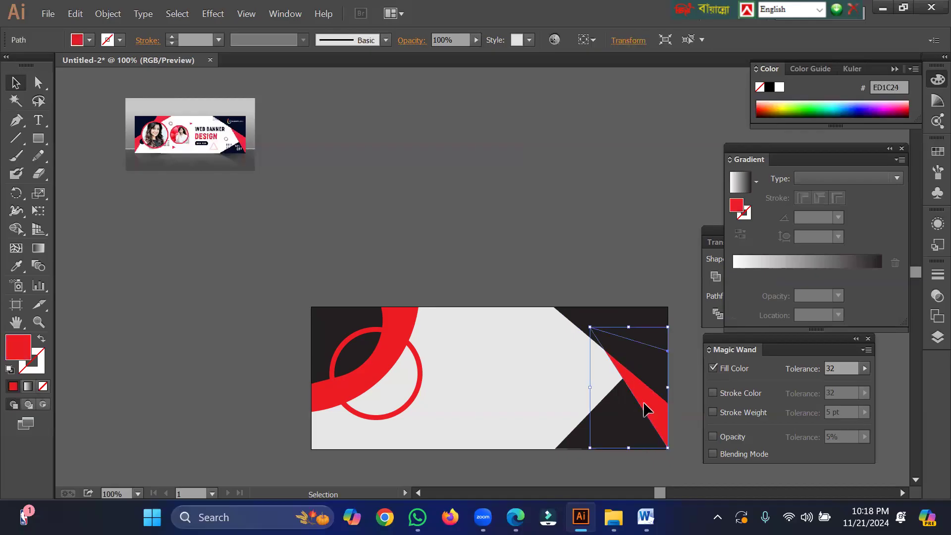
pyautogui.rightClick(590, 388)
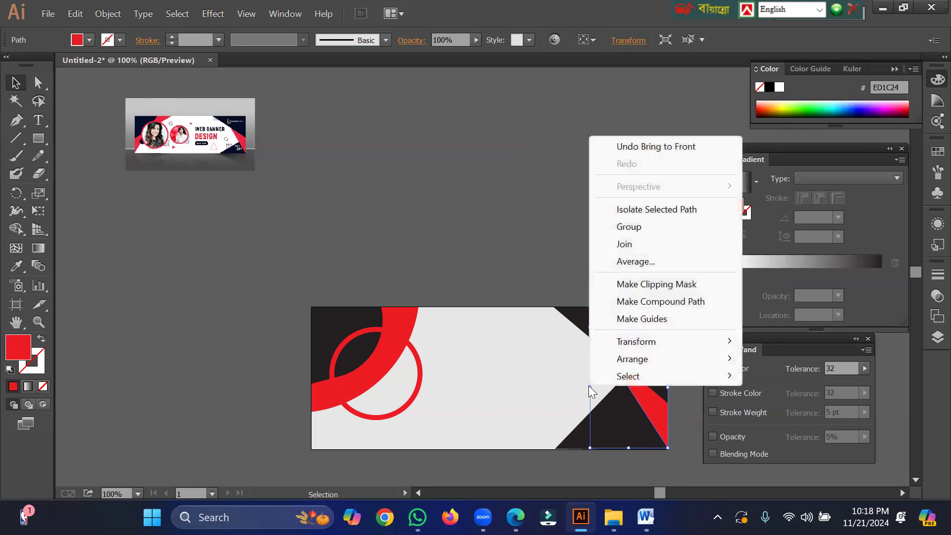
pyautogui.click(600, 390)
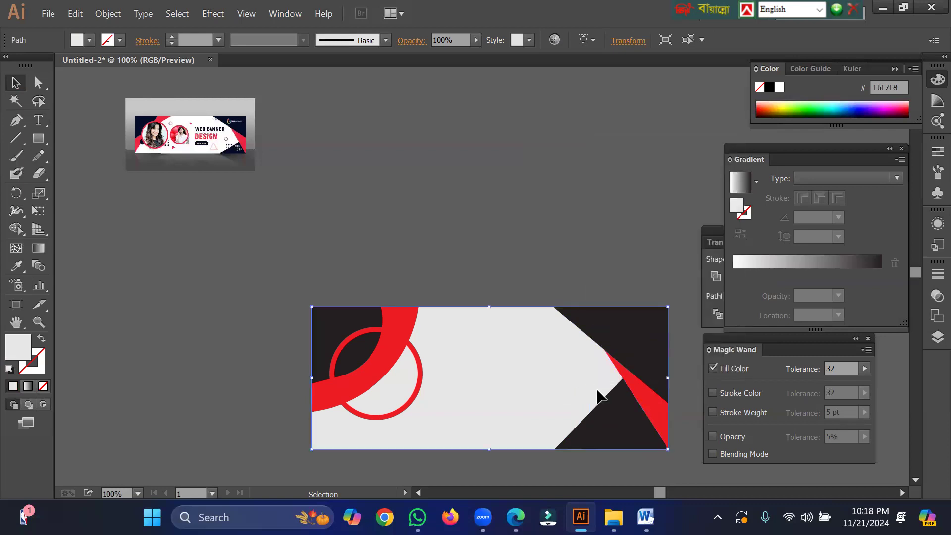
pyautogui.click(644, 399)
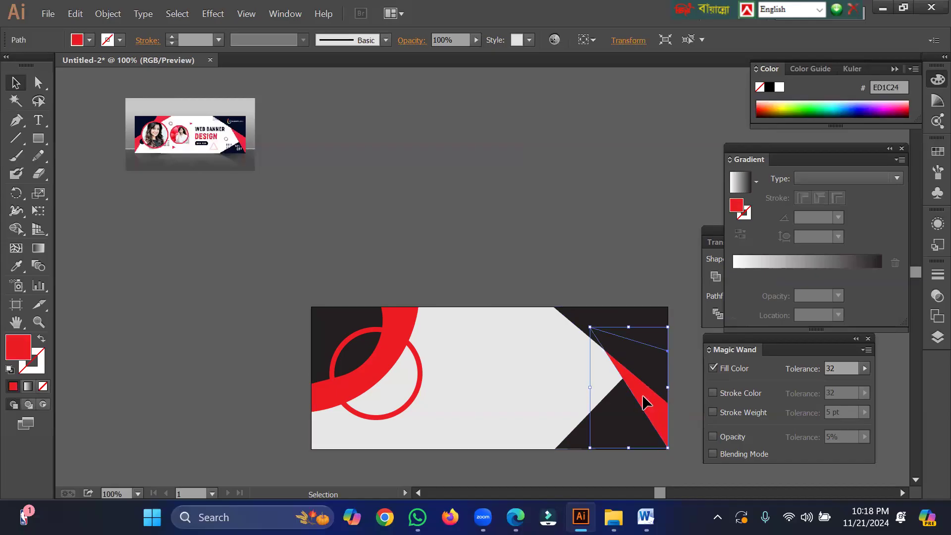
pyautogui.rightClick(591, 388)
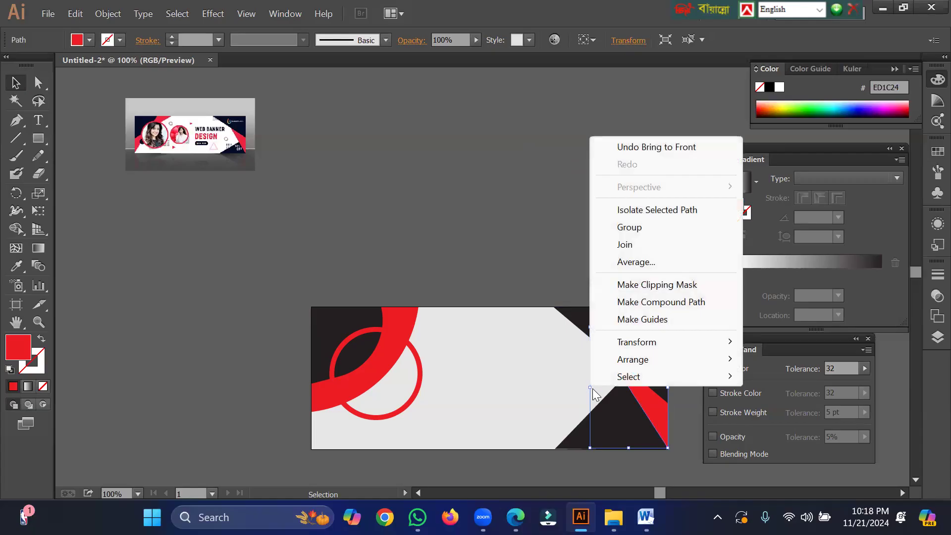
pyautogui.click(587, 387)
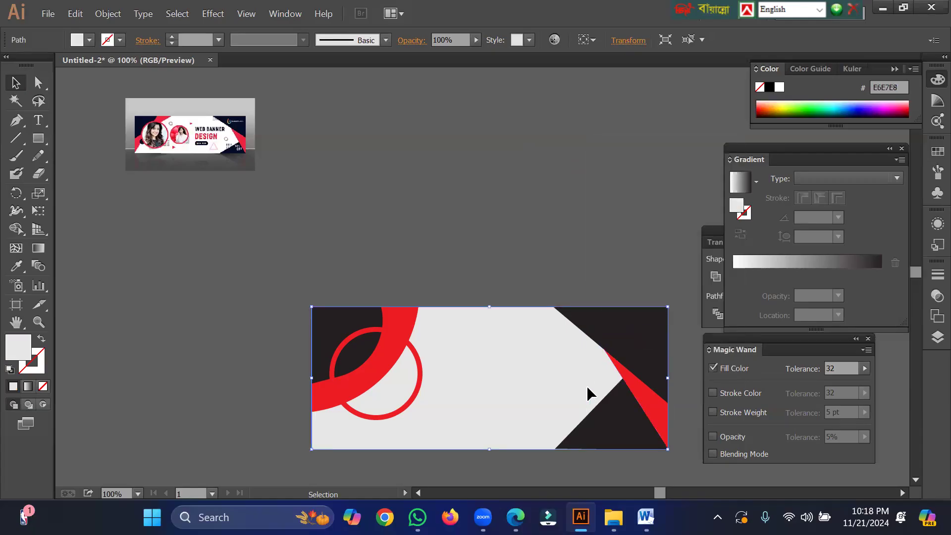
# Widen the red triangle slightly toward the banner's centre so more of it shows along the black triangle's edge, and deselect it.
pyautogui.click(652, 404)
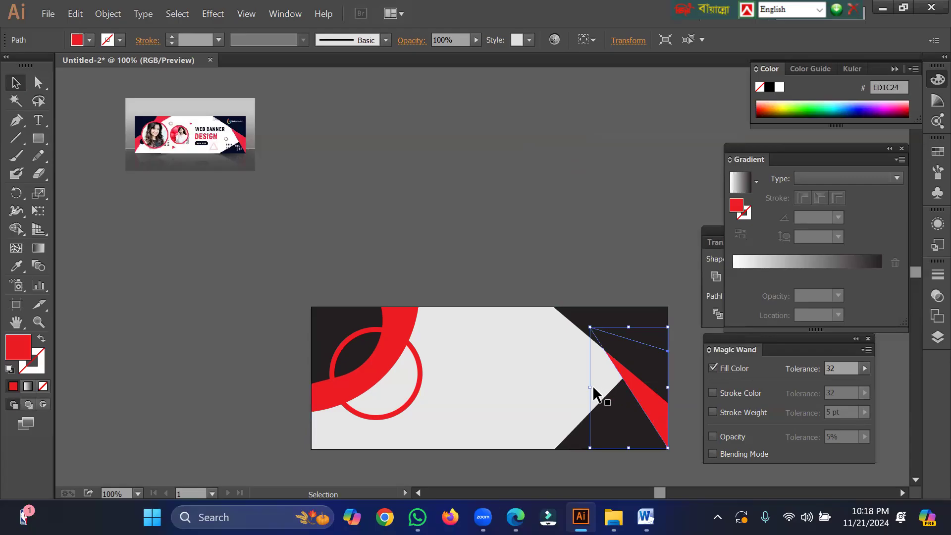
pyautogui.moveTo(592, 389); pyautogui.dragTo(580, 385)
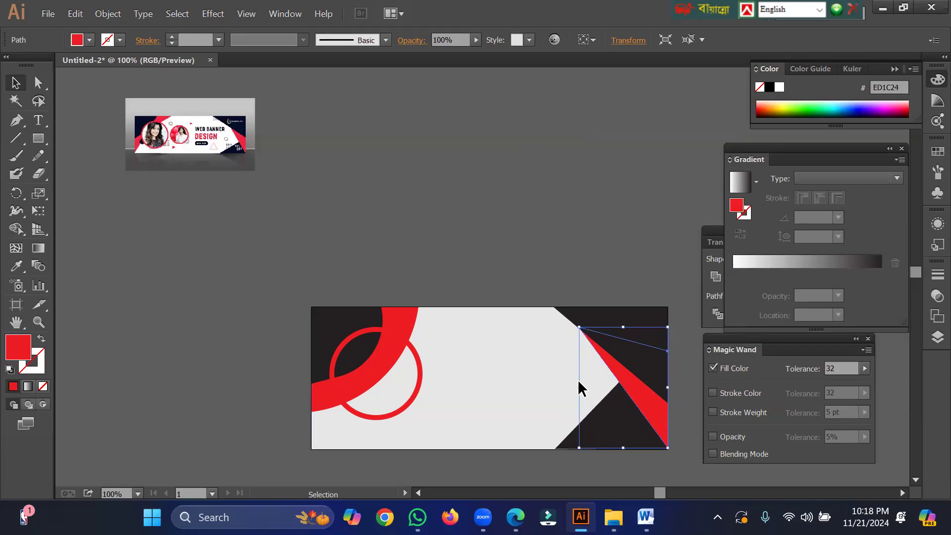
pyautogui.click(504, 262)
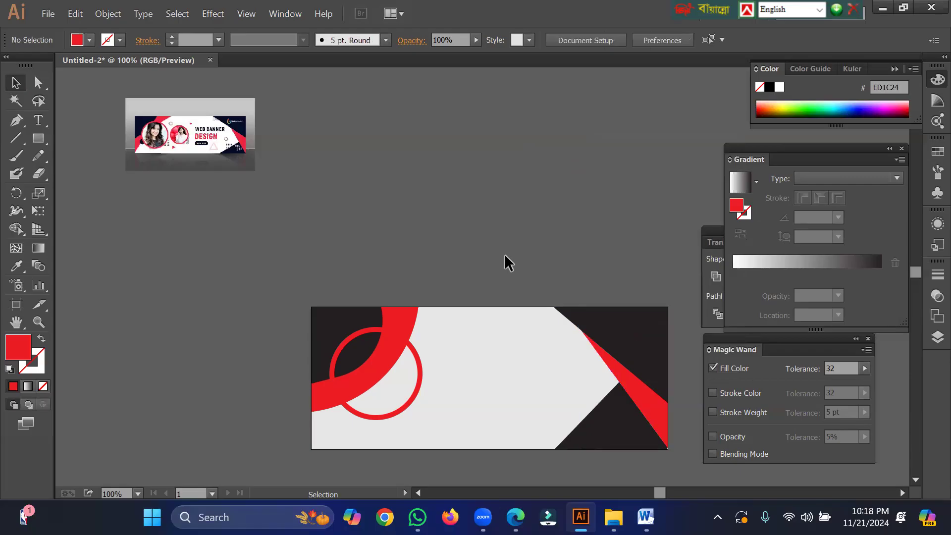
pyautogui.click(641, 411)
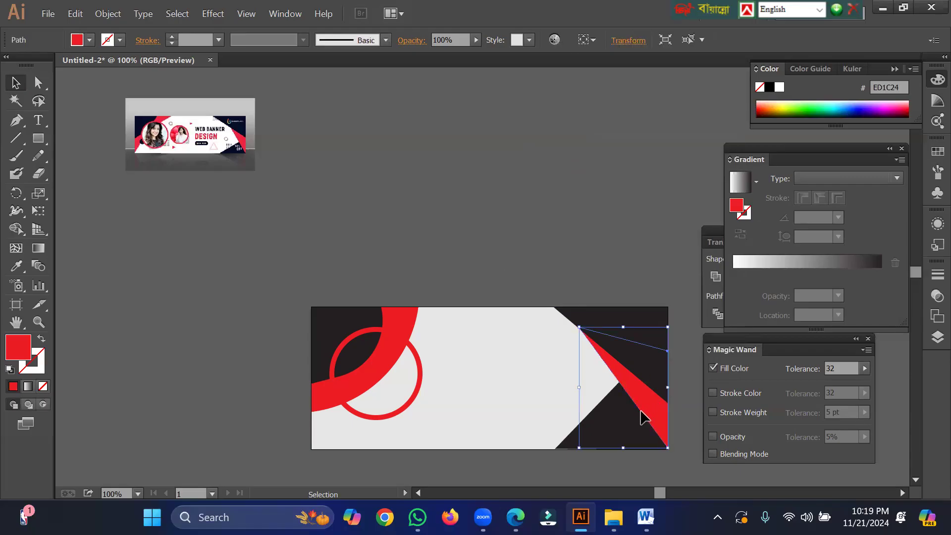
pyautogui.click(483, 237)
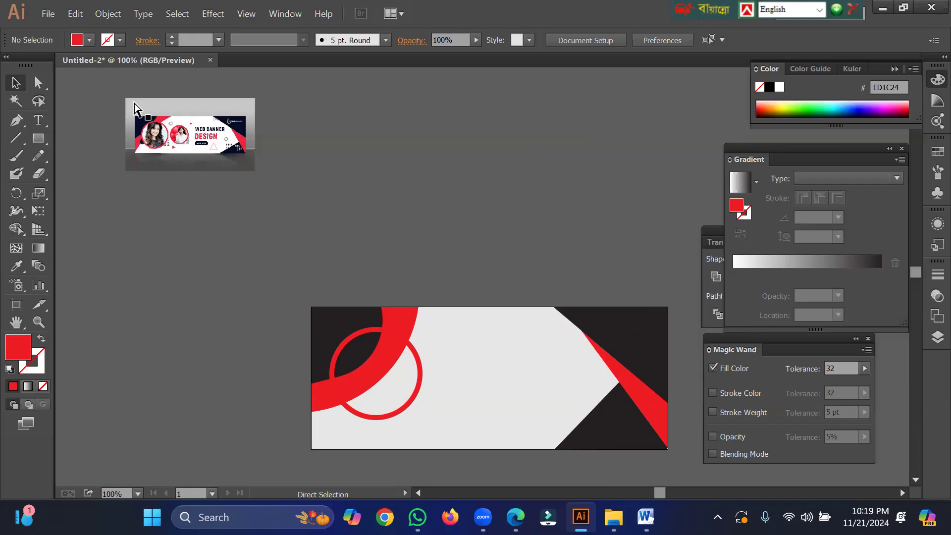
# Zoom in on the reference banner image, leaving empty canvas beside it, and activate the Rectangle tool.
pyautogui.hotkey('ctrl', '=')
pyautogui.moveTo(141, 138); pyautogui.dragTo(514, 331)
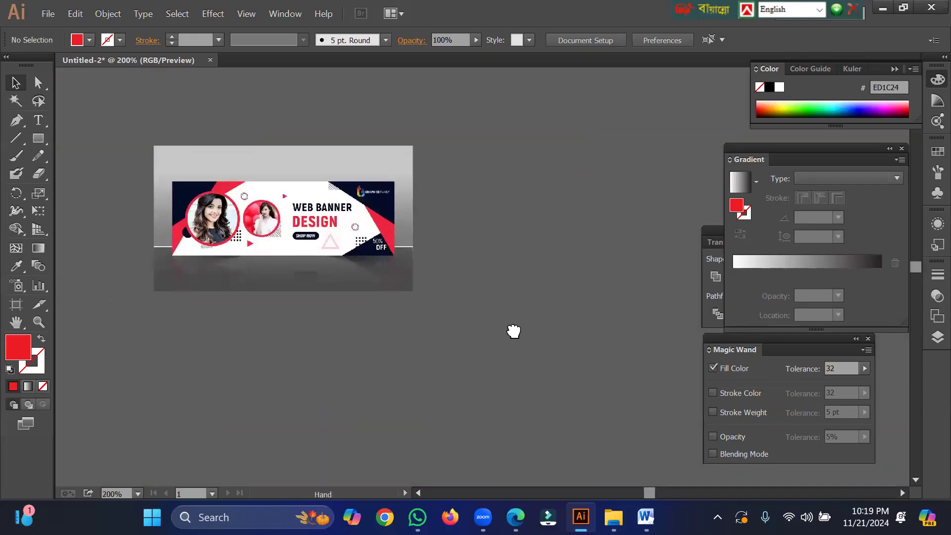
pyautogui.moveTo(513, 331); pyautogui.dragTo(426, 272)
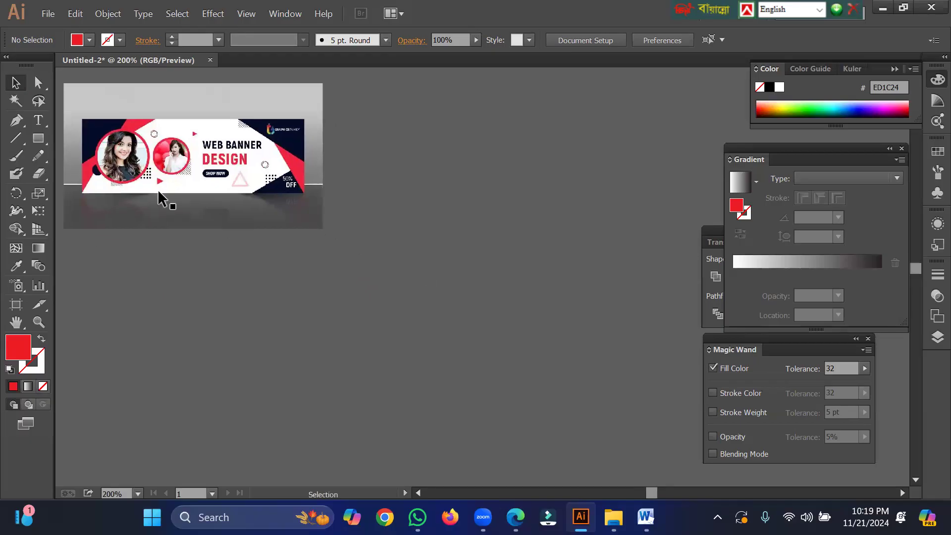
pyautogui.click(37, 142)
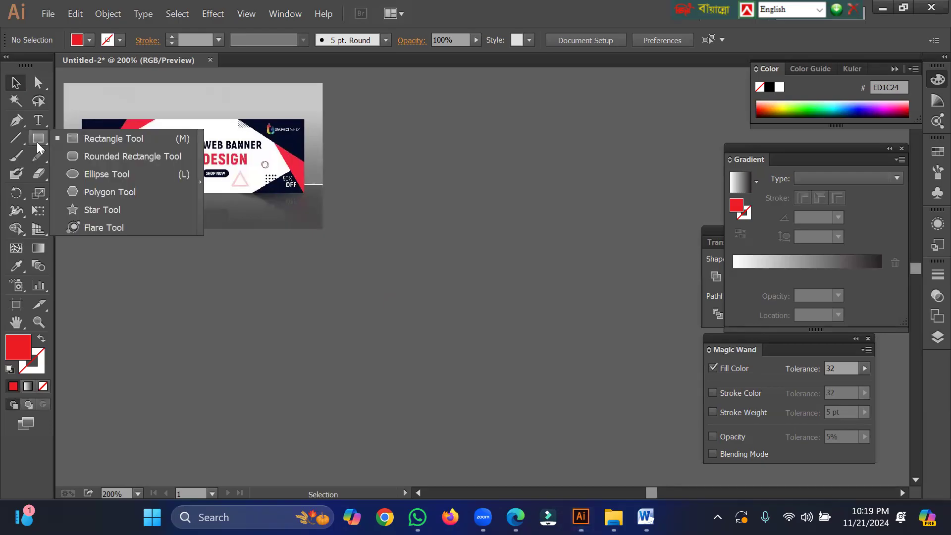
pyautogui.click(92, 136)
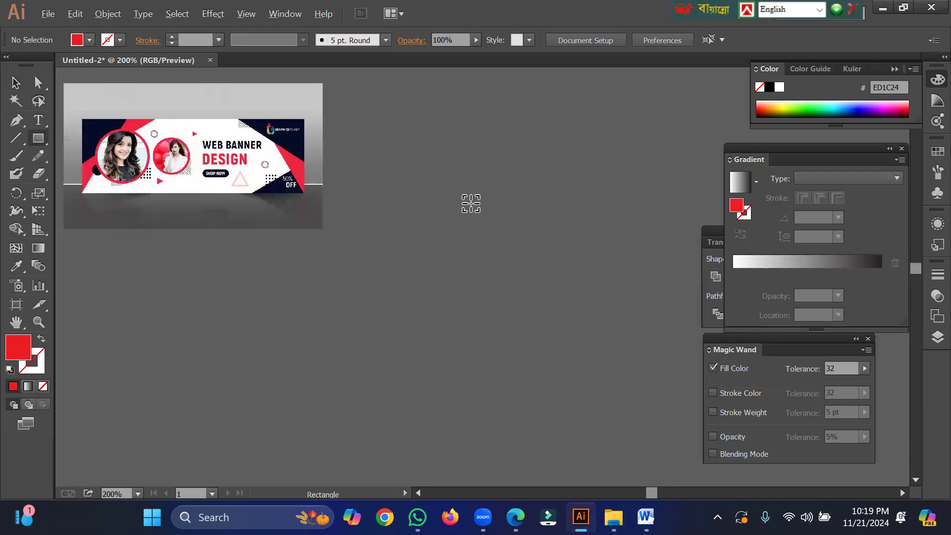
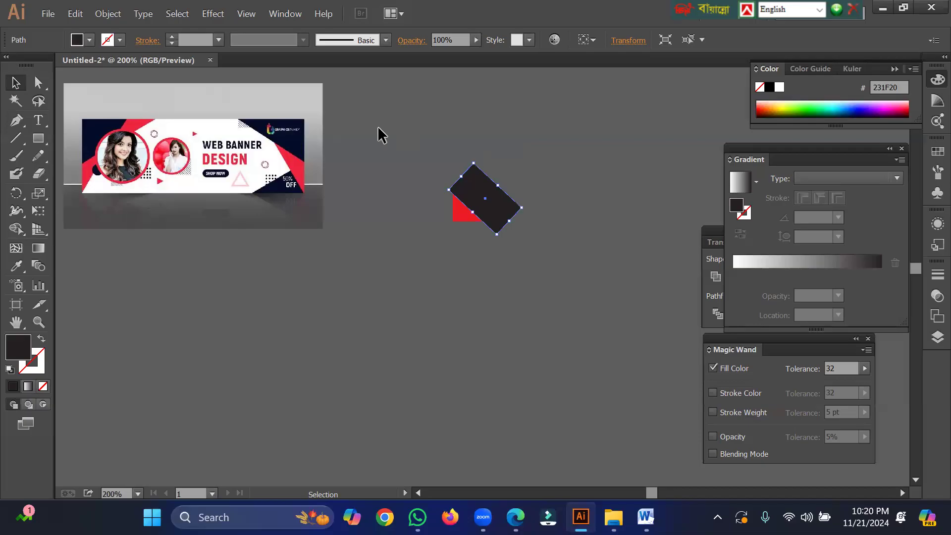
# Subtract the rotated black rectangle from the red square with the Shape Builder tool, leaving a small red triangle, and deselect it.
pyautogui.moveTo(415, 156); pyautogui.dragTo(540, 244)
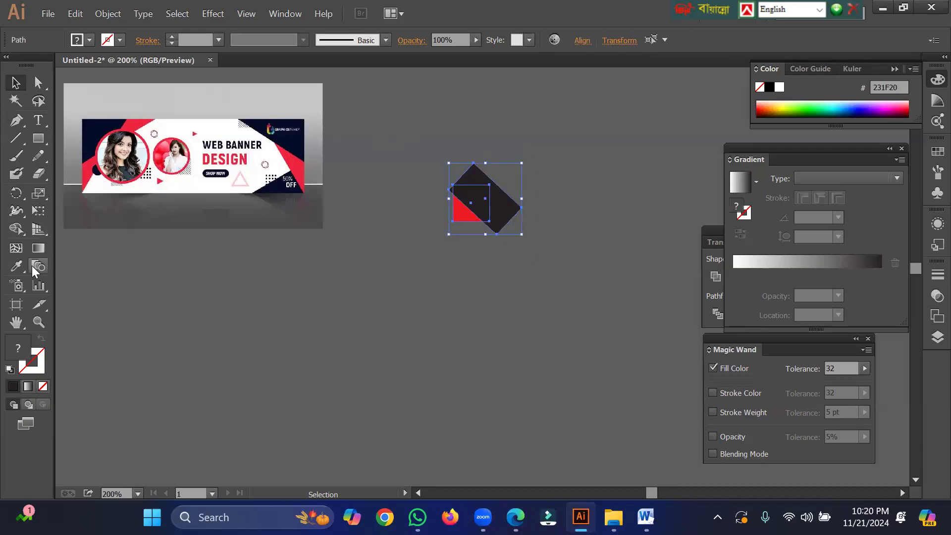
pyautogui.click(16, 229)
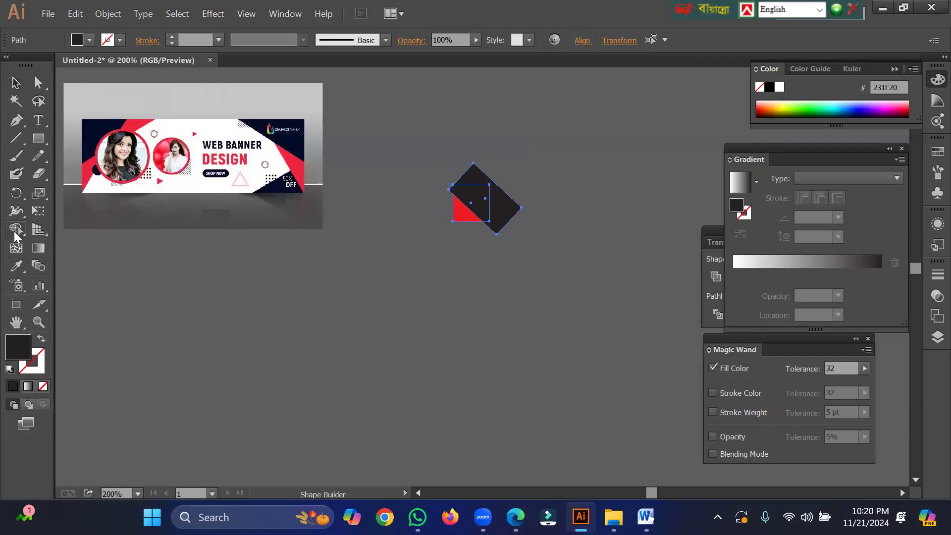
pyautogui.keyDown('alt'); pyautogui.click(510, 205); pyautogui.keyUp('alt')
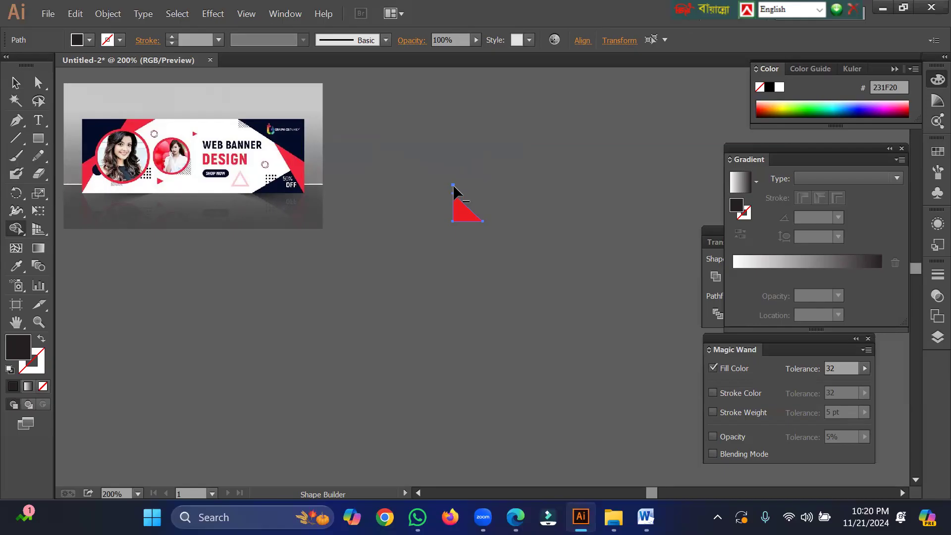
pyautogui.click(16, 83)
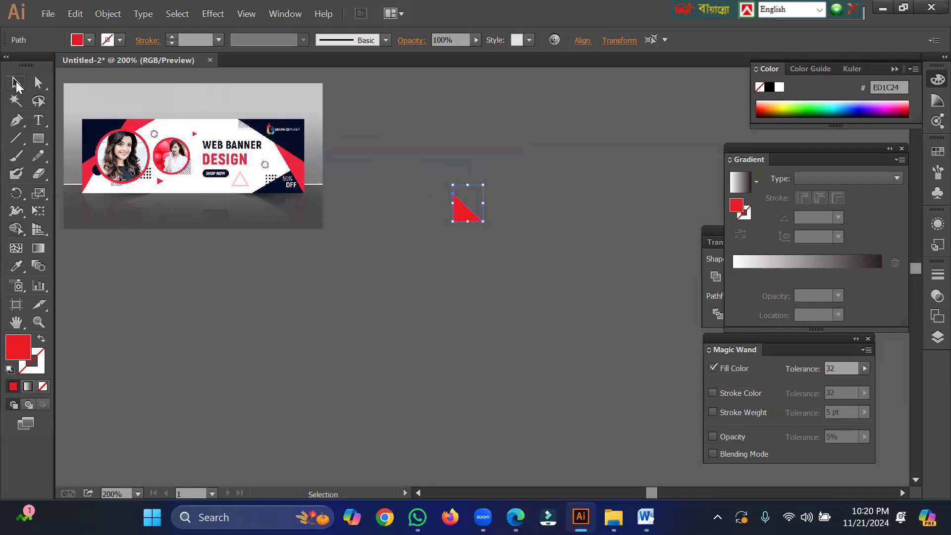
pyautogui.click(536, 159)
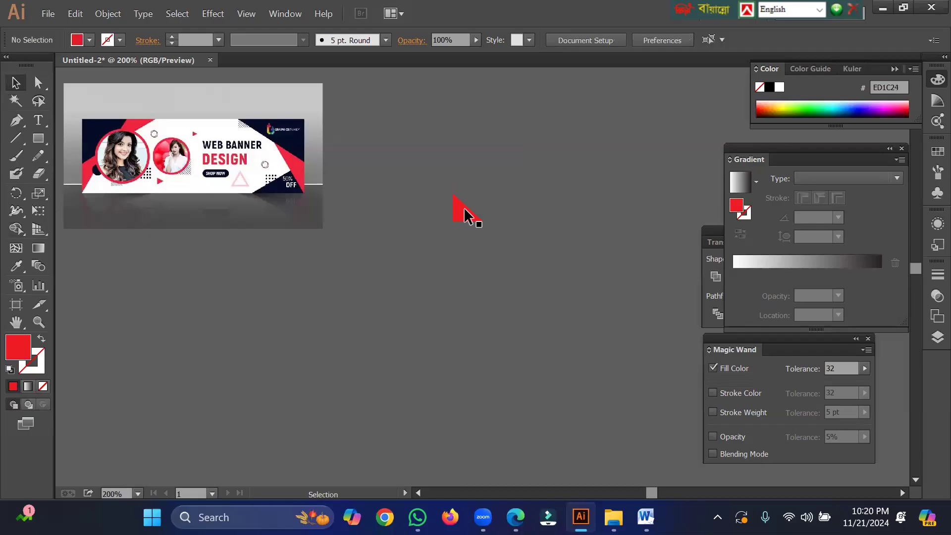
# Move the small red triangle down and to the left, flip it vertically and stretch it into a taller triangle.
pyautogui.moveTo(464, 206); pyautogui.dragTo(427, 283)
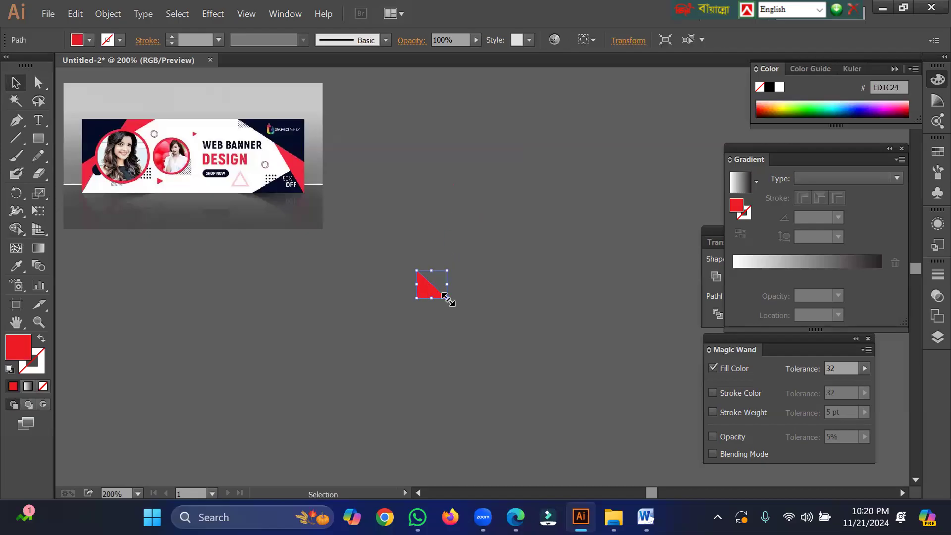
pyautogui.moveTo(446, 298); pyautogui.dragTo(453, 205)
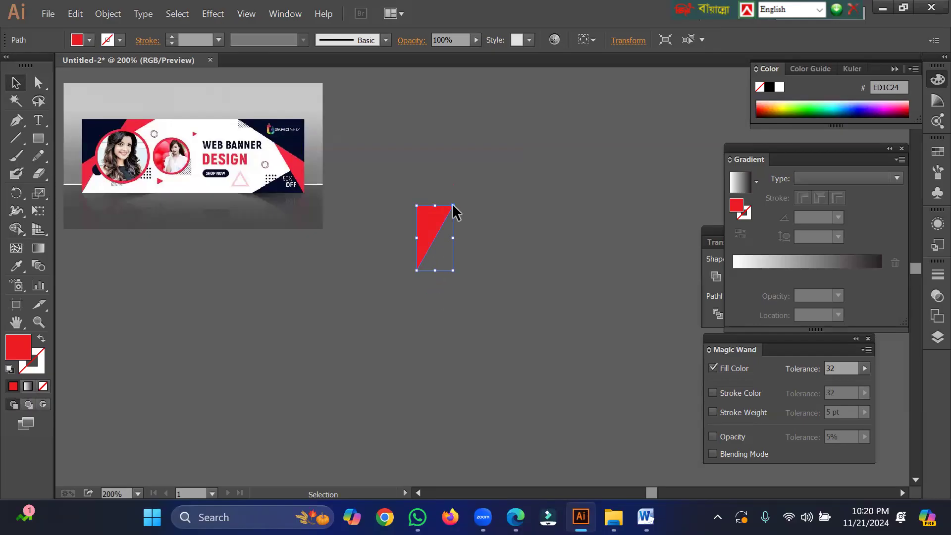
# Undo the small red triangle's reshaping and place two copies of the triangle on the banner's light area.
pyautogui.hotkey('ctrl', 'z')
pyautogui.click(456, 232)
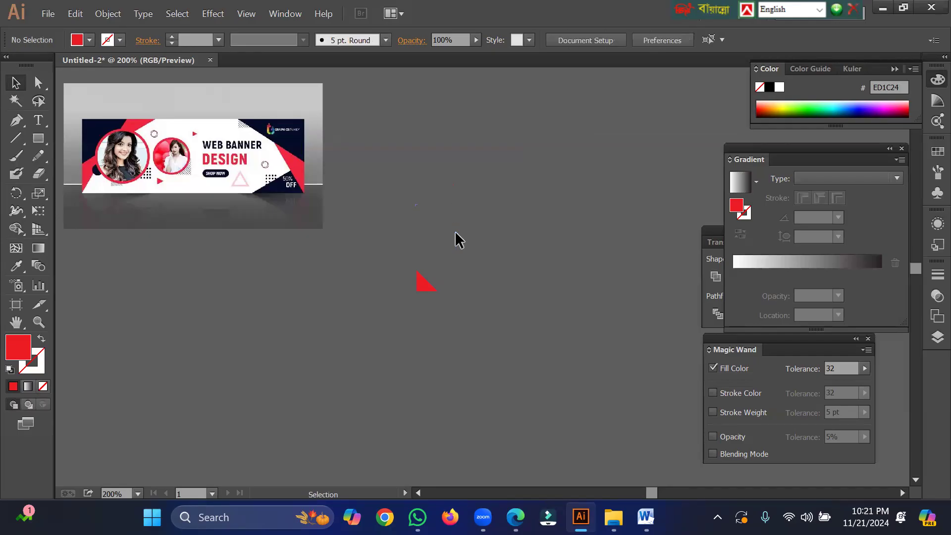
pyautogui.hotkey('ctrl', '-')
pyautogui.hotkey('ctrl', '-')
pyautogui.hotkey('ctrl', '-')
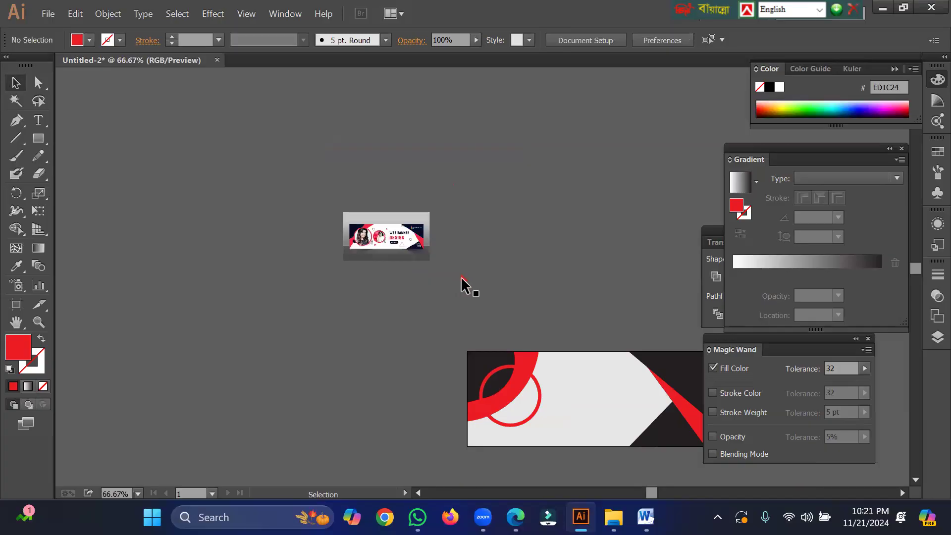
pyautogui.moveTo(463, 276); pyautogui.dragTo(584, 363)
pyautogui.click(349, 319)
# Draw a small red circle with the Ellipse tool on the empty canvas beside the reference banner image.
pyautogui.click(39, 135)
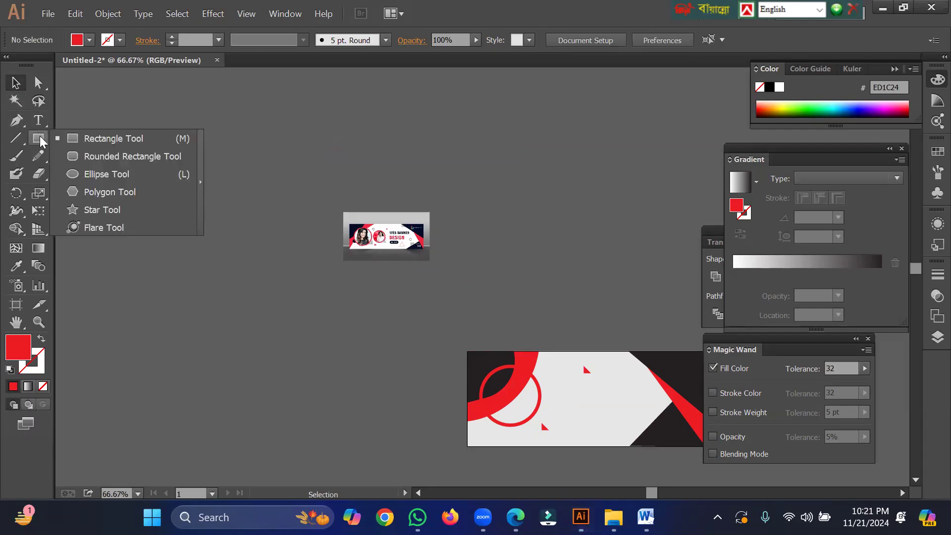
pyautogui.click(97, 176)
pyautogui.press('alt')
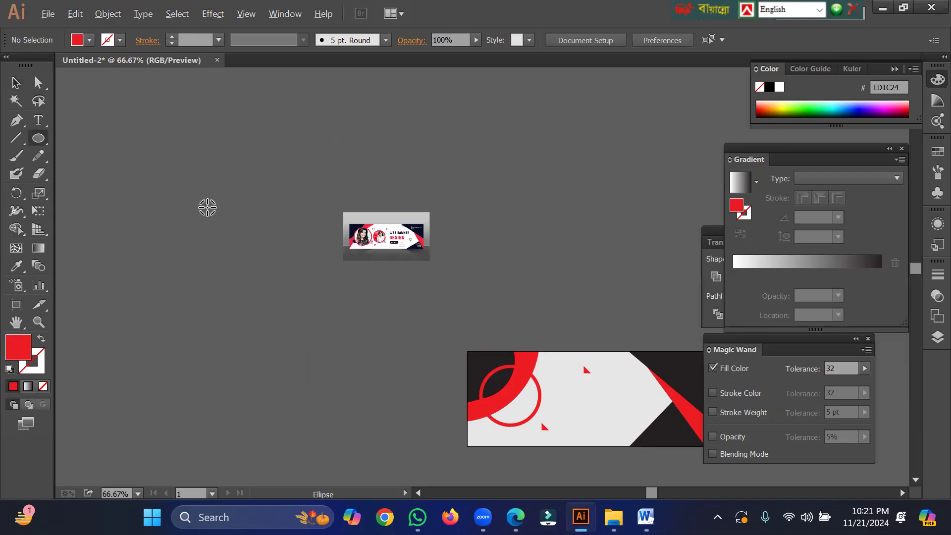
pyautogui.moveTo(208, 207); pyautogui.dragTo(205, 215)
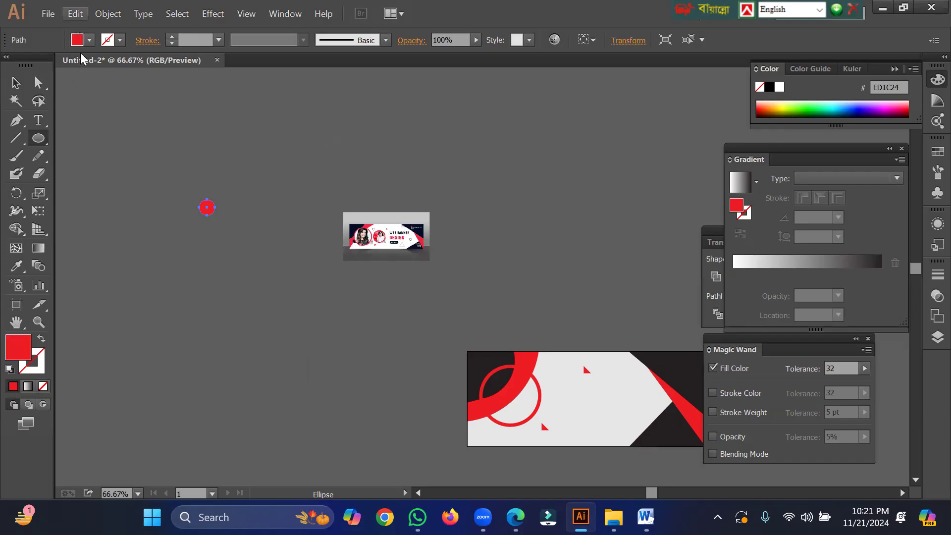
# Examine the small overlapping double rings between the two portraits in the reference banner image.
pyautogui.hotkey('ctrl', 'space')
pyautogui.moveTo(315, 177); pyautogui.dragTo(481, 303)
pyautogui.moveTo(393, 221); pyautogui.dragTo(427, 281)
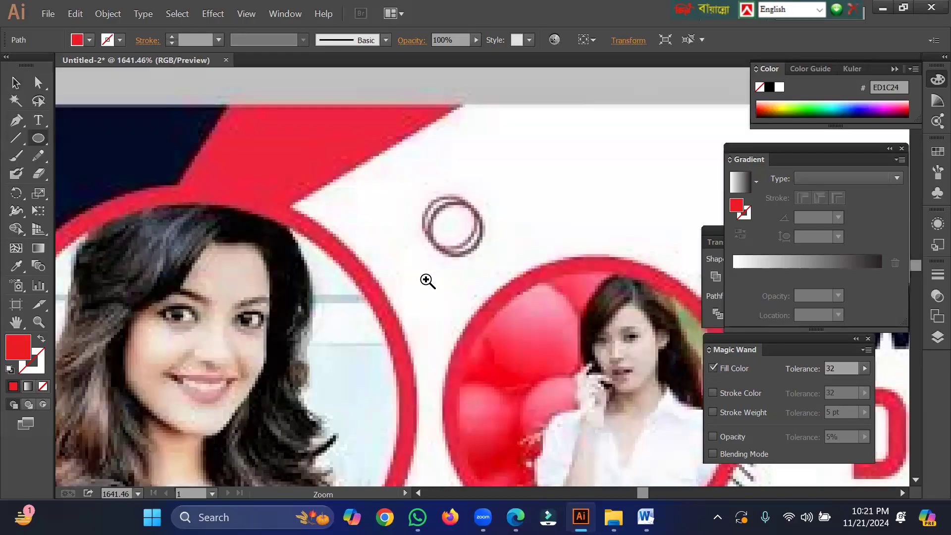
pyautogui.hotkey('ctrl', '0')
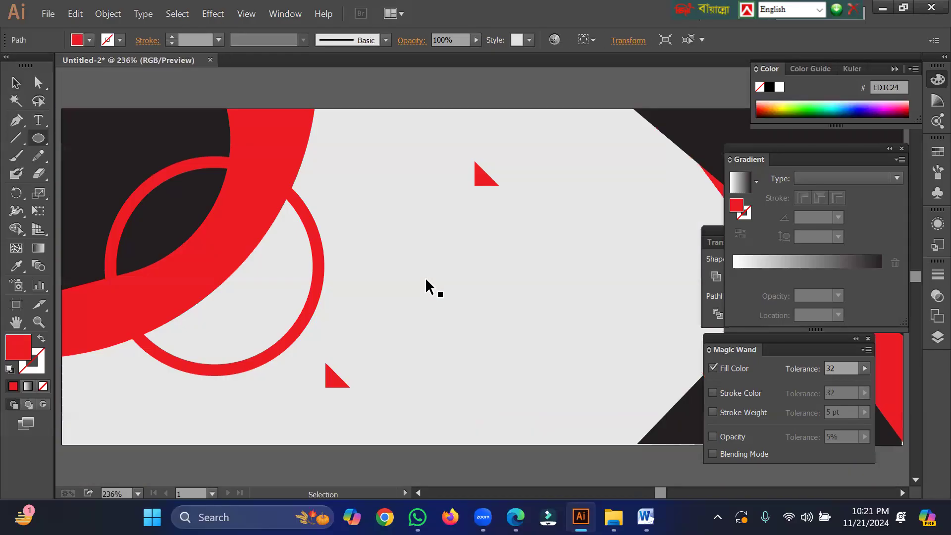
pyautogui.hotkey('ctrl', '-')
pyautogui.hotkey('ctrl', '-')
pyautogui.hotkey('ctrl', '-')
pyautogui.hotkey('ctrl', '-')
pyautogui.hotkey('ctrl', '-')
pyautogui.hotkey('ctrl', '-')
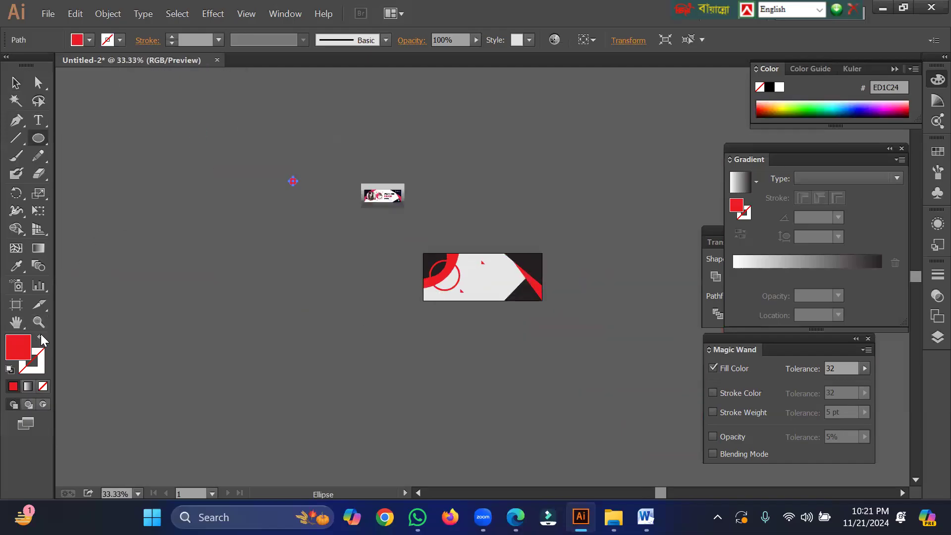
# Turn the small circle into an unfilled outline with a 5 pt stroke in a darker red, and deselect it.
pyautogui.click(42, 338)
pyautogui.click(173, 36)
pyautogui.click(172, 37)
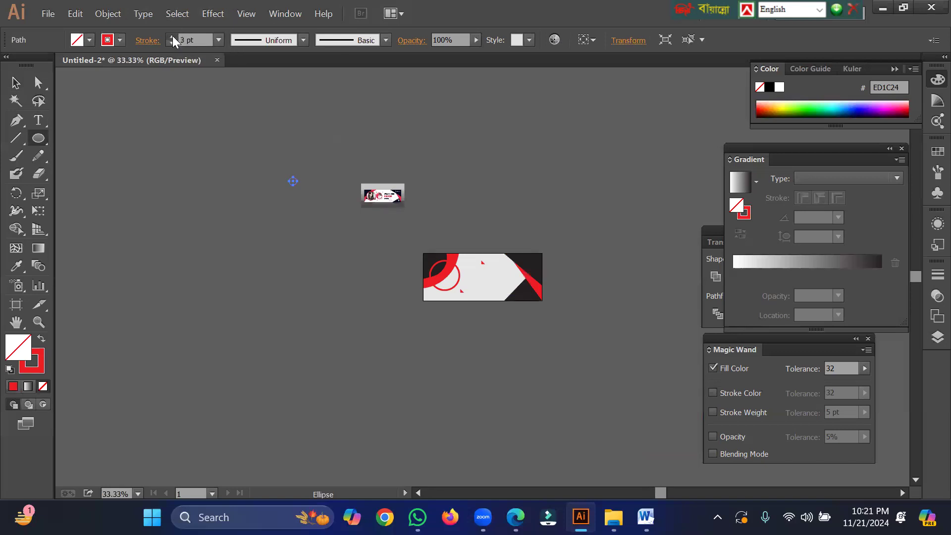
pyautogui.click(121, 42)
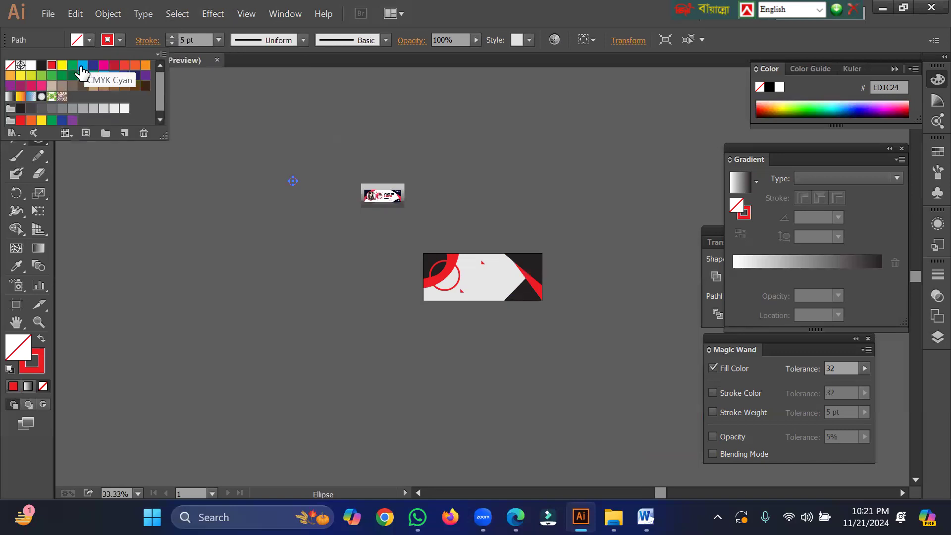
pyautogui.click(112, 67)
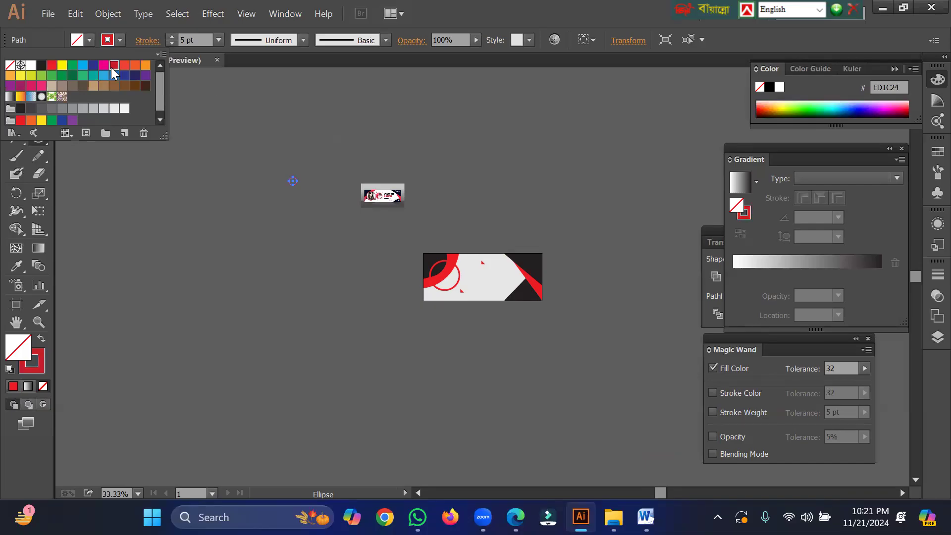
pyautogui.click(244, 132)
pyautogui.click(21, 89)
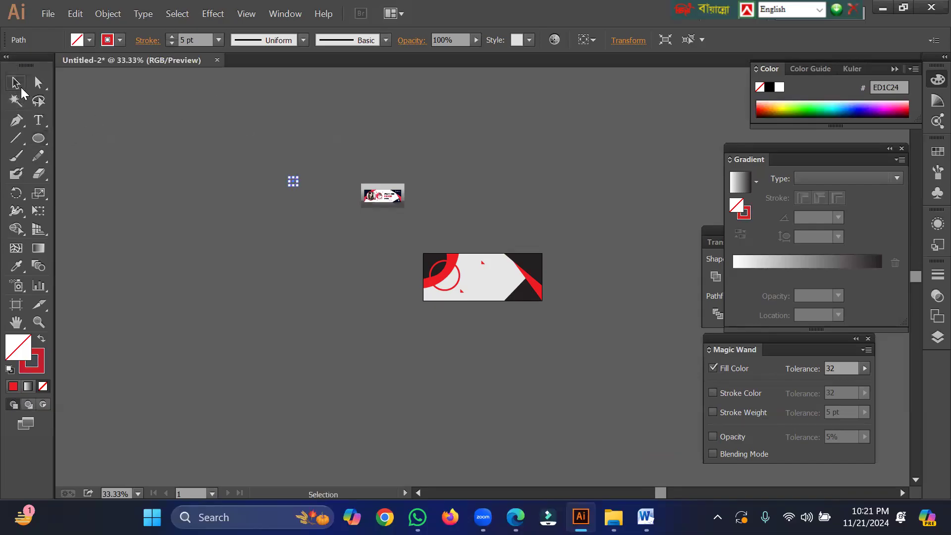
pyautogui.click(264, 179)
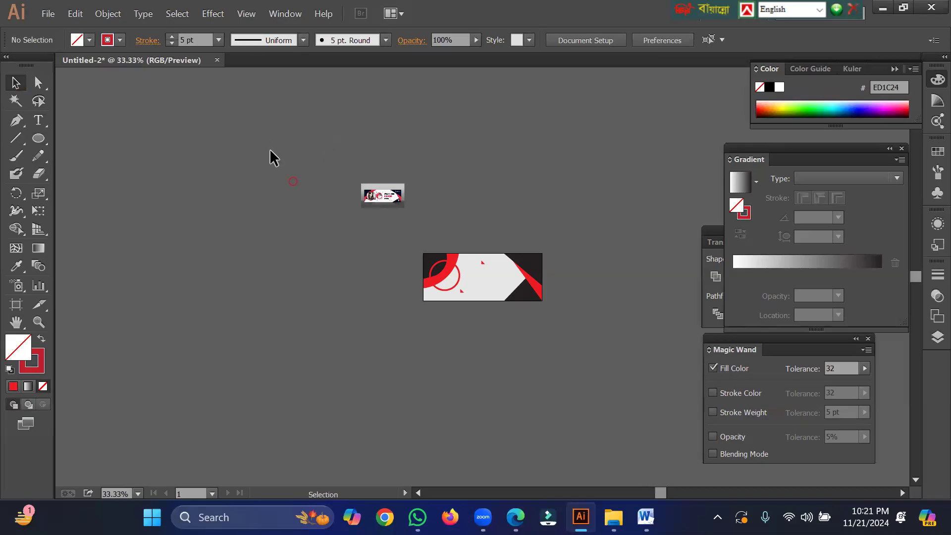
pyautogui.click(294, 178)
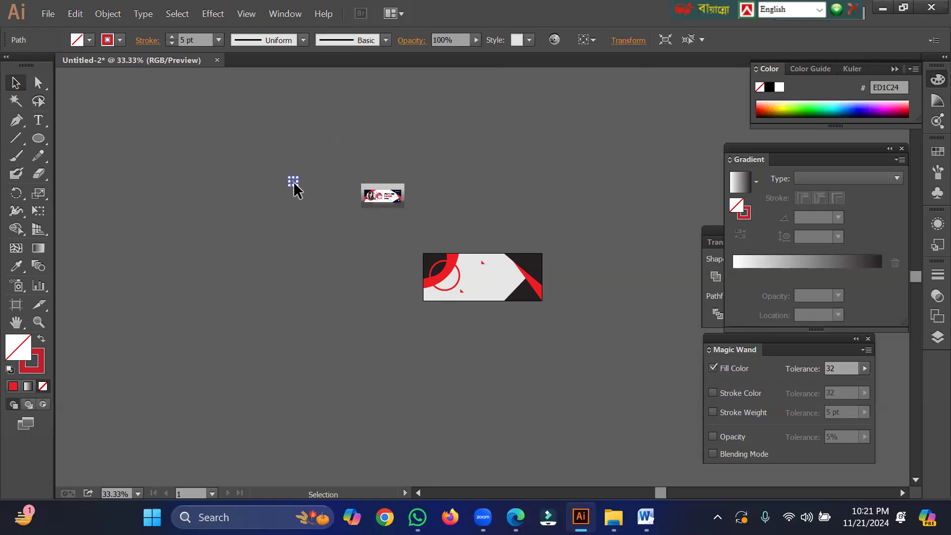
pyautogui.keyDown('shift'); pyautogui.click(454, 281); pyautogui.keyUp('shift')
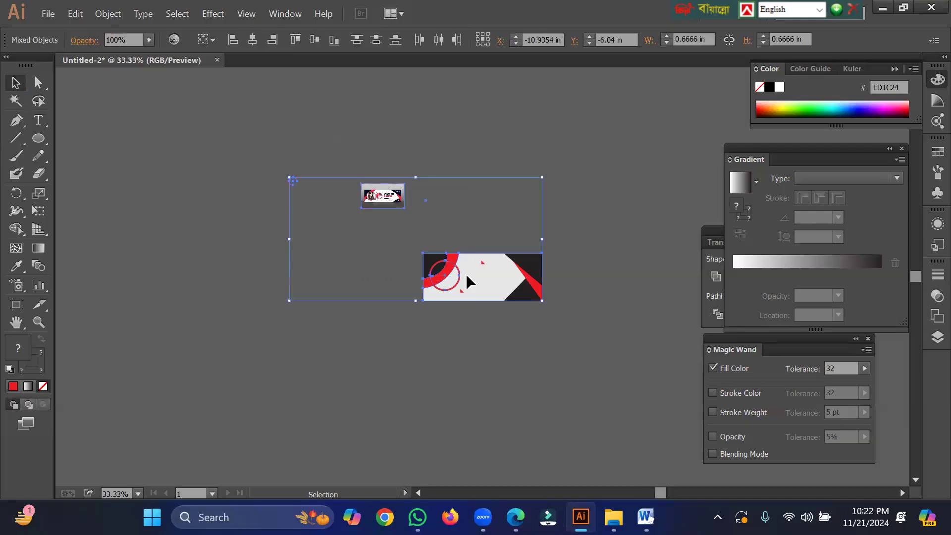
pyautogui.click(267, 155)
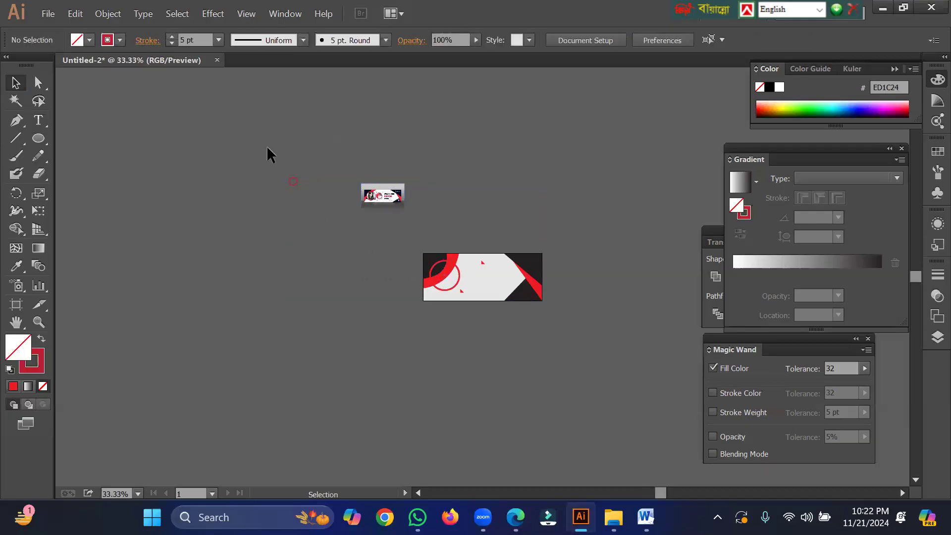
# Place the circle outline on the banner between the red band and the upper small triangle, with a 4 pt stroke, and shrink it.
pyautogui.moveTo(325, 251); pyautogui.dragTo(305, 224)
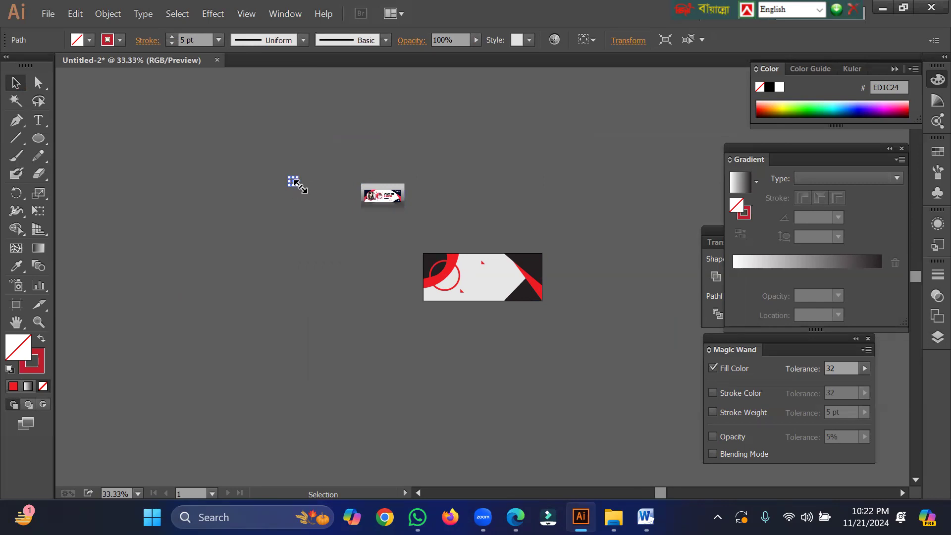
pyautogui.moveTo(299, 184); pyautogui.dragTo(307, 194)
pyautogui.click(313, 183)
pyautogui.moveTo(298, 177); pyautogui.dragTo(473, 261)
pyautogui.moveTo(463, 206); pyautogui.dragTo(492, 296)
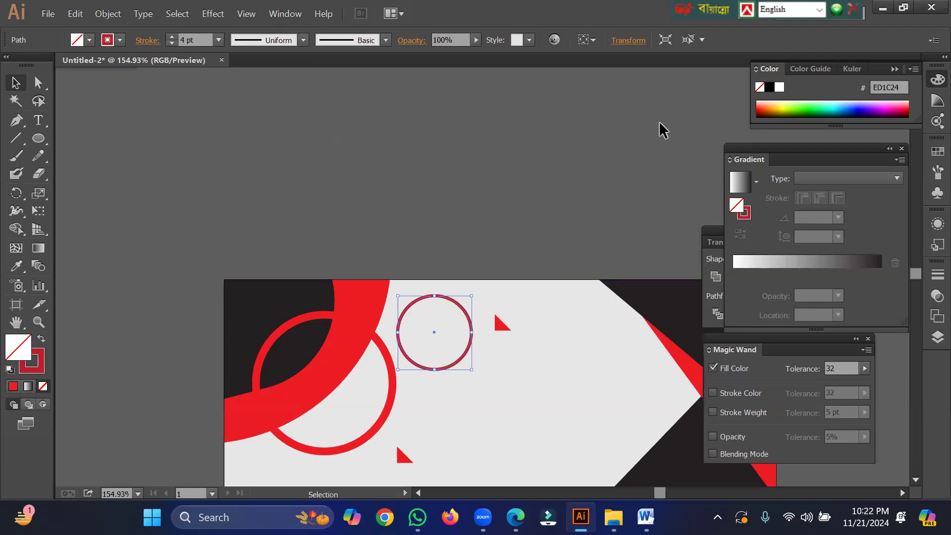
pyautogui.moveTo(472, 297)
pyautogui.mouseDown()
pyautogui.moveTo(462, 321)
pyautogui.moveTo(466, 309)
pyautogui.mouseUp()
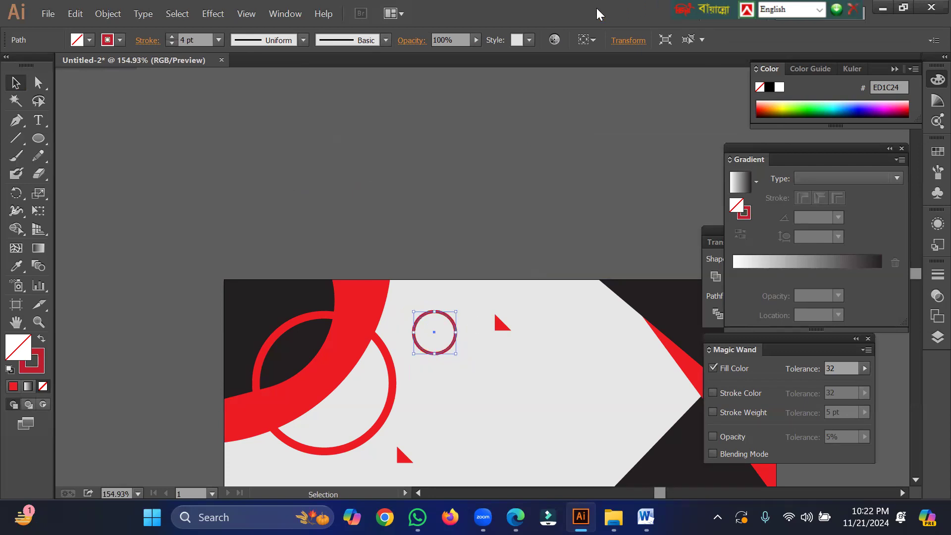
# Lower the small circle outline's opacity to 37% and deselect it.
pyautogui.click(474, 38)
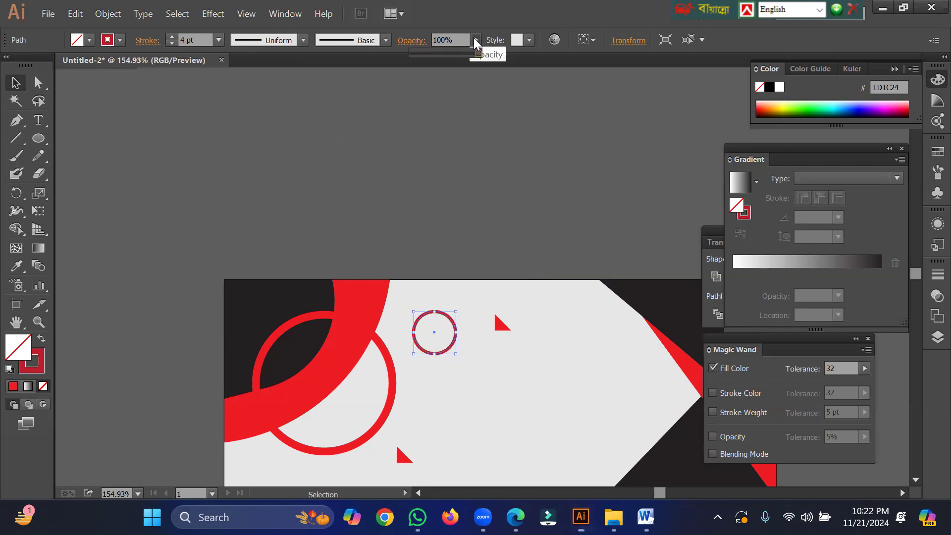
pyautogui.click(443, 51)
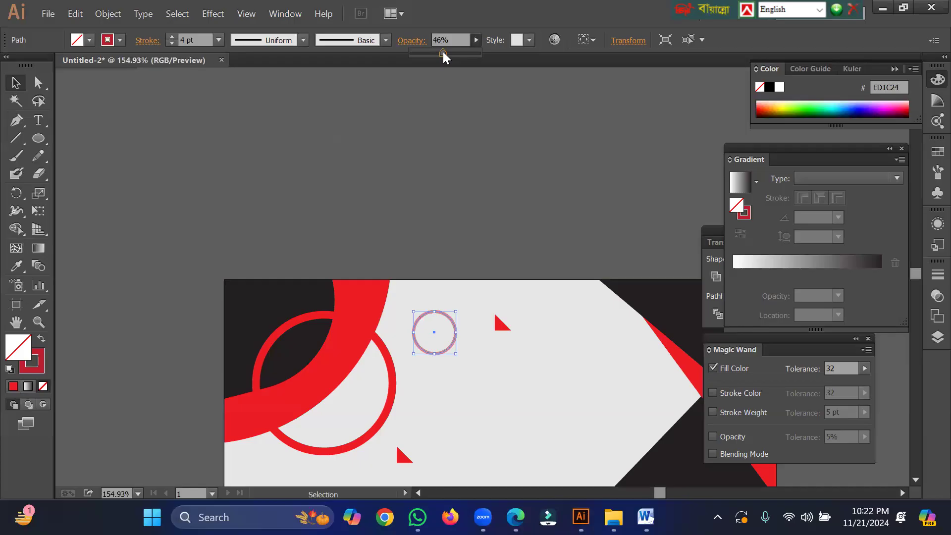
pyautogui.click(435, 242)
pyautogui.hotkey('ctrl', '-')
pyautogui.hotkey('ctrl', '-')
pyautogui.hotkey('ctrl', '-')
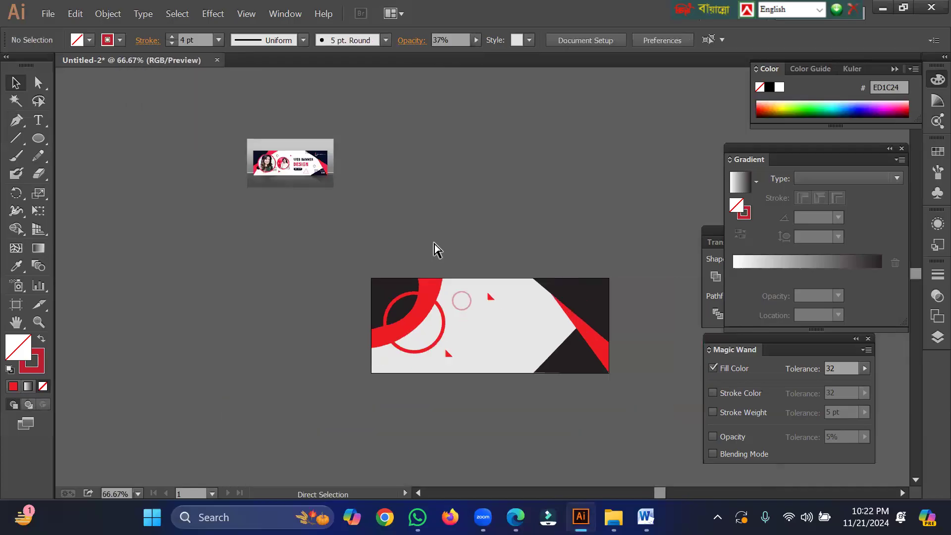
pyautogui.hotkey('ctrl', '-')
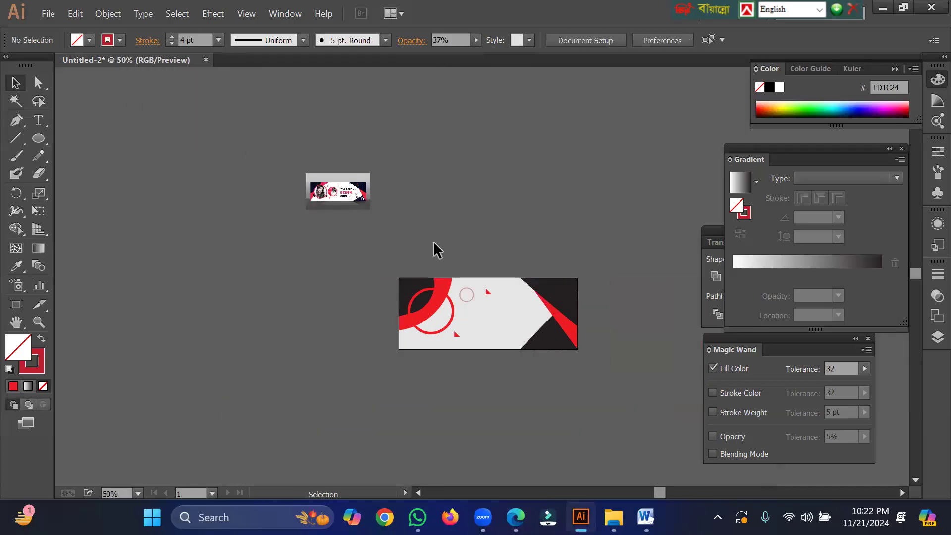
pyautogui.click(471, 296)
pyautogui.moveTo(473, 296); pyautogui.dragTo(506, 352)
pyautogui.hotkey('ctrl', 'z')
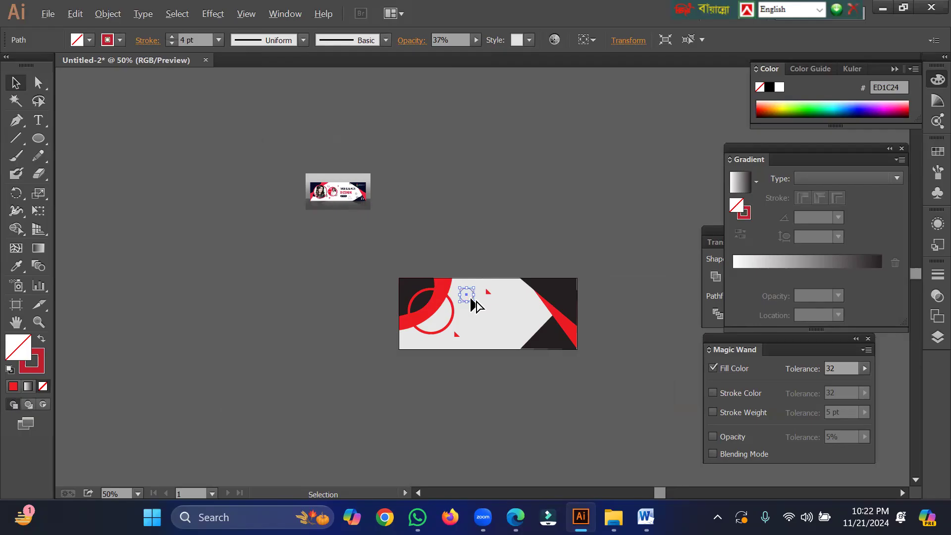
pyautogui.press('alt')
pyautogui.press('alt')
pyautogui.moveTo(465, 294); pyautogui.dragTo(493, 365)
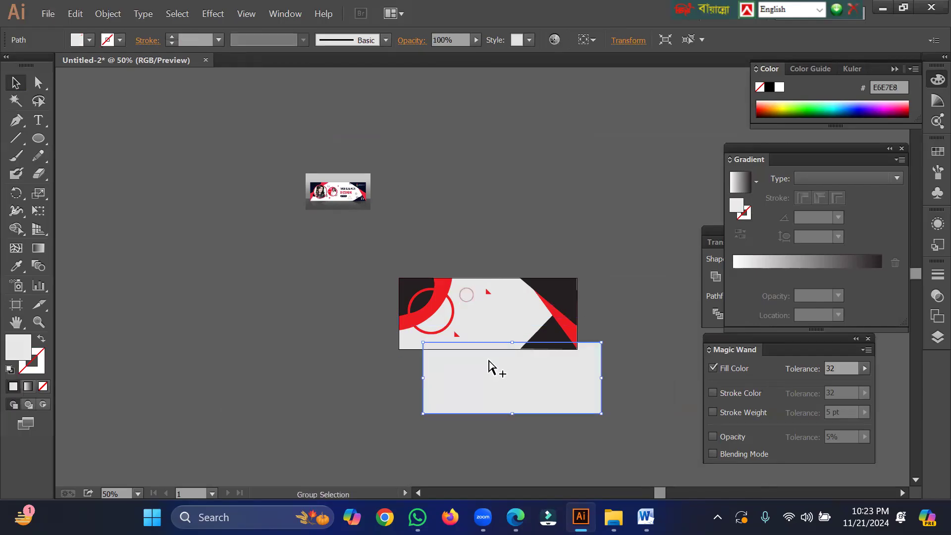
pyautogui.click(509, 179)
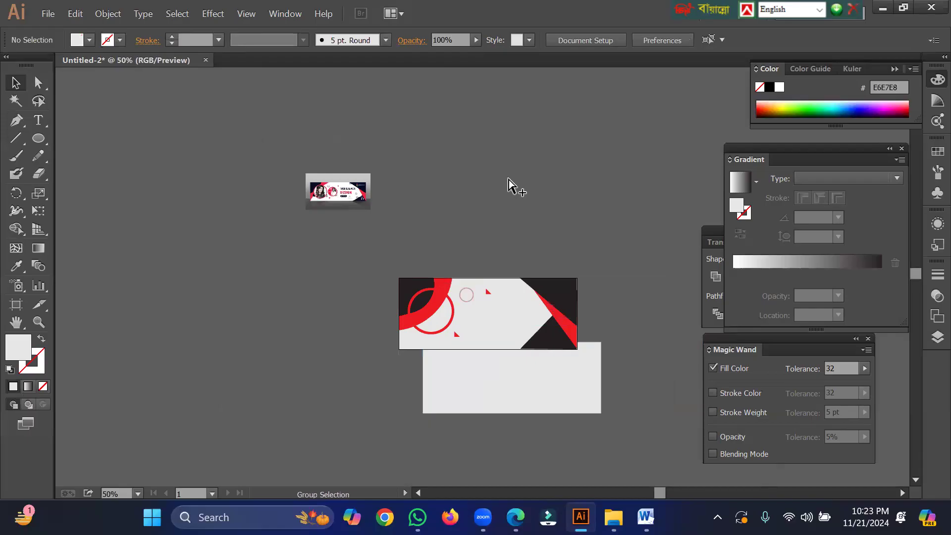
pyautogui.hotkey('ctrl', 'z')
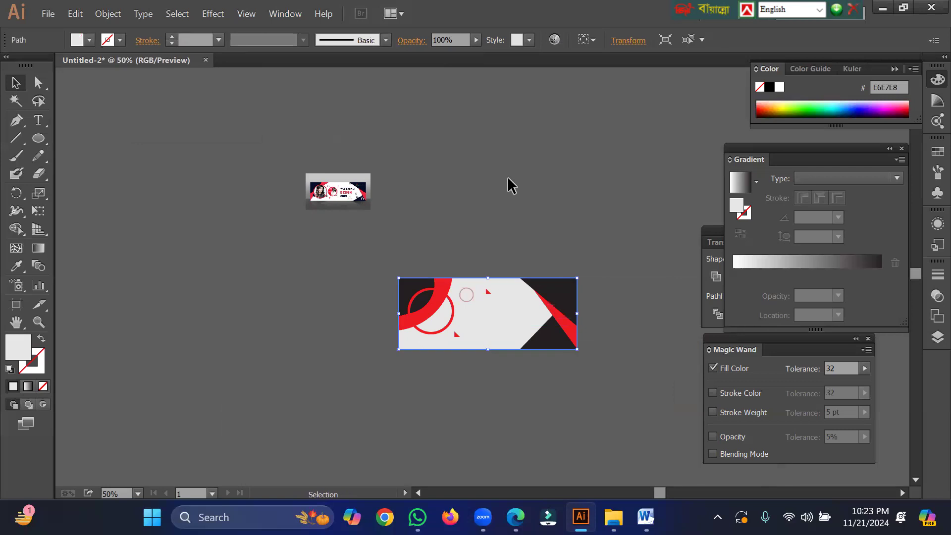
pyautogui.click(507, 176)
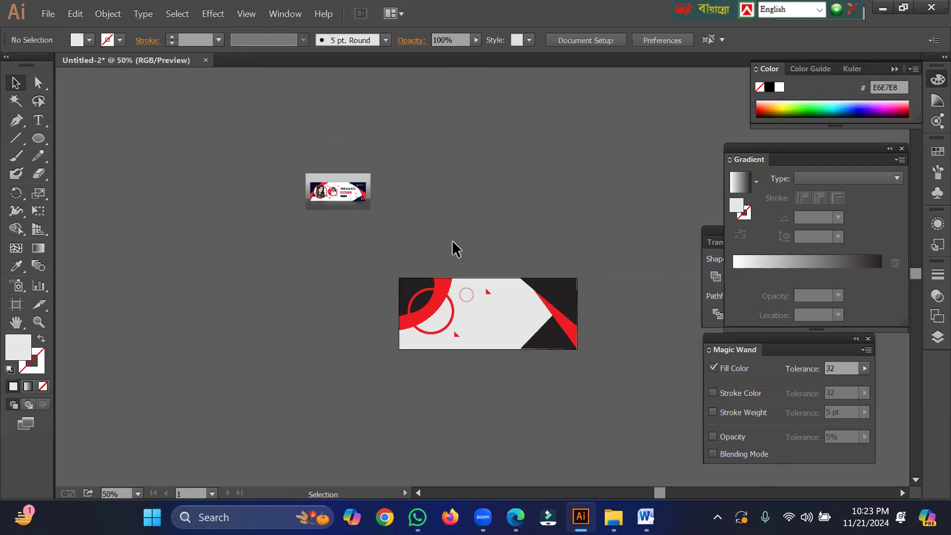
pyautogui.click(471, 297)
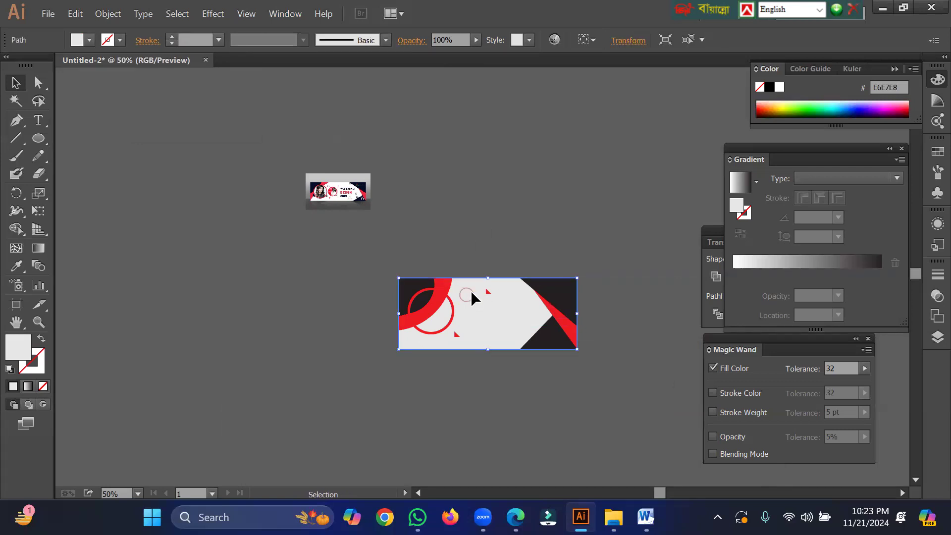
pyautogui.click(474, 294)
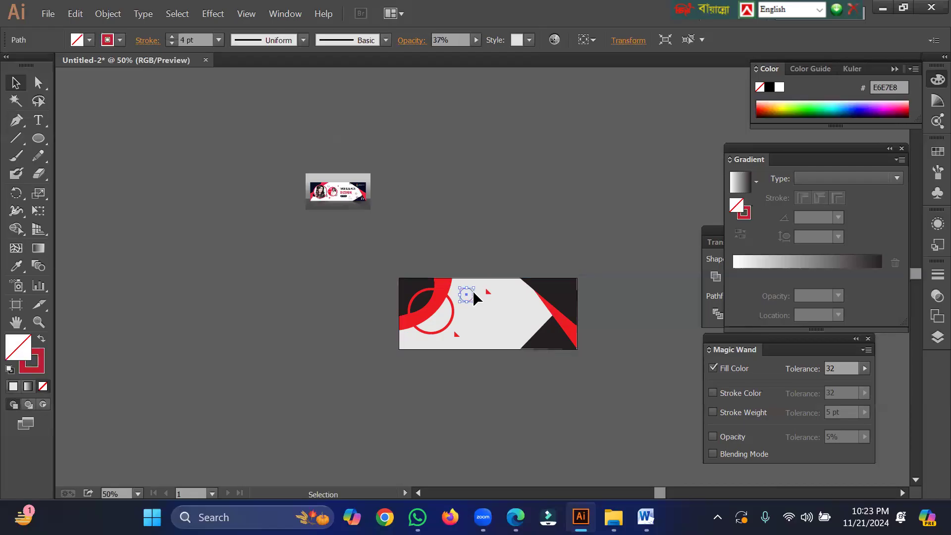
pyautogui.hotkey('ctrl', 'c')
pyautogui.moveTo(468, 297); pyautogui.dragTo(489, 341)
pyautogui.hotkey('ctrl', 'z')
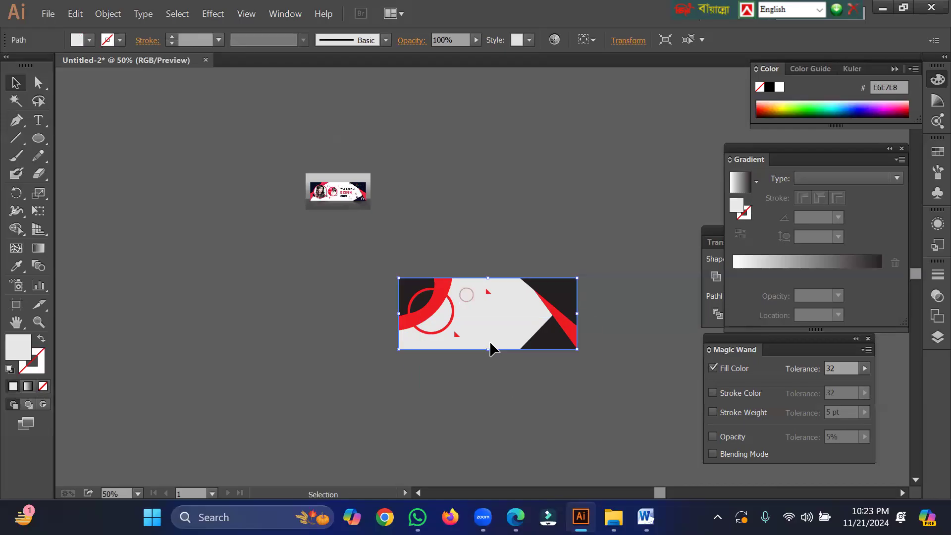
pyautogui.hotkey('ctrl', 'shift', 'a')
# Duplicate the faded circle outline, placing the copy below the upper small red triangle.
pyautogui.press('z')
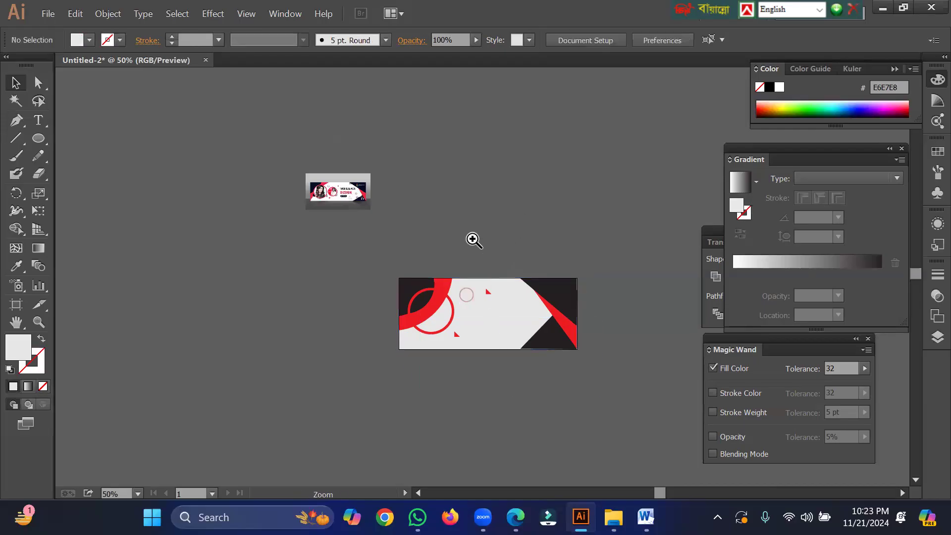
pyautogui.moveTo(454, 279); pyautogui.dragTo(486, 331)
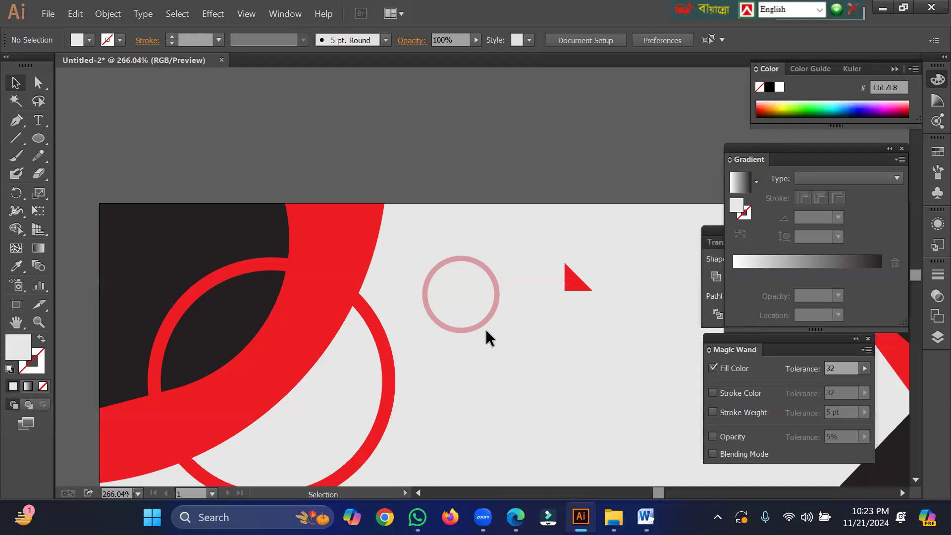
pyautogui.click(492, 314)
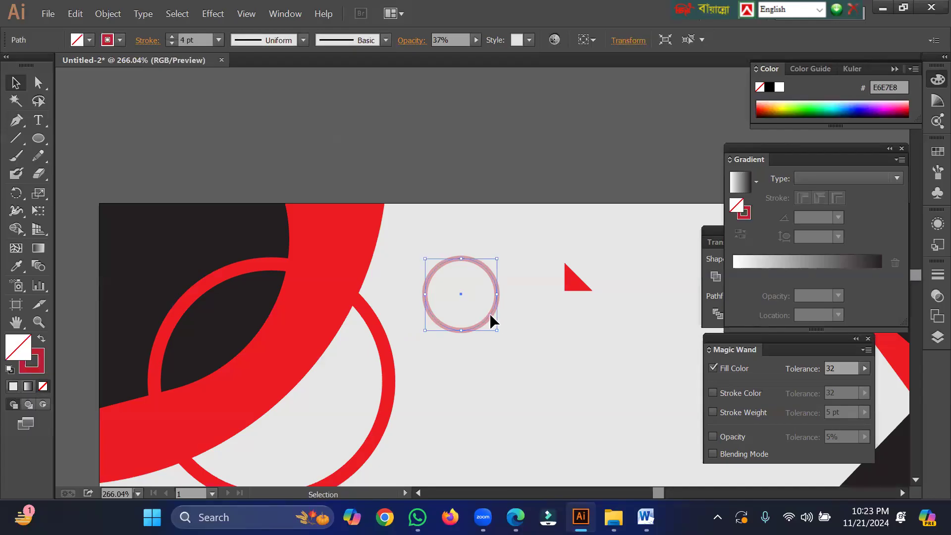
pyautogui.moveTo(487, 320); pyautogui.dragTo(592, 437)
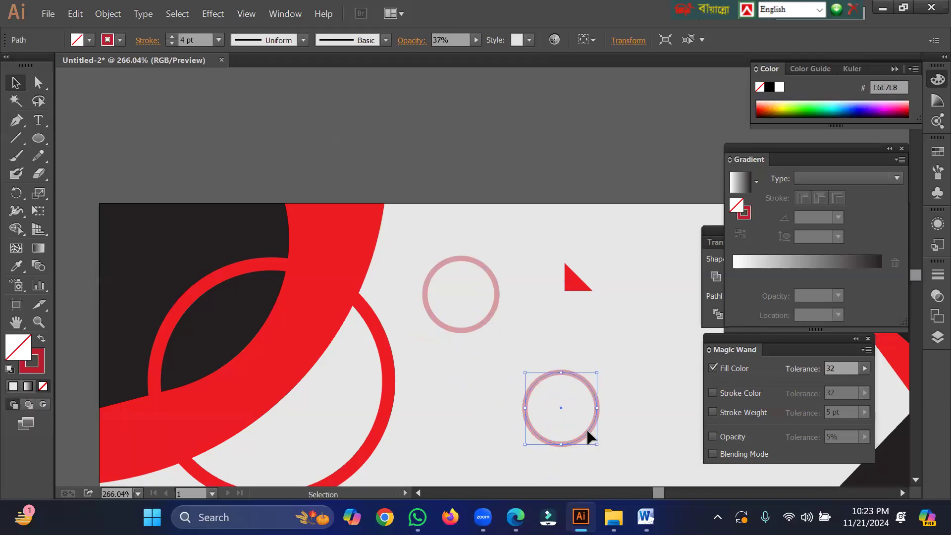
# Move the copied faded circle outline down beside the lower dark corner shape and deselect it.
pyautogui.scroll(-2, 589, 438)
pyautogui.scroll(-1, 590, 438)
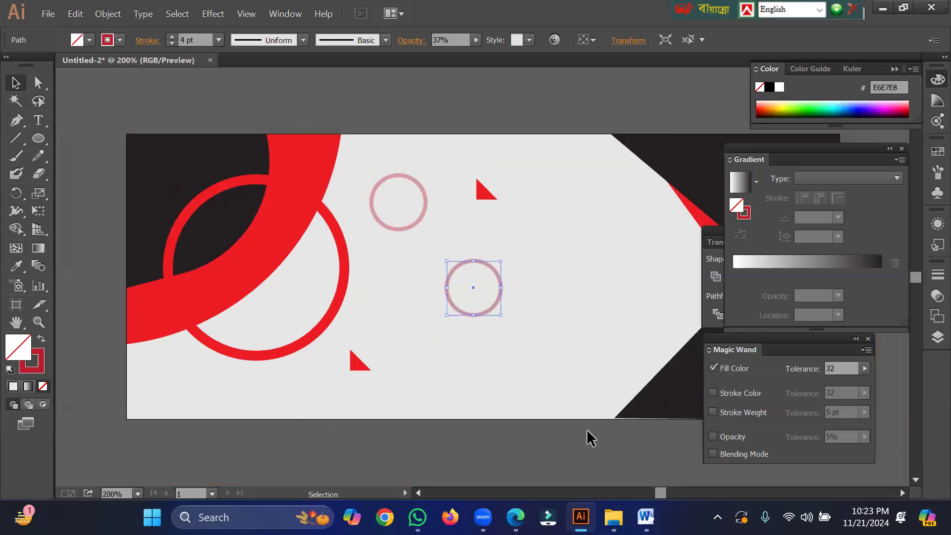
pyautogui.moveTo(484, 309); pyautogui.dragTo(578, 397)
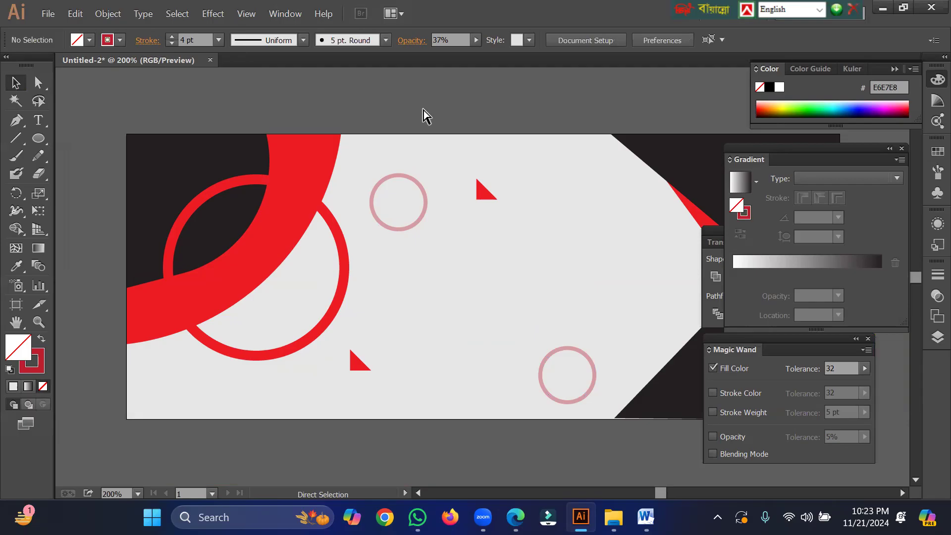
# Shrink the upper faded circle outline to roughly half its size about its centre and deselect it.
pyautogui.hotkey('ctrl', '-')
pyautogui.hotkey('ctrl', '-')
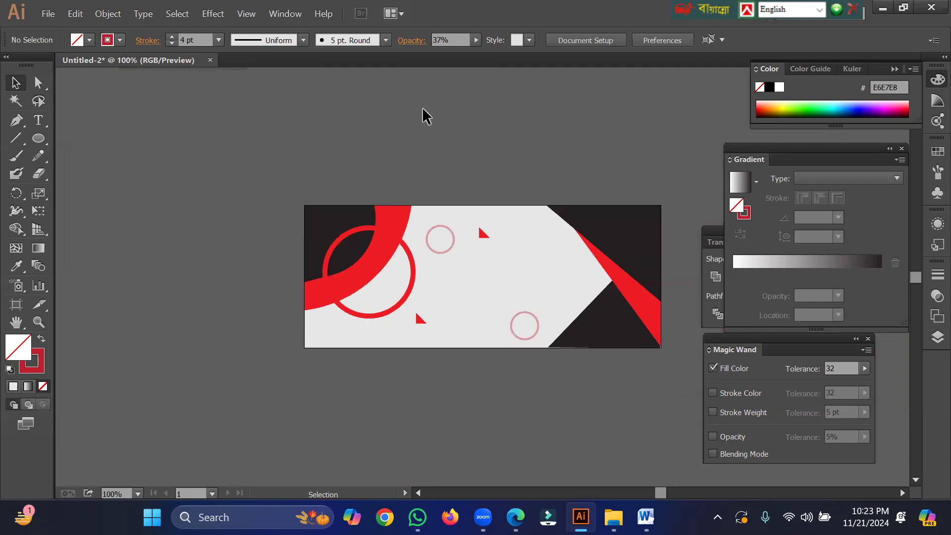
pyautogui.click(440, 244)
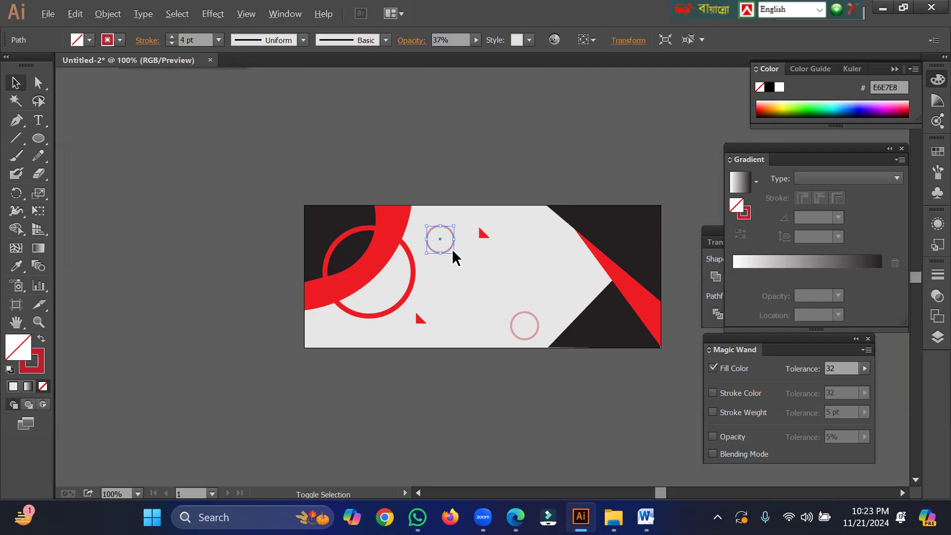
pyautogui.moveTo(453, 251); pyautogui.dragTo(447, 249)
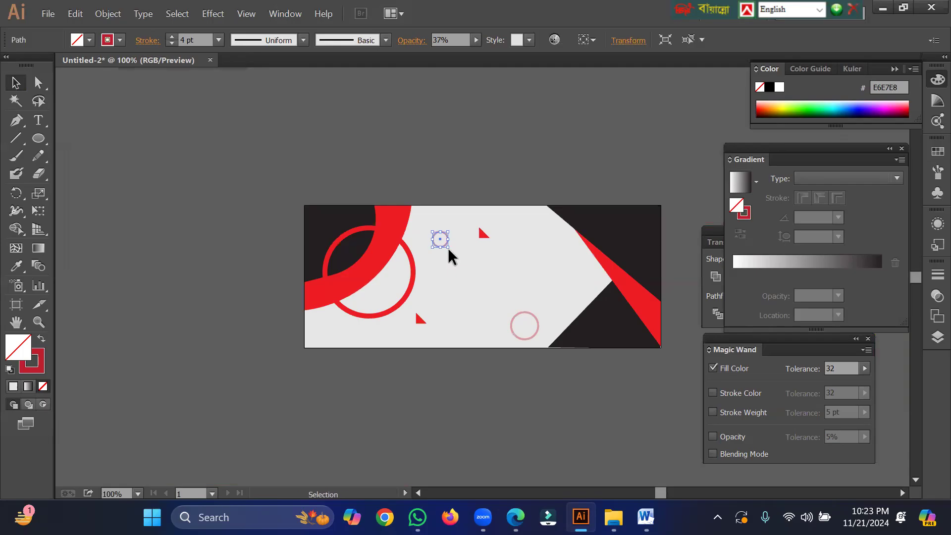
pyautogui.click(518, 313)
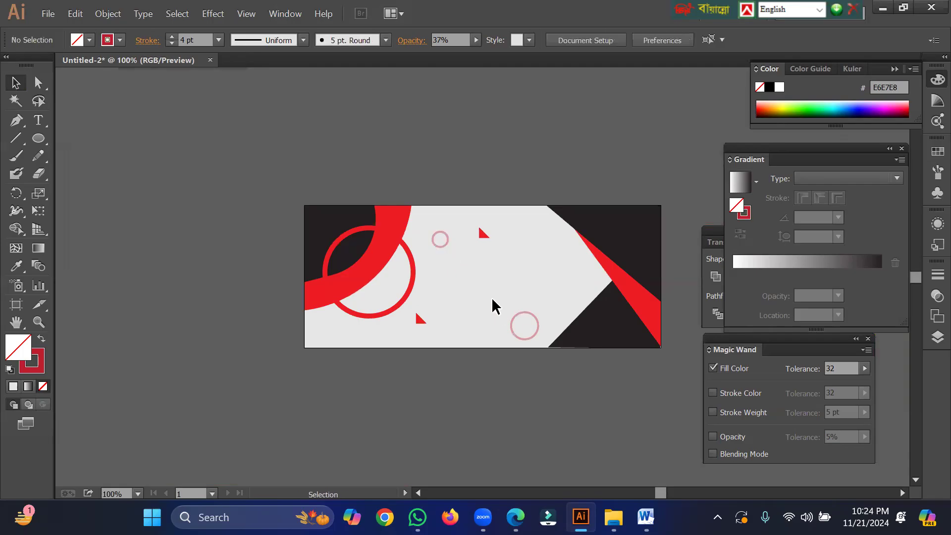
# Shift the upper small red triangle slightly up and away from the ring, and lower its opacity to 44%.
pyautogui.click(482, 233)
pyautogui.moveTo(480, 231)
pyautogui.mouseDown()
pyautogui.moveTo(494, 218)
pyautogui.moveTo(495, 227)
pyautogui.mouseUp()
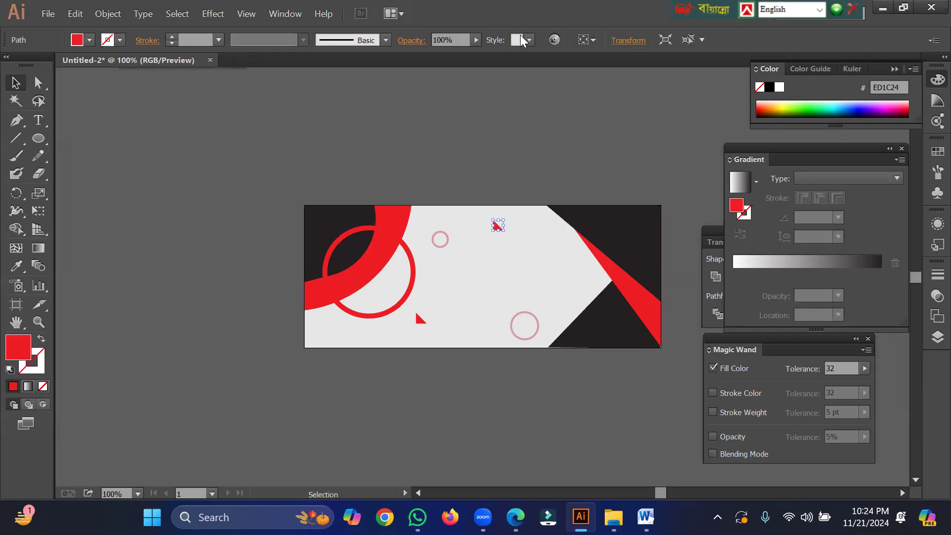
pyautogui.click(477, 39)
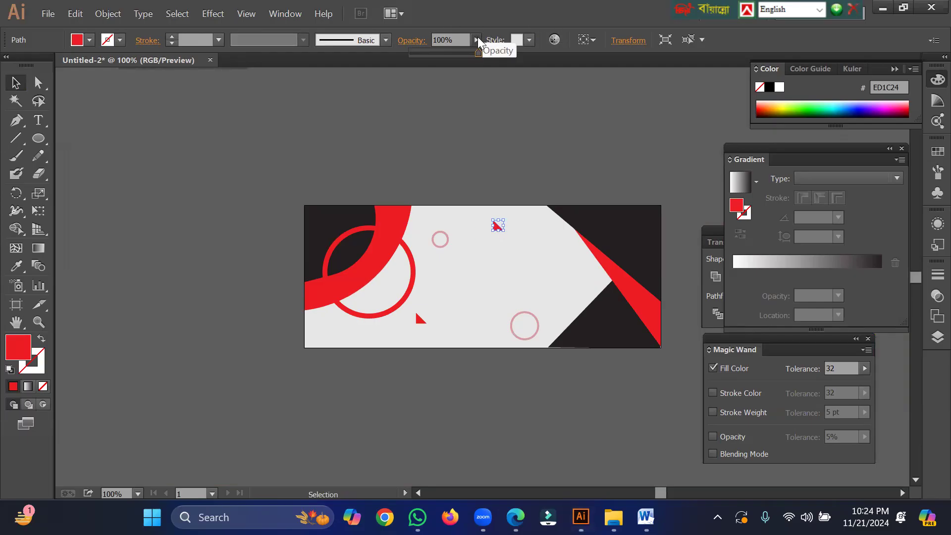
pyautogui.click(441, 51)
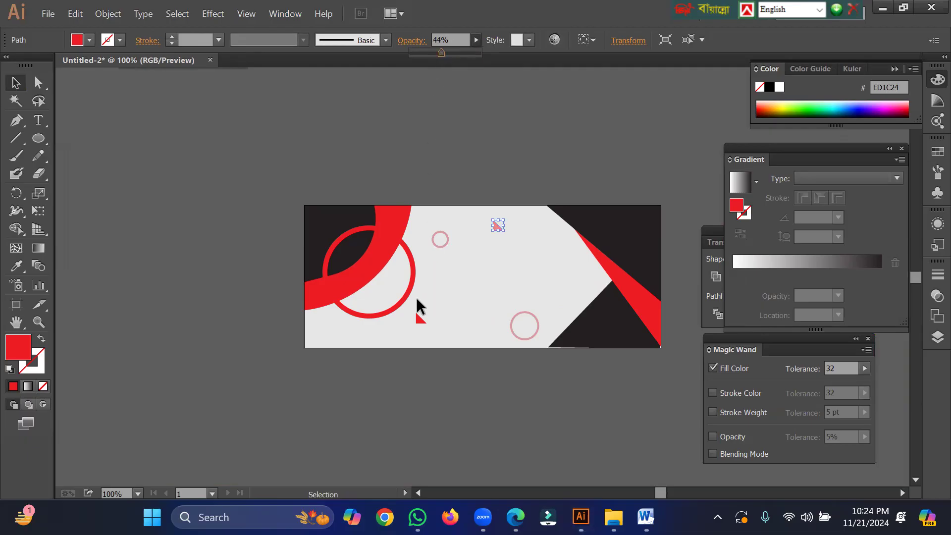
# Move the lower small red triangle below the large ring, set its opacity to 41%, and deselect it.
pyautogui.click(419, 318)
pyautogui.moveTo(418, 317); pyautogui.dragTo(397, 324)
pyautogui.click(476, 39)
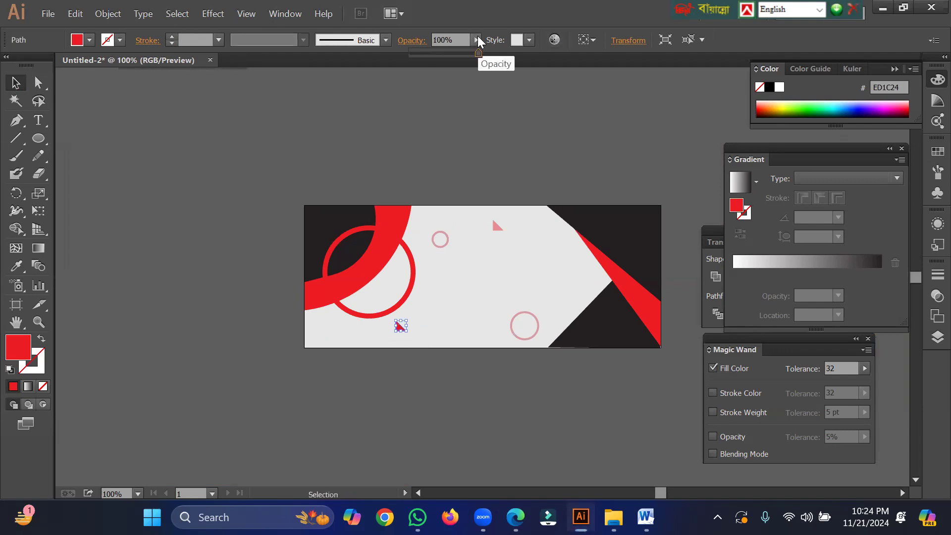
pyautogui.click(438, 50)
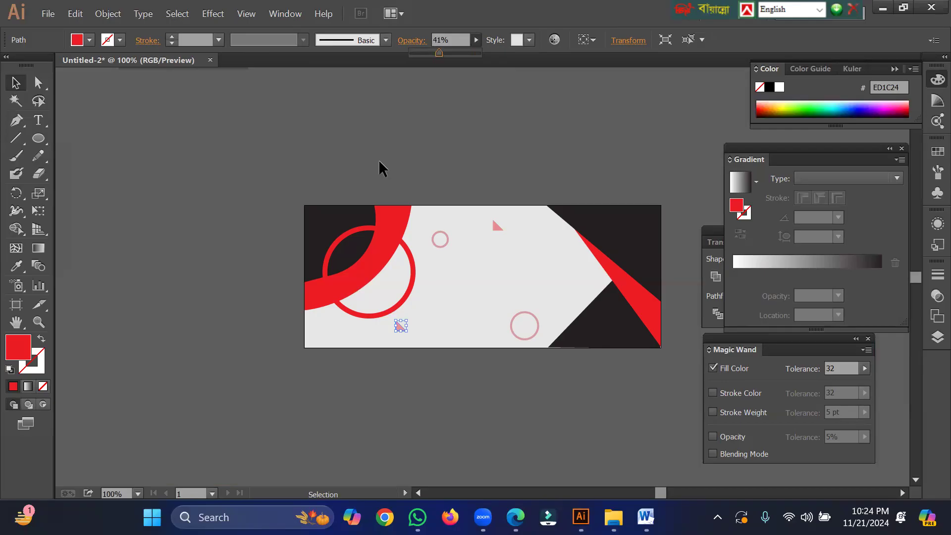
pyautogui.click(363, 141)
# Draw a red circle about 1.54 in wide right of the large ring and nudge it farther right.
pyautogui.hotkey('ctrl', '-')
pyautogui.hotkey('ctrl', '-')
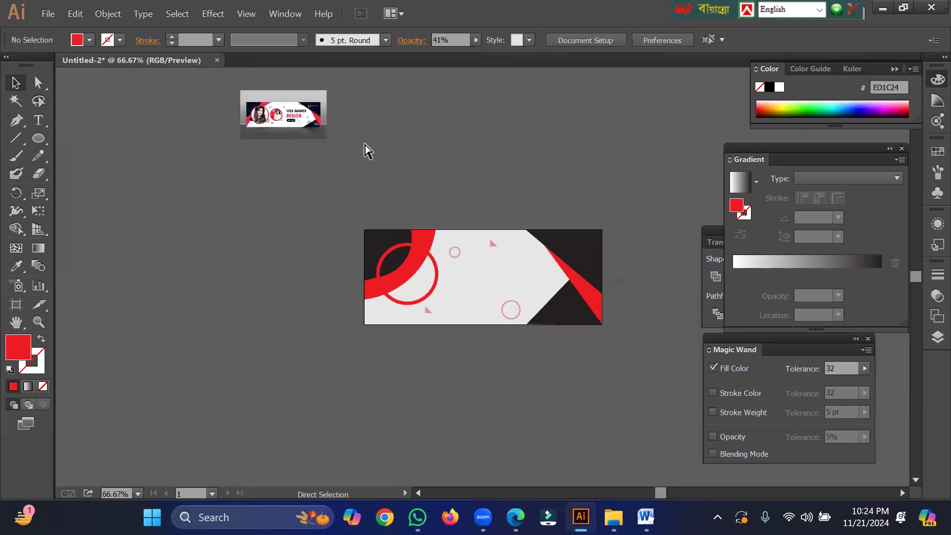
pyautogui.hotkey('ctrl', '+')
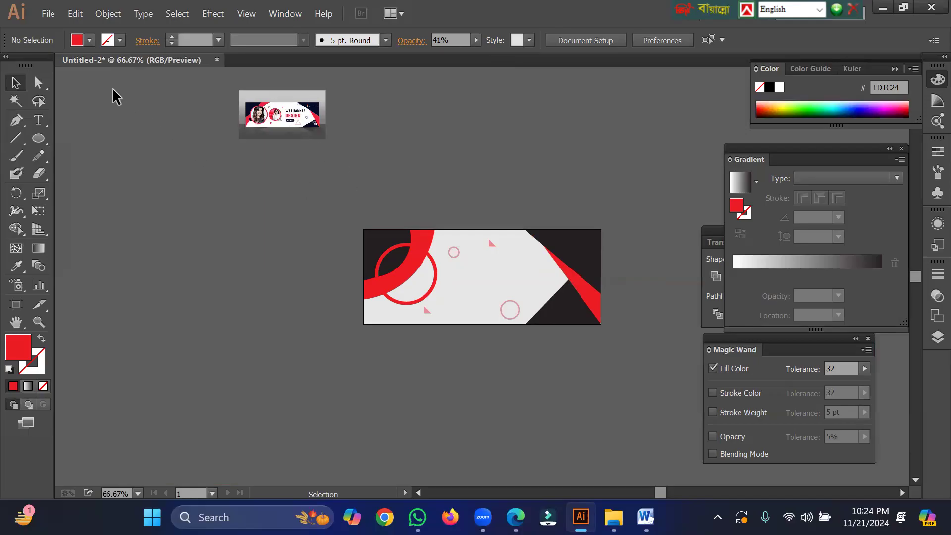
pyautogui.click(38, 138)
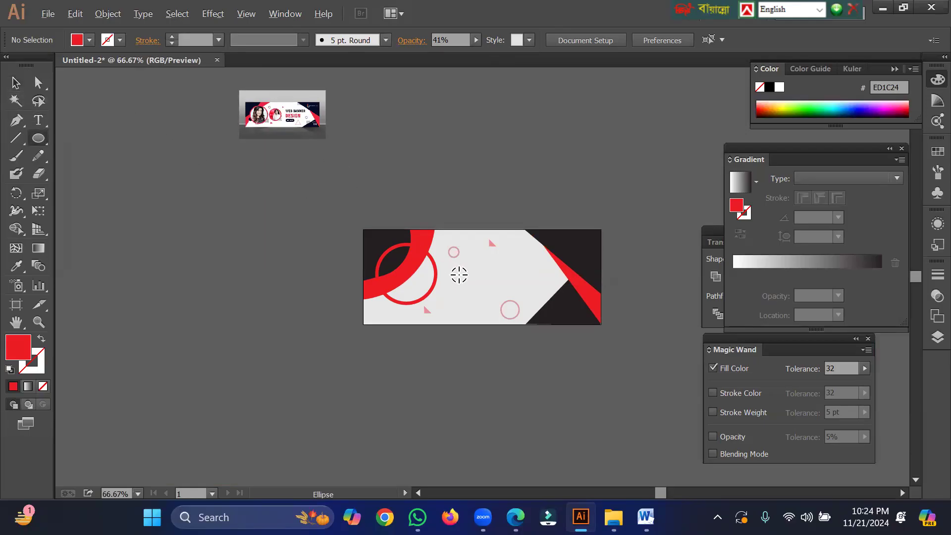
pyautogui.moveTo(459, 274); pyautogui.dragTo(477, 290)
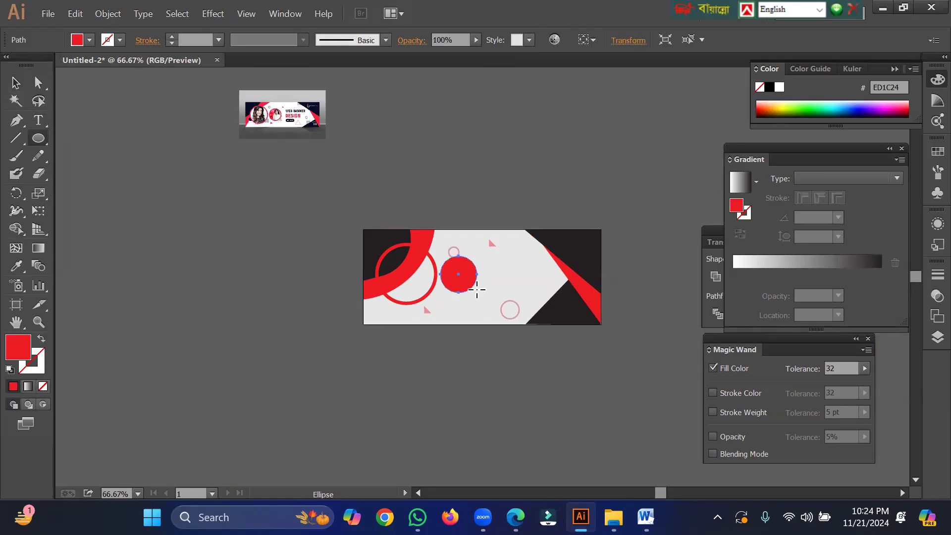
pyautogui.press('Right')
pyautogui.press('Right')
pyautogui.press('Right')
pyautogui.press('Right')
pyautogui.press('Right')
pyautogui.press('Right')
pyautogui.press('Right')
pyautogui.press('Right')
pyautogui.press('Right')
pyautogui.press('Right')
pyautogui.press('Right')
pyautogui.press('Right')
pyautogui.press('Right')
pyautogui.press('Right')
pyautogui.press('Right')
pyautogui.press('Right')
pyautogui.press('Right')
pyautogui.press('Right')
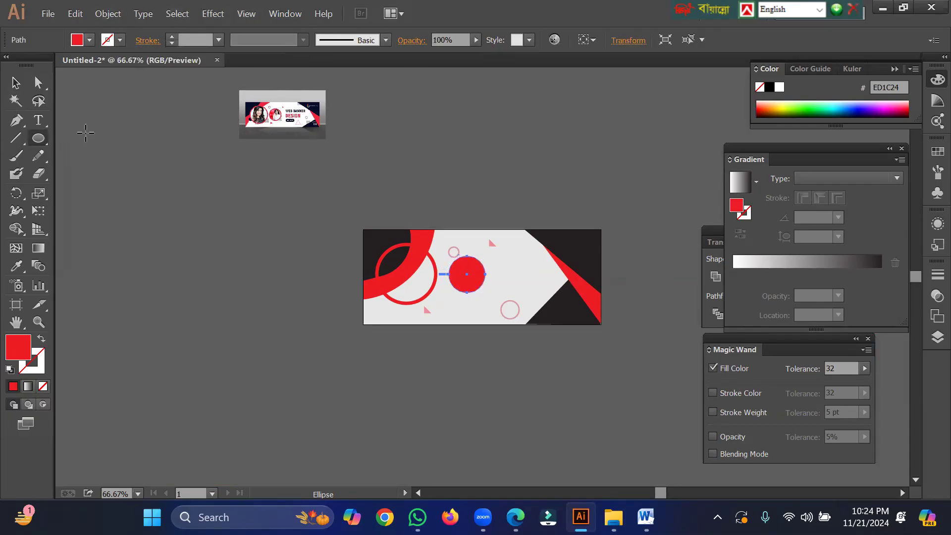
# Turn the new red circle into an unfilled outline with a 6 pt red stroke.
pyautogui.click(42, 338)
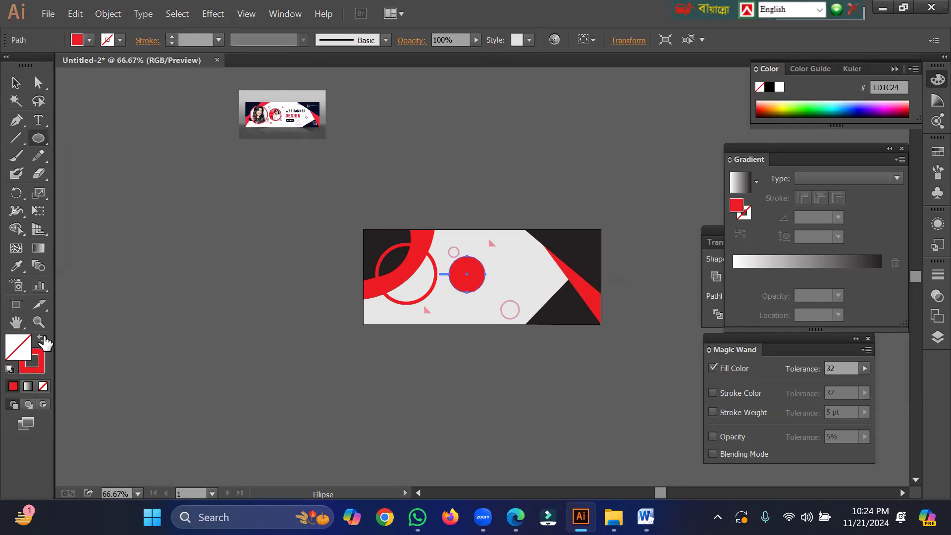
pyautogui.click(171, 37)
pyautogui.click(171, 36)
pyautogui.click(171, 37)
pyautogui.click(171, 37)
pyautogui.click(171, 36)
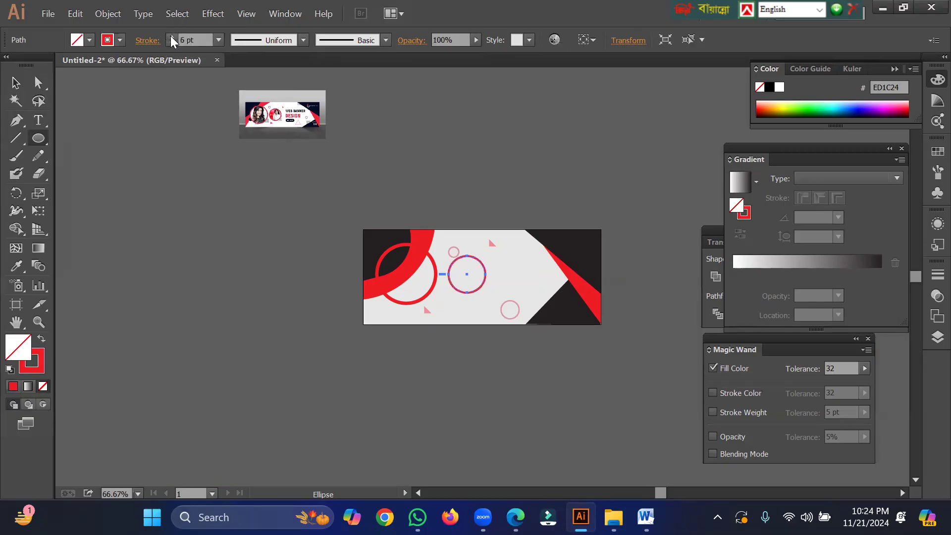
pyautogui.click(137, 162)
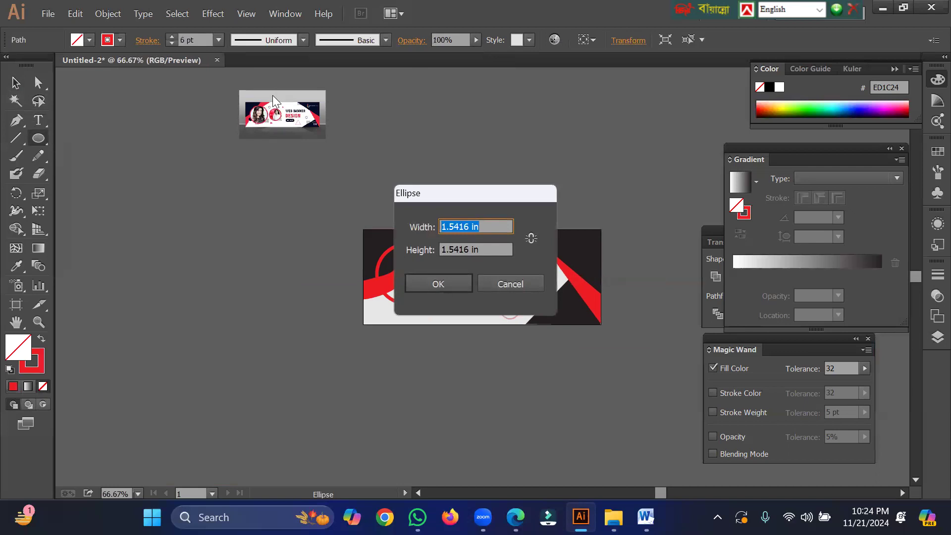
pyautogui.press('Return')
# Examine the reference banner's photo circles and small double-ring ornaments up close, and return to the artwork.
pyautogui.hotkey('ctrl', 'space')
pyautogui.moveTo(272, 96); pyautogui.dragTo(340, 159)
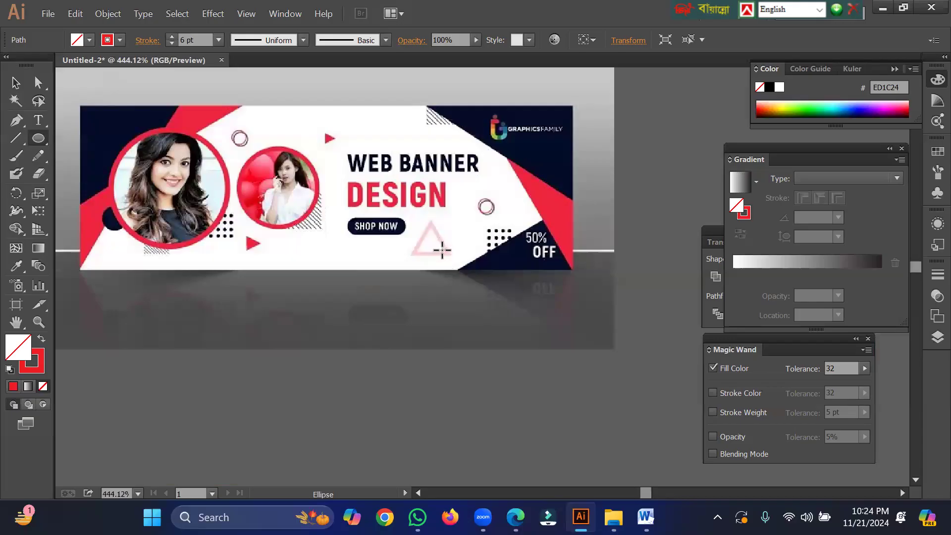
pyautogui.press('ctrl')
pyautogui.hotkey('ctrl', '-')
pyautogui.hotkey('ctrl', '-')
pyautogui.hotkey('ctrl', '-')
pyautogui.hotkey('ctrl', '-')
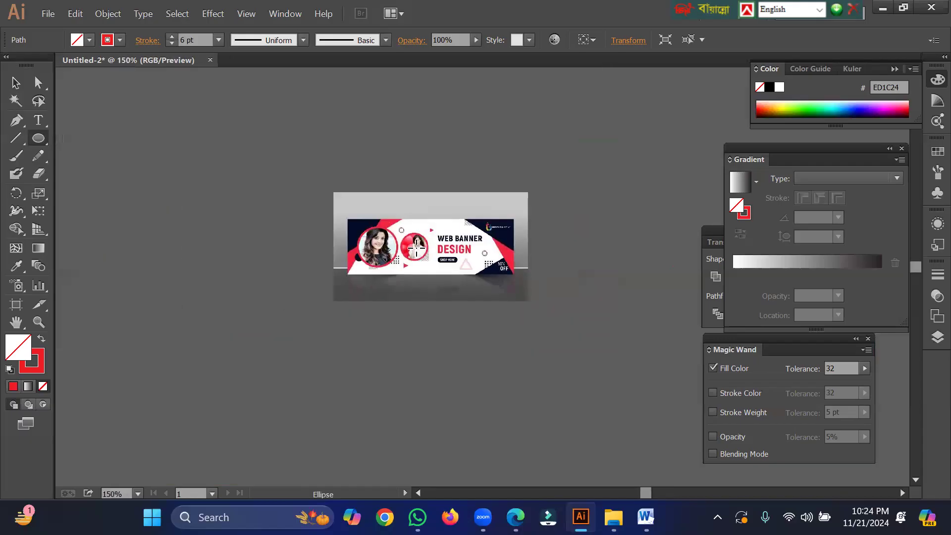
pyautogui.moveTo(572, 261); pyautogui.dragTo(254, 100)
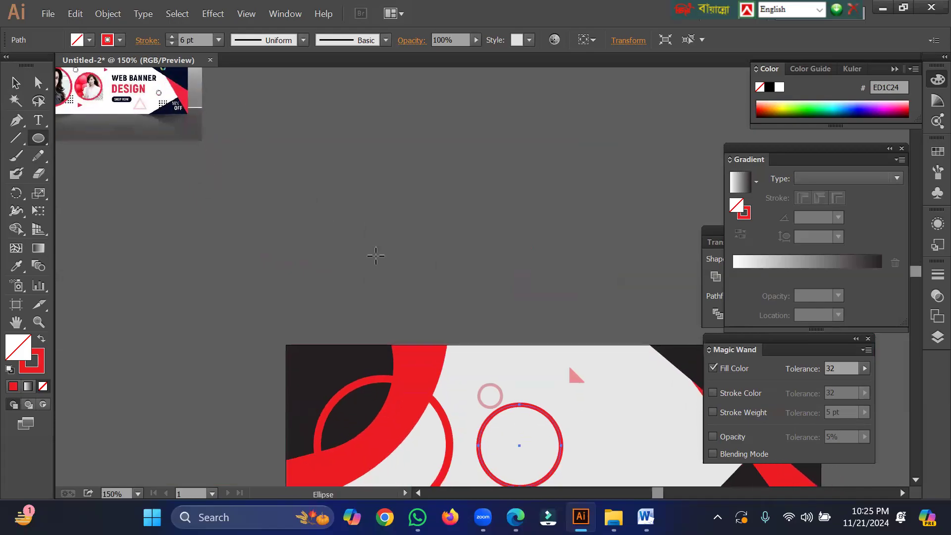
pyautogui.moveTo(398, 233); pyautogui.dragTo(360, 112)
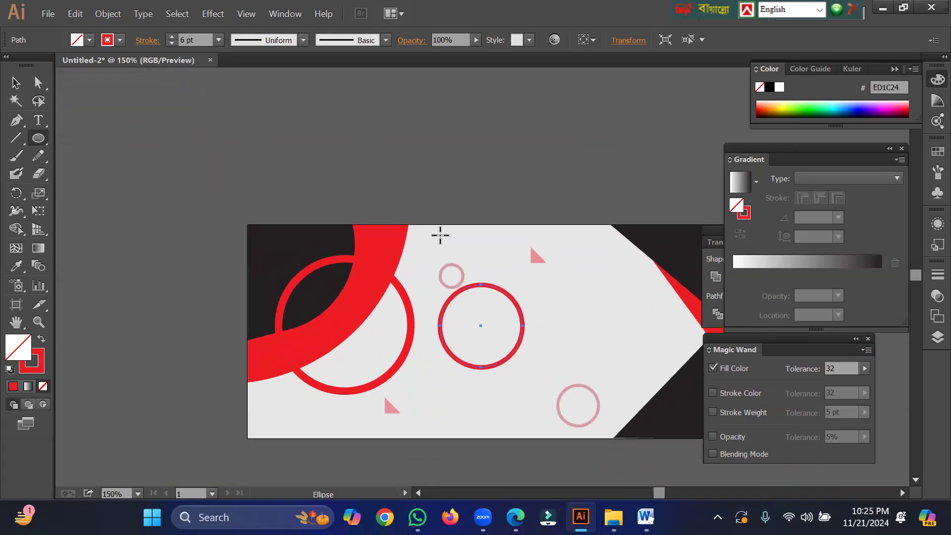
# Move the upper faded ring toward the banner's top edge and overlap it with a slightly raised copy as a double ring.
pyautogui.click(15, 82)
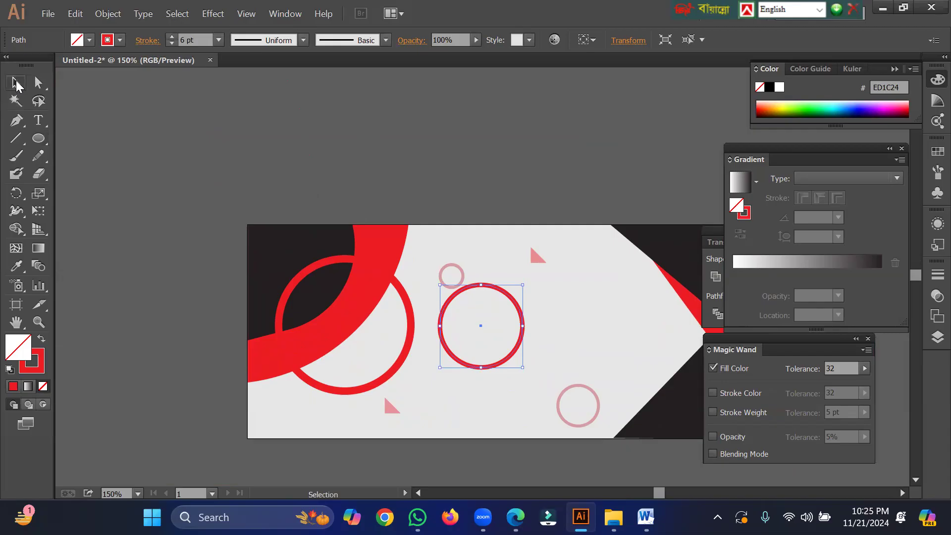
pyautogui.click(454, 272)
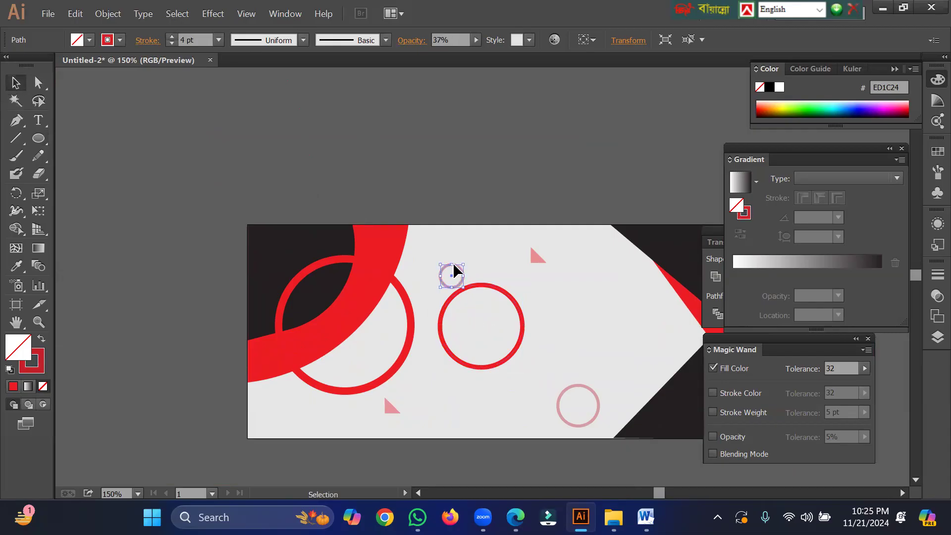
pyautogui.moveTo(453, 262); pyautogui.dragTo(453, 245)
pyautogui.moveTo(451, 245); pyautogui.dragTo(451, 243)
pyautogui.press('Up')
pyautogui.press('Up')
pyautogui.press('Up')
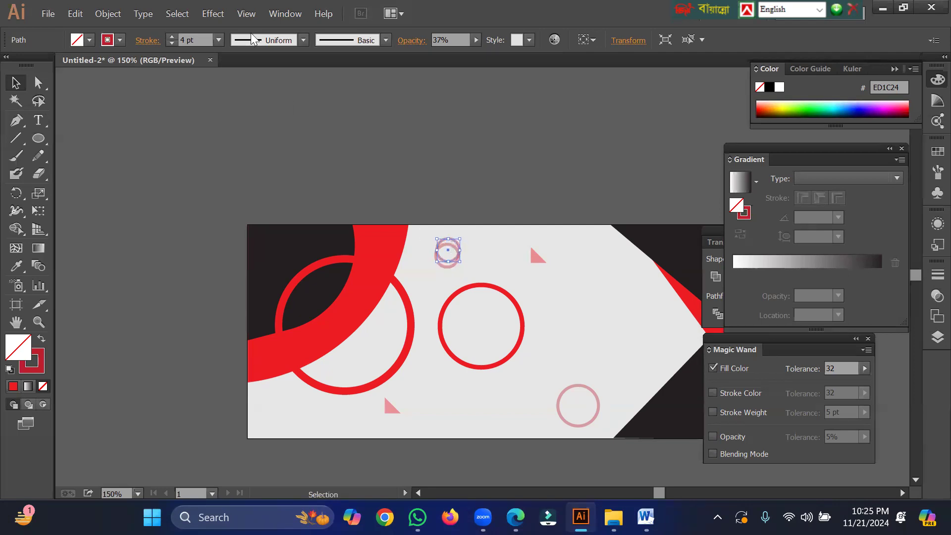
# Reduce the selected small faint circle's stroke to 1 pt and shift it slightly down over its twin.
pyautogui.press('Down')
pyautogui.press('Down')
pyautogui.press('Down')
# Copy the small faint circle into the larger faint circle near the banner's bottom edge and enlarge it to nearly fill that circle.
pyautogui.press('alt')
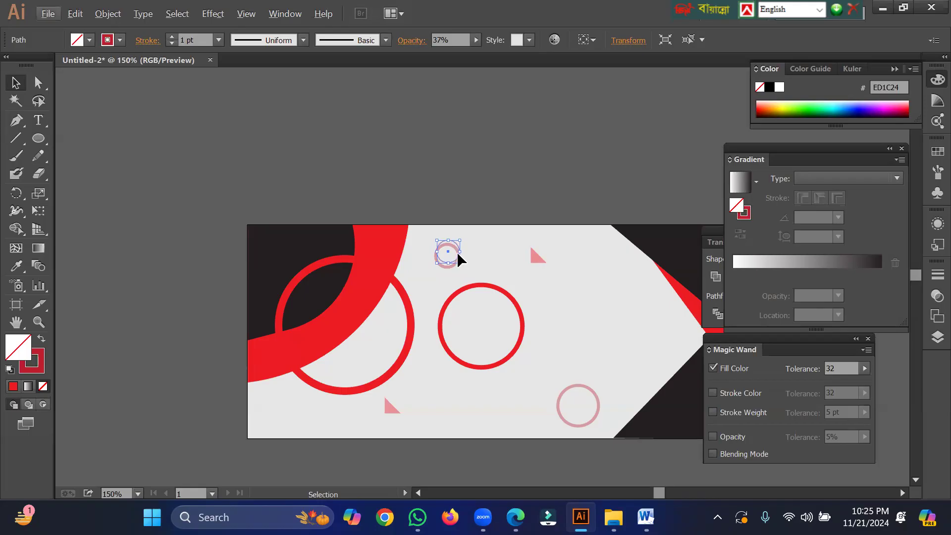
pyautogui.moveTo(456, 251); pyautogui.dragTo(578, 398)
pyautogui.moveTo(589, 406); pyautogui.dragTo(592, 407)
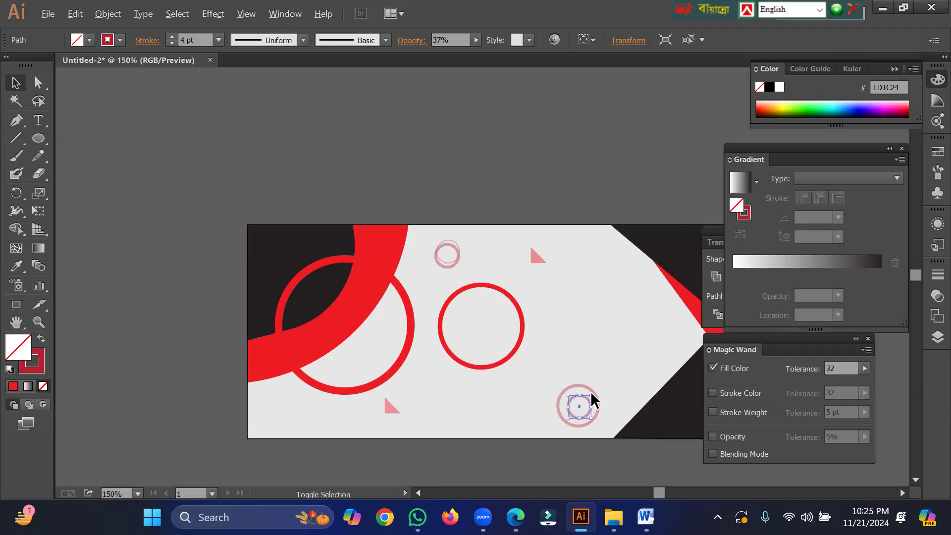
pyautogui.moveTo(590, 400); pyautogui.dragTo(596, 369)
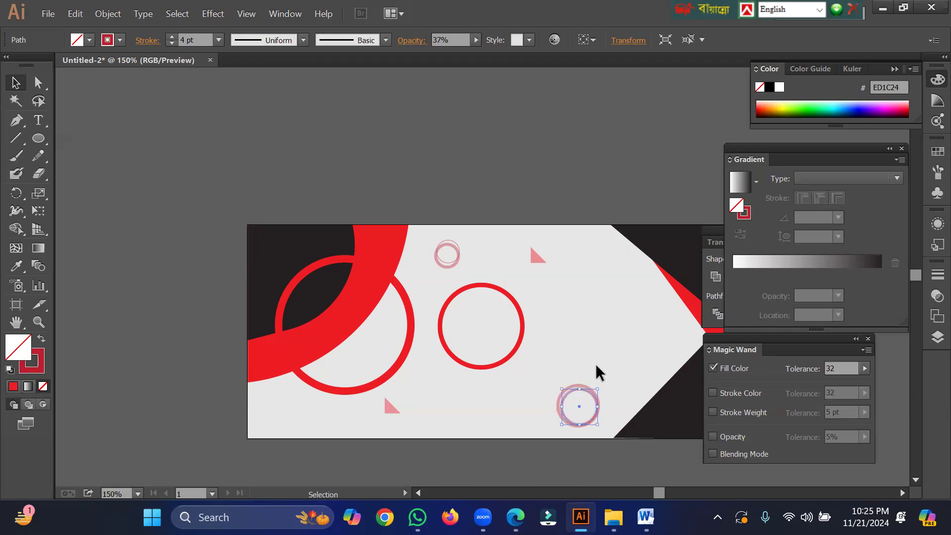
pyautogui.click(597, 367)
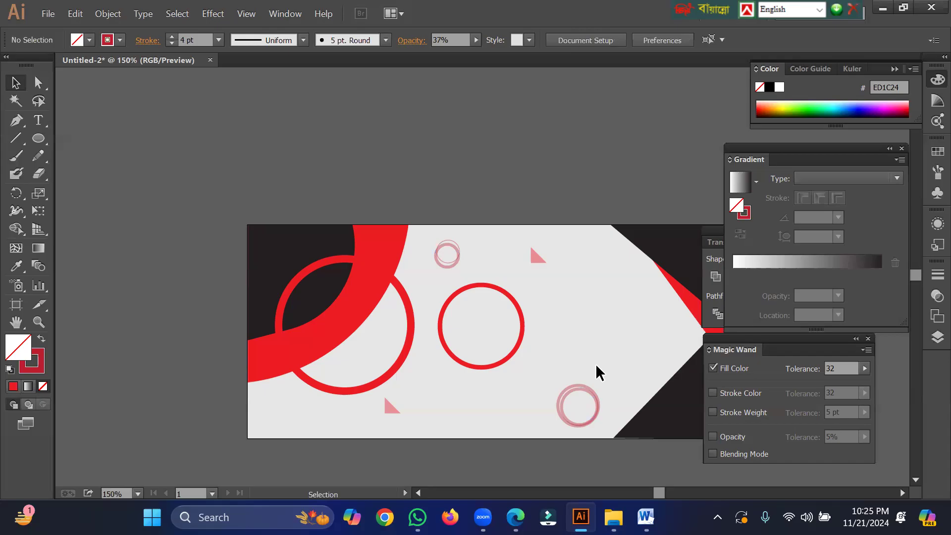
# Offset the inner copied circle to the right and slightly up so the two faint rings overlap unevenly.
pyautogui.click(579, 391)
pyautogui.moveTo(578, 390); pyautogui.dragTo(578, 388)
pyautogui.press('Right')
pyautogui.press('Right')
pyautogui.press('Right')
pyautogui.press('Right')
pyautogui.press('Down')
pyautogui.press('Down')
pyautogui.press('Down')
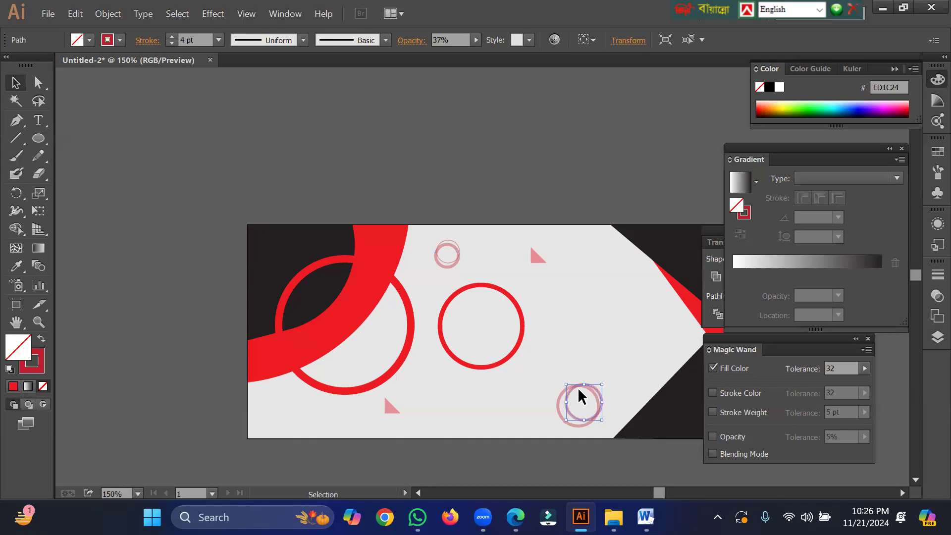
pyautogui.press('Right')
pyautogui.press('Right')
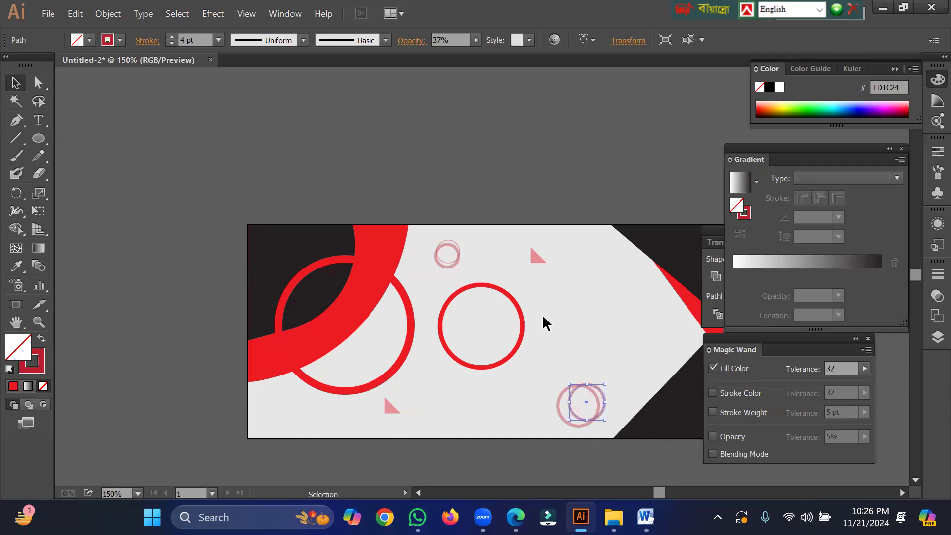
pyautogui.click(557, 312)
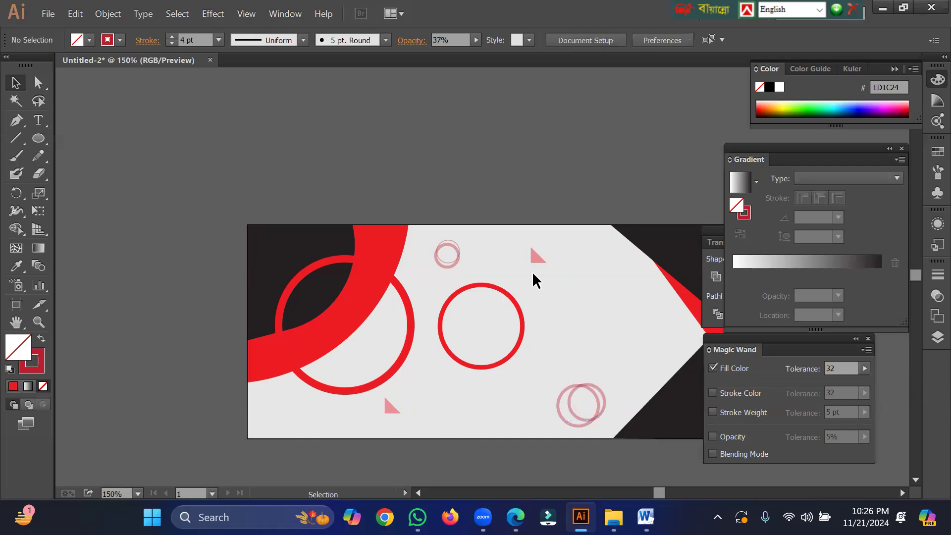
# Copy the upper faint red triangle to the open area right of the middle circle, rotated so its point faces up.
pyautogui.click(533, 258)
pyautogui.moveTo(533, 258)
pyautogui.mouseDown()
pyautogui.moveTo(596, 311)
pyautogui.moveTo(614, 304)
pyautogui.moveTo(623, 328)
pyautogui.moveTo(606, 347)
pyautogui.mouseUp()
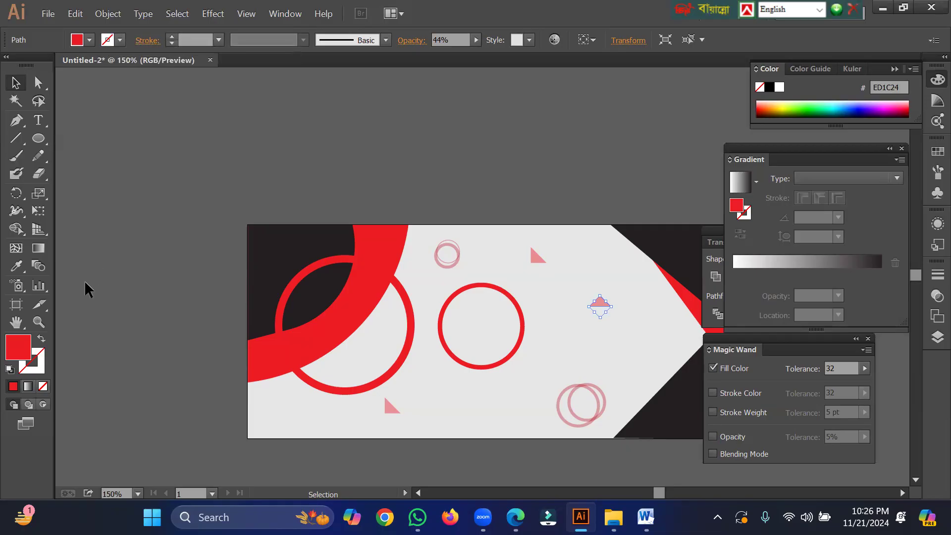
# Turn the copied triangle into an unfilled red outline with a 3 pt stroke and enlarge it about its centre.
pyautogui.click(41, 339)
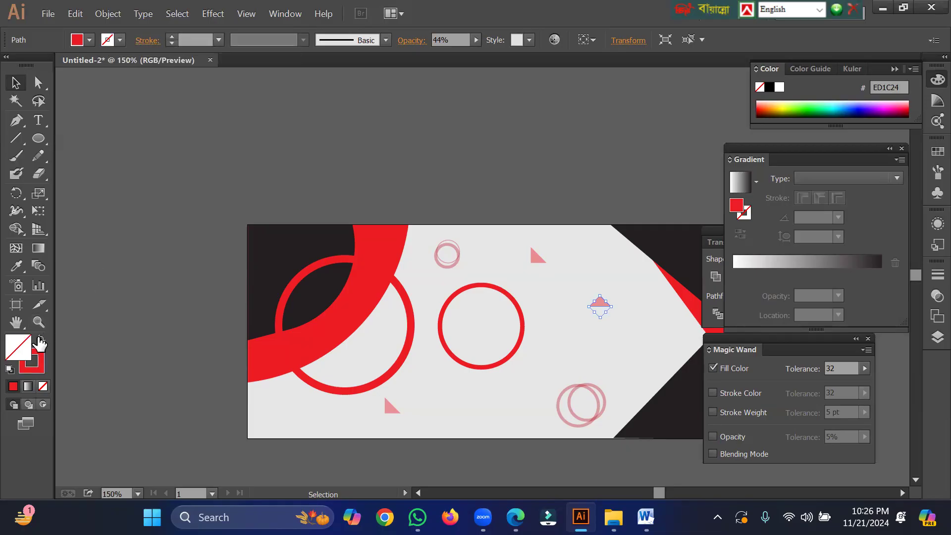
pyautogui.click(171, 35)
pyautogui.click(171, 36)
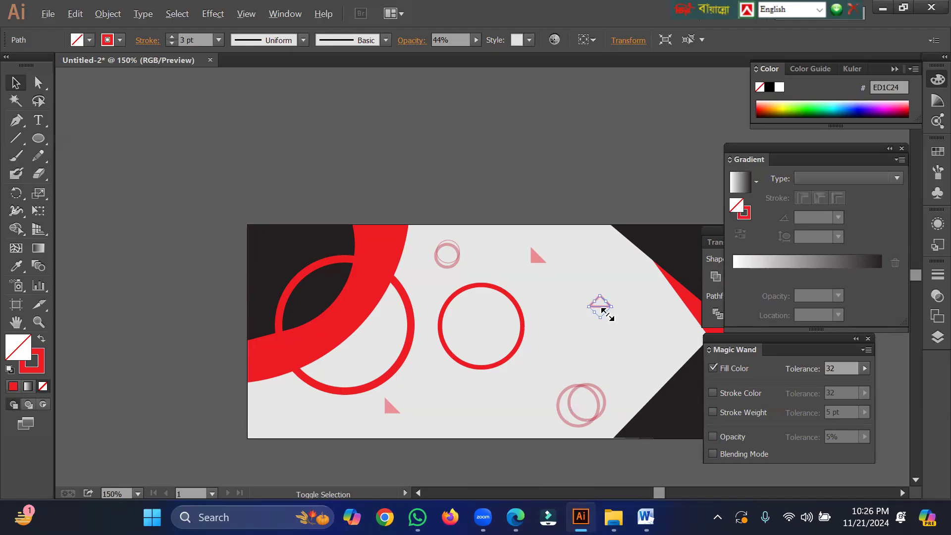
pyautogui.moveTo(608, 314)
pyautogui.mouseDown()
pyautogui.moveTo(618, 326)
pyautogui.moveTo(610, 321)
pyautogui.mouseUp()
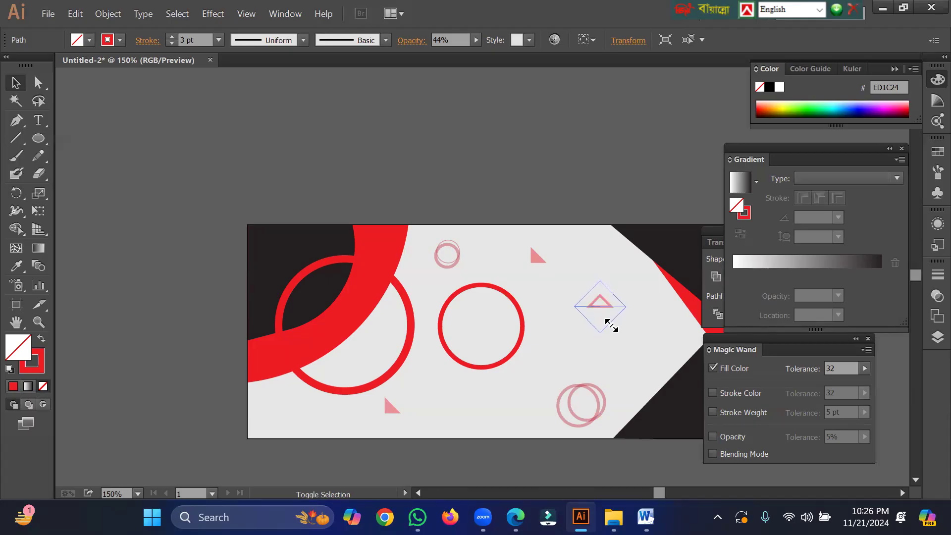
pyautogui.click(559, 174)
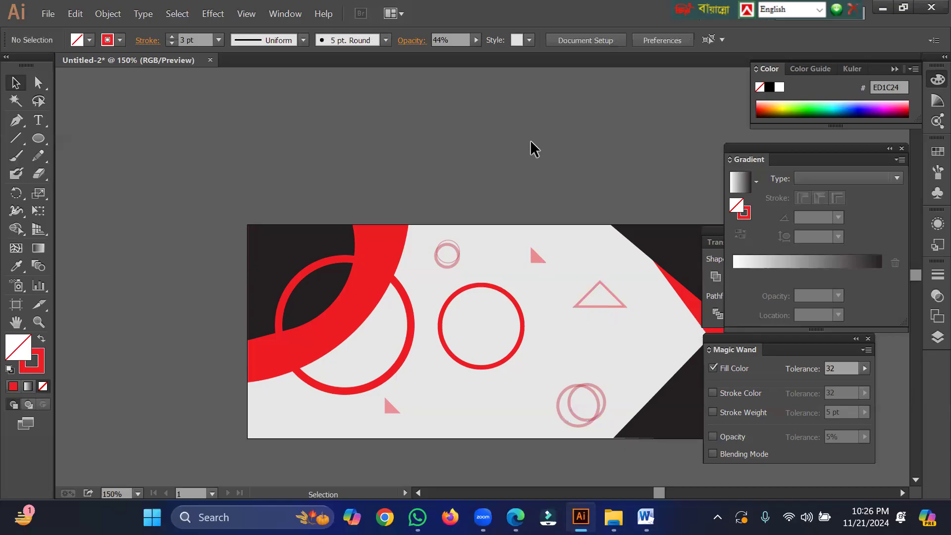
# Examine the reference web banner's text and decorative shapes up close, and bring the working banner back into view.
pyautogui.hotkey('ctrl', '-')
pyautogui.hotkey('ctrl', '-')
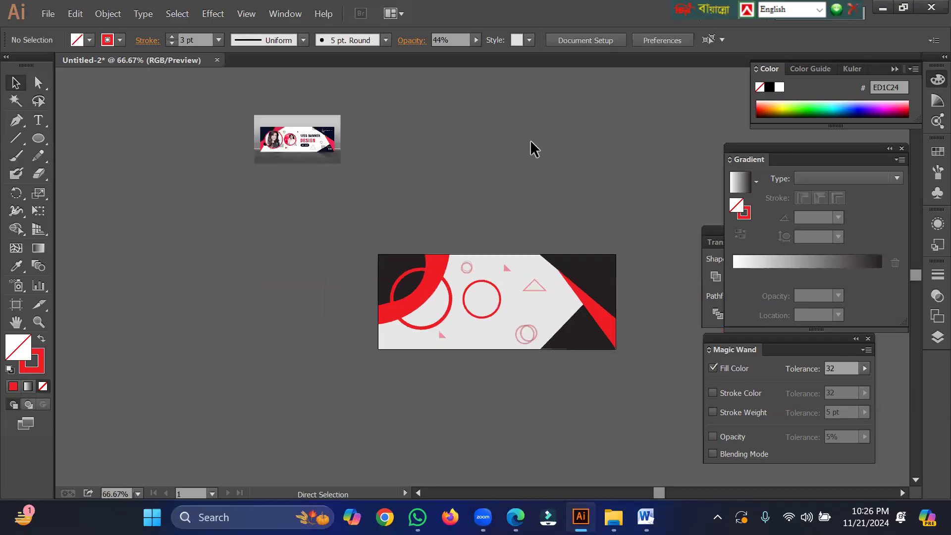
pyautogui.hotkey('ctrl', 'space')
pyautogui.moveTo(281, 119); pyautogui.dragTo(370, 177)
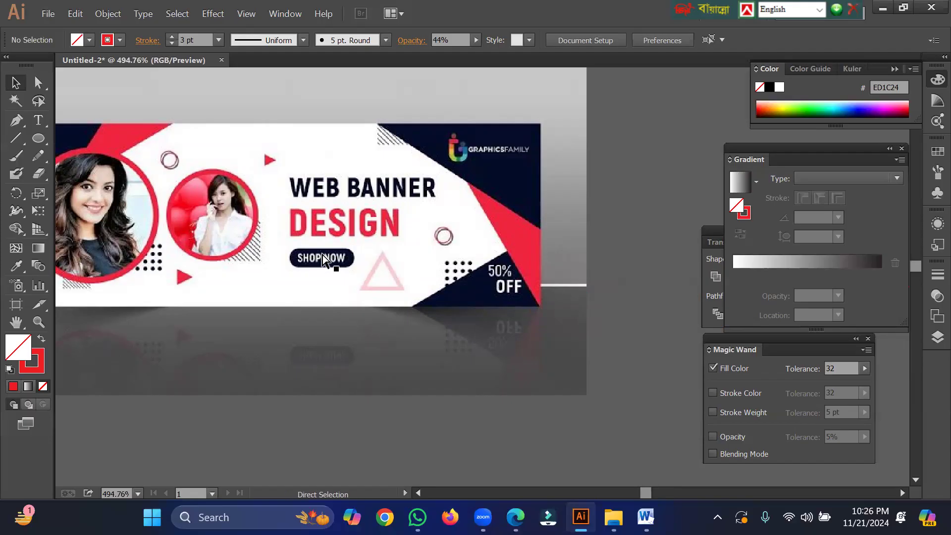
pyautogui.hotkey('ctrl', '-')
pyautogui.hotkey('ctrl', '-')
pyautogui.hotkey('ctrl', '-')
pyautogui.hotkey('ctrl', '-')
pyautogui.hotkey('ctrl', '-')
pyautogui.hotkey('ctrl', '-')
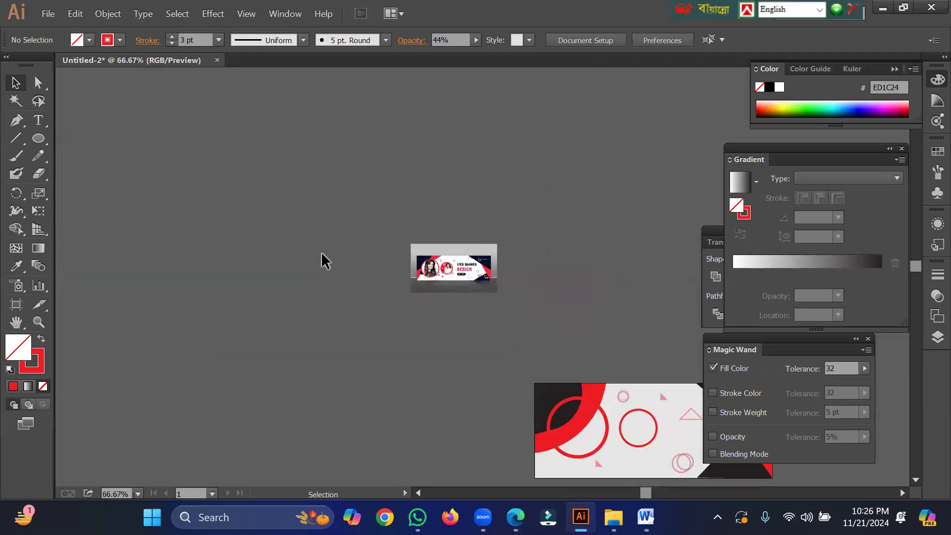
pyautogui.rightClick(545, 284)
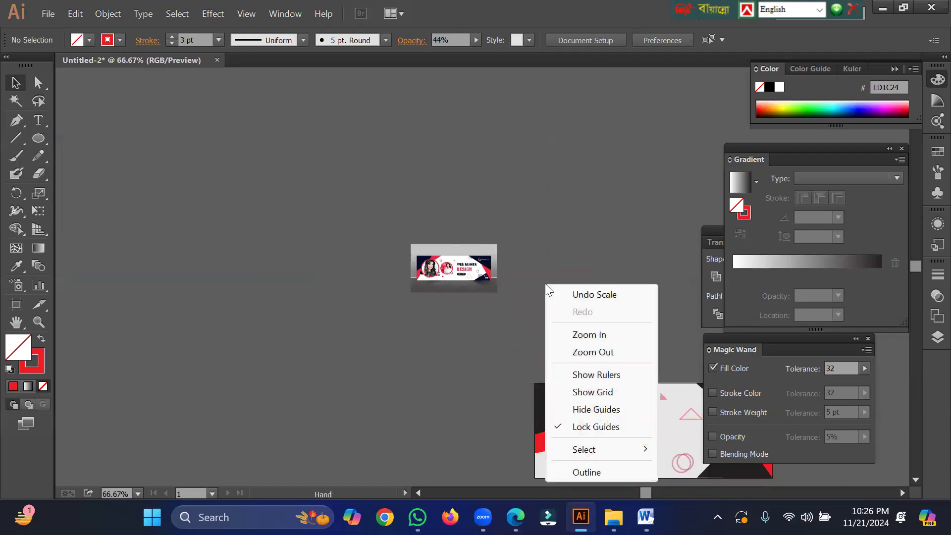
pyautogui.click(566, 240)
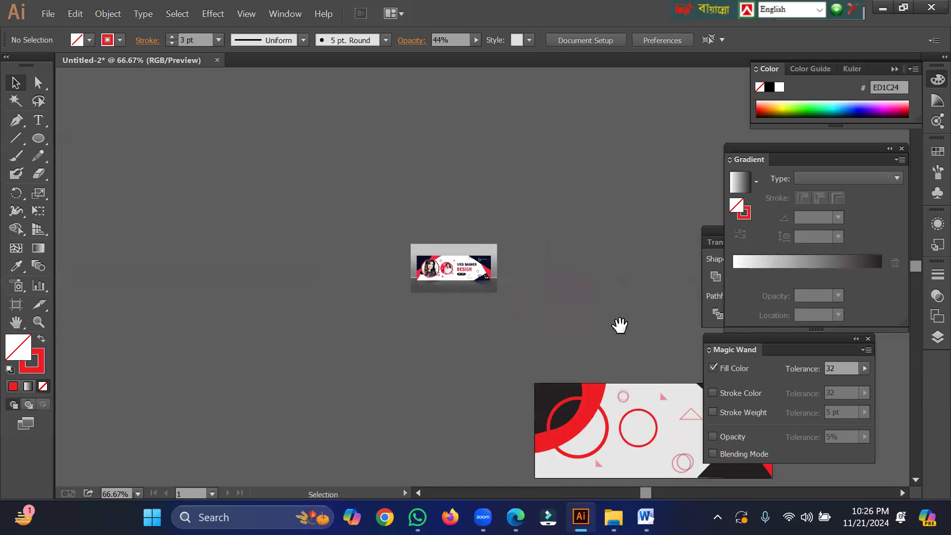
pyautogui.moveTo(619, 324); pyautogui.dragTo(427, 210)
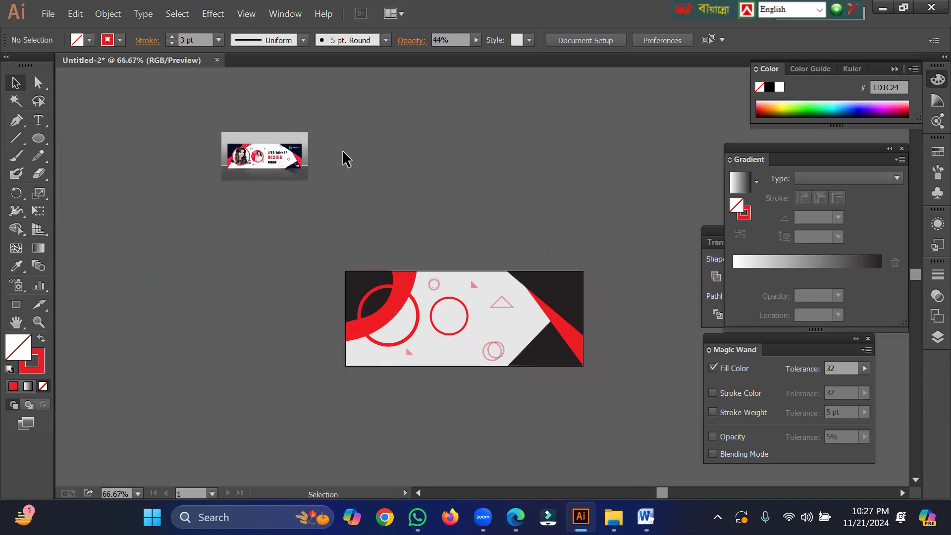
# Draw an unfilled, red-stroked thin rectangle about 3 in wide on the empty canvas above the banner.
pyautogui.click(37, 134)
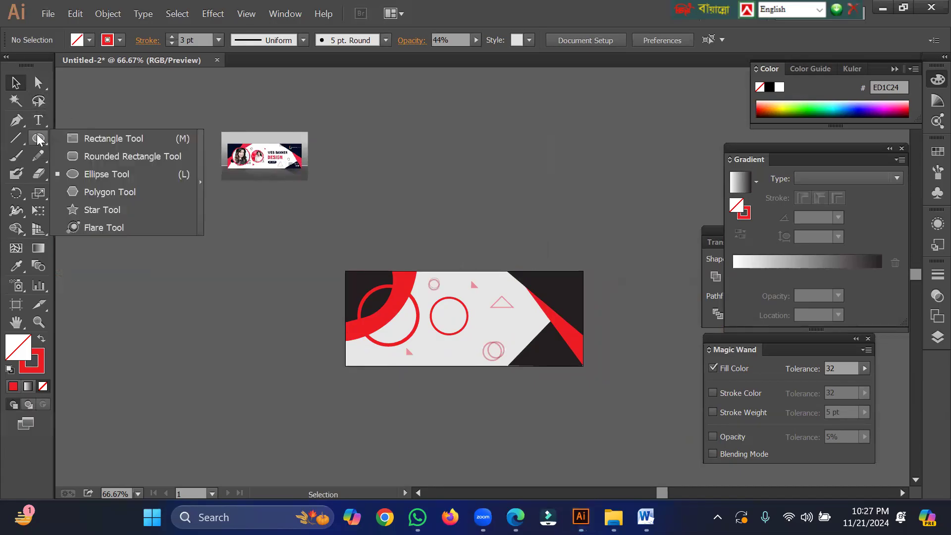
pyautogui.click(105, 139)
pyautogui.moveTo(425, 151); pyautogui.dragTo(497, 164)
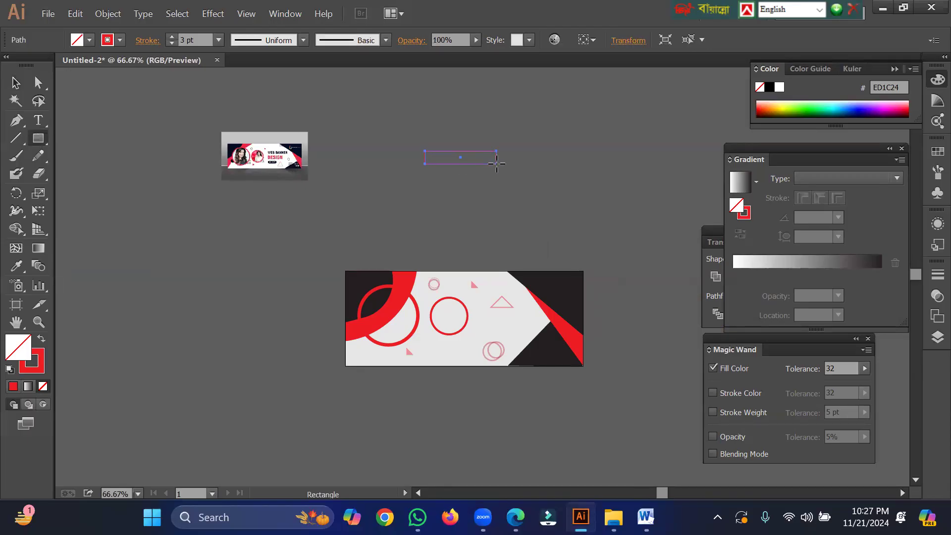
pyautogui.click(16, 84)
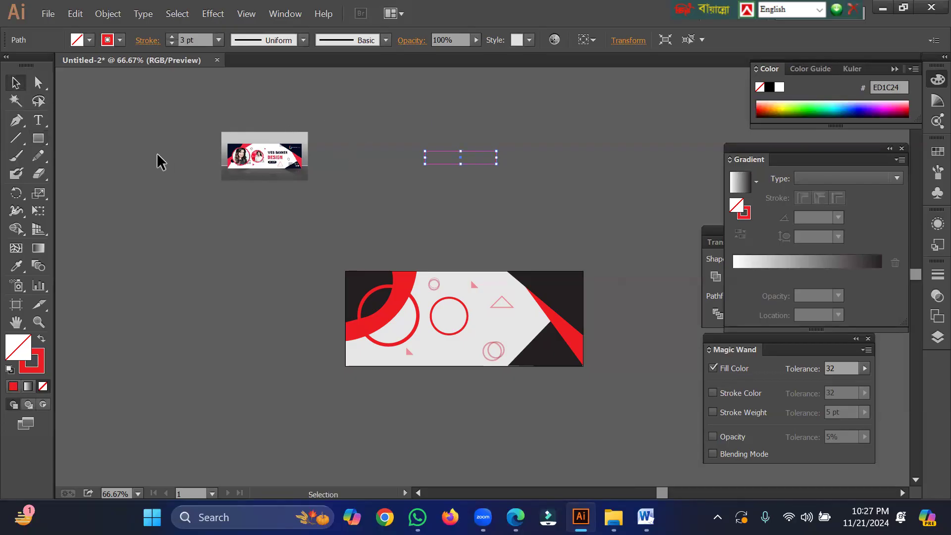
# Cut the thin rectangle's path with the Scissors tool near its lower-left and lower-right corners.
pyautogui.click(37, 172)
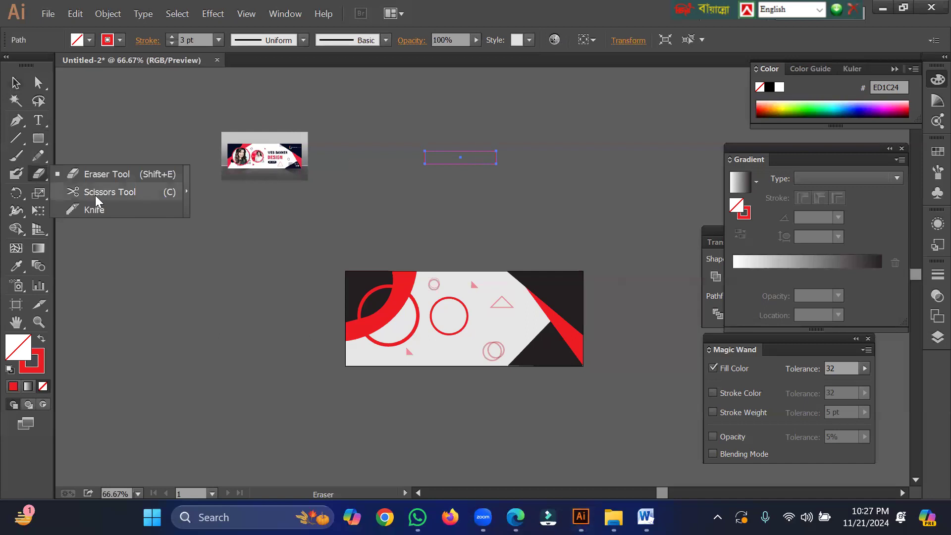
pyautogui.click(95, 195)
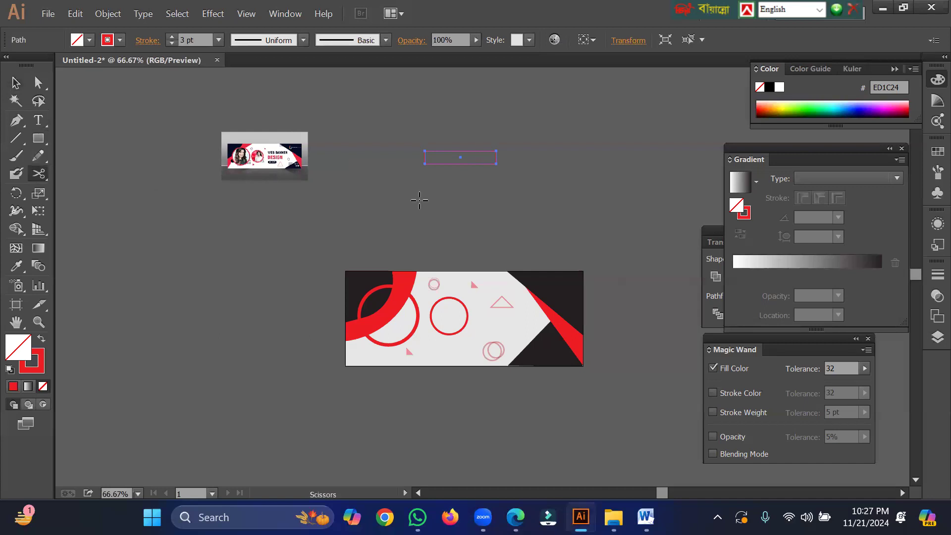
pyautogui.click(424, 166)
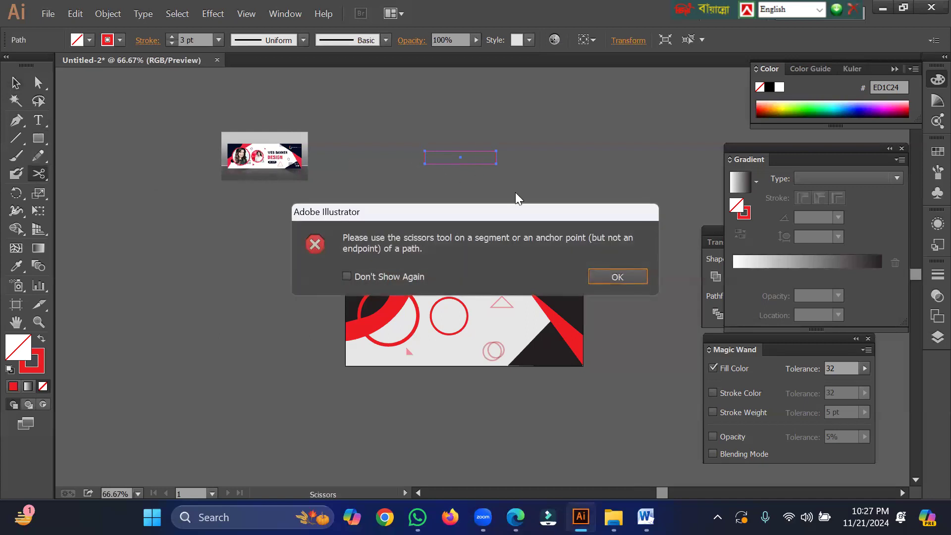
pyautogui.press('Return')
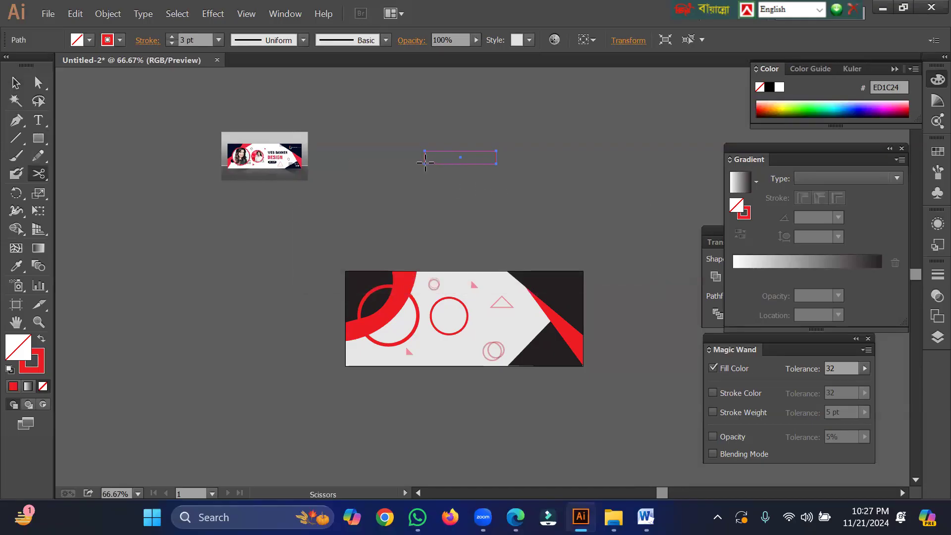
pyautogui.click(425, 161)
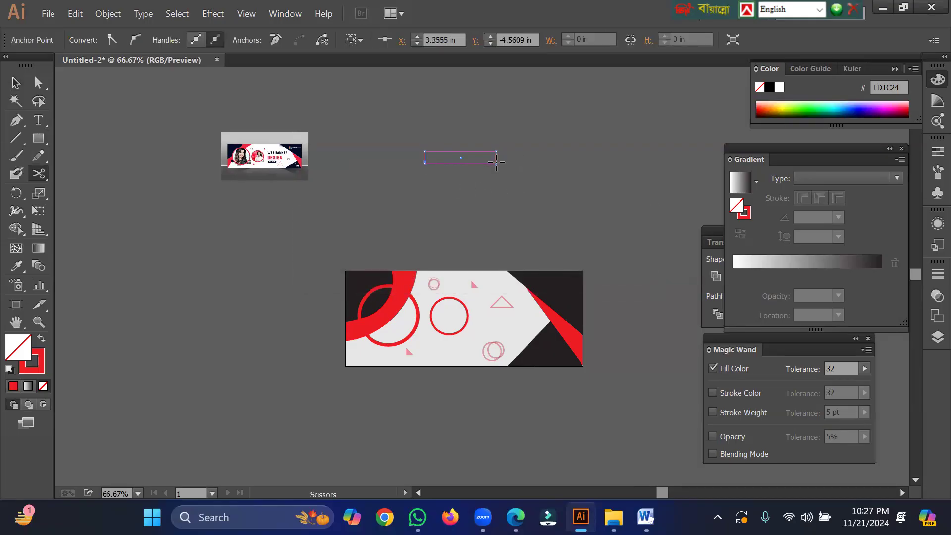
pyautogui.click(496, 163)
pyautogui.click(16, 83)
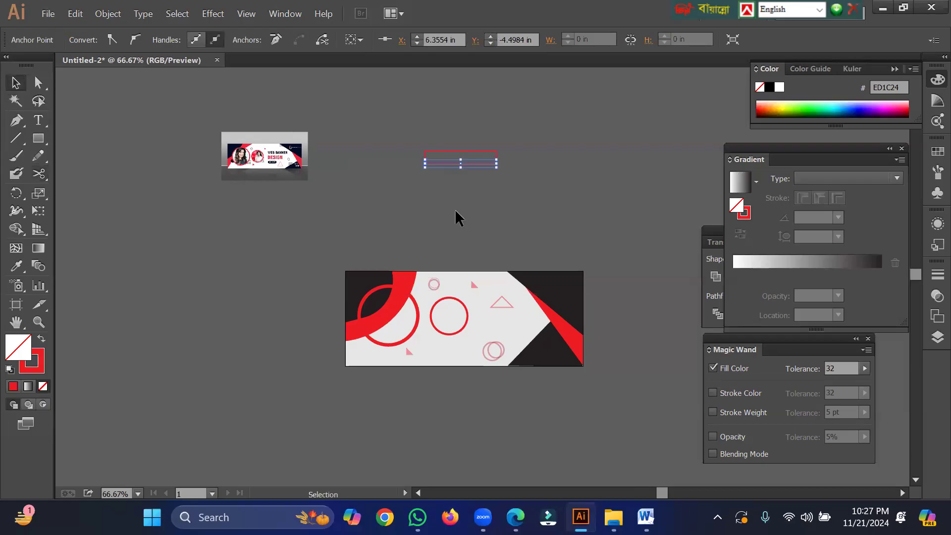
# Nudge the right end of the rectangle's cut lower segment down and back up close to the rectangle.
pyautogui.press('Down')
pyautogui.press('Down')
pyautogui.press('Down')
pyautogui.press('Down')
pyautogui.press('Down')
pyautogui.press('Down')
pyautogui.press('Down')
pyautogui.press('Down')
pyautogui.press('Down')
pyautogui.press('Down')
pyautogui.press('Down')
pyautogui.press('Down')
pyautogui.press('Down')
pyautogui.press('Down')
pyautogui.press('ctrl')
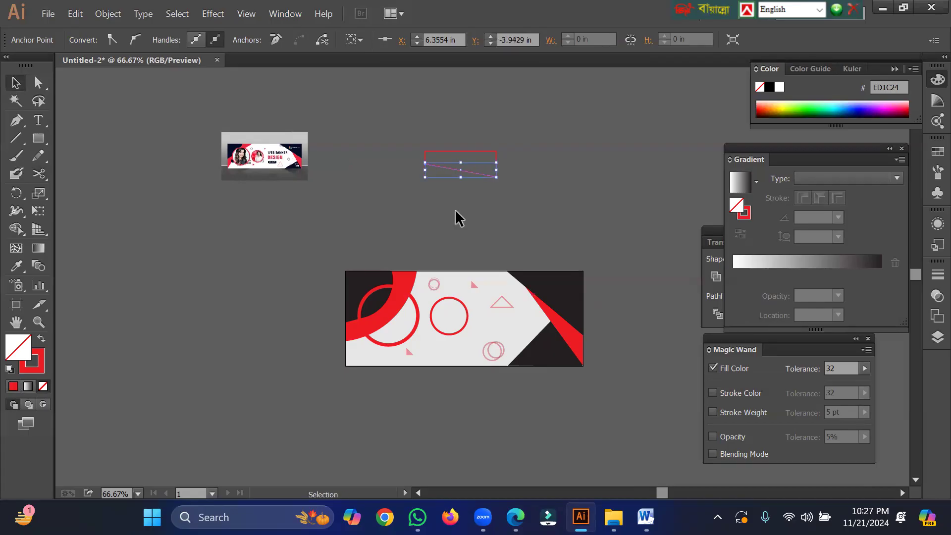
pyautogui.hotkey('ctrl', 'Up')
pyautogui.hotkey('ctrl', 'Up')
pyautogui.hotkey('ctrl', 'Up')
pyautogui.hotkey('ctrl', 'Up')
pyautogui.hotkey('ctrl', 'Up')
pyautogui.hotkey('ctrl', 'Up')
pyautogui.hotkey('ctrl', 'Up')
pyautogui.hotkey('ctrl', 'Up')
pyautogui.hotkey('ctrl', 'Up')
pyautogui.hotkey('ctrl', 'Up')
pyautogui.hotkey('ctrl', 'Up')
pyautogui.hotkey('ctrl', 'Up')
pyautogui.hotkey('ctrl', 'Up')
pyautogui.hotkey('ctrl', 'Up')
pyautogui.hotkey('ctrl', 'Up')
pyautogui.hotkey('ctrl', 'Up')
pyautogui.hotkey('ctrl', 'Up')
pyautogui.hotkey('ctrl', 'Up')
pyautogui.hotkey('ctrl', 'Up')
pyautogui.hotkey('ctrl', 'Up')
pyautogui.hotkey('ctrl', 'Up')
pyautogui.hotkey('ctrl', 'Up')
pyautogui.hotkey('ctrl', 'Up')
pyautogui.hotkey('ctrl', 'Up')
pyautogui.hotkey('ctrl', 'Up')
pyautogui.hotkey('ctrl', 'Up')
pyautogui.hotkey('ctrl', 'Up')
pyautogui.hotkey('ctrl', 'Up')
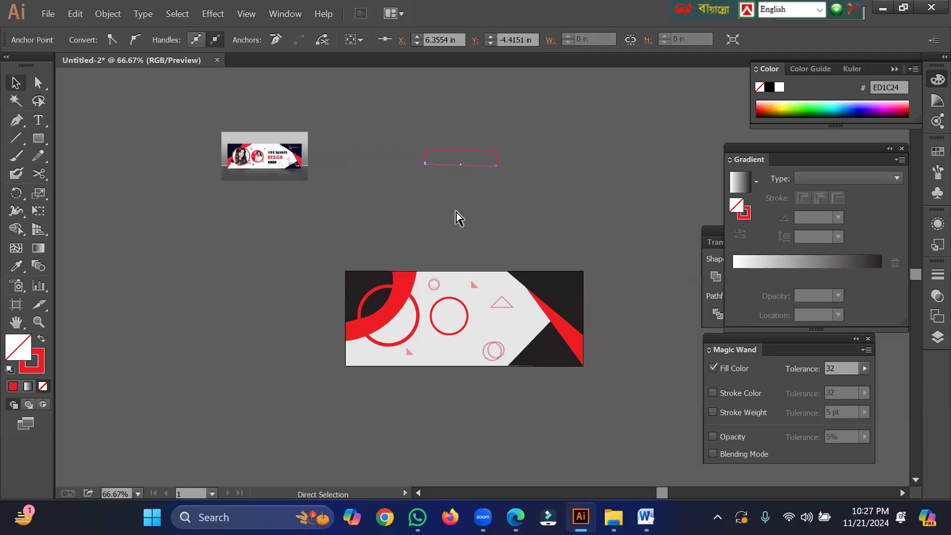
# Try to cut the thin red outline at its lower-left corner with the Scissors tool.
pyautogui.scroll(2, 414, 92)
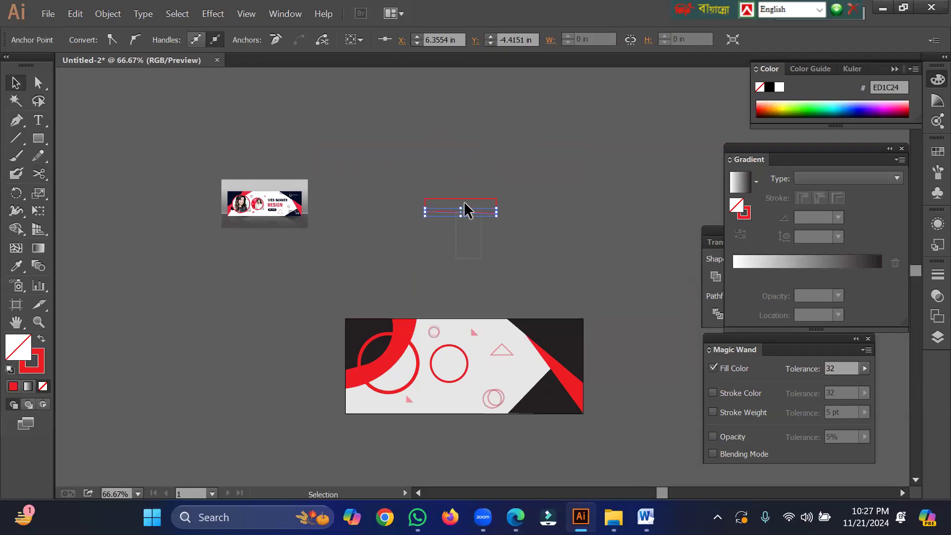
pyautogui.hotkey('ctrl', 'space')
pyautogui.moveTo(441, 193); pyautogui.dragTo(471, 236)
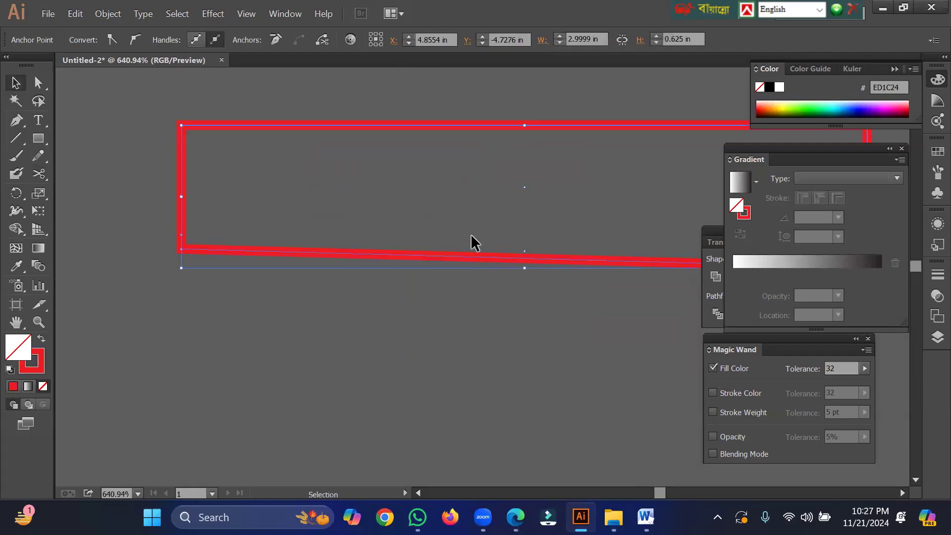
pyautogui.click(274, 328)
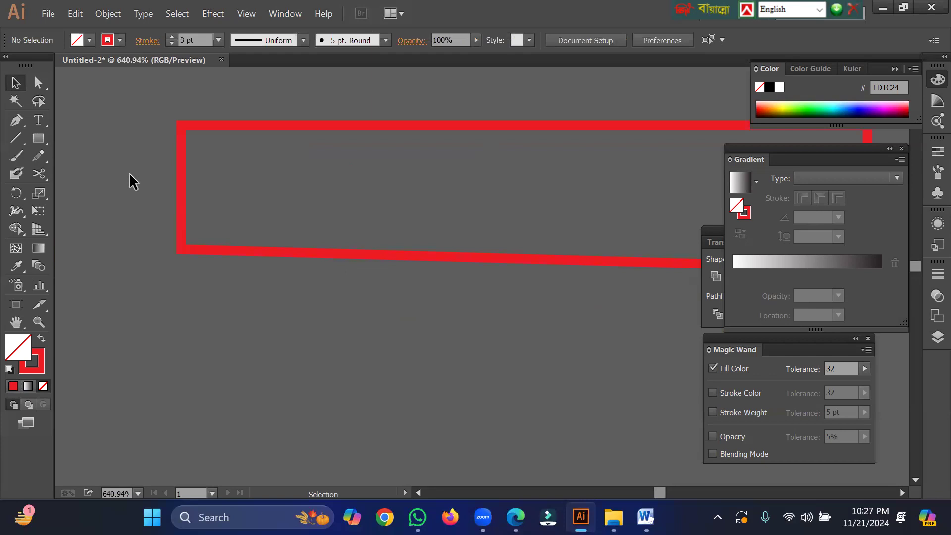
pyautogui.moveTo(223, 253); pyautogui.dragTo(225, 256)
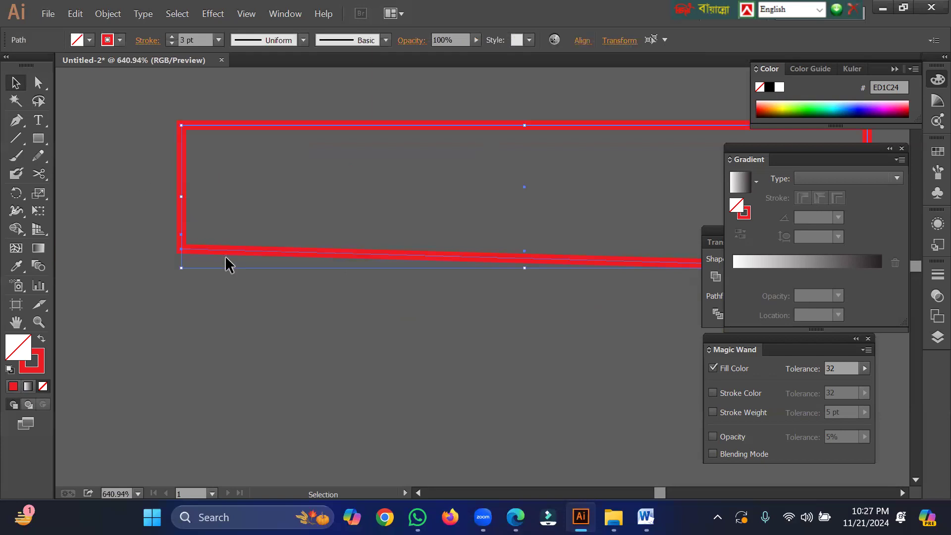
pyautogui.click(37, 174)
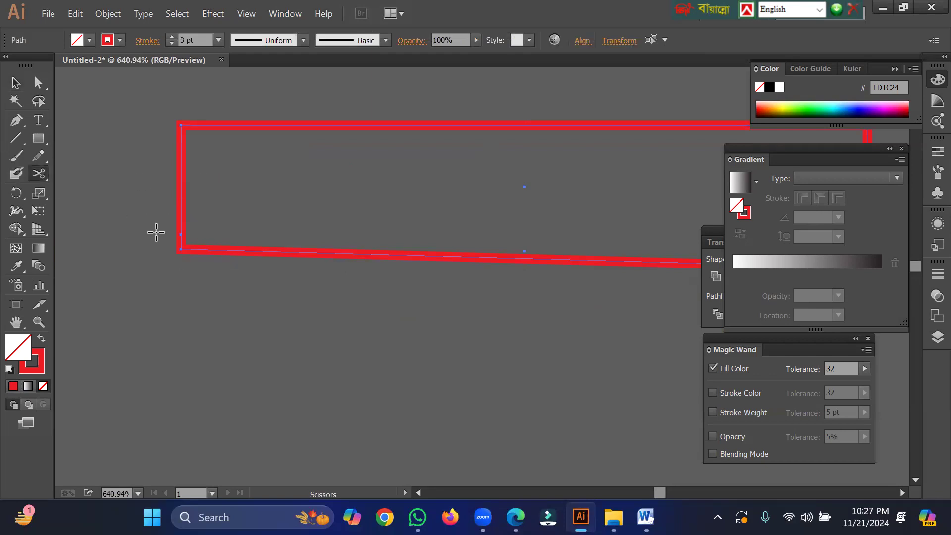
pyautogui.click(181, 251)
pyautogui.press('Return')
pyautogui.click(179, 248)
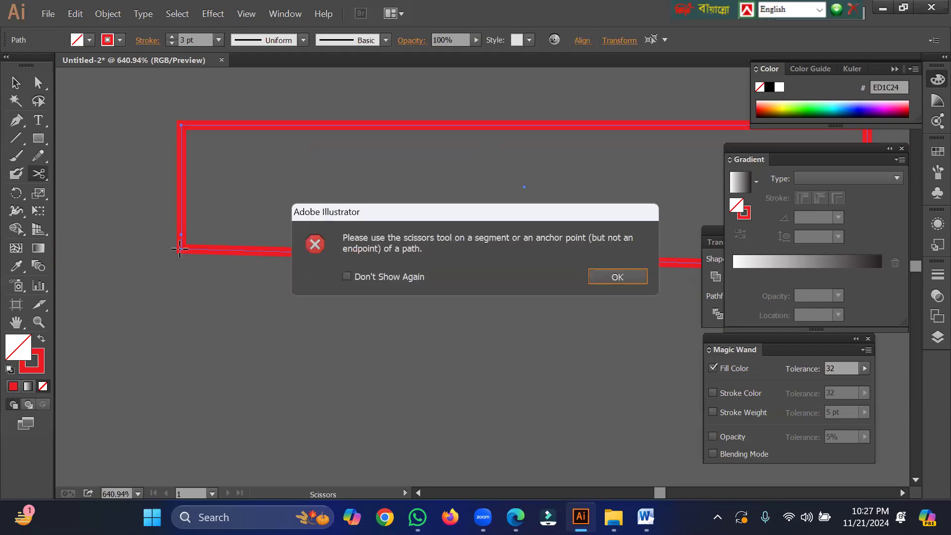
pyautogui.press('Return')
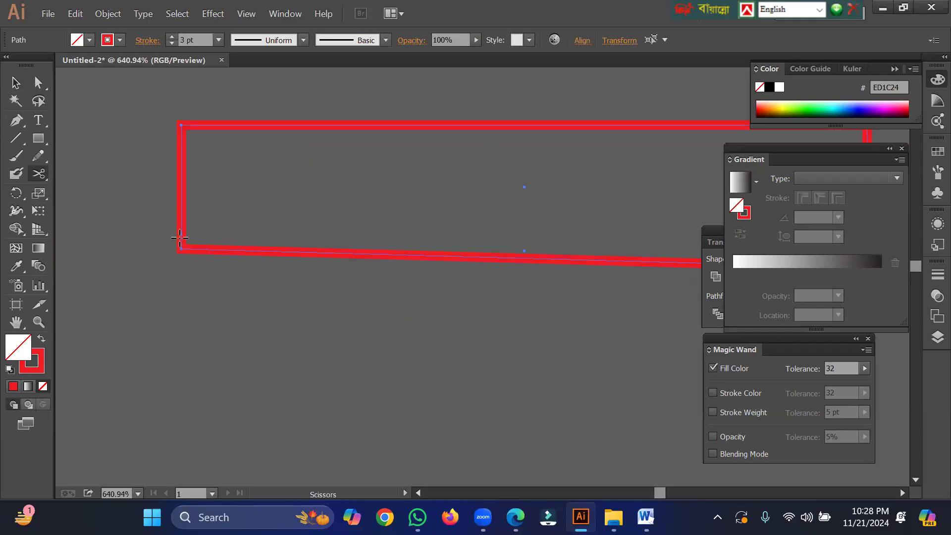
pyautogui.click(180, 237)
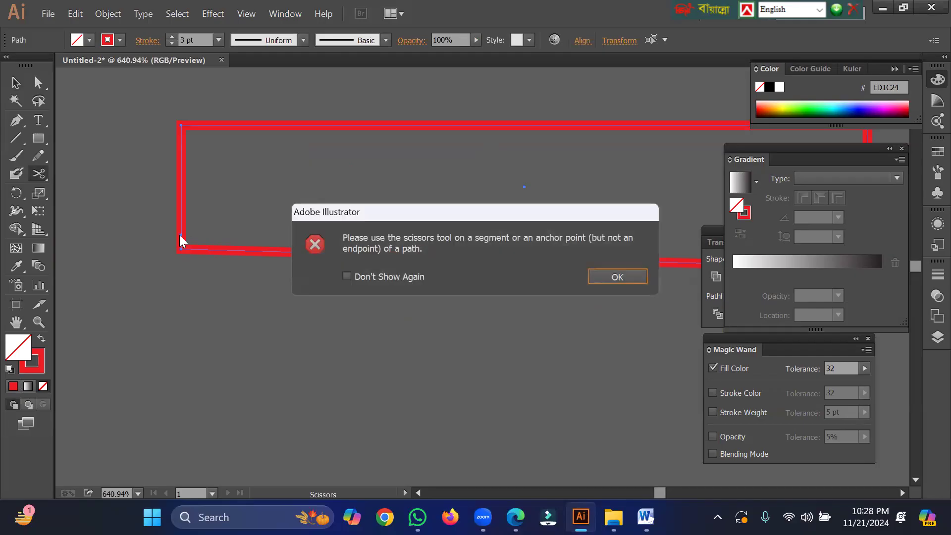
pyautogui.press('Return')
# Duplicate the whole thin red outline into the empty canvas just above the original.
pyautogui.press('v')
pyautogui.hotkey('ctrl', '-')
pyautogui.hotkey('ctrl', '-')
pyautogui.hotkey('ctrl', '-')
pyautogui.hotkey('ctrl', '-')
pyautogui.hotkey('ctrl', '-')
pyautogui.press('c')
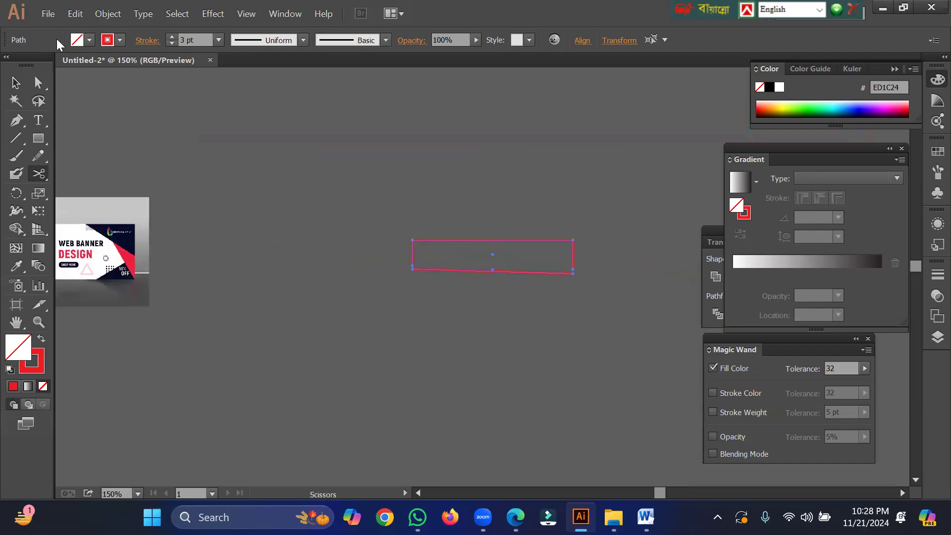
pyautogui.click(15, 83)
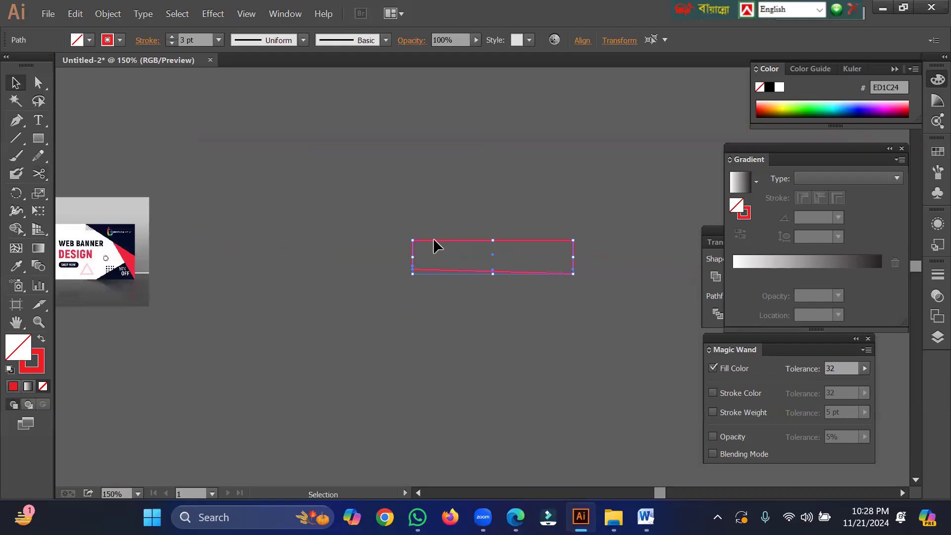
pyautogui.moveTo(433, 240); pyautogui.dragTo(425, 175)
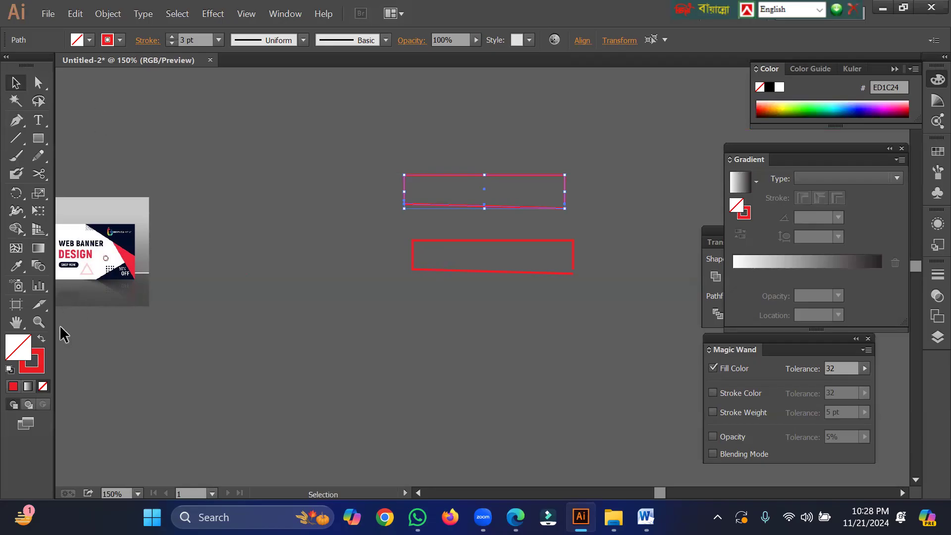
# Give the duplicated outline a solid black fill and no stroke.
pyautogui.click(41, 341)
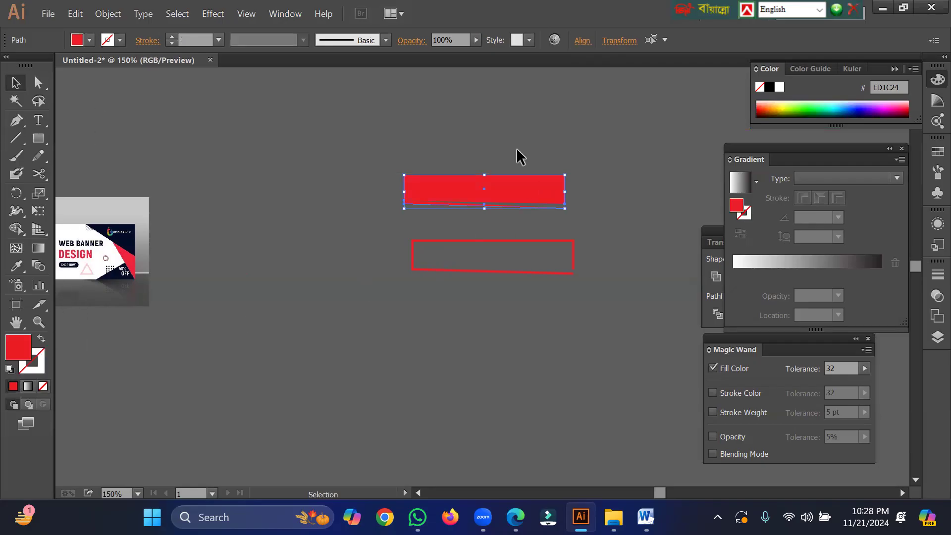
pyautogui.click(77, 40)
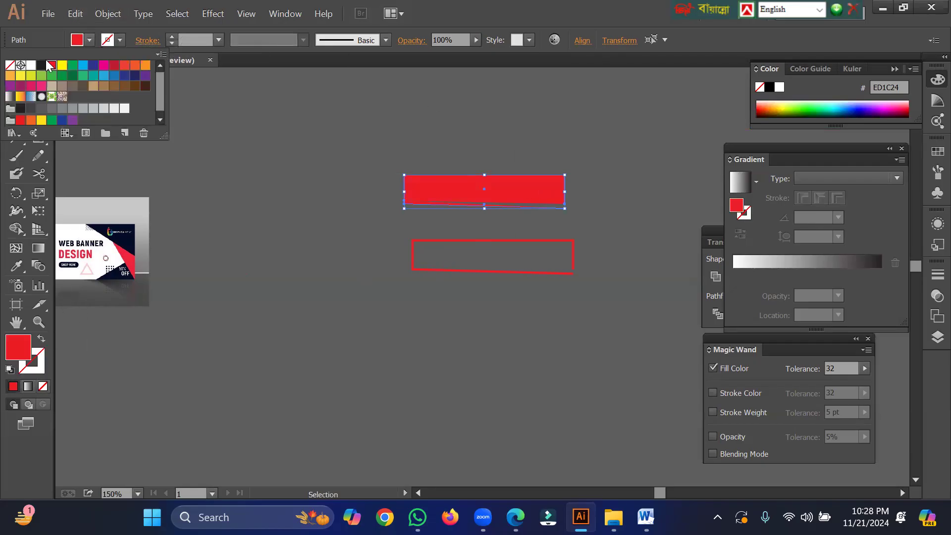
pyautogui.click(42, 66)
pyautogui.click(535, 141)
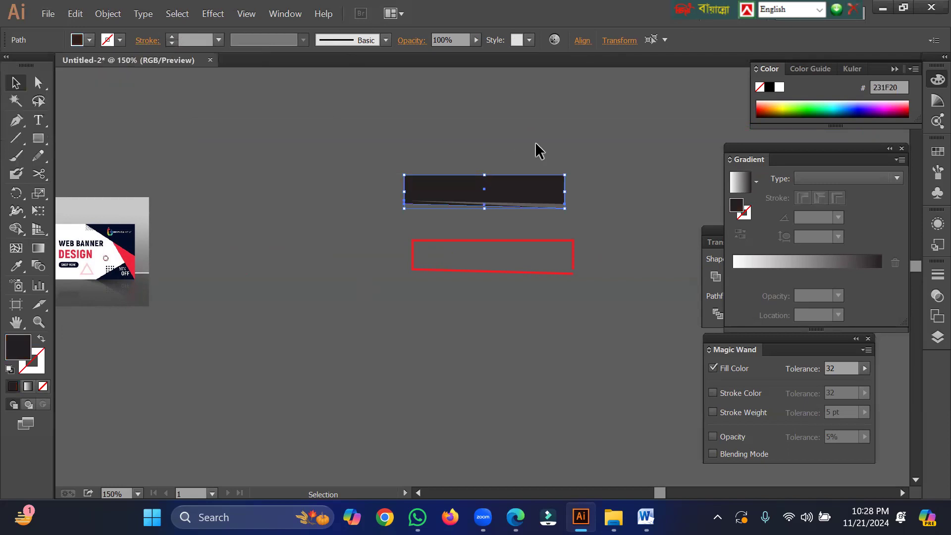
pyautogui.click(483, 129)
# Enlarge the black rectangle and place it over all but the original outline's lower edge, then delete the leftover black sliver.
pyautogui.moveTo(441, 190)
pyautogui.mouseDown()
pyautogui.moveTo(477, 239)
pyautogui.moveTo(444, 249)
pyautogui.moveTo(430, 202)
pyautogui.mouseUp()
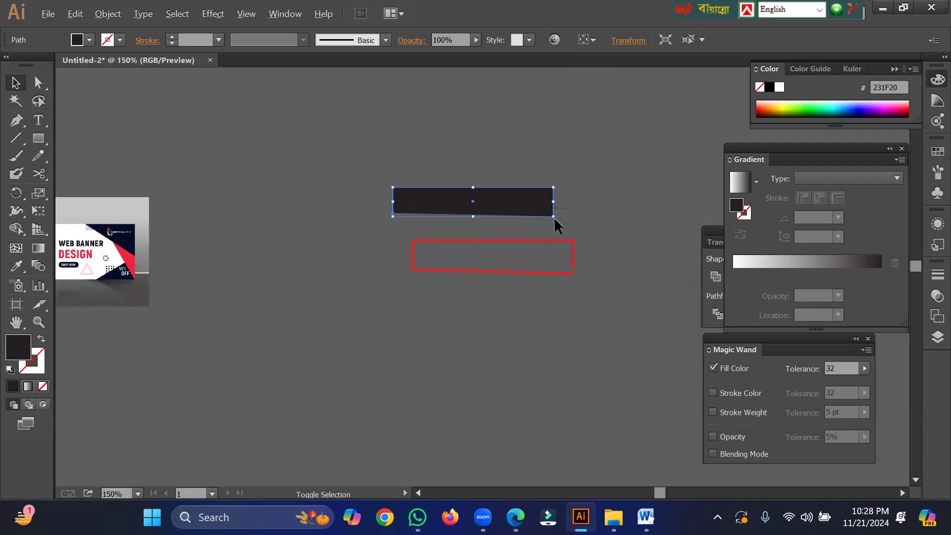
pyautogui.moveTo(551, 216); pyautogui.dragTo(601, 243)
pyautogui.moveTo(505, 206); pyautogui.dragTo(519, 247)
pyautogui.press('Down')
pyautogui.press('Down')
pyautogui.press('Down')
pyautogui.press('Down')
pyautogui.press('Down')
pyautogui.press('Down')
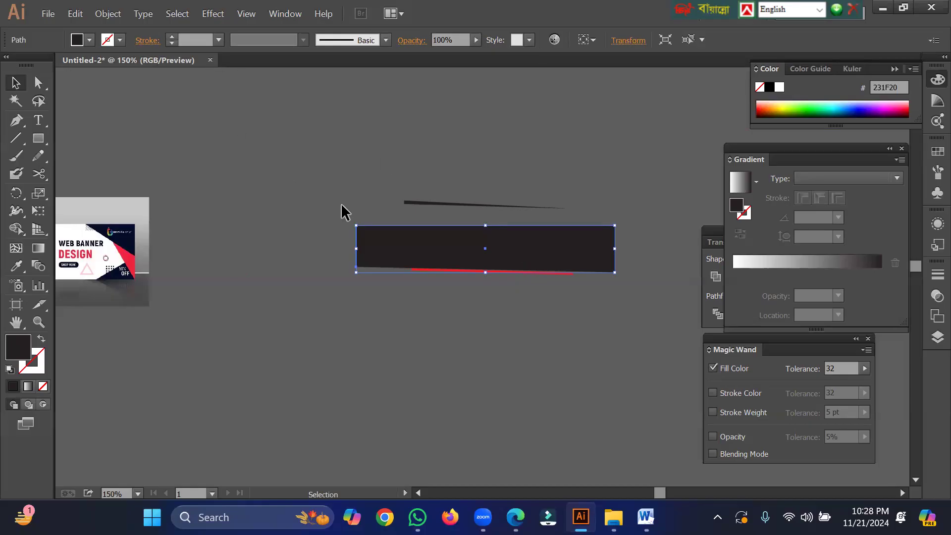
pyautogui.click(422, 203)
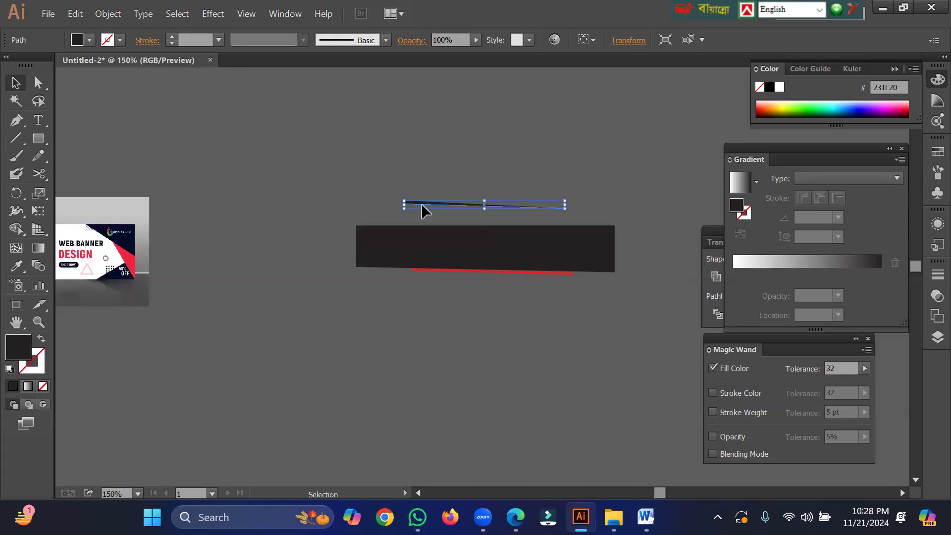
pyautogui.press('Delete')
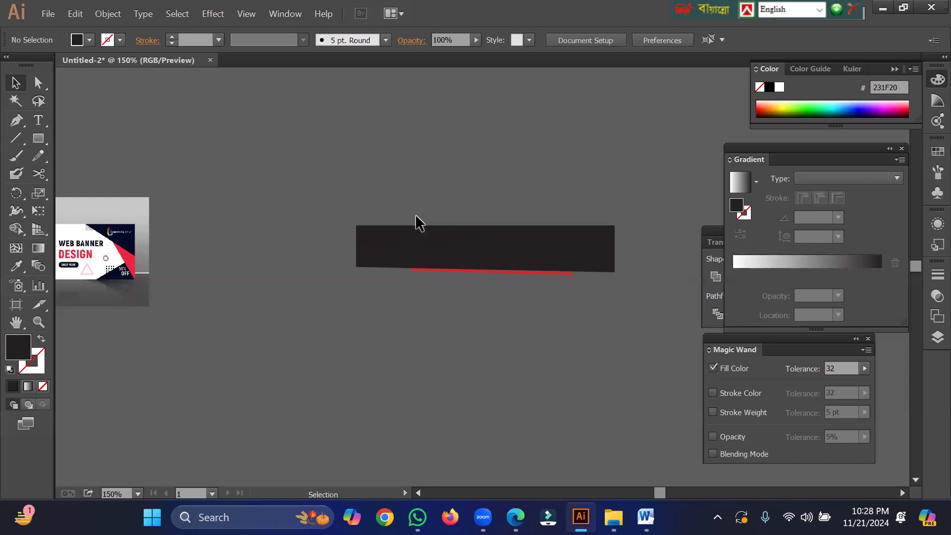
# Remove the black rectangle and the outline parts it covers with the Shape Builder tool, keeping only the lower red line.
pyautogui.moveTo(395, 193); pyautogui.dragTo(448, 292)
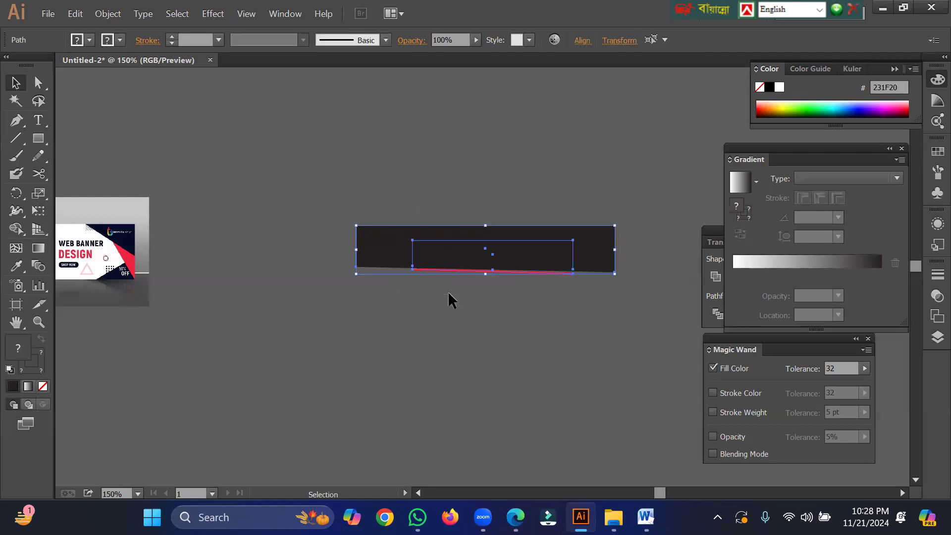
pyautogui.click(16, 229)
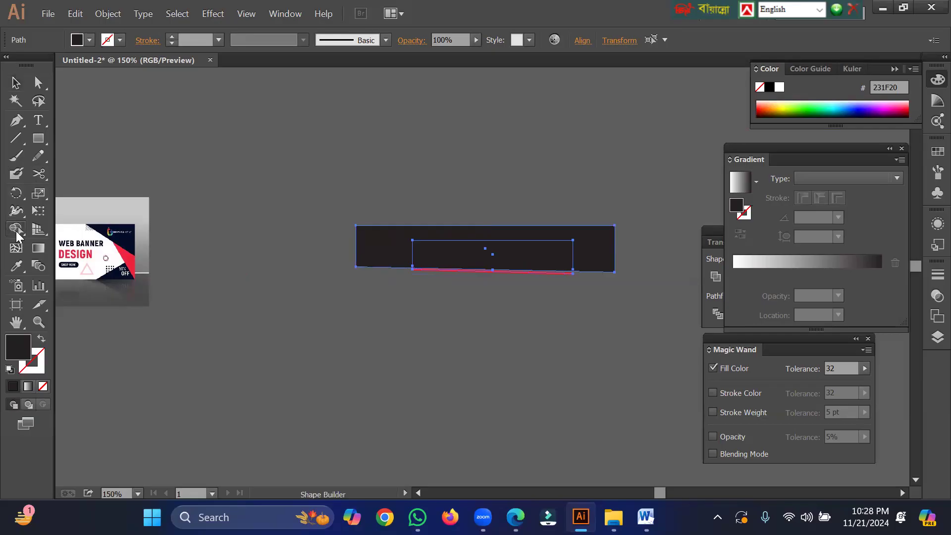
pyautogui.keyDown('alt'); pyautogui.click(584, 231); pyautogui.keyUp('alt')
pyautogui.keyDown('alt'); pyautogui.click(514, 240); pyautogui.keyUp('alt')
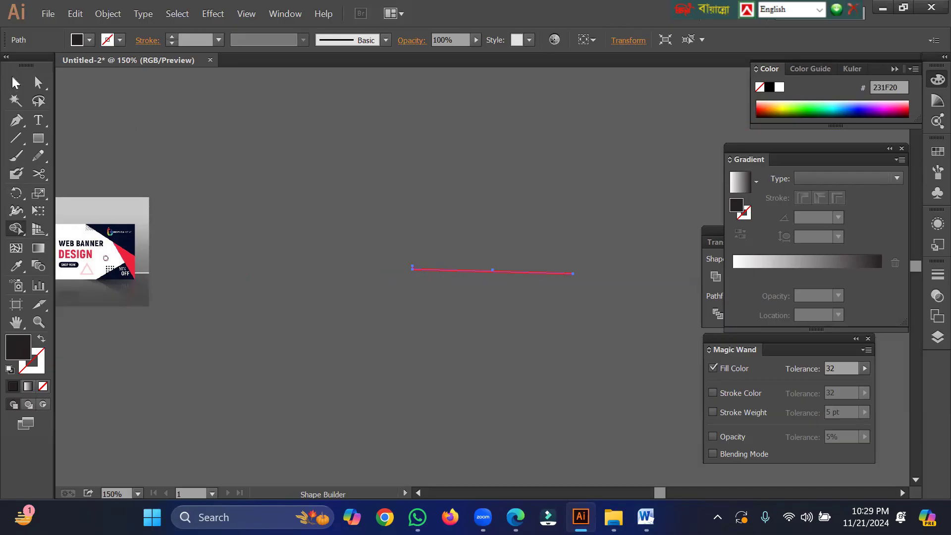
pyautogui.click(16, 88)
pyautogui.click(450, 198)
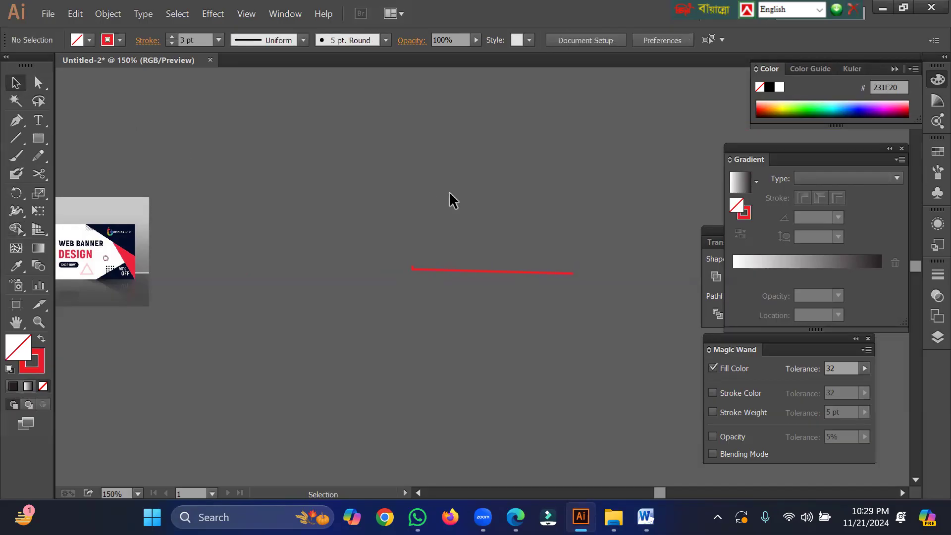
# Draw an unfilled red-stroked rectangle about 0.22 by 0.24 in around the short upright stub at the line's left end.
pyautogui.moveTo(378, 245); pyautogui.dragTo(490, 337)
pyautogui.hotkey('ctrl', 'space')
pyautogui.moveTo(387, 251); pyautogui.dragTo(417, 300)
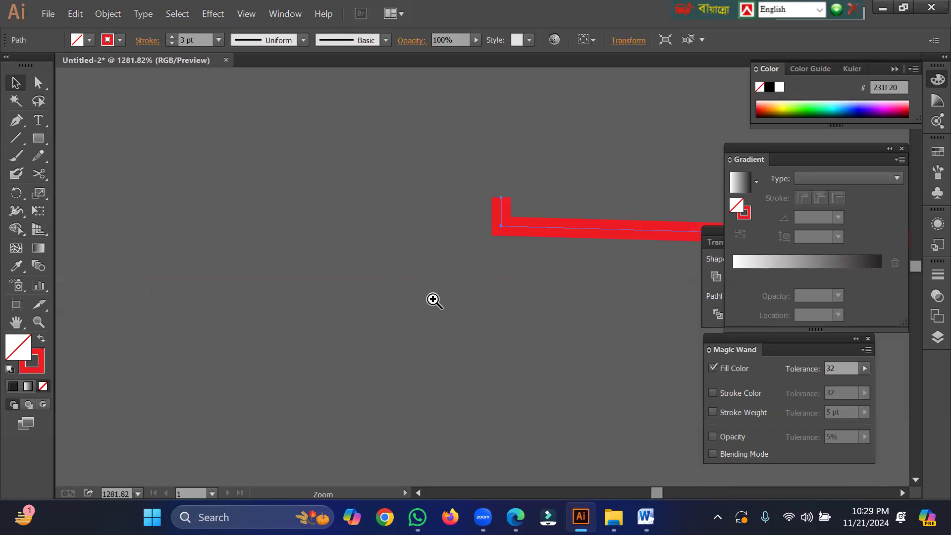
pyautogui.moveTo(507, 143); pyautogui.dragTo(367, 140)
pyautogui.click(38, 138)
pyautogui.moveTo(325, 155); pyautogui.dragTo(423, 263)
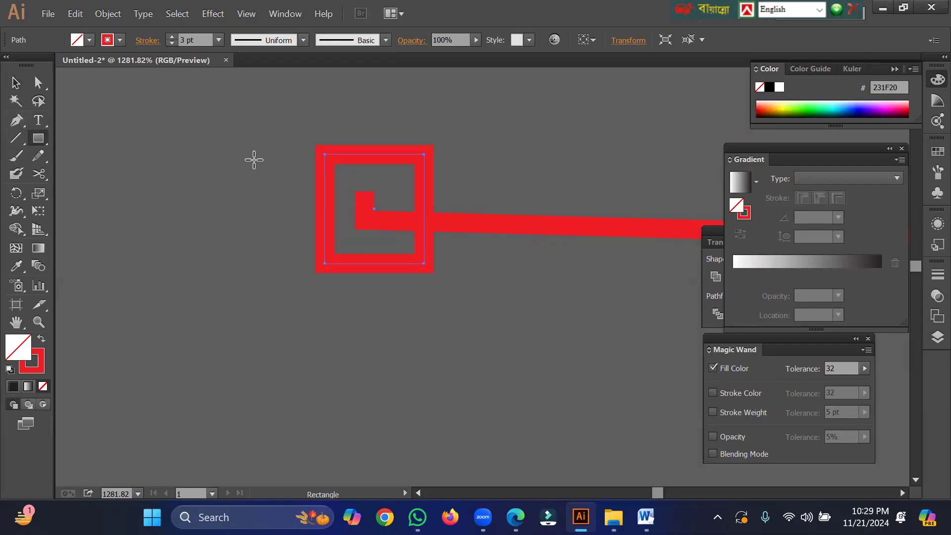
# Try to trim the line's left stub with the rectangle using Shape Builder, and undo the removal of the line.
pyautogui.click(15, 83)
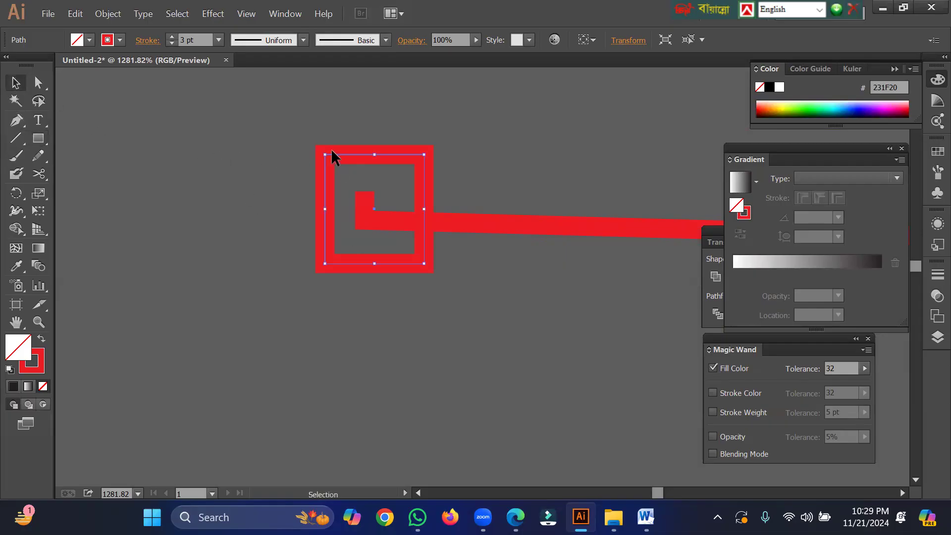
pyautogui.click(277, 118)
pyautogui.hotkey('ctrl', 'a')
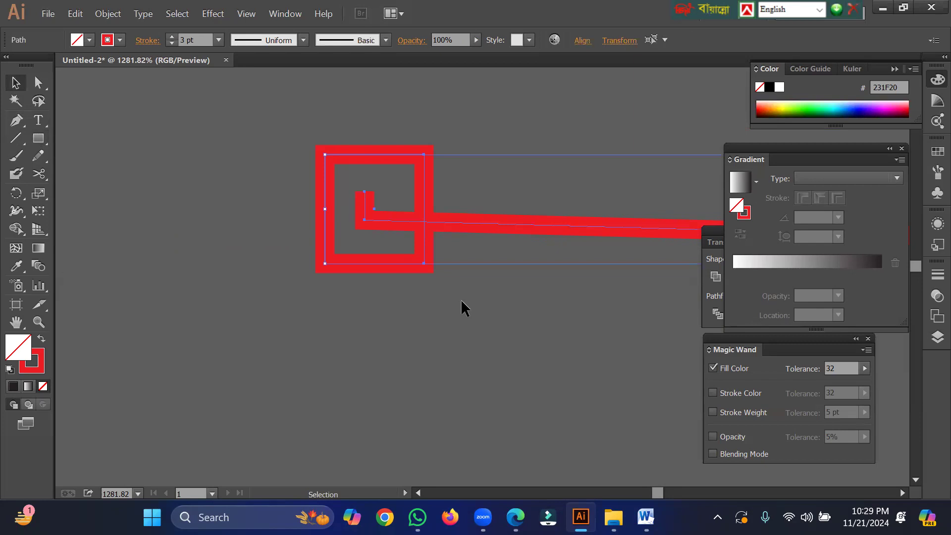
pyautogui.click(16, 229)
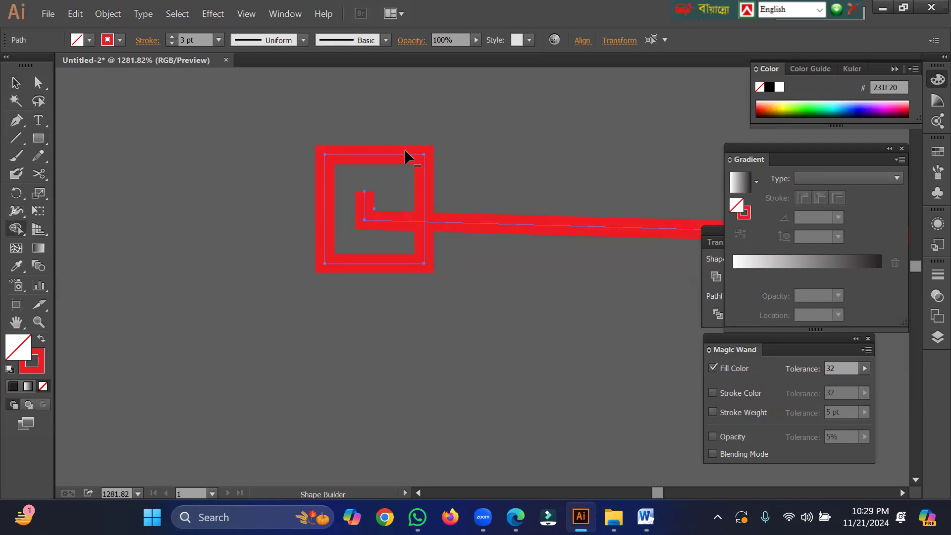
pyautogui.keyDown('alt'); pyautogui.click(391, 163); pyautogui.keyUp('alt')
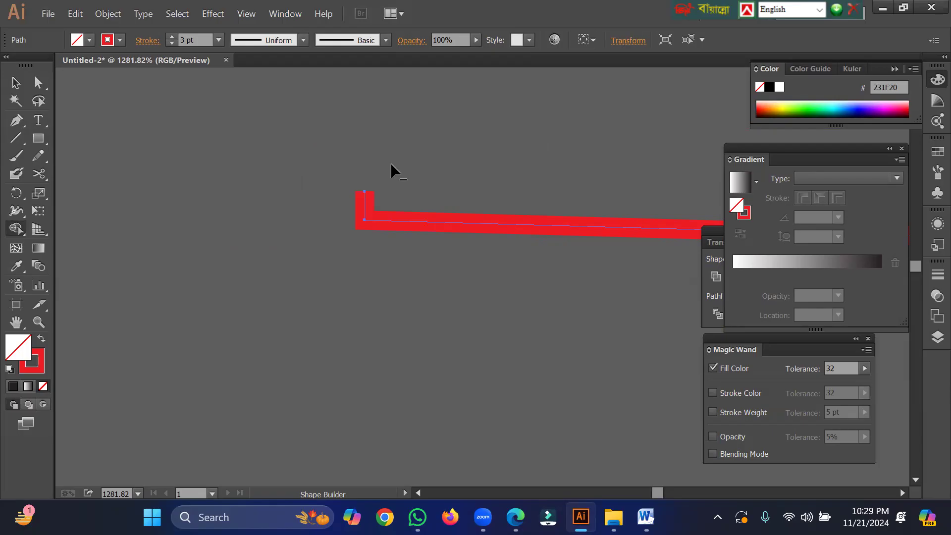
pyautogui.keyDown('alt'); pyautogui.click(364, 201); pyautogui.keyUp('alt')
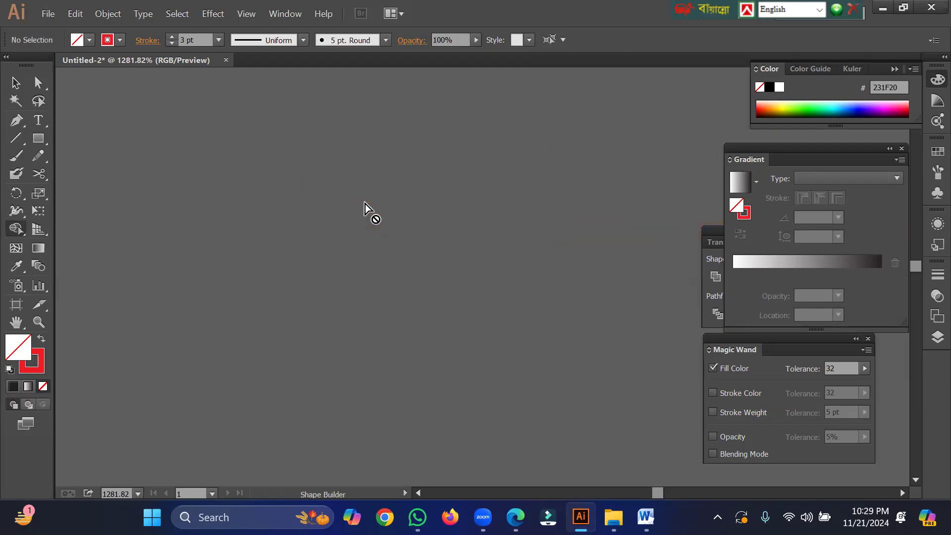
pyautogui.hotkey('ctrl', 'z')
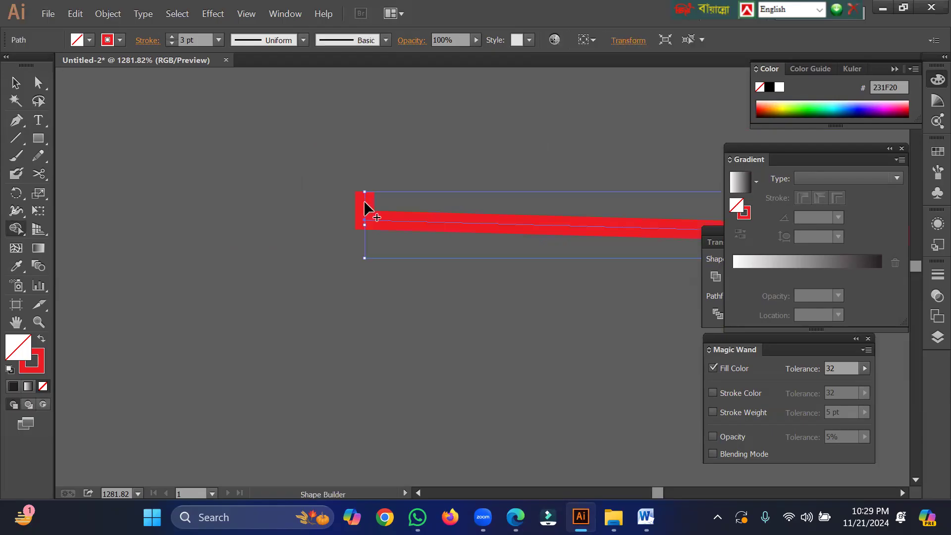
# Draw a rectangle over the stub at the line's left end and give it a solid red fill without stroke.
pyautogui.click(35, 139)
pyautogui.click(383, 263)
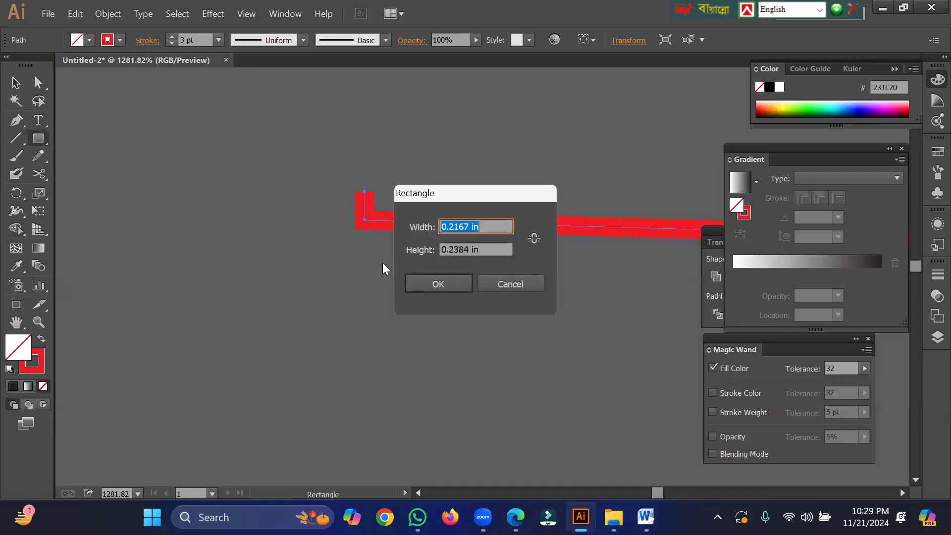
pyautogui.press('Escape')
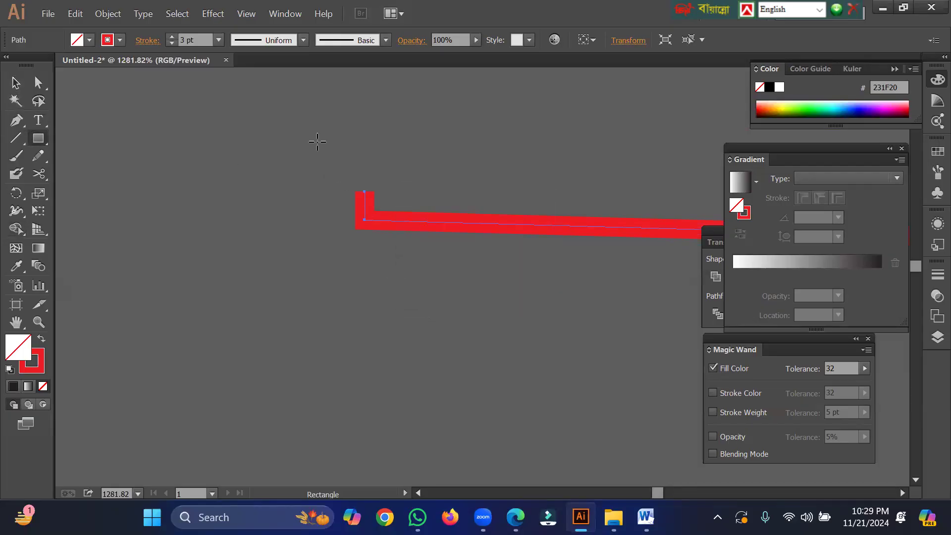
pyautogui.moveTo(318, 146); pyautogui.dragTo(408, 274)
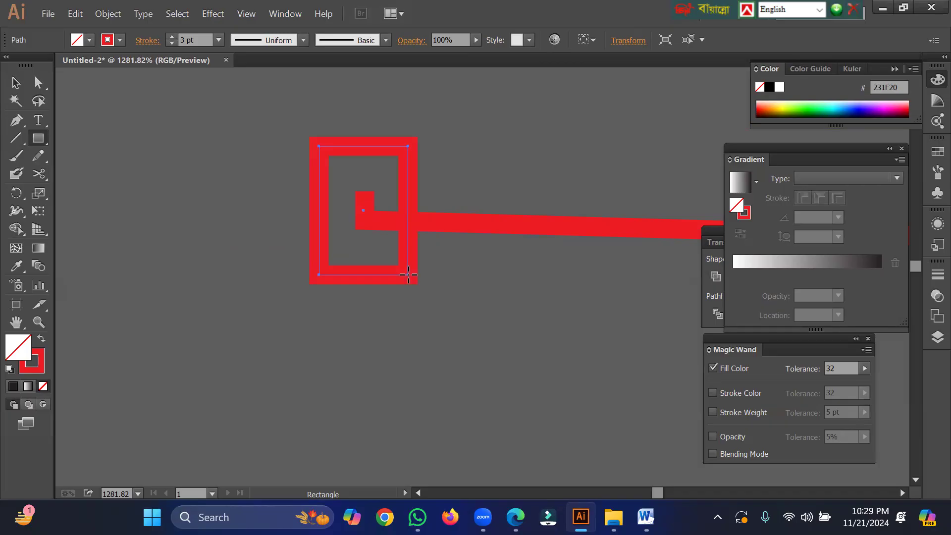
pyautogui.click(41, 341)
pyautogui.click(16, 84)
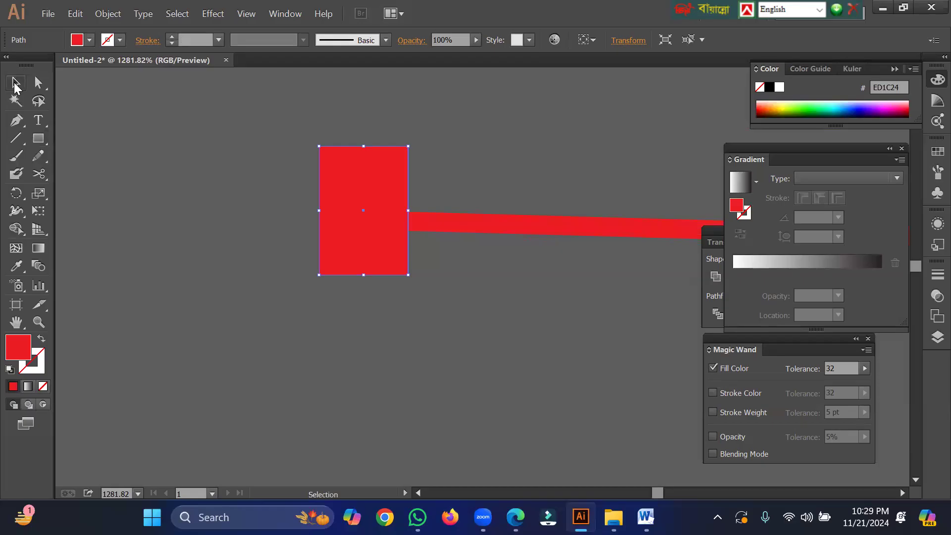
pyautogui.click(277, 129)
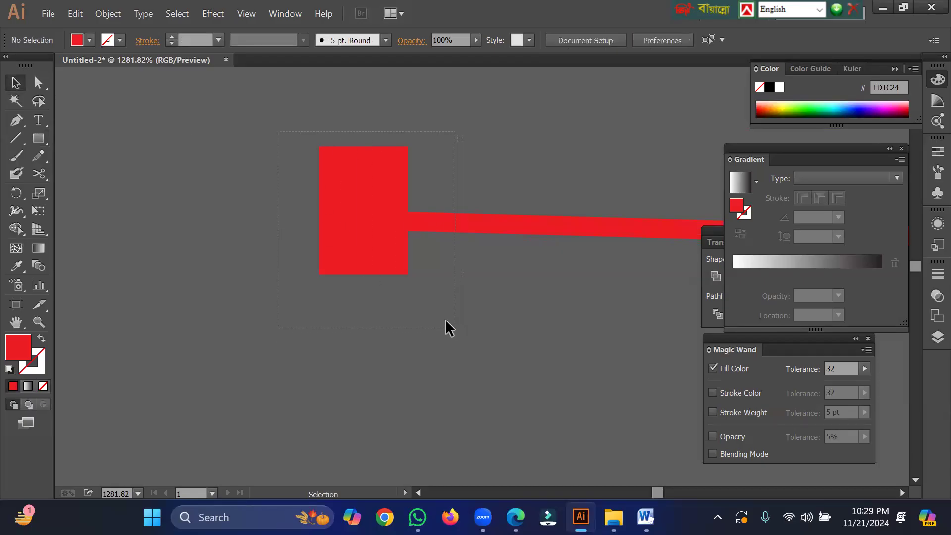
# Try to cut the line's left stub from the red rectangle with Pathfinder Divide, and undo the division.
pyautogui.moveTo(445, 319); pyautogui.dragTo(442, 319)
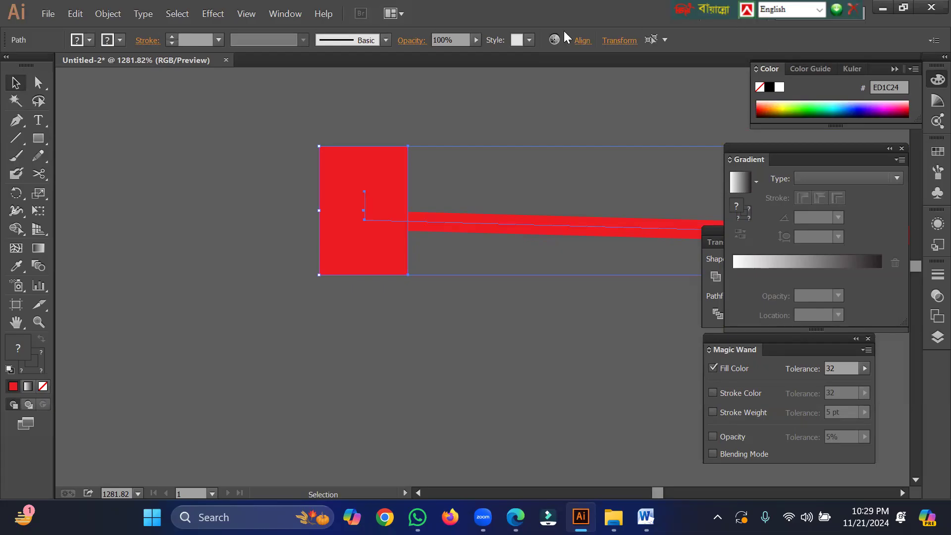
pyautogui.click(283, 14)
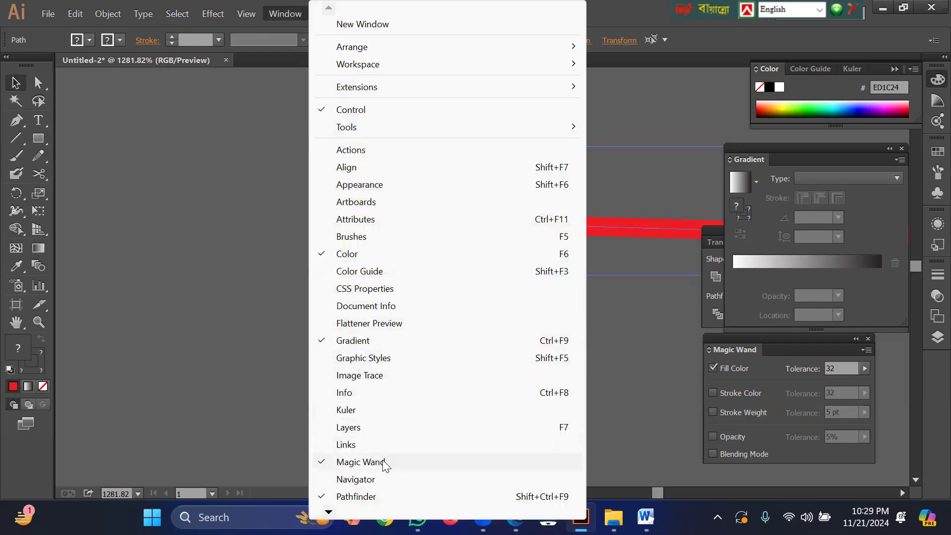
pyautogui.click(390, 496)
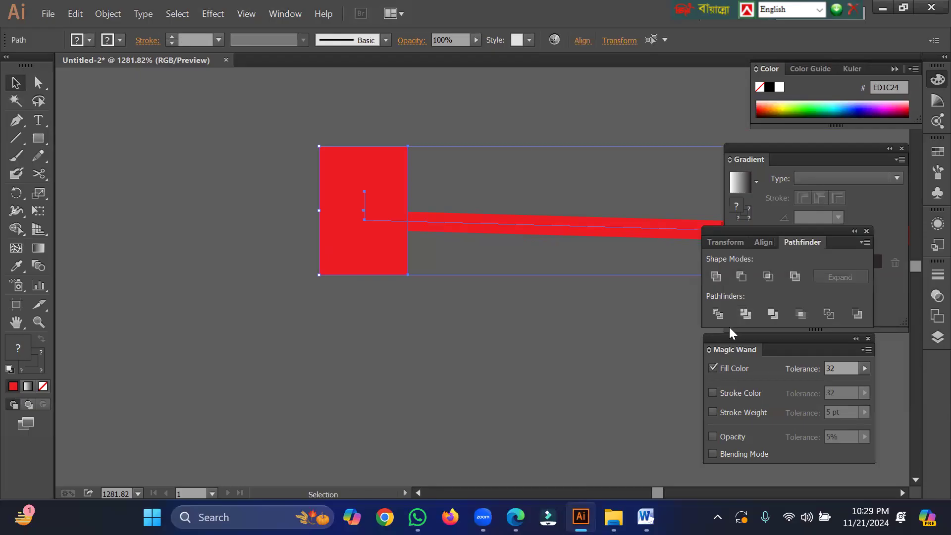
pyautogui.click(718, 315)
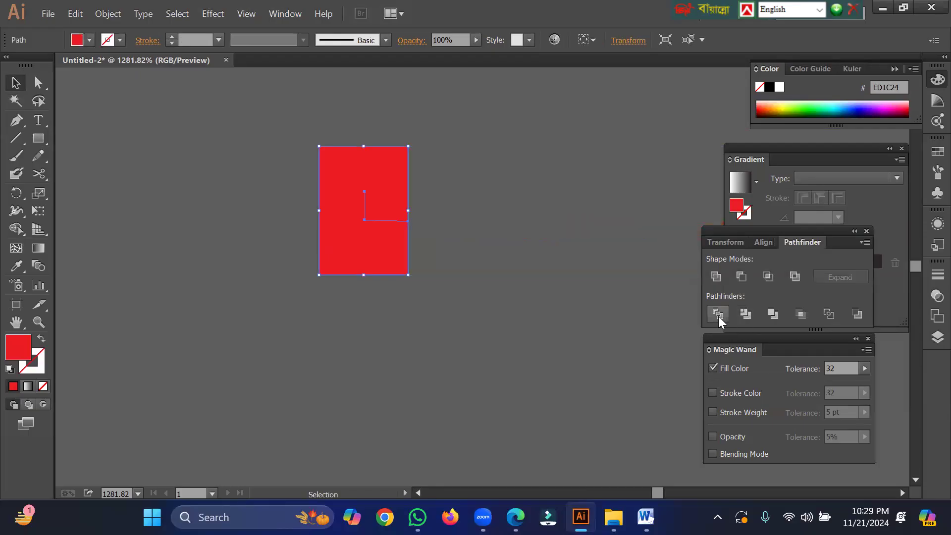
pyautogui.rightClick(357, 185)
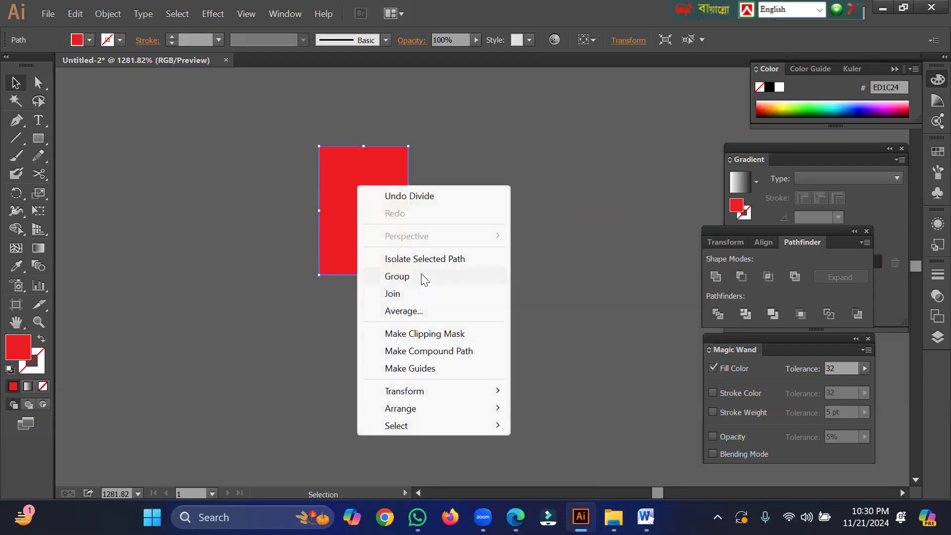
pyautogui.click(227, 158)
pyautogui.click(226, 157)
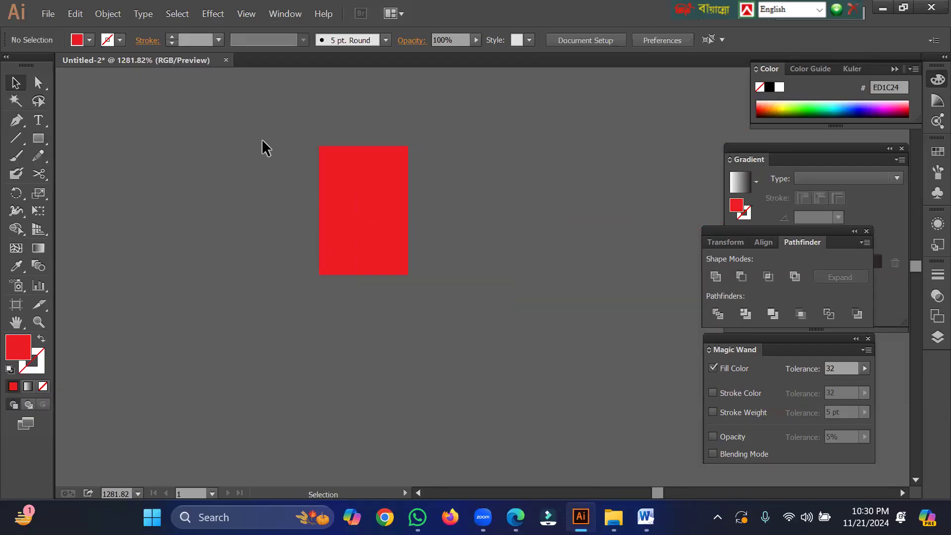
pyautogui.hotkey('ctrl', '-')
pyautogui.hotkey('ctrl', '-')
pyautogui.hotkey('ctrl', '-')
pyautogui.hotkey('ctrl', '-')
pyautogui.hotkey('ctrl', '-')
pyautogui.hotkey('ctrl', 'a')
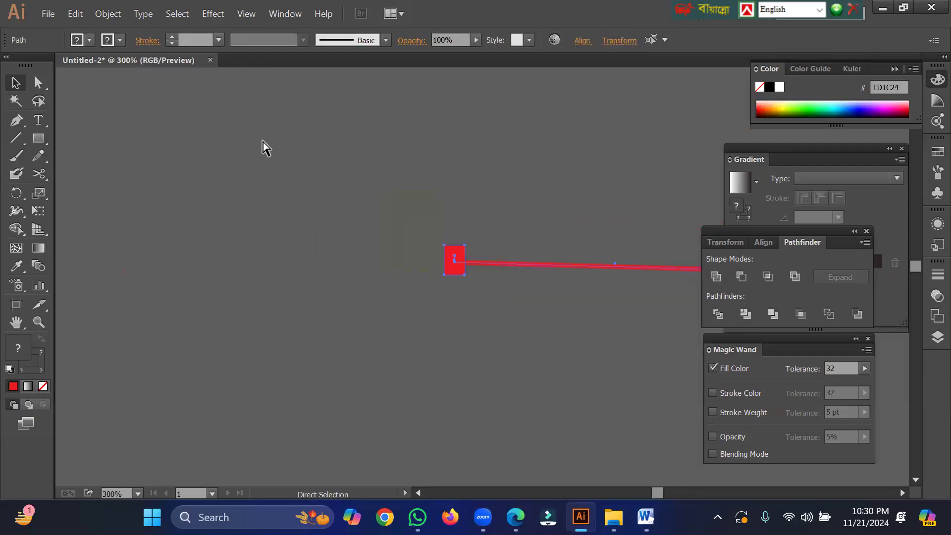
pyautogui.press('v')
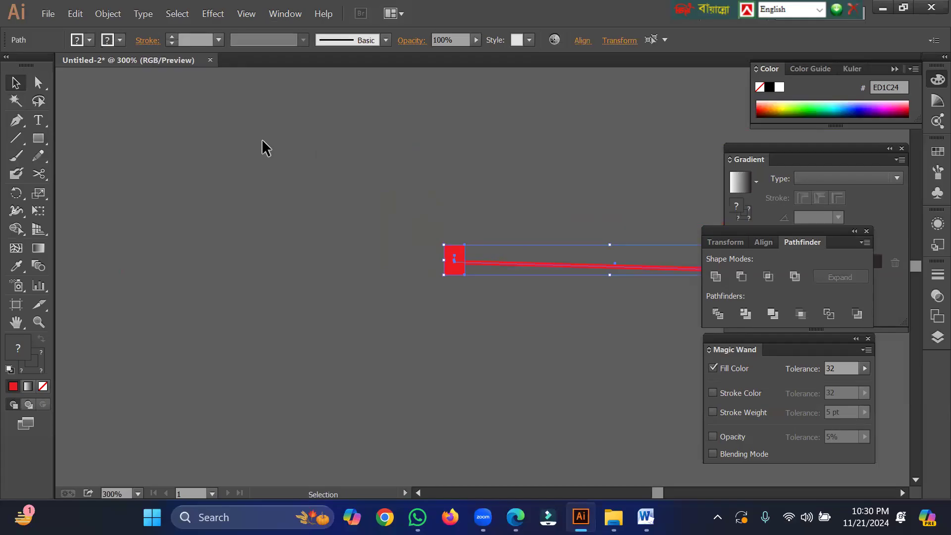
# Remove the filled red rectangle and the stub beneath it from the line's left end with the Shape Builder tool.
pyautogui.click(412, 181)
pyautogui.click(459, 258)
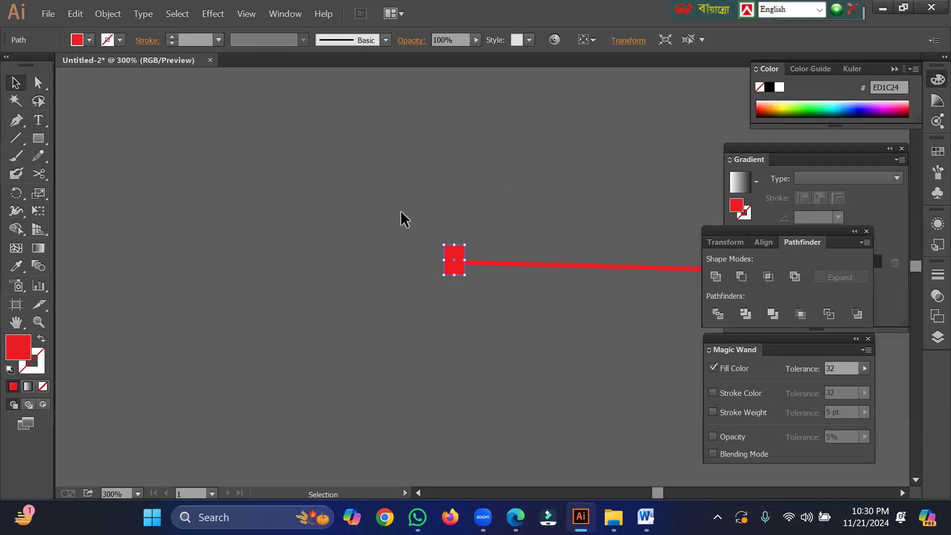
pyautogui.moveTo(401, 211); pyautogui.dragTo(492, 292)
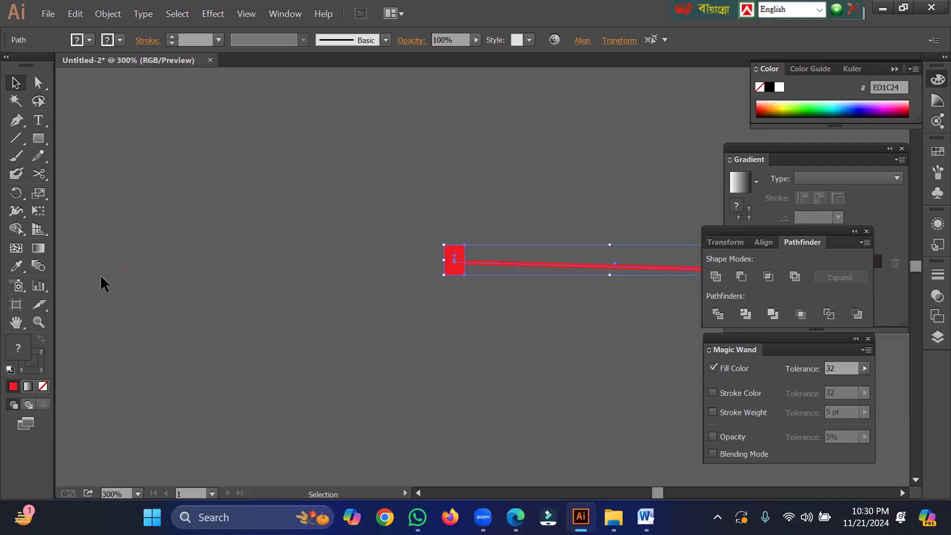
pyautogui.click(16, 228)
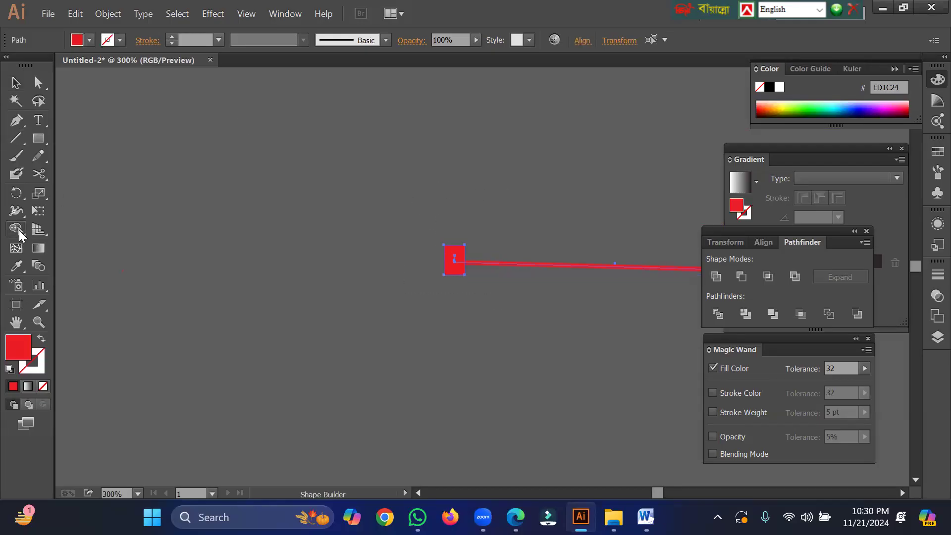
pyautogui.keyDown('alt'); pyautogui.click(453, 260); pyautogui.keyUp('alt')
pyautogui.click(16, 83)
pyautogui.click(486, 210)
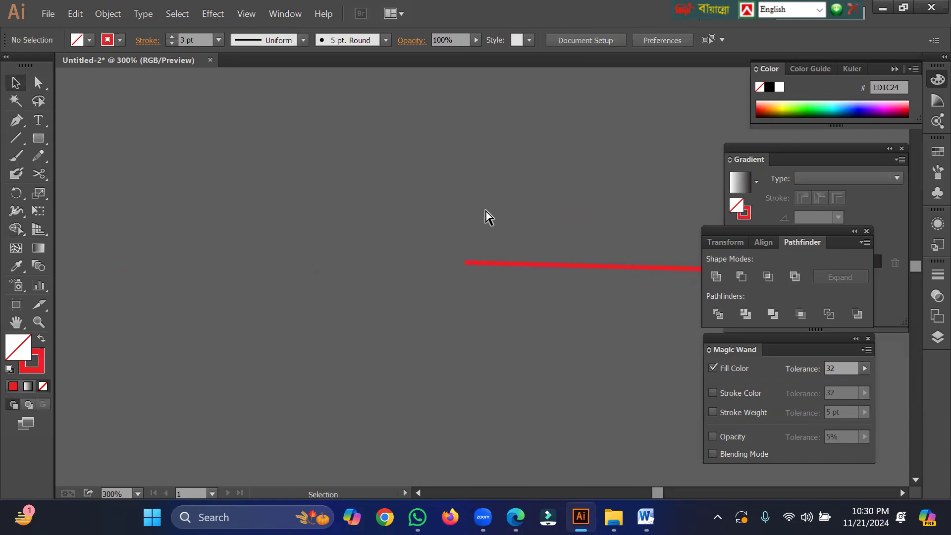
# Change the trimmed red line's stroke color to black.
pyautogui.hotkey('ctrl', '-')
pyautogui.hotkey('ctrl', '-')
pyautogui.hotkey('ctrl', '-')
pyautogui.hotkey('ctrl', '-')
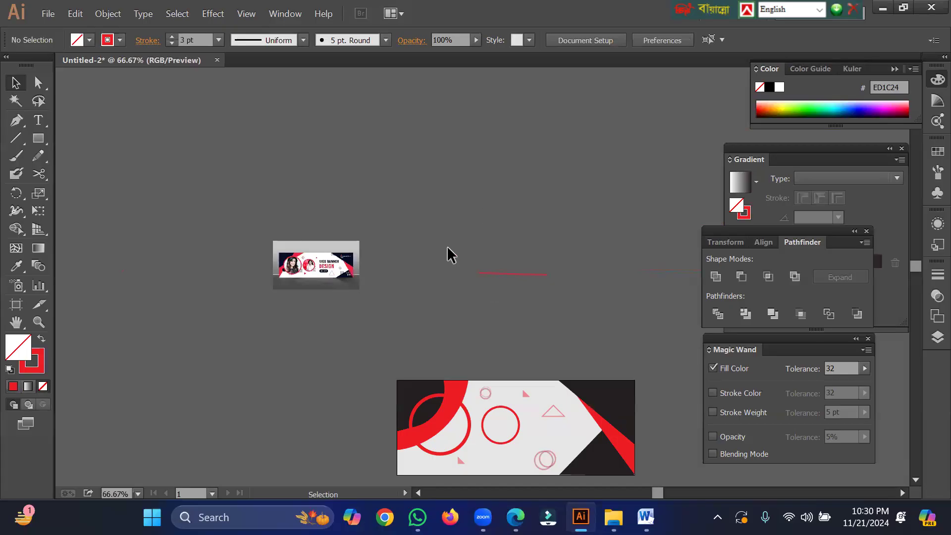
pyautogui.moveTo(538, 317); pyautogui.dragTo(540, 316)
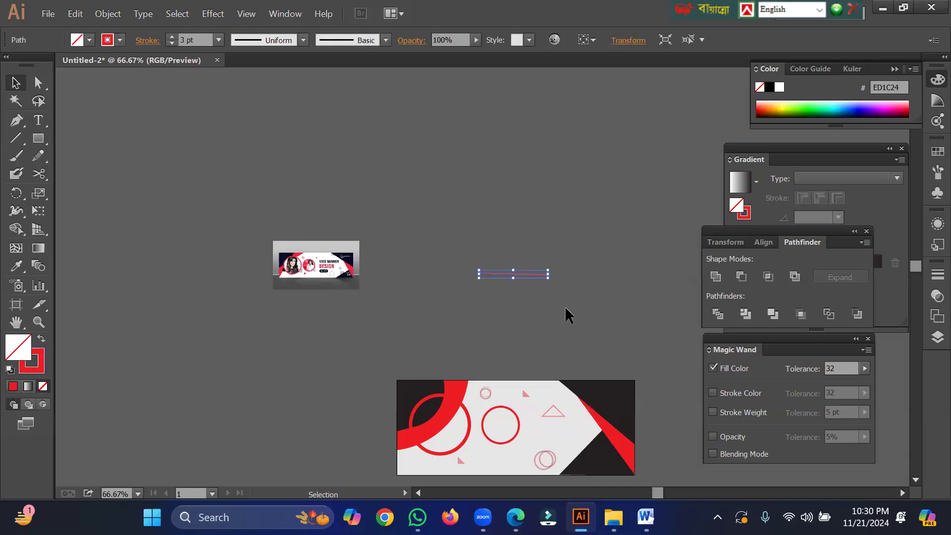
pyautogui.click(120, 39)
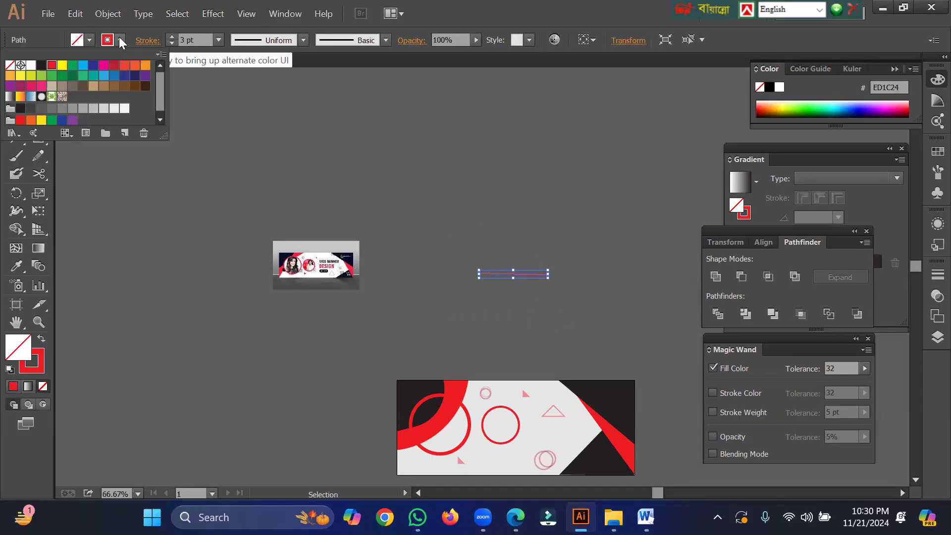
pyautogui.click(41, 64)
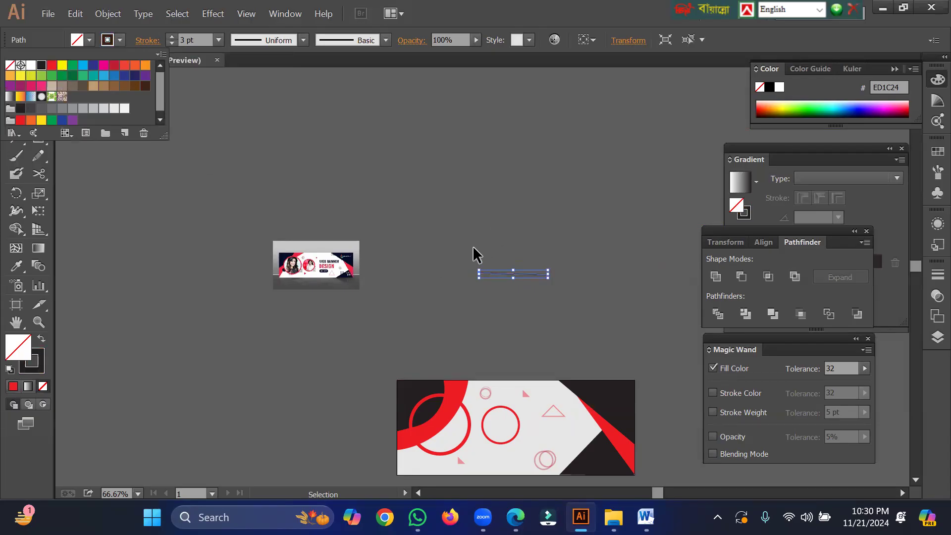
pyautogui.click(396, 209)
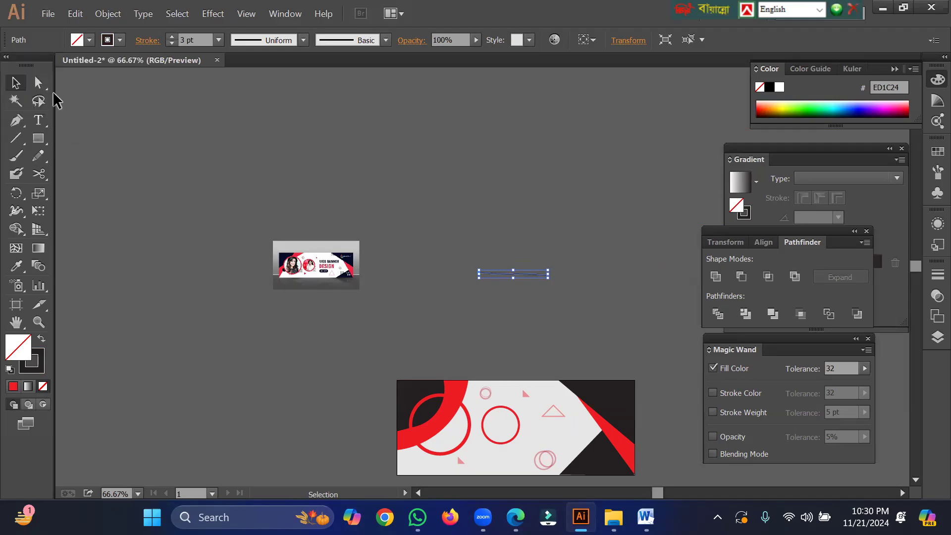
pyautogui.click(301, 129)
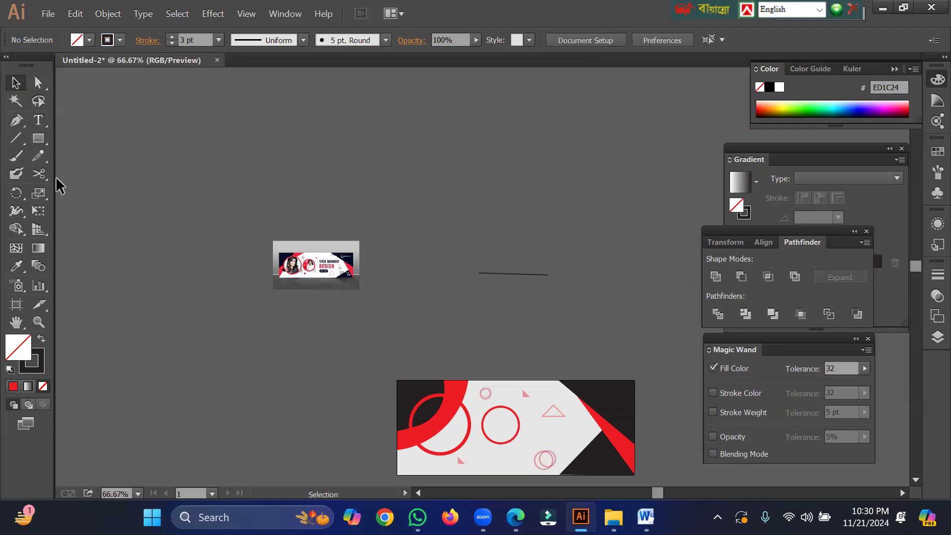
# Draw a horizontal black 3 pt line segment in the empty area above the banner and delete the old slanted line.
pyautogui.click(15, 139)
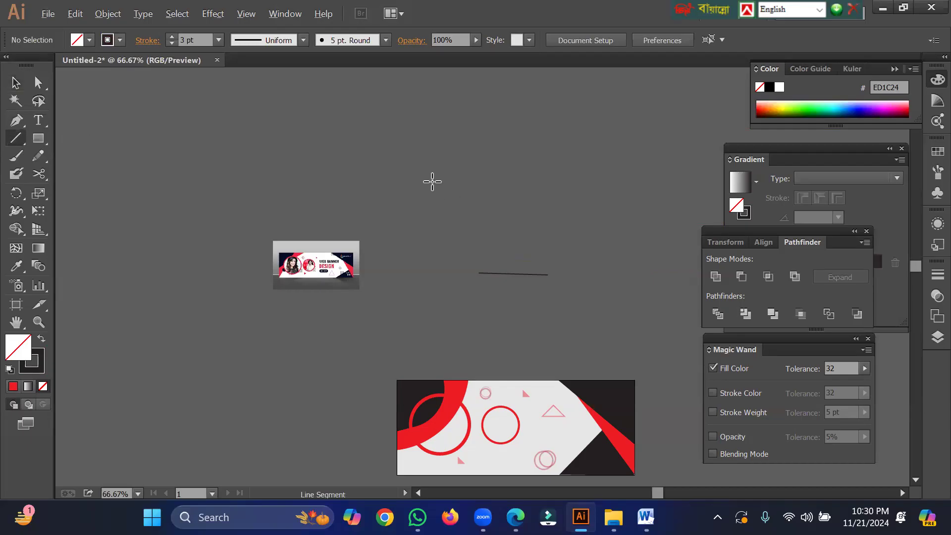
pyautogui.moveTo(432, 182); pyautogui.dragTo(466, 195)
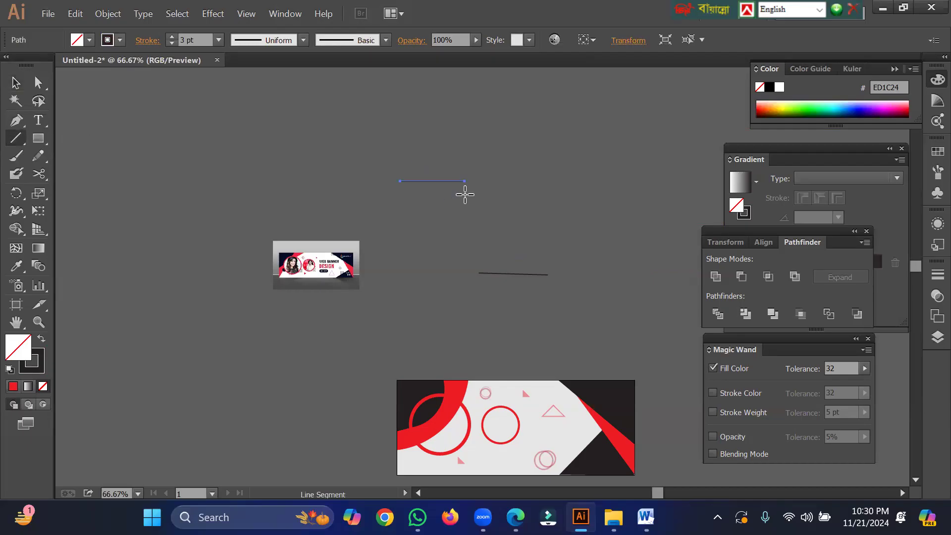
pyautogui.click(16, 83)
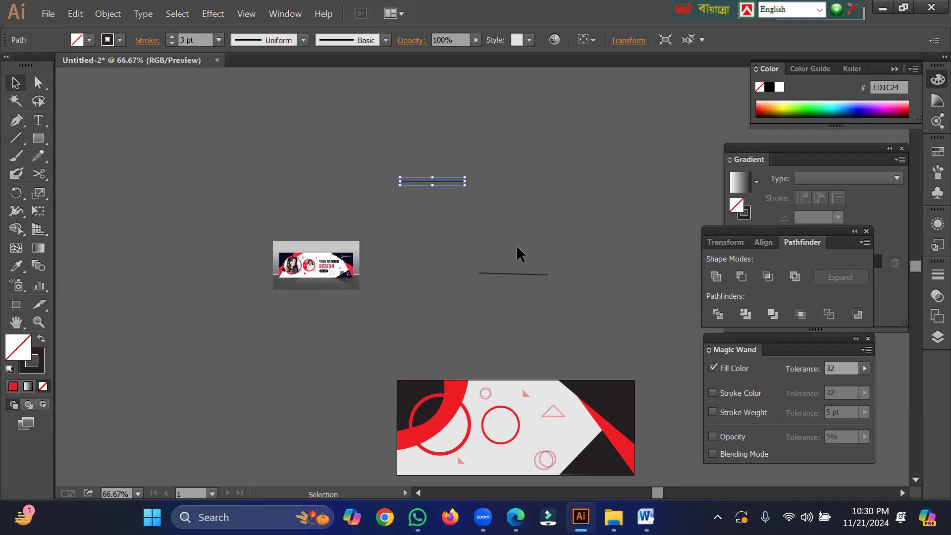
pyautogui.click(514, 274)
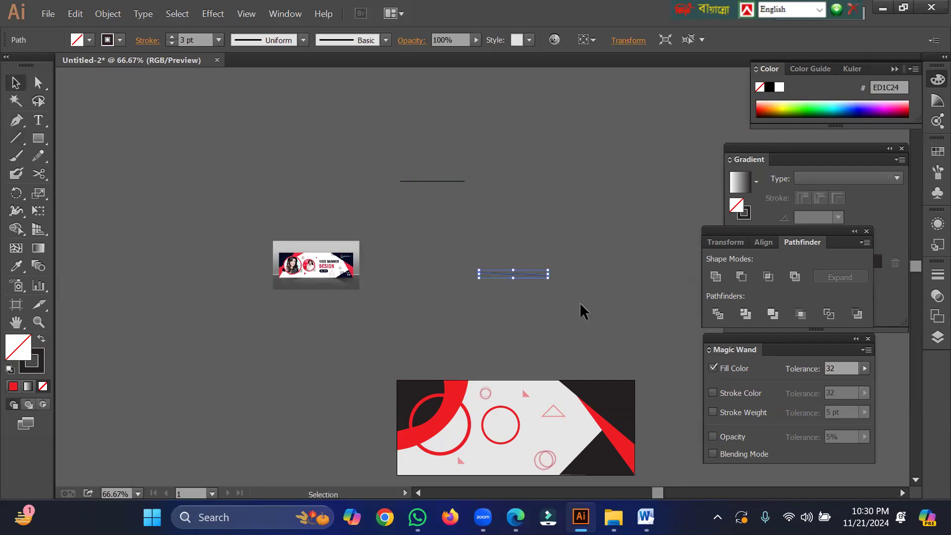
pyautogui.press('Delete')
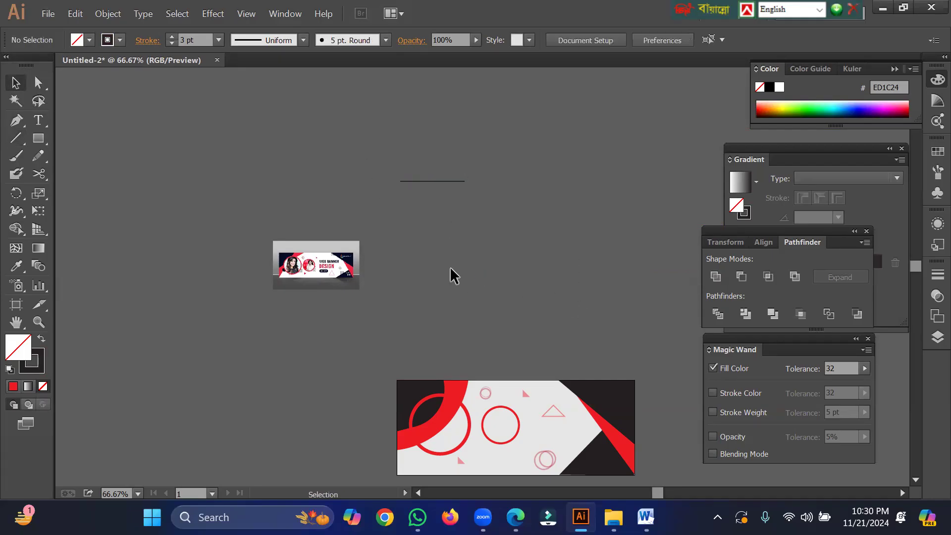
pyautogui.click(545, 451)
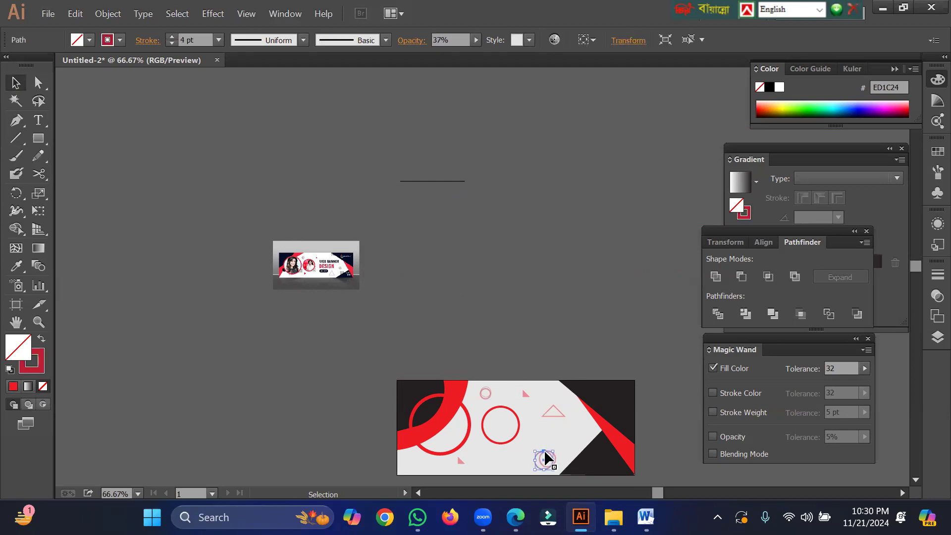
pyautogui.moveTo(547, 454); pyautogui.dragTo(467, 258)
pyautogui.hotkey('ctrl', 'z')
pyautogui.moveTo(537, 450)
pyautogui.mouseDown()
pyautogui.moveTo(494, 327)
pyautogui.moveTo(470, 304)
pyautogui.mouseUp()
pyautogui.click(581, 335)
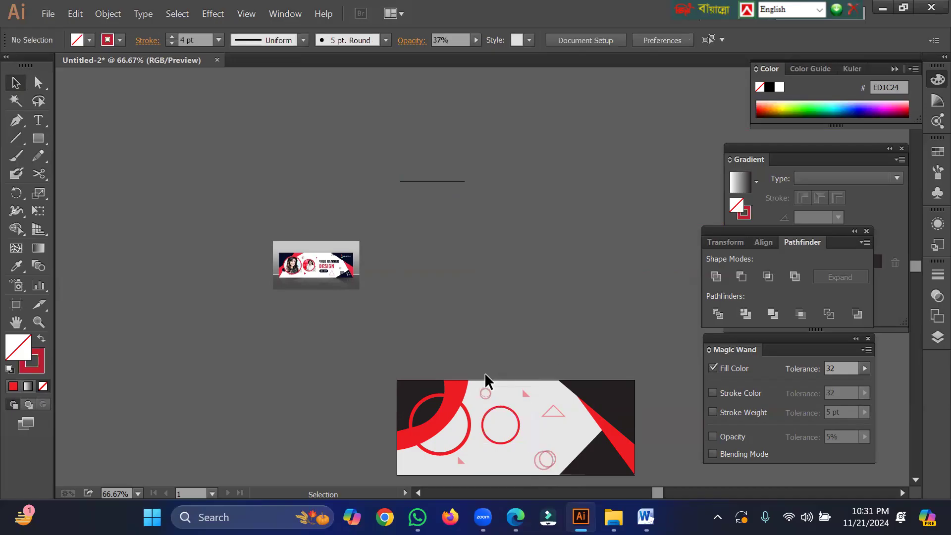
# Place a copy of the banner's small upper circle at the horizontal line's left end and move both further up beyond the reference image.
pyautogui.click(490, 393)
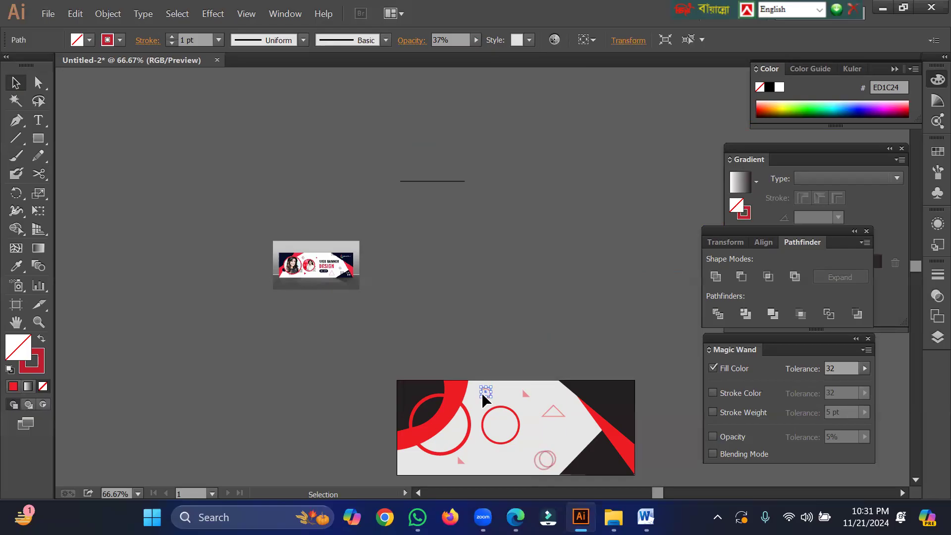
pyautogui.moveTo(488, 396); pyautogui.dragTo(385, 182)
pyautogui.moveTo(424, 198); pyautogui.dragTo(399, 183)
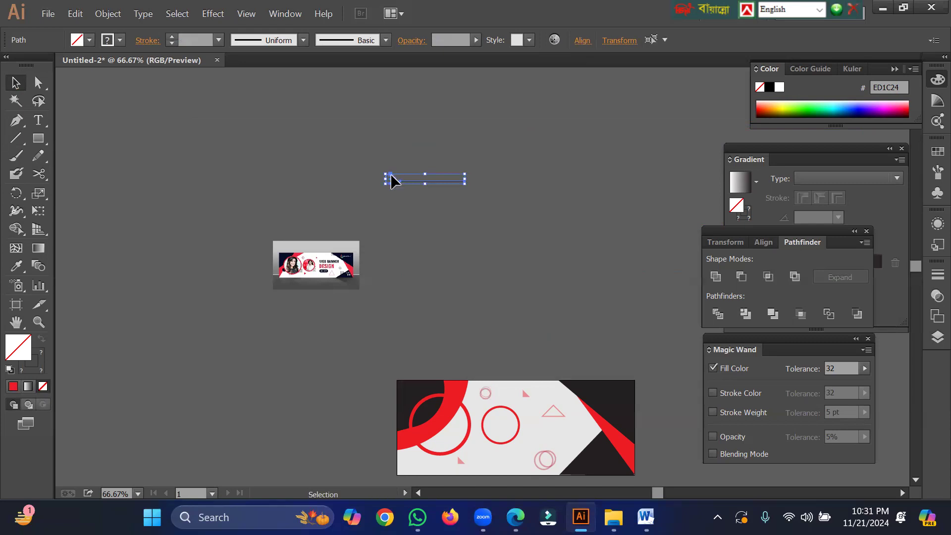
pyautogui.moveTo(486, 131); pyautogui.dragTo(486, 134)
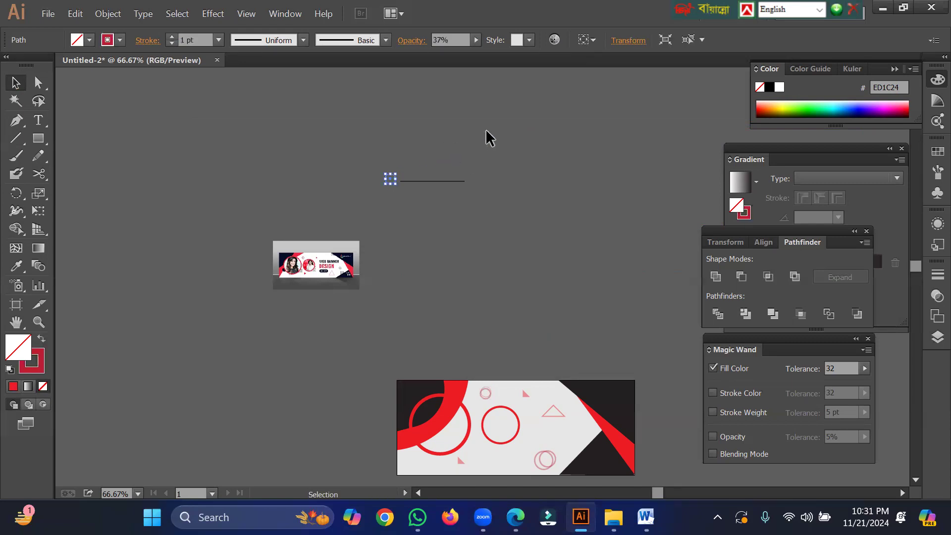
pyautogui.moveTo(372, 148); pyautogui.dragTo(425, 203)
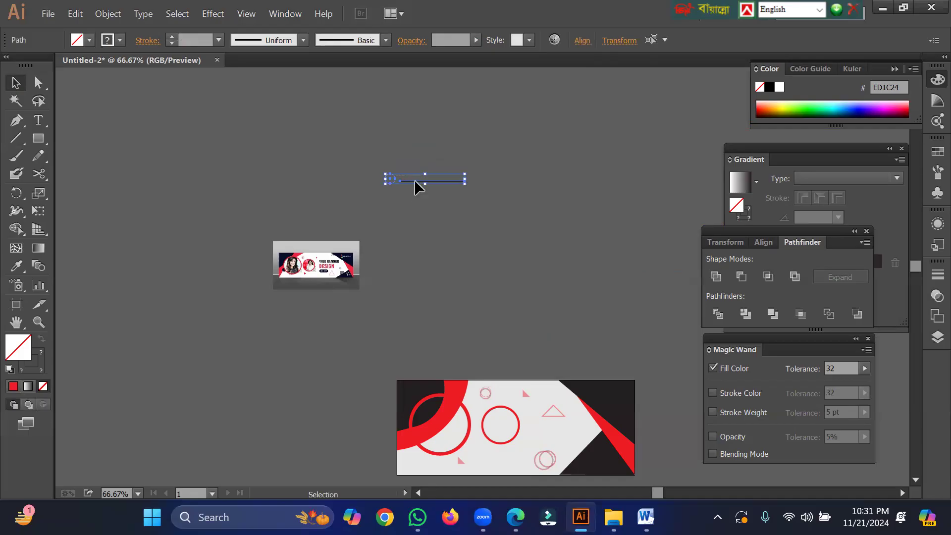
pyautogui.moveTo(412, 180); pyautogui.dragTo(522, 131)
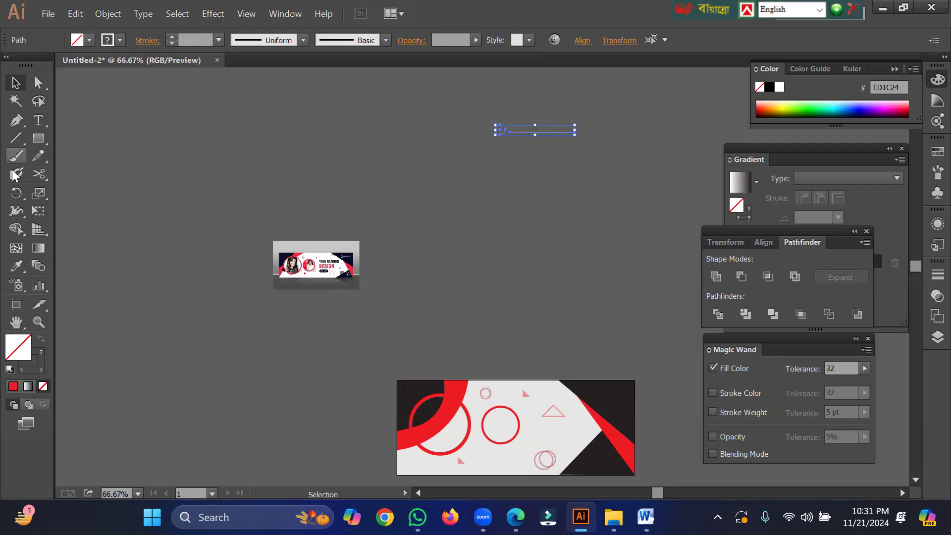
# Create a copy of the circle and line rotated by 360/20 degrees around the circle's center.
pyautogui.click(15, 193)
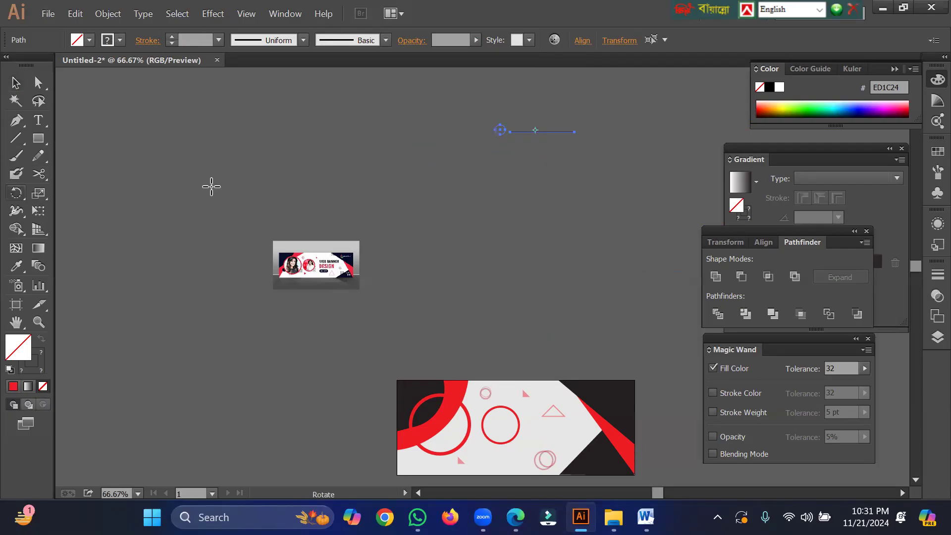
pyautogui.keyDown('alt'); pyautogui.click(501, 127); pyautogui.keyUp('alt')
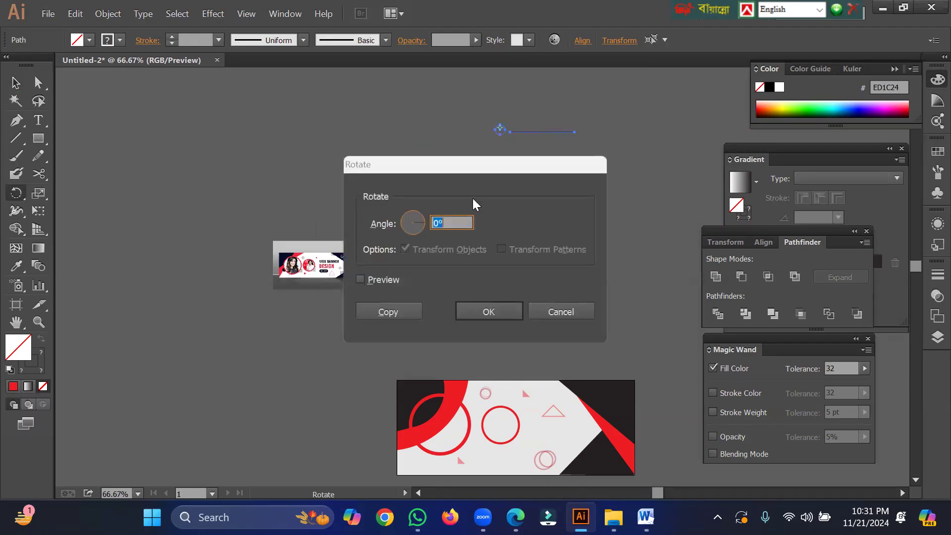
pyautogui.write('360/2')
pyautogui.press('BackSpace')
pyautogui.write('20')
pyautogui.click(391, 310)
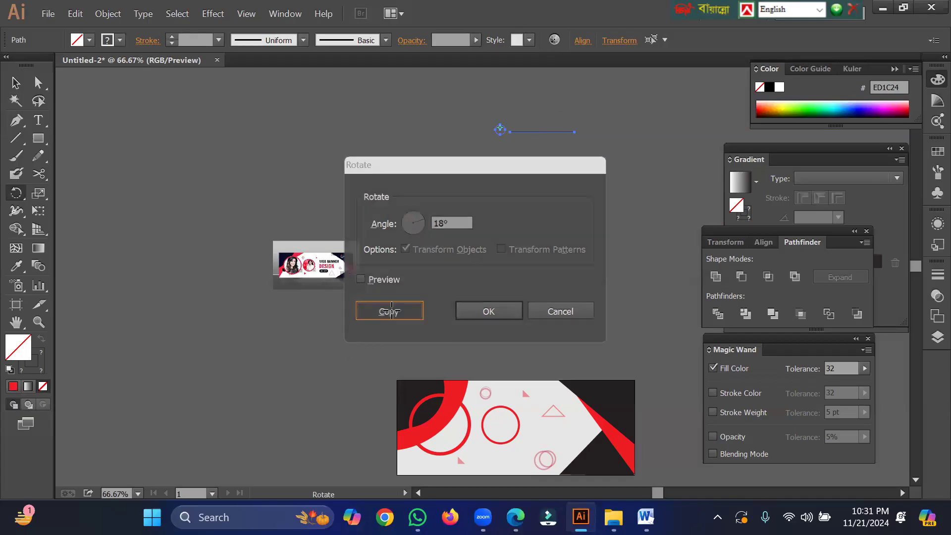
# Repeat the 18-degree rotated copy of the circle and line until the lines complete a full radial burst.
pyautogui.hotkey('ctrl', 'd')
pyautogui.hotkey('ctrl', 'd')
pyautogui.hotkey('ctrl', 'd')
pyautogui.hotkey('ctrl', 'd')
pyautogui.hotkey('ctrl', 'd')
pyautogui.hotkey('ctrl', 'd')
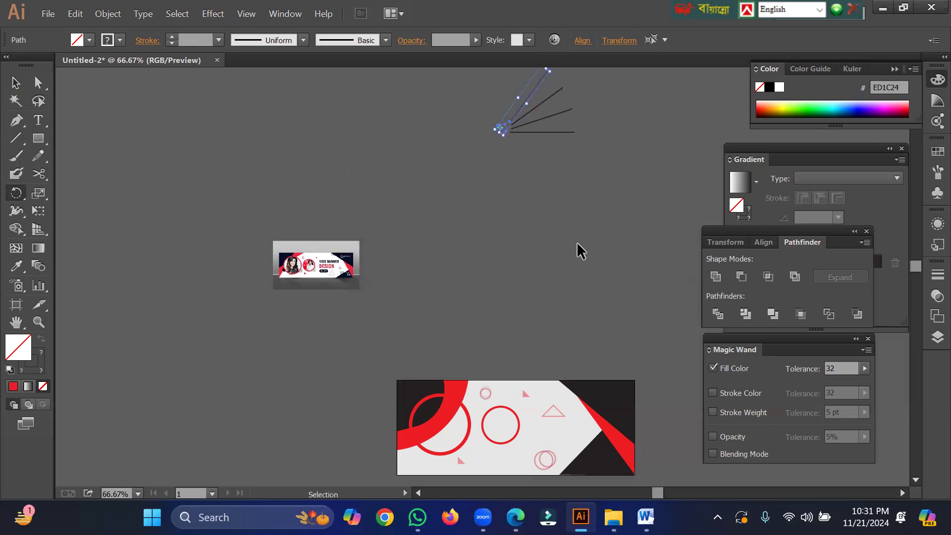
pyautogui.hotkey('ctrl', 'd')
pyautogui.hotkey('ctrl', 'd')
pyautogui.hotkey('ctrl', 'd')
pyautogui.hotkey('ctrl', 'd')
pyautogui.hotkey('ctrl', 'd')
pyautogui.hotkey('ctrl', 'd')
pyautogui.hotkey('ctrl', 'd')
pyautogui.hotkey('ctrl', 'd')
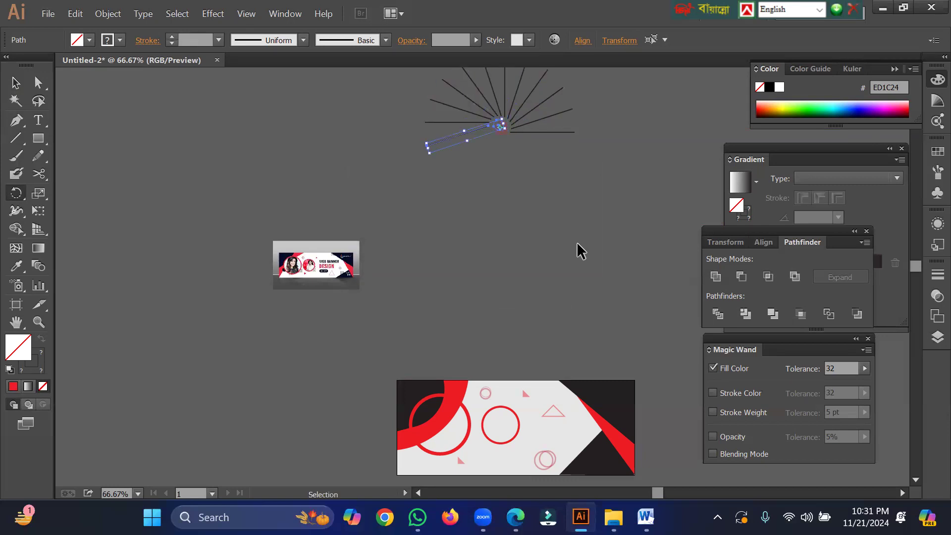
pyautogui.hotkey('ctrl', 'd')
pyautogui.hotkey('ctrl', 'd')
pyautogui.hotkey('ctrl', 'd')
pyautogui.hotkey('ctrl', 'd')
pyautogui.hotkey('ctrl', 'd')
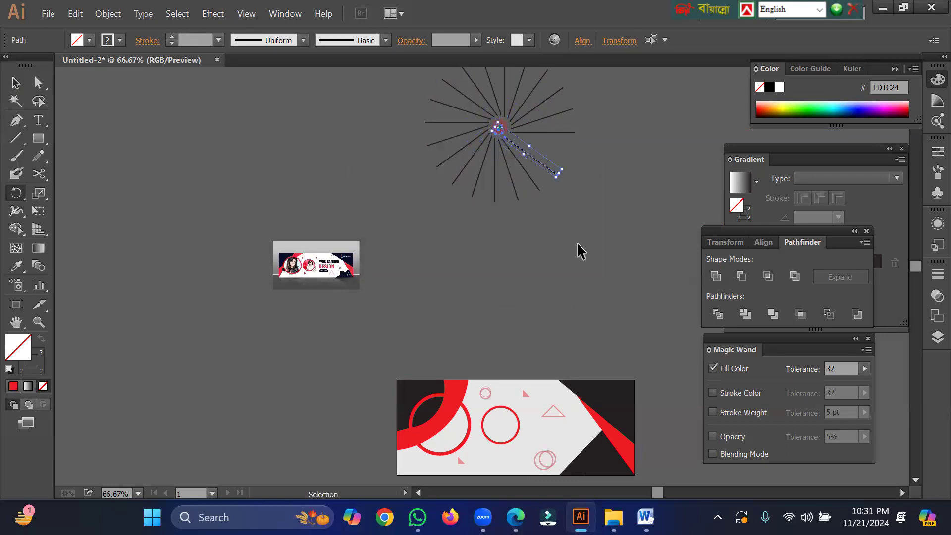
pyautogui.hotkey('ctrl', 'd')
pyautogui.press('r')
pyautogui.click(16, 82)
pyautogui.click(355, 141)
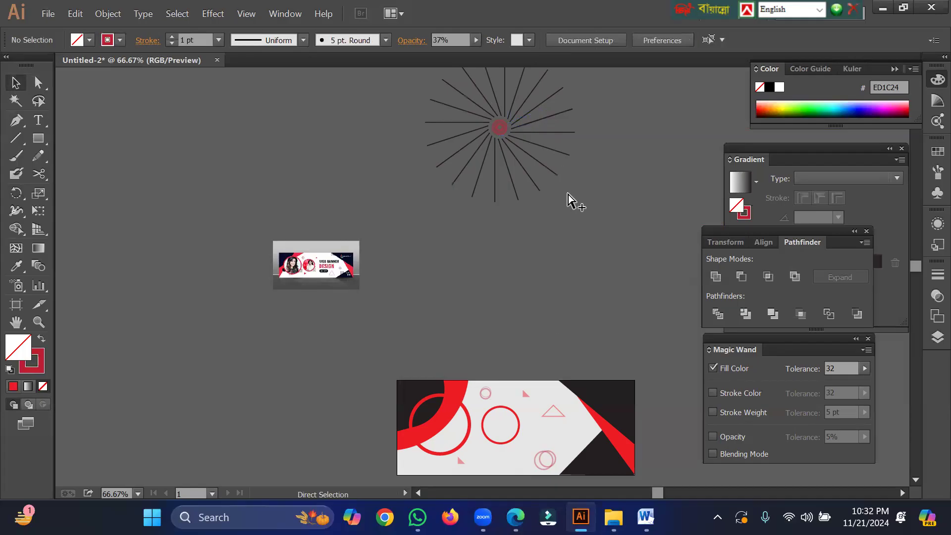
# Undo all the 18-degree rotated copies so only the original circle and horizontal line remain.
pyautogui.hotkey('ctrl', 'z')
pyautogui.hotkey('ctrl', 'z')
pyautogui.hotkey('ctrl', 'z')
pyautogui.hotkey('ctrl', 'z')
pyautogui.hotkey('ctrl', 'z')
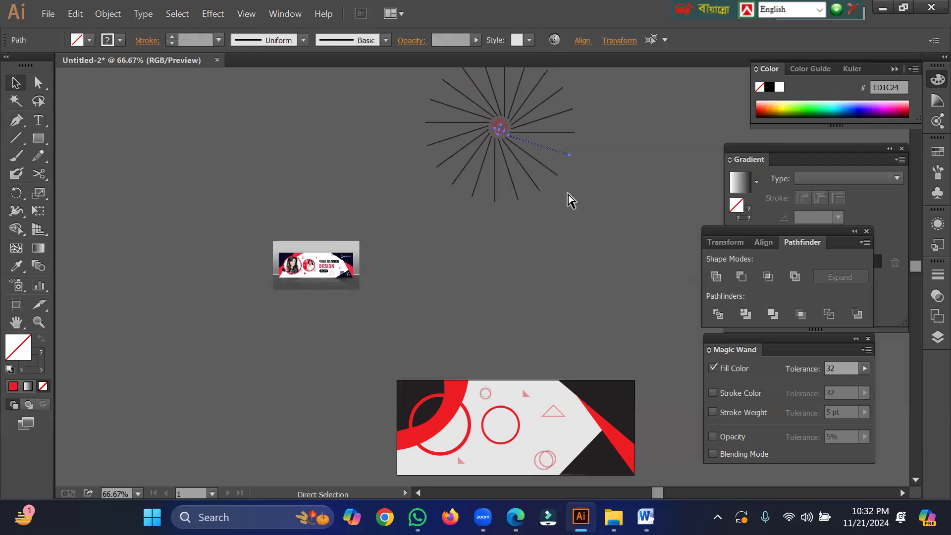
pyautogui.hotkey('ctrl', 'z')
pyautogui.hotkey('ctrl', 'z')
pyautogui.hotkey('ctrl', 'z')
pyautogui.hotkey('ctrl', 'z')
pyautogui.hotkey('ctrl', 'z')
pyautogui.hotkey('ctrl', 'z')
pyautogui.hotkey('ctrl', 'z')
pyautogui.hotkey('ctrl', 'z')
pyautogui.hotkey('ctrl', 'z')
pyautogui.hotkey('ctrl', 'z')
pyautogui.hotkey('ctrl', 'z')
pyautogui.hotkey('ctrl', 'z')
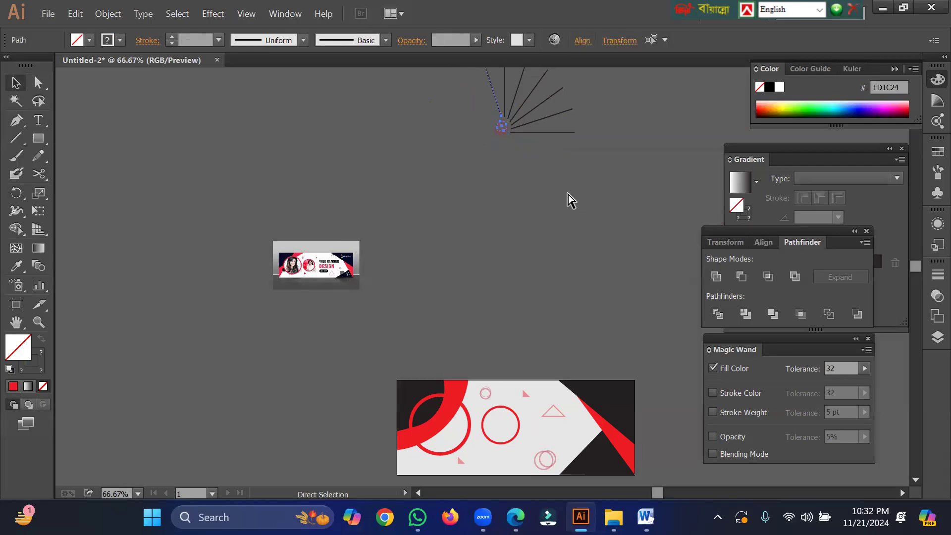
pyautogui.hotkey('ctrl', 'z')
pyautogui.hotkey('ctrl', 'z')
pyautogui.hotkey('ctrl', 'z')
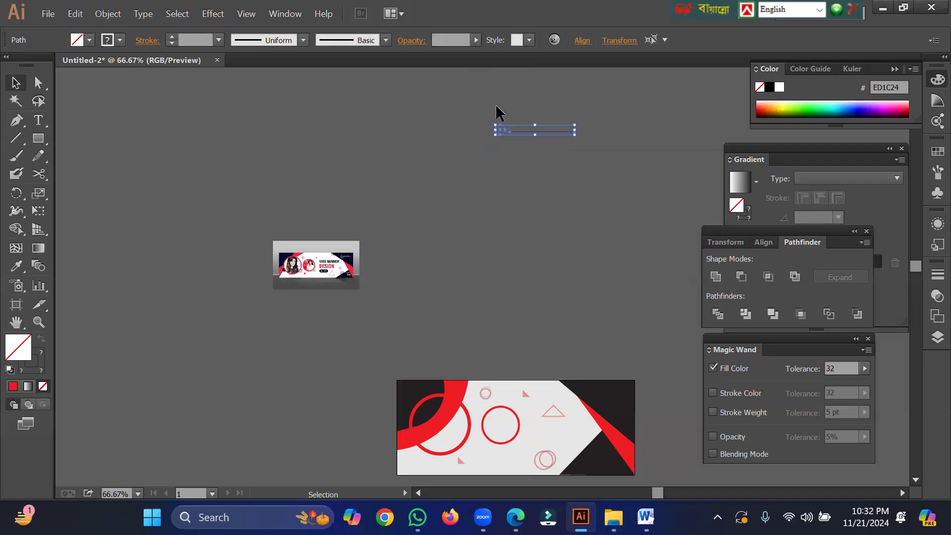
# Create a copy of the circle and line rotated by 360/50 degrees around the circle's center.
pyautogui.click(22, 192)
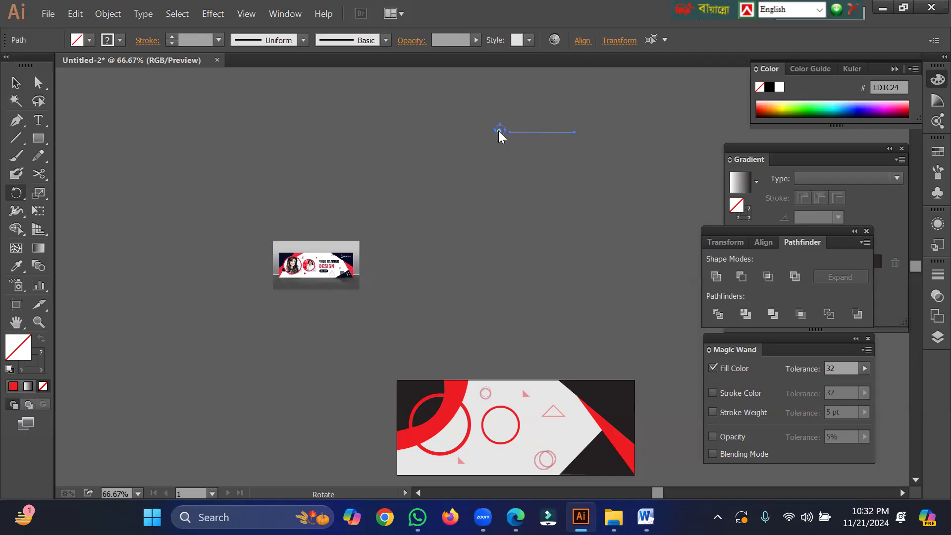
pyautogui.keyDown('alt'); pyautogui.click(499, 131); pyautogui.keyUp('alt')
pyautogui.write('3')
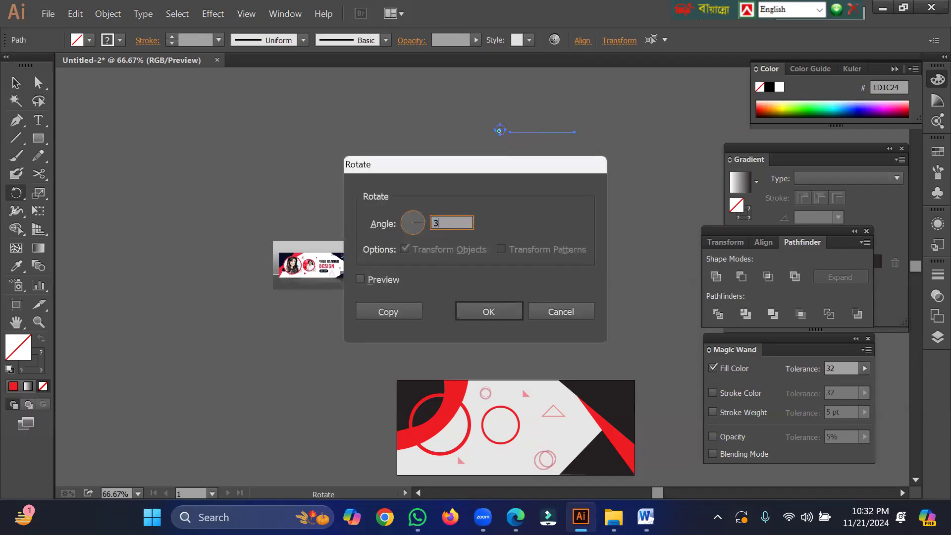
pyautogui.write('60/50')
pyautogui.click(383, 310)
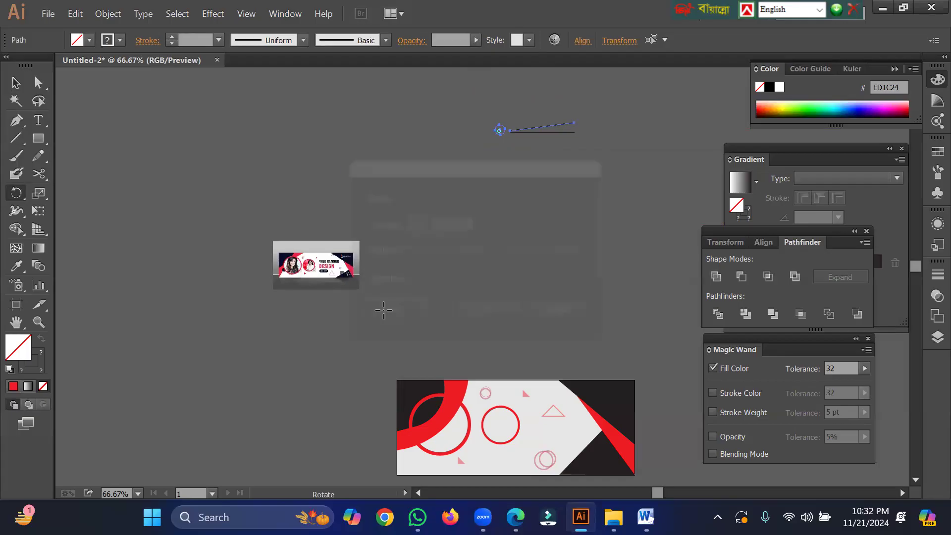
# Repeat the 360/50-degree rotated copy until the lines form a dense full burst around the small circle.
pyautogui.hotkey('ctrl', 'd')
pyautogui.hotkey('ctrl', 'd')
pyautogui.hotkey('ctrl', 'd')
pyautogui.hotkey('ctrl', 'd')
pyautogui.hotkey('ctrl', 'd')
pyautogui.hotkey('ctrl', 'd')
pyautogui.hotkey('ctrl', 'd')
pyautogui.hotkey('ctrl', 'd')
pyautogui.hotkey('ctrl', 'd')
pyautogui.hotkey('ctrl', 'd')
pyautogui.hotkey('ctrl', 'd')
pyautogui.hotkey('ctrl', 'd')
pyautogui.hotkey('ctrl', 'd')
pyautogui.hotkey('ctrl', 'd')
pyautogui.hotkey('ctrl', 'd')
pyautogui.hotkey('ctrl', 'd')
pyautogui.hotkey('ctrl', 'd')
pyautogui.hotkey('ctrl', 'd')
pyautogui.hotkey('ctrl', 'd')
pyautogui.hotkey('ctrl', 'd')
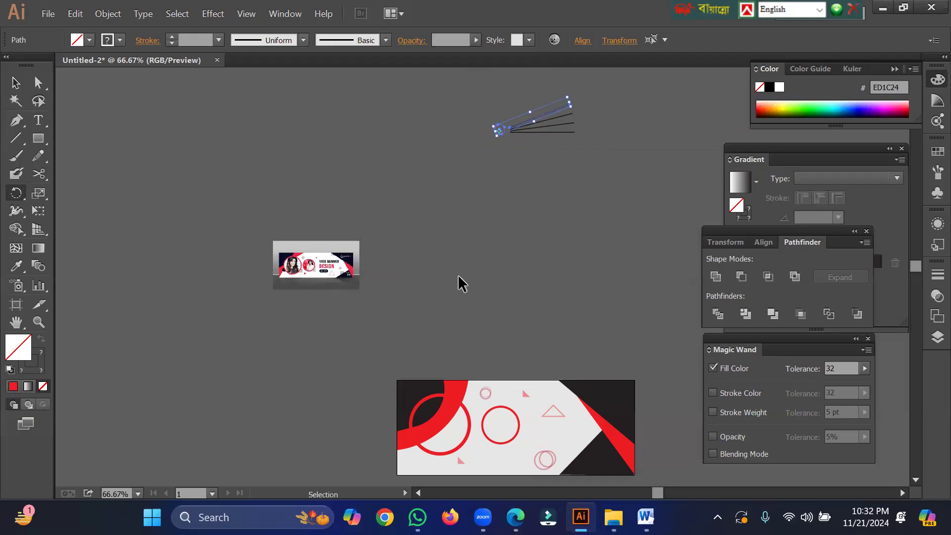
pyautogui.hotkey('ctrl', 'd')
pyautogui.hotkey('ctrl', 'd')
pyautogui.hotkey('ctrl', 'd')
pyautogui.hotkey('ctrl', 'd')
pyautogui.hotkey('ctrl', 'd')
pyautogui.hotkey('ctrl', 'd')
pyautogui.hotkey('ctrl', 'd')
pyautogui.hotkey('ctrl', 'd')
pyautogui.hotkey('ctrl', 'd')
pyautogui.hotkey('ctrl', 'd')
pyautogui.hotkey('ctrl', 'd')
pyautogui.hotkey('ctrl', 'd')
pyautogui.hotkey('ctrl', 'd')
pyautogui.hotkey('ctrl', 'd')
pyautogui.hotkey('ctrl', 'd')
pyautogui.hotkey('ctrl', 'd')
pyautogui.hotkey('ctrl', 'd')
pyautogui.hotkey('ctrl', 'd')
pyautogui.hotkey('ctrl', 'd')
pyautogui.hotkey('ctrl', 'd')
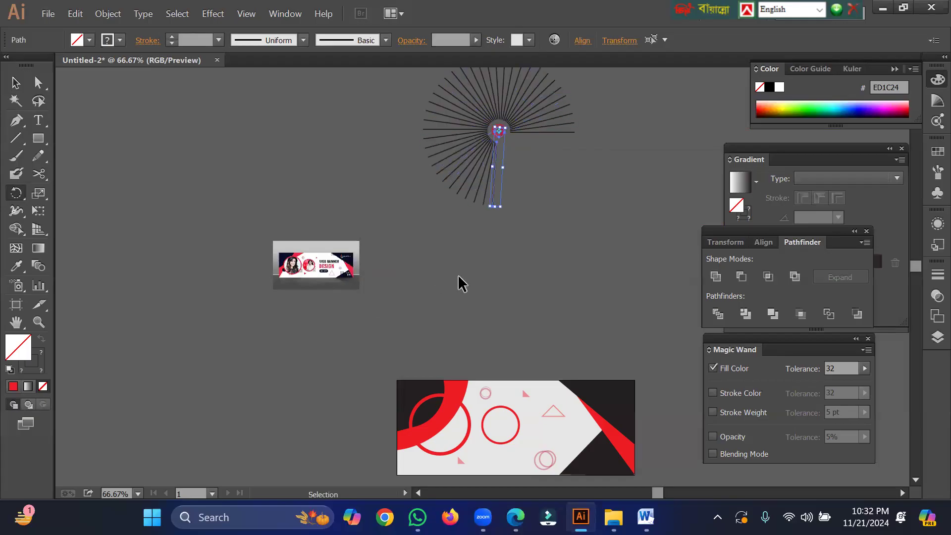
pyautogui.hotkey('ctrl', 'd')
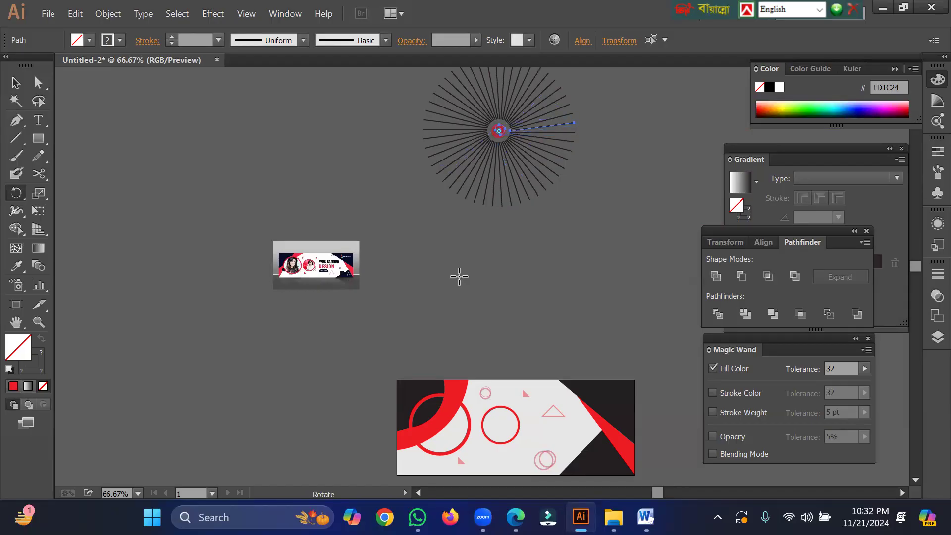
# Select every line and circle of the radial burst and group them.
pyautogui.click(16, 83)
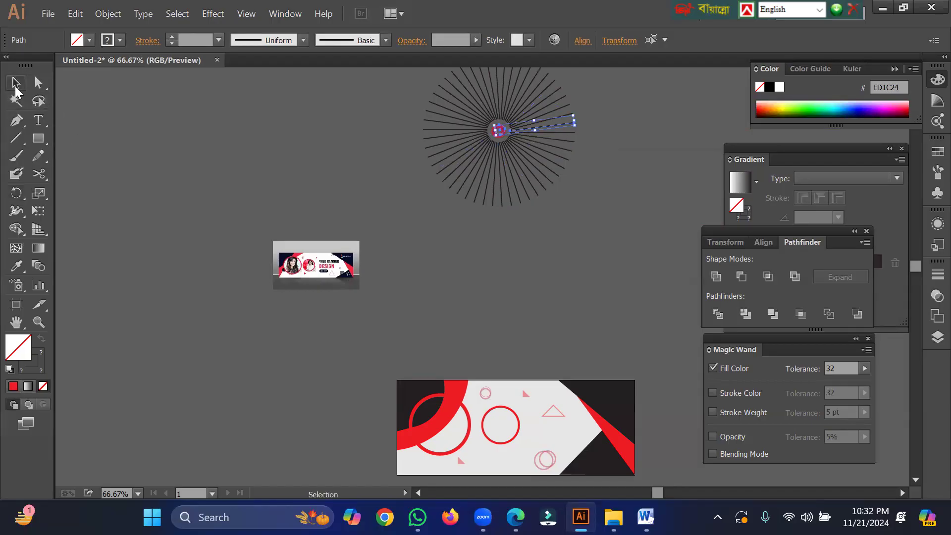
pyautogui.hotkey('ctrl', '-')
pyautogui.hotkey('ctrl', '-')
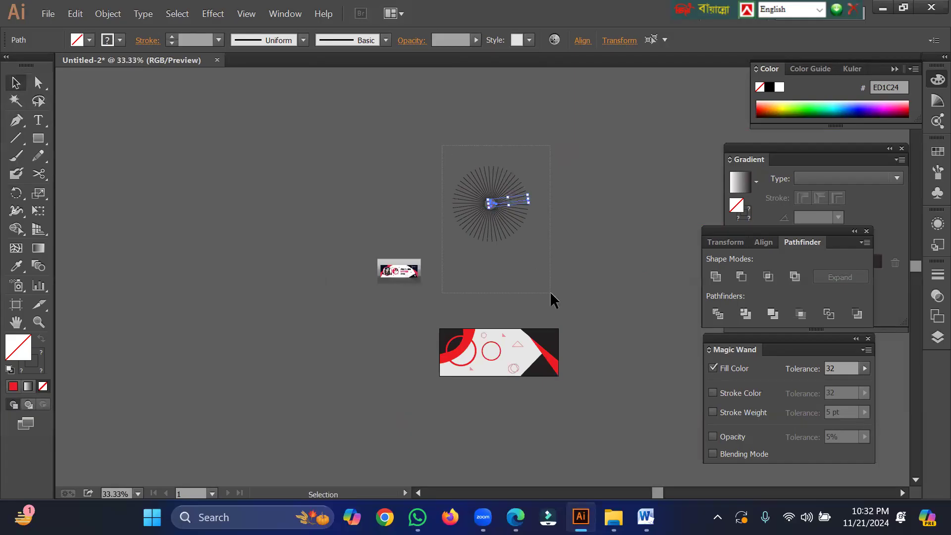
pyautogui.moveTo(442, 145); pyautogui.dragTo(547, 260)
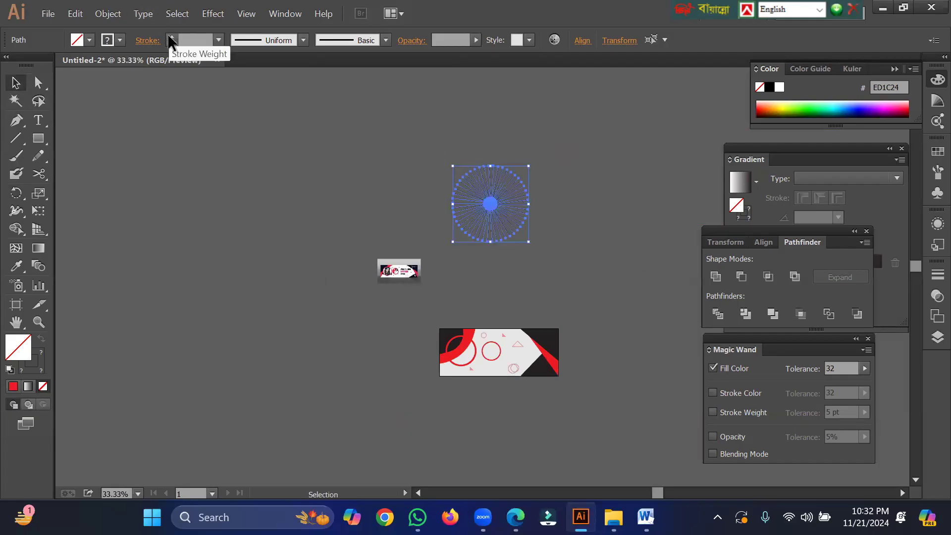
pyautogui.rightClick(492, 203)
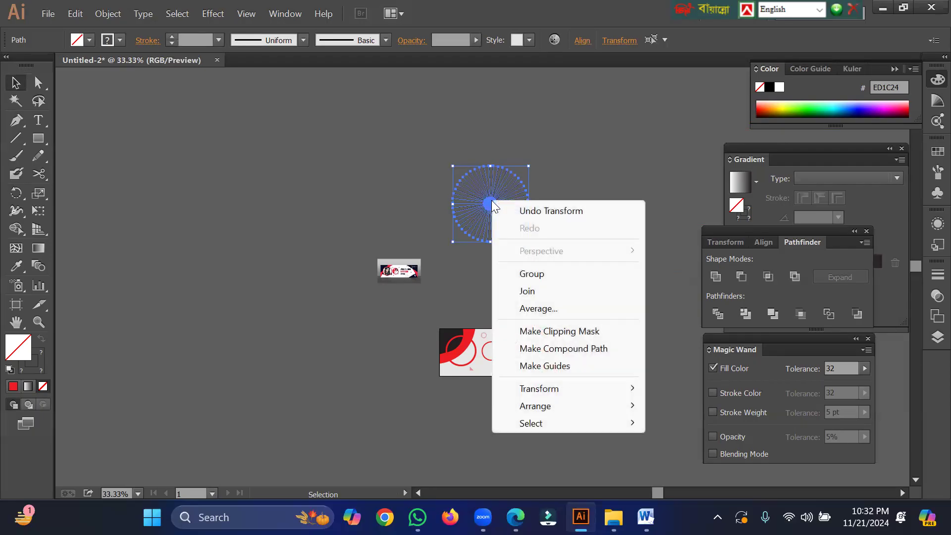
pyautogui.click(531, 274)
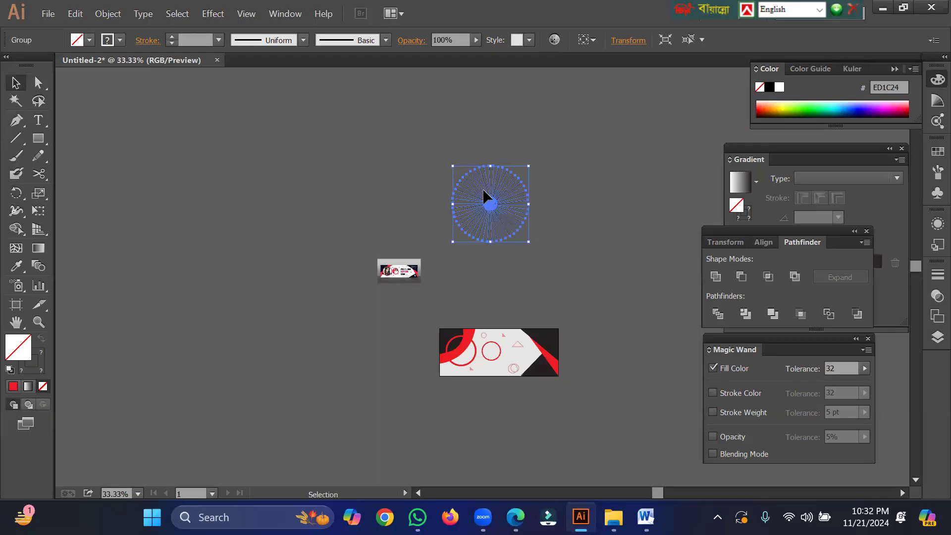
# Turn the grouped radial burst into a single compound path and deselect it.
pyautogui.rightClick(488, 208)
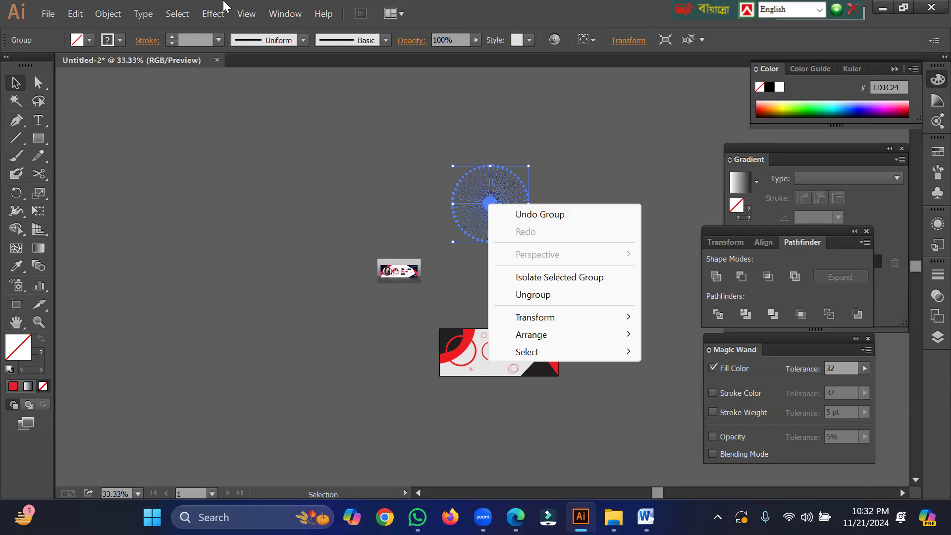
pyautogui.click(118, 15)
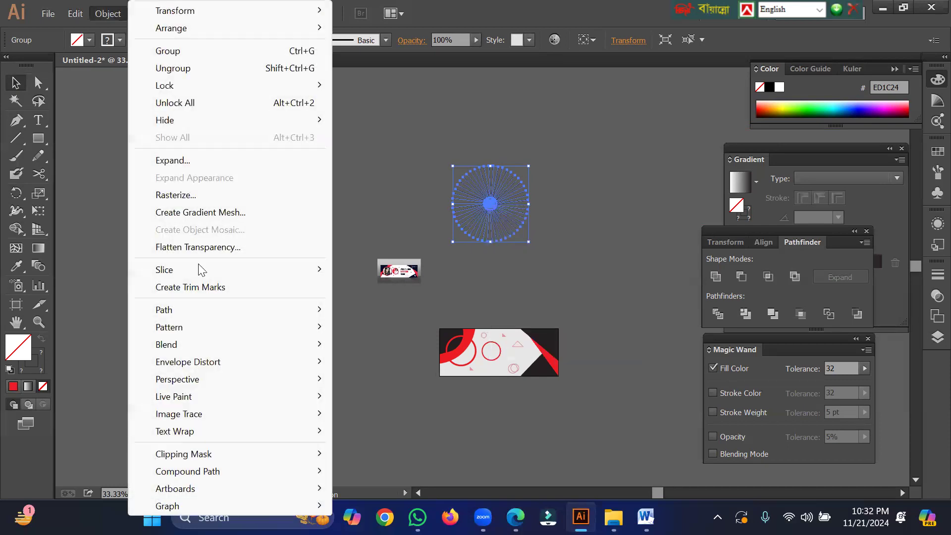
pyautogui.moveTo(213, 475)
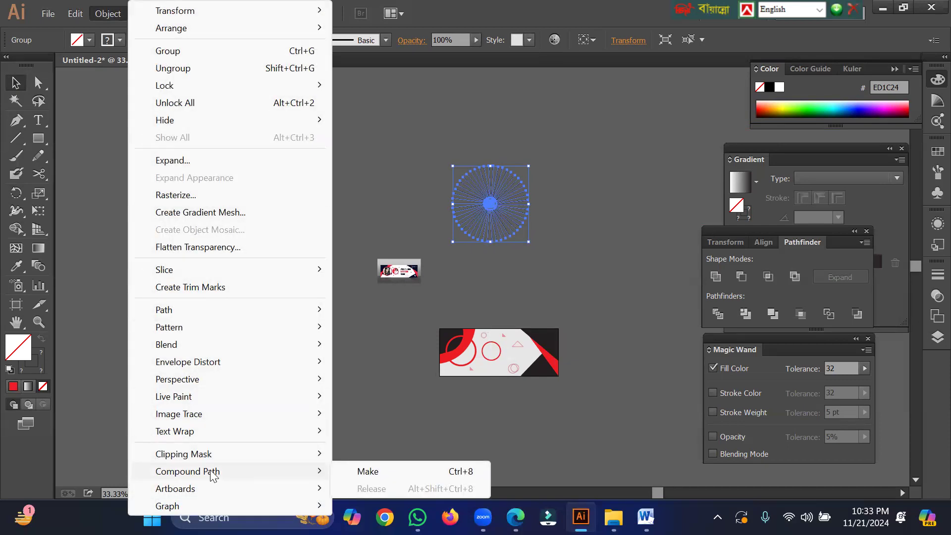
pyautogui.click(365, 473)
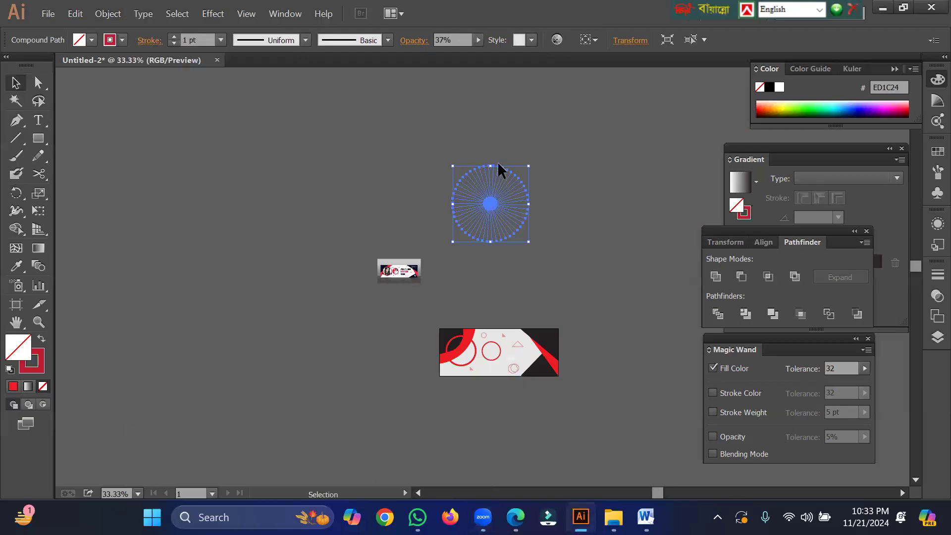
pyautogui.click(536, 131)
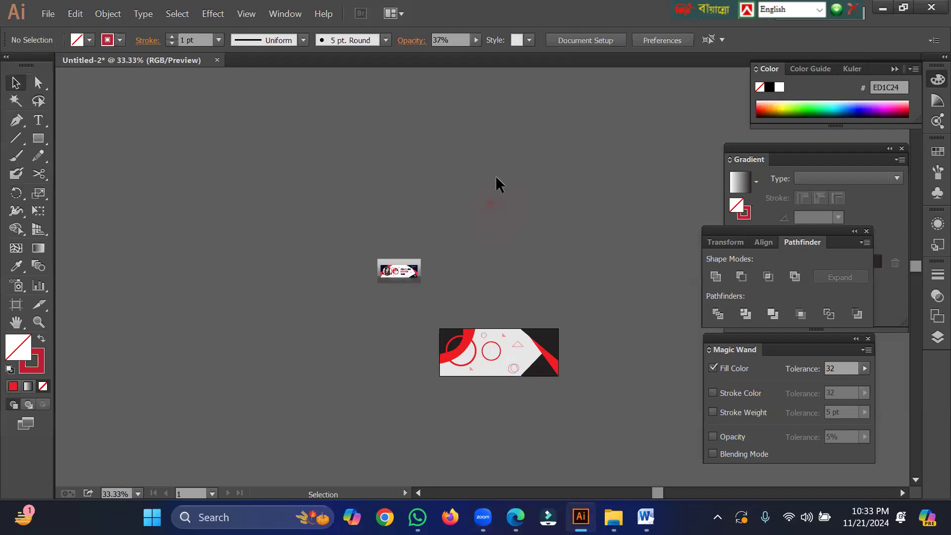
# Swap the radial burst's fill and stroke colors.
pyautogui.press('a')
pyautogui.click(521, 229)
pyautogui.press('v')
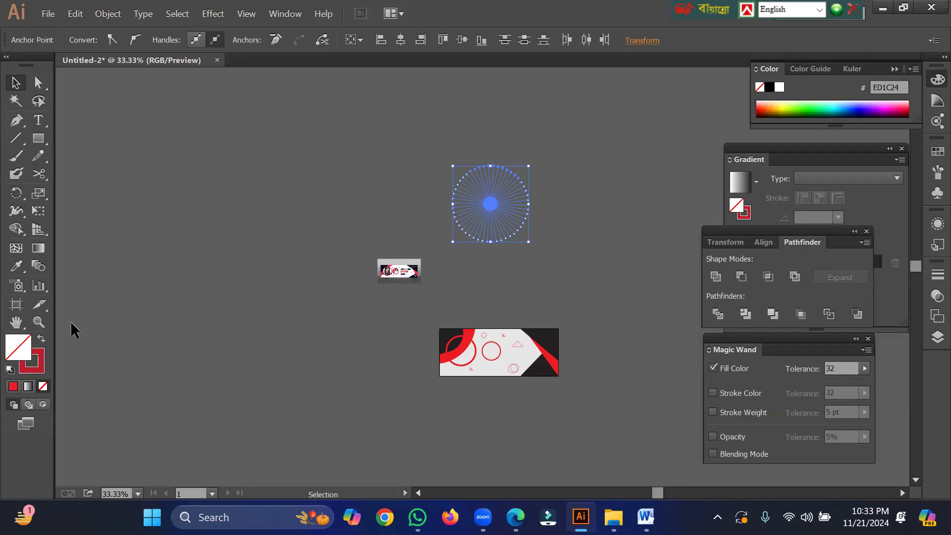
pyautogui.click(42, 339)
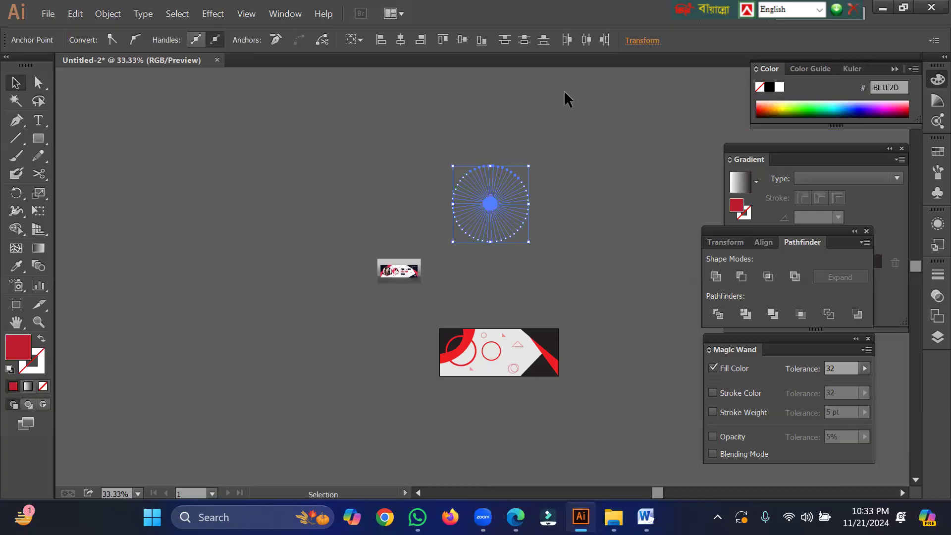
# Give the radial burst a 1 pt stroke and set its fill to none.
pyautogui.click(445, 143)
pyautogui.moveTo(437, 142); pyautogui.dragTo(522, 262)
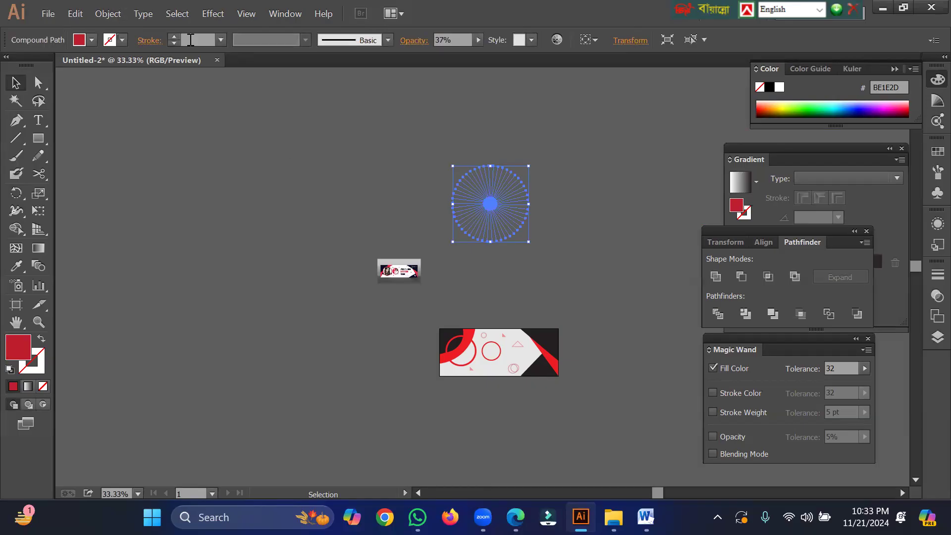
pyautogui.click(220, 42)
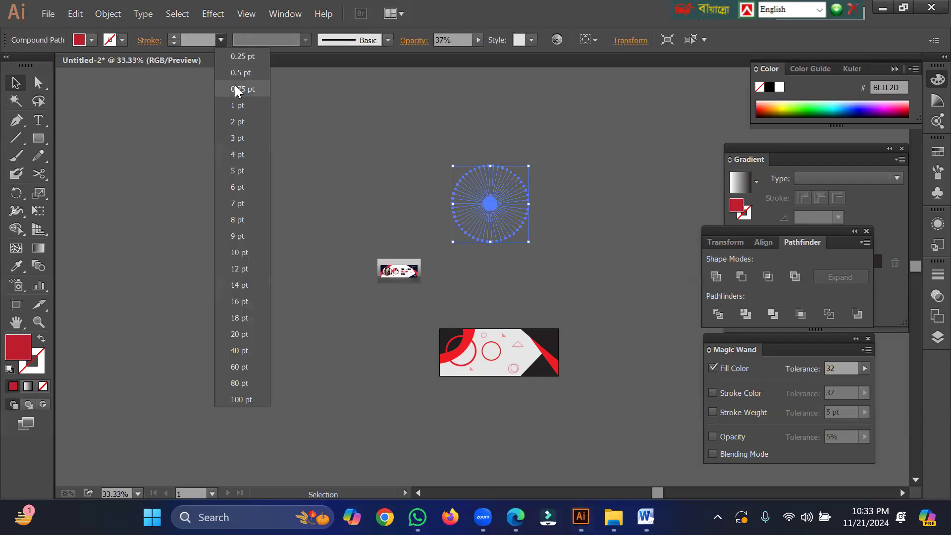
pyautogui.click(235, 106)
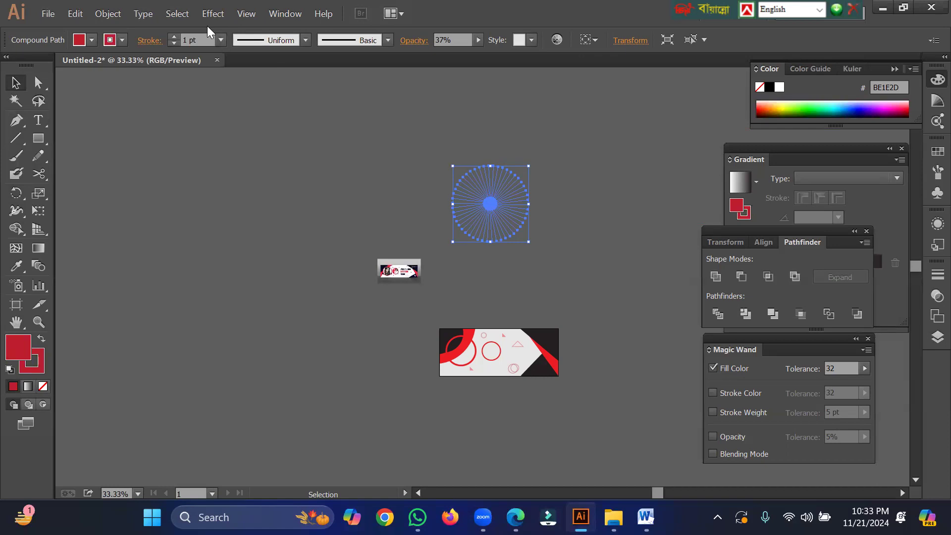
pyautogui.click(91, 41)
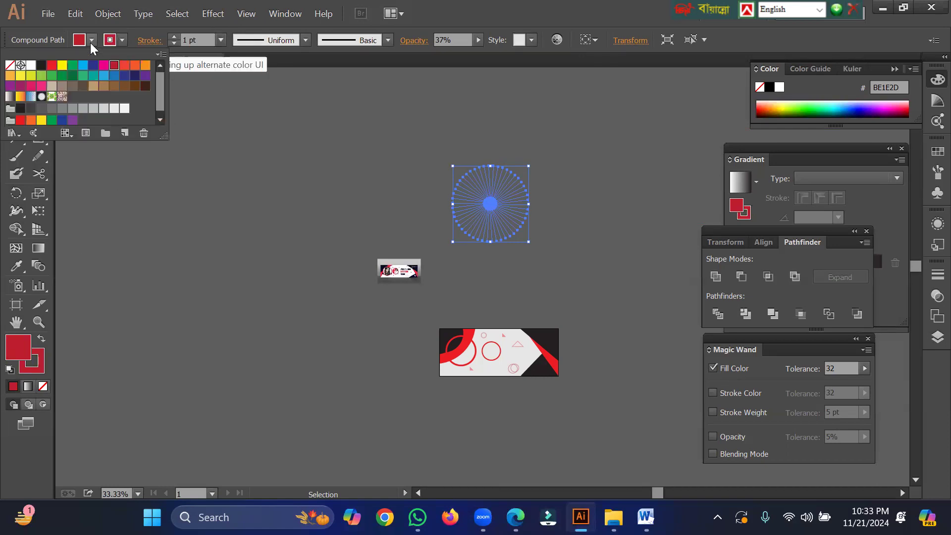
pyautogui.click(11, 69)
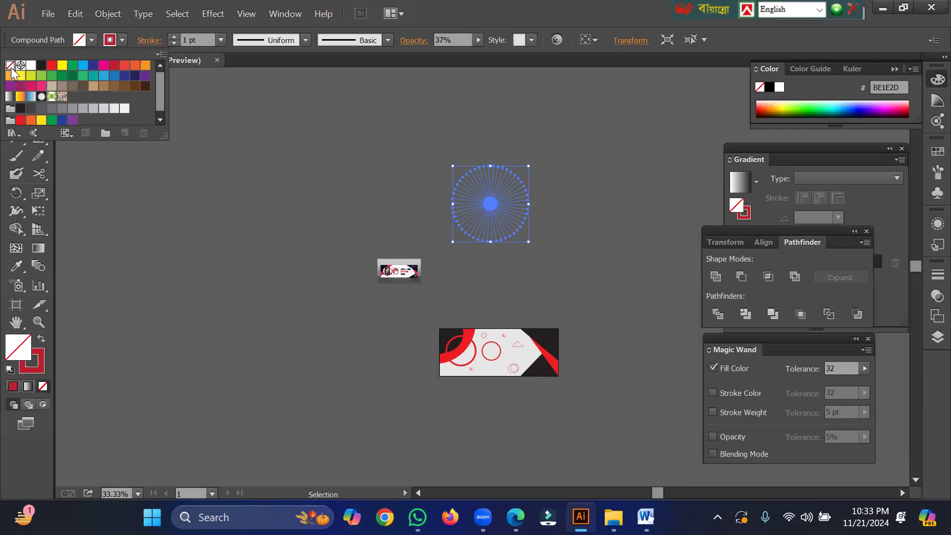
# Increase the radial burst's stroke weight to 14 pt and deselect it.
pyautogui.click(173, 42)
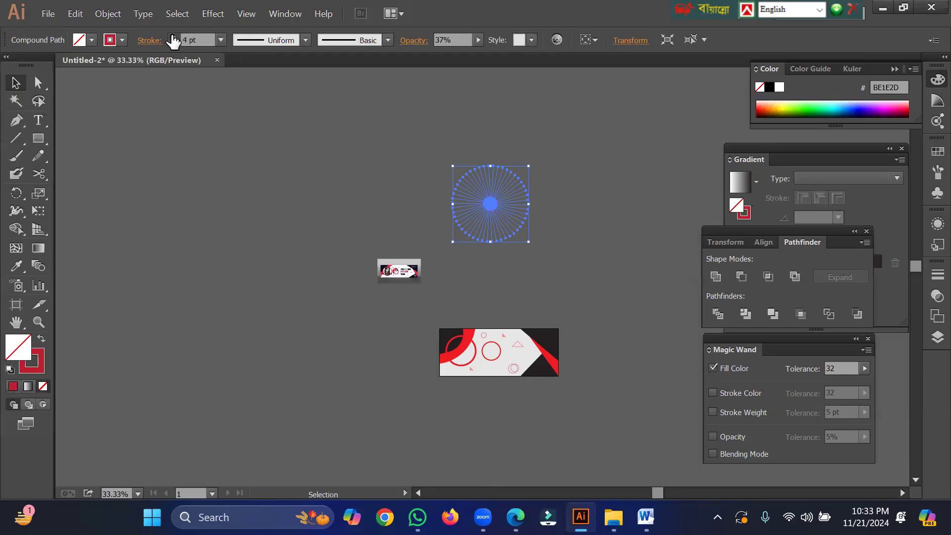
pyautogui.click(171, 36)
pyautogui.click(171, 36)
pyautogui.click(171, 37)
pyautogui.click(172, 37)
pyautogui.click(171, 37)
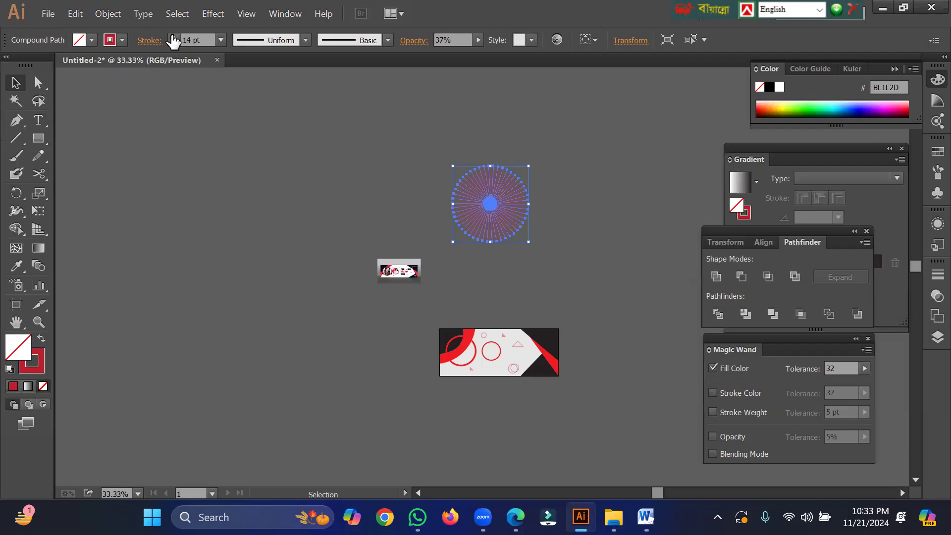
pyautogui.click(262, 149)
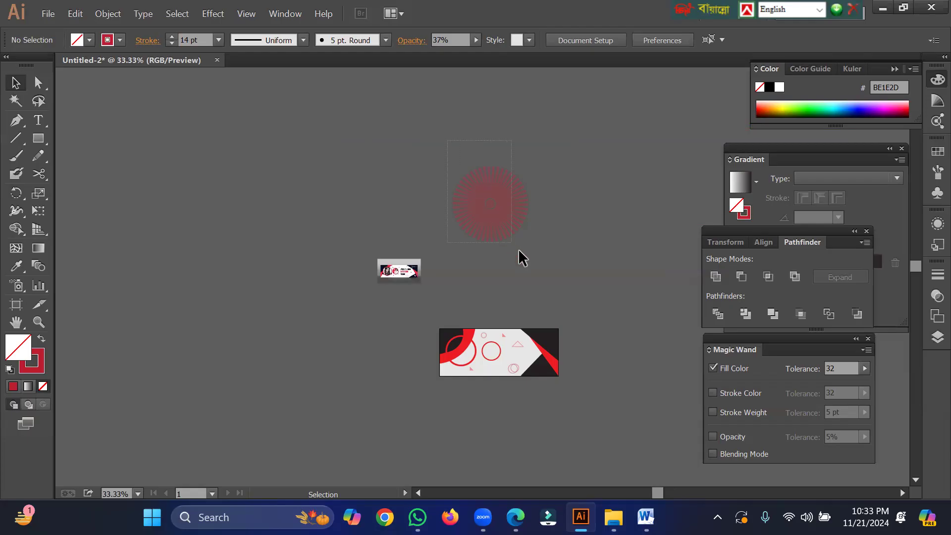
# Draw a tall unfilled rectangle covering most of the radial burst's left half and extending past its upper and lower edges.
pyautogui.moveTo(518, 250); pyautogui.dragTo(535, 261)
pyautogui.click(304, 152)
pyautogui.click(39, 140)
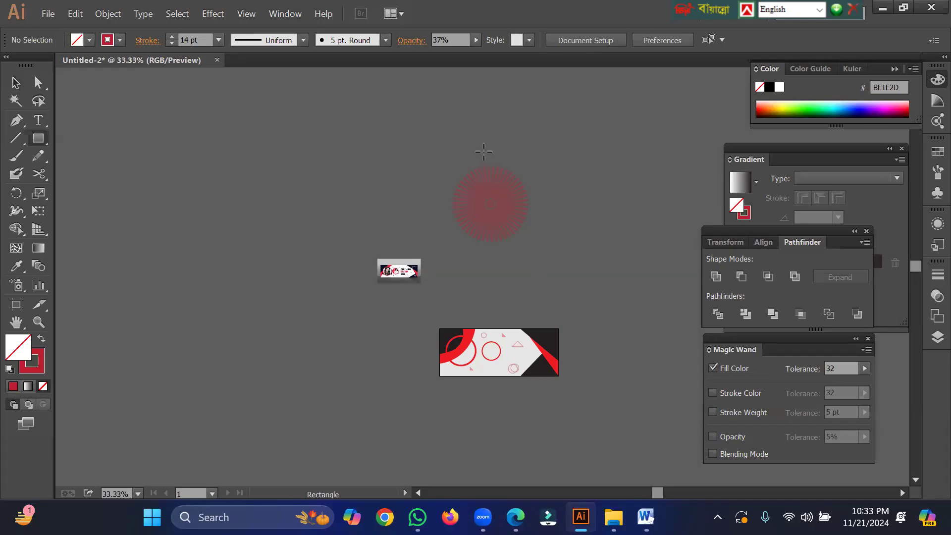
pyautogui.moveTo(484, 152); pyautogui.dragTo(429, 256)
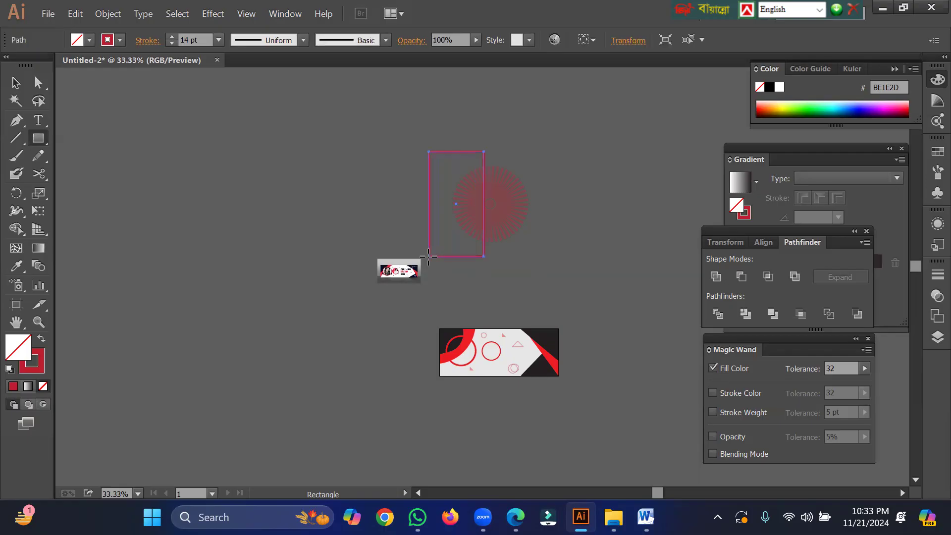
# Nudge the tall rectangle right to the radial burst's vertical centre line and swap its fill and stroke for a solid red fill.
pyautogui.hotkey('shift', 'Right')
pyautogui.hotkey('shift', 'Right')
pyautogui.hotkey('shift', 'Right')
pyautogui.hotkey('shift', 'Right')
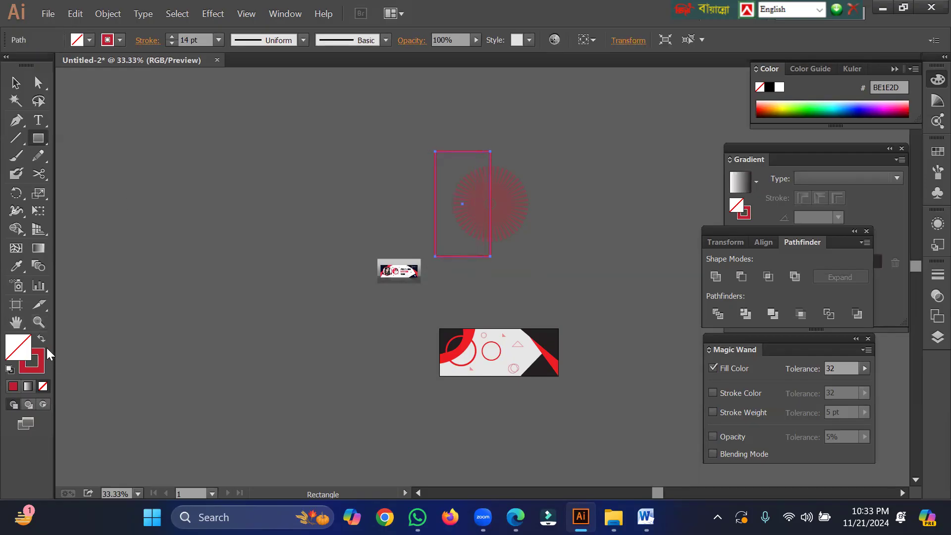
pyautogui.click(120, 39)
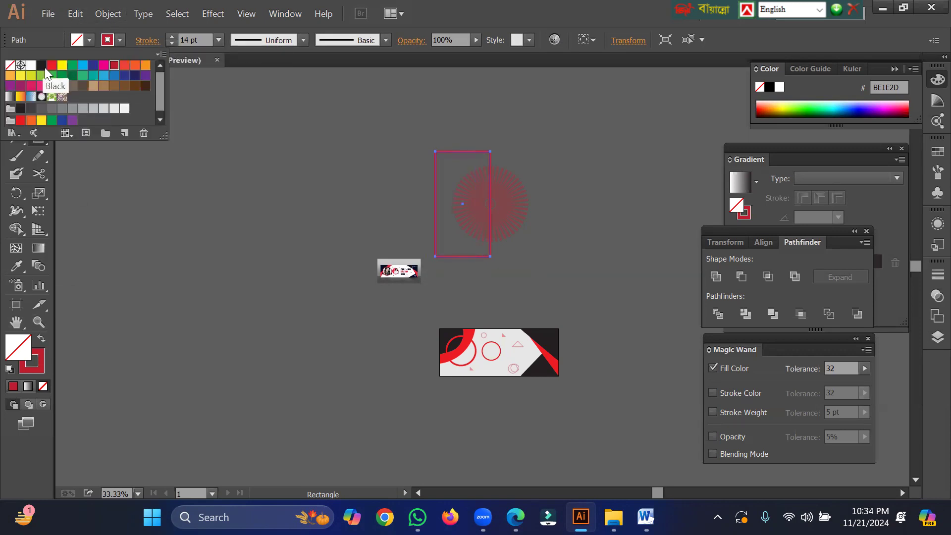
pyautogui.click(40, 338)
pyautogui.click(41, 339)
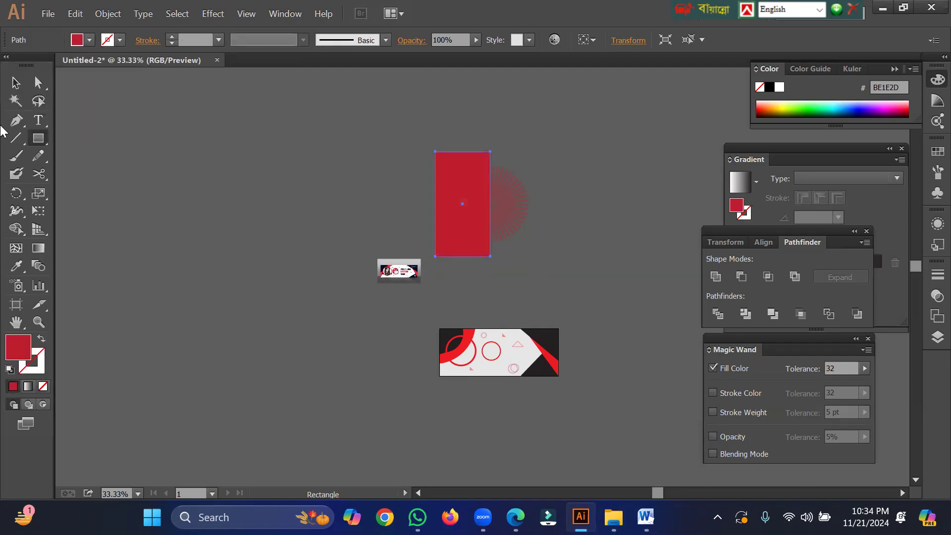
# Select the rectangle and radial burst together and remove the rectangle area outside the burst with Shape Builder.
pyautogui.click(16, 82)
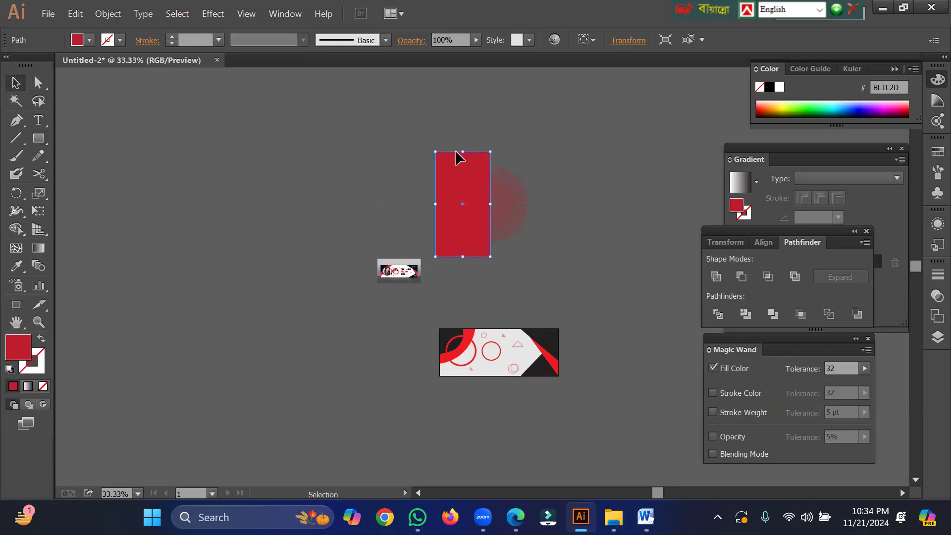
pyautogui.moveTo(436, 124); pyautogui.dragTo(526, 260)
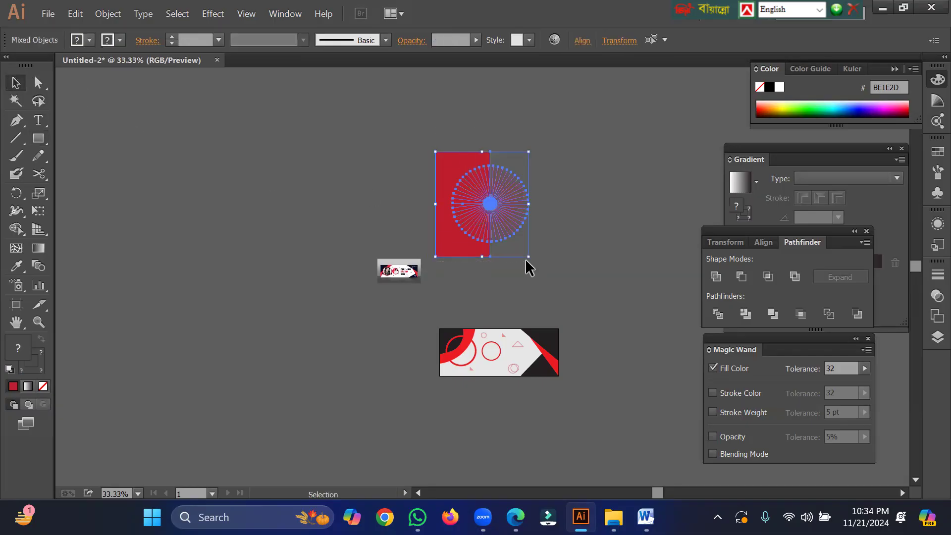
pyautogui.click(19, 225)
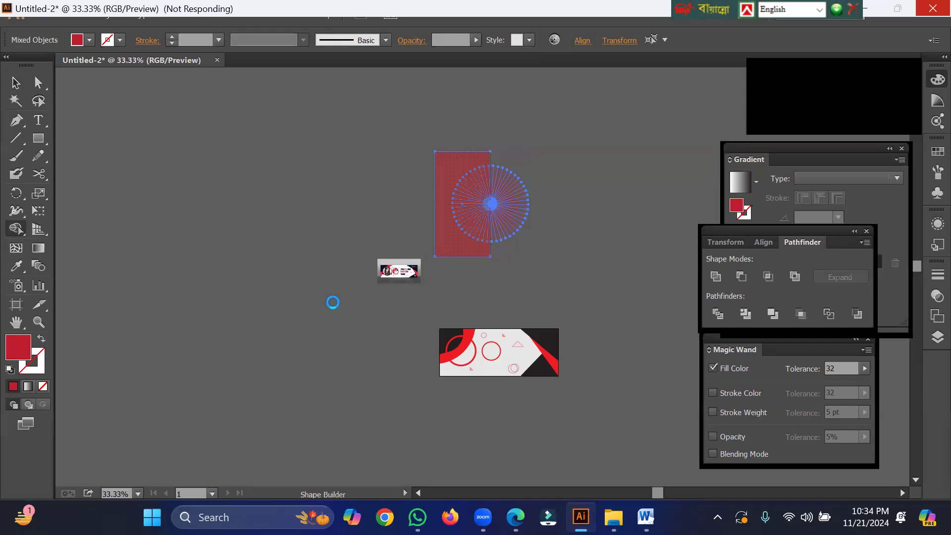
pyautogui.press('v')
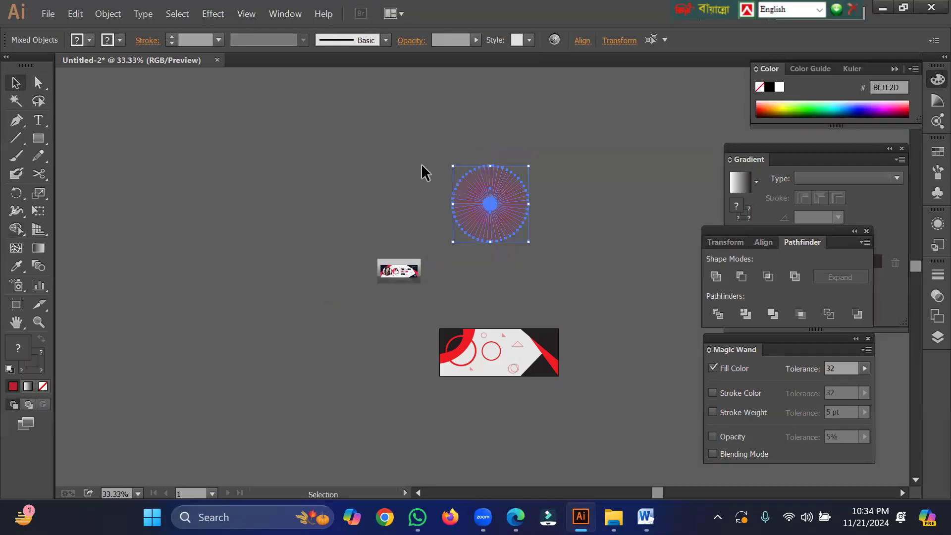
pyautogui.click(396, 122)
# Save the document to the Desktop as Untitled-2 in Adobe Illustrator format, version Illustrator CC (17.0).
pyautogui.press('ctrl')
pyautogui.hotkey('ctrl', 's')
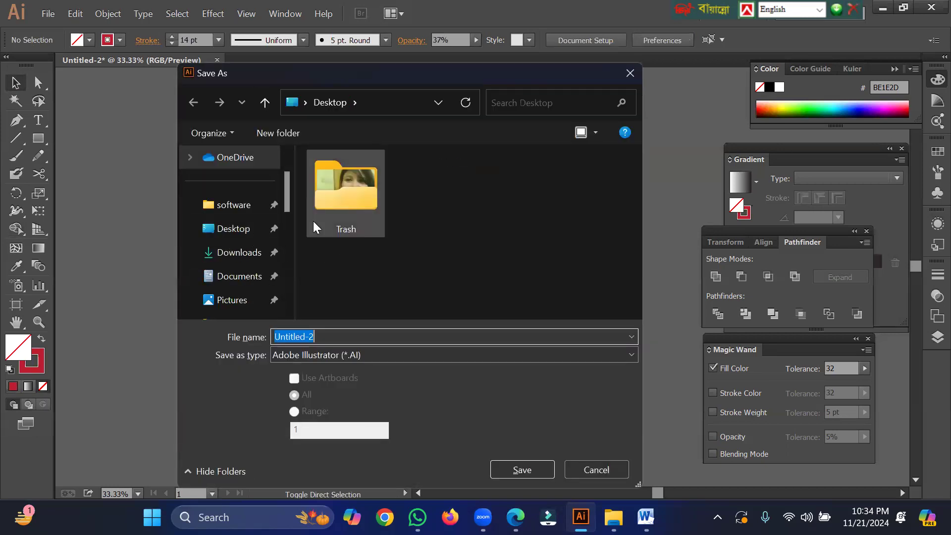
pyautogui.click(237, 242)
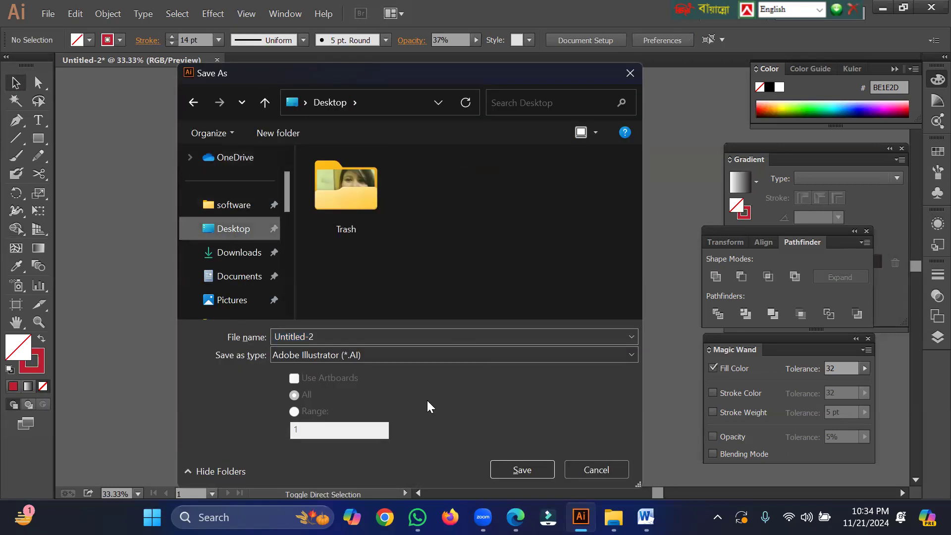
pyautogui.doubleClick(353, 336)
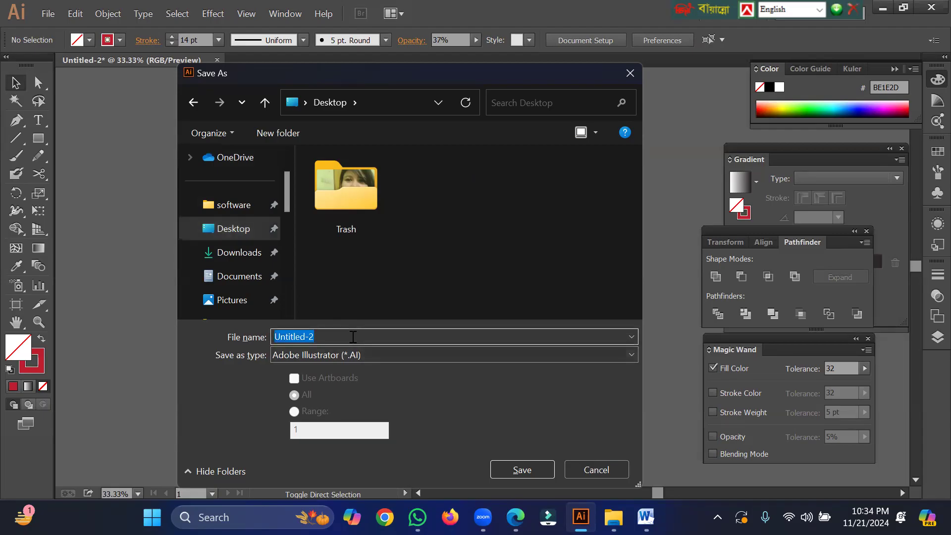
pyautogui.click(510, 469)
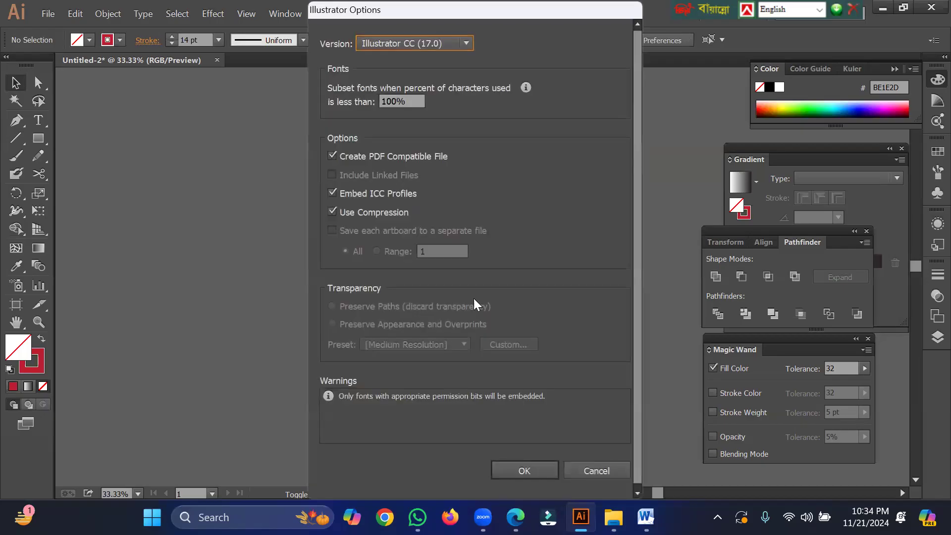
pyautogui.click(510, 468)
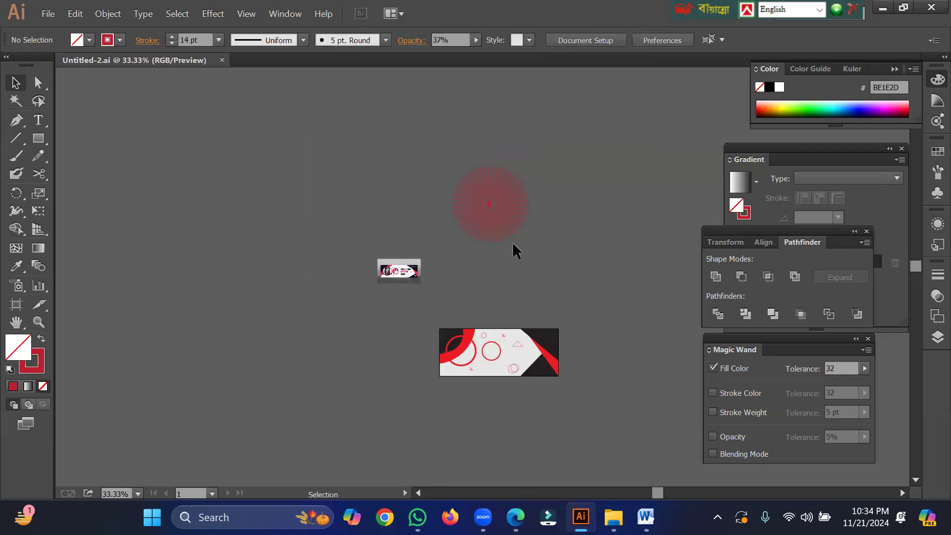
# Draw a tall rectangle over the radial burst's right portion, extending past its edges, and swap its fill and stroke.
pyautogui.moveTo(524, 251); pyautogui.dragTo(526, 254)
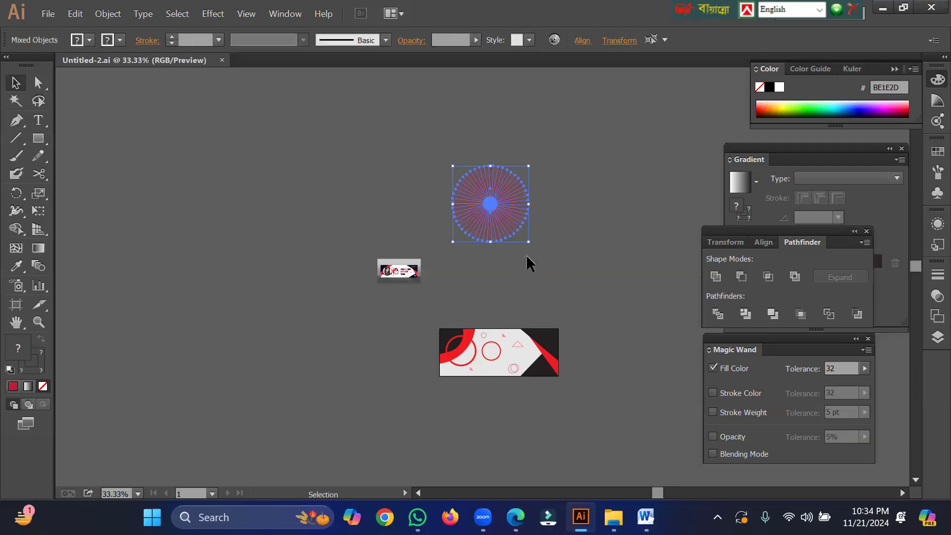
pyautogui.click(100, 132)
pyautogui.click(39, 139)
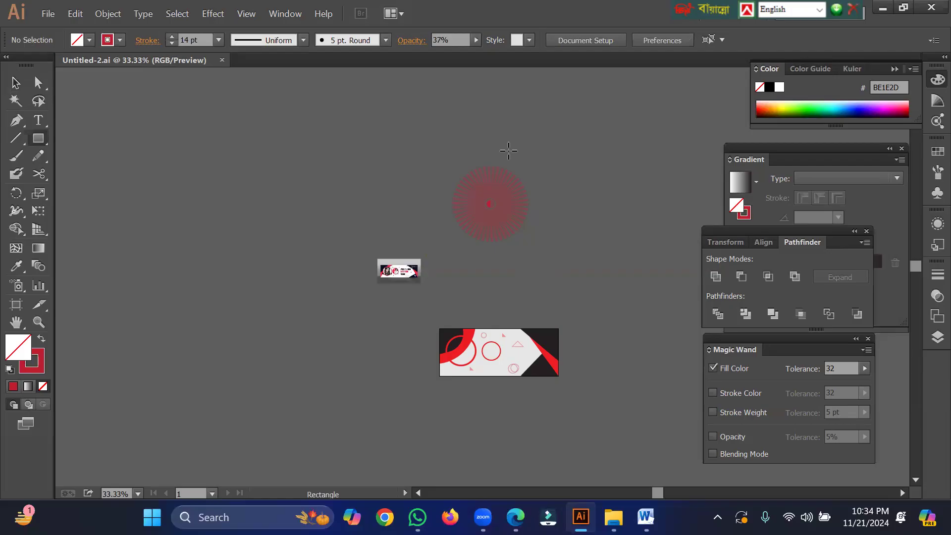
pyautogui.moveTo(482, 146); pyautogui.dragTo(561, 257)
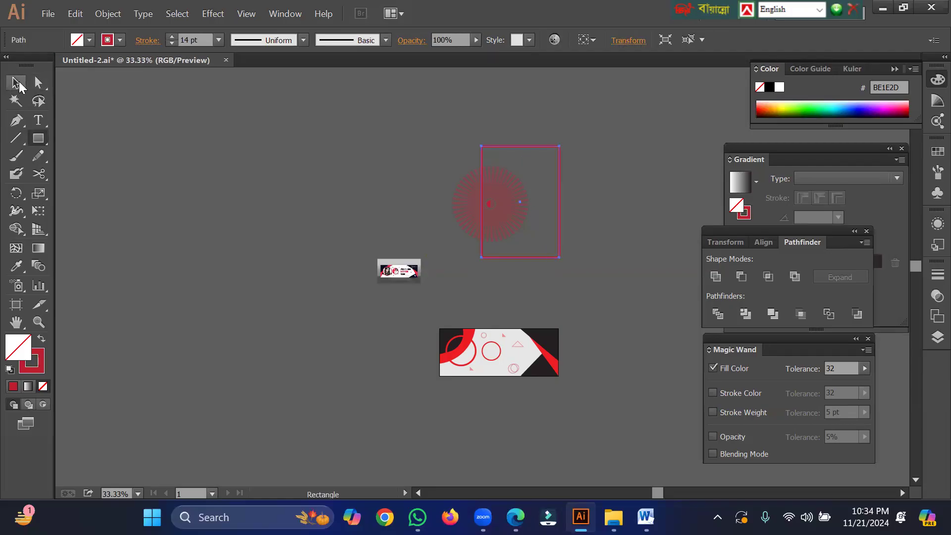
pyautogui.click(42, 342)
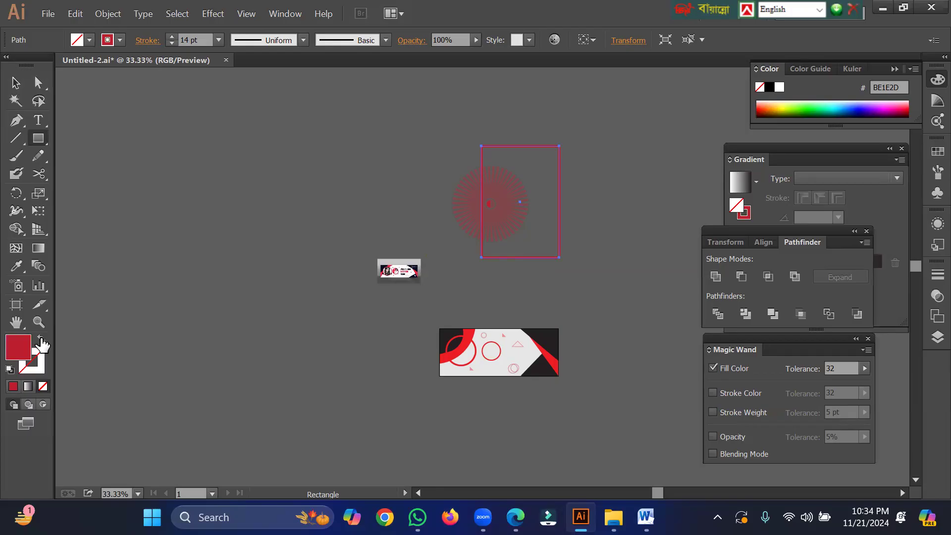
# Try splitting the overlapping radial burst and red rectangle with the Pathfinder Divide operation.
pyautogui.click(15, 83)
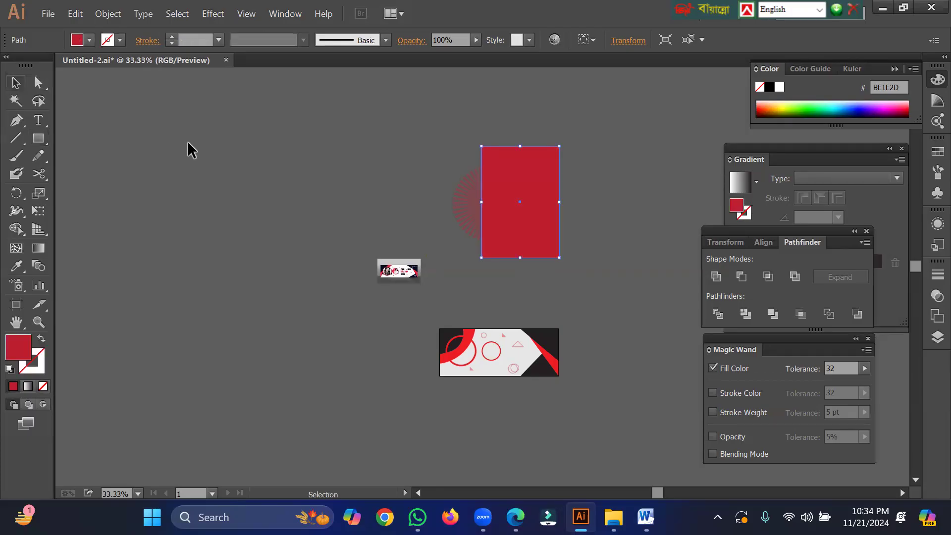
pyautogui.moveTo(463, 108); pyautogui.dragTo(531, 258)
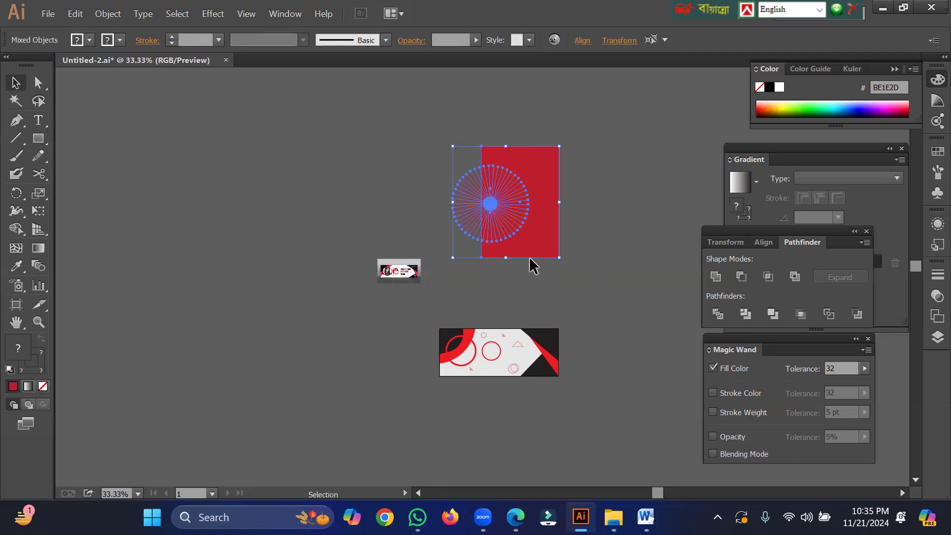
pyautogui.click(719, 315)
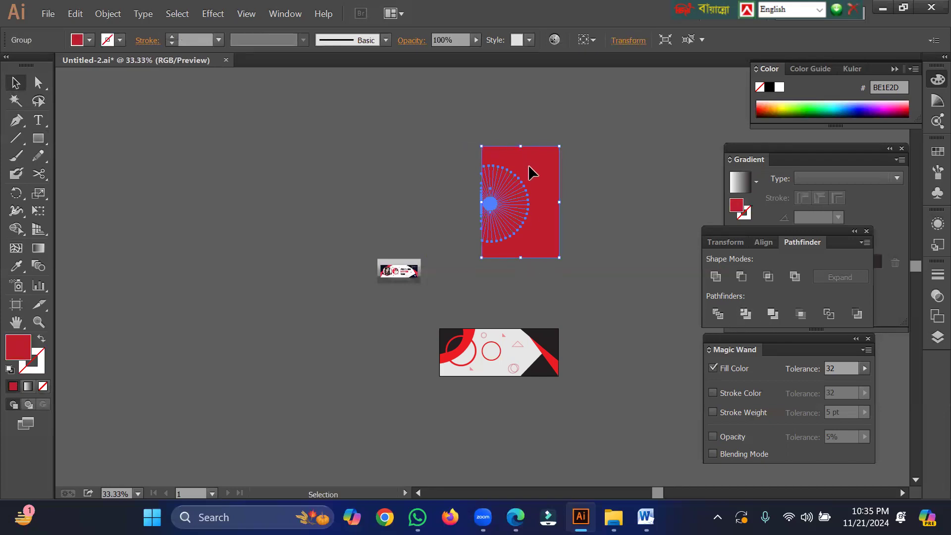
pyautogui.click(601, 166)
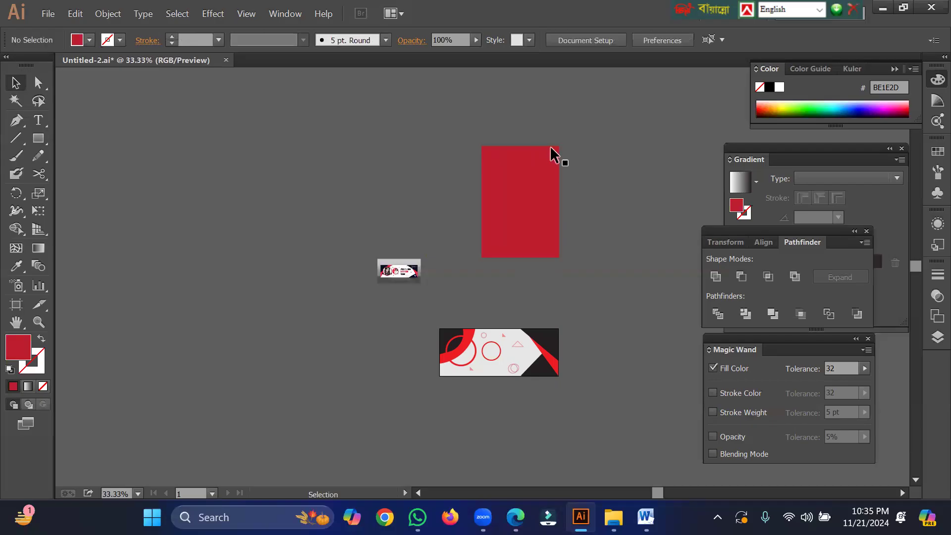
pyautogui.click(544, 152)
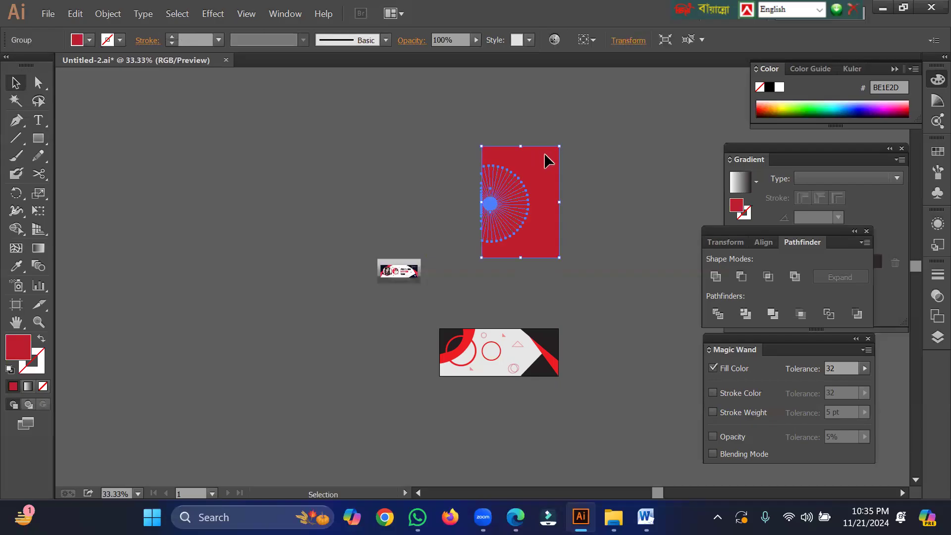
# Delete the divided group, undo the deletion, and ungroup its pieces.
pyautogui.press('Delete')
pyautogui.hotkey('ctrl', 'z')
pyautogui.rightClick(516, 201)
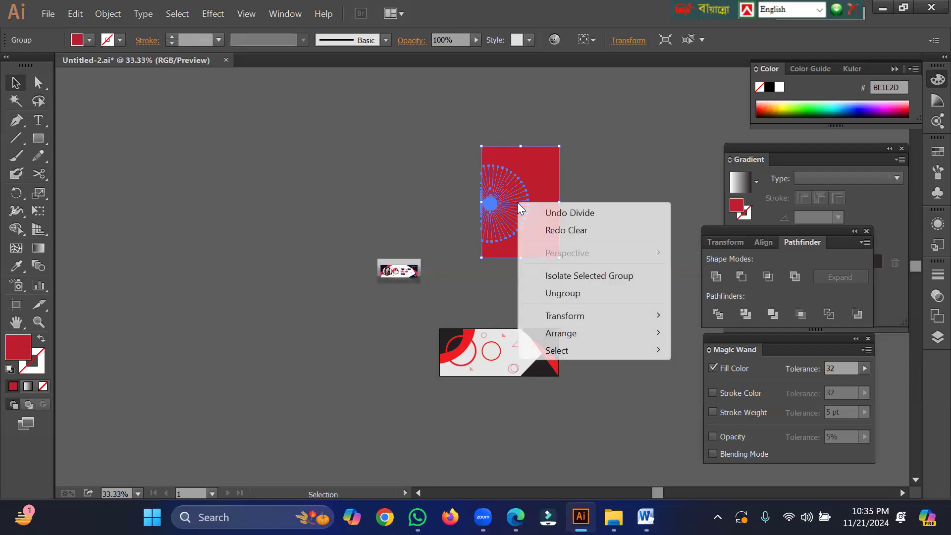
pyautogui.click(571, 296)
pyautogui.click(591, 159)
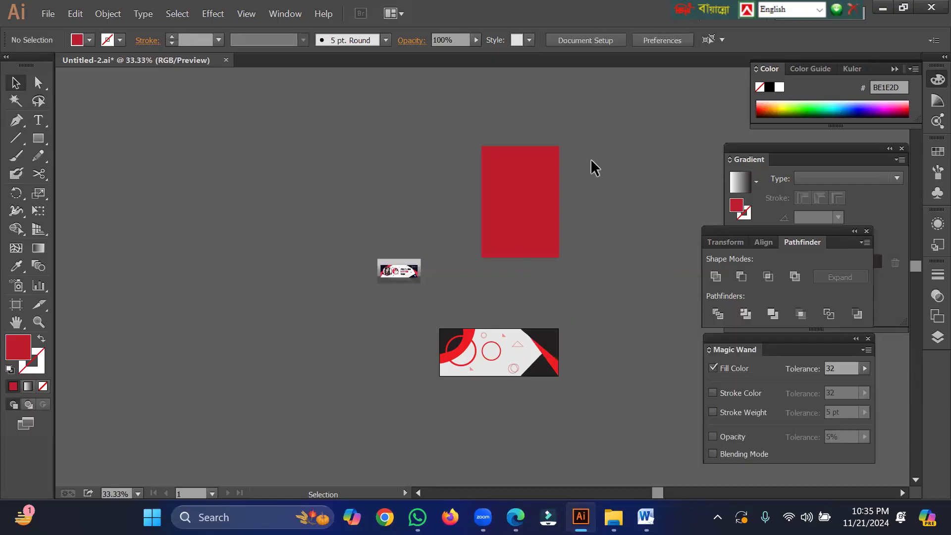
# Move the divided red rectangle piece into the empty canvas area far left of the burst.
pyautogui.click(536, 160)
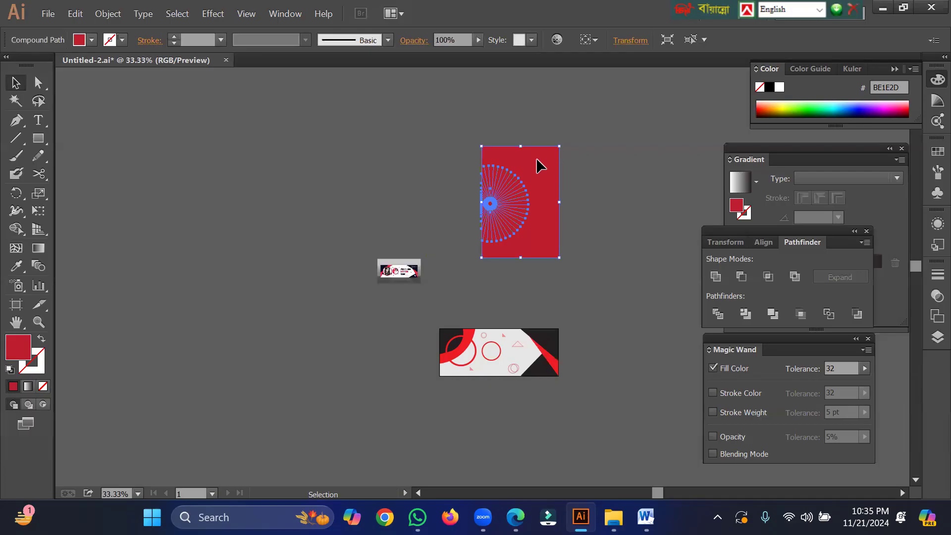
pyautogui.moveTo(536, 159); pyautogui.dragTo(231, 179)
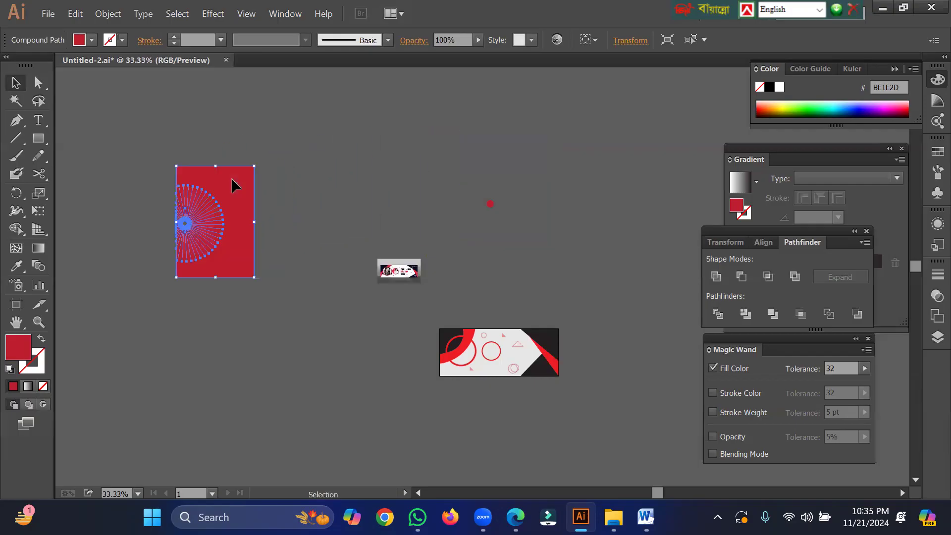
pyautogui.click(248, 154)
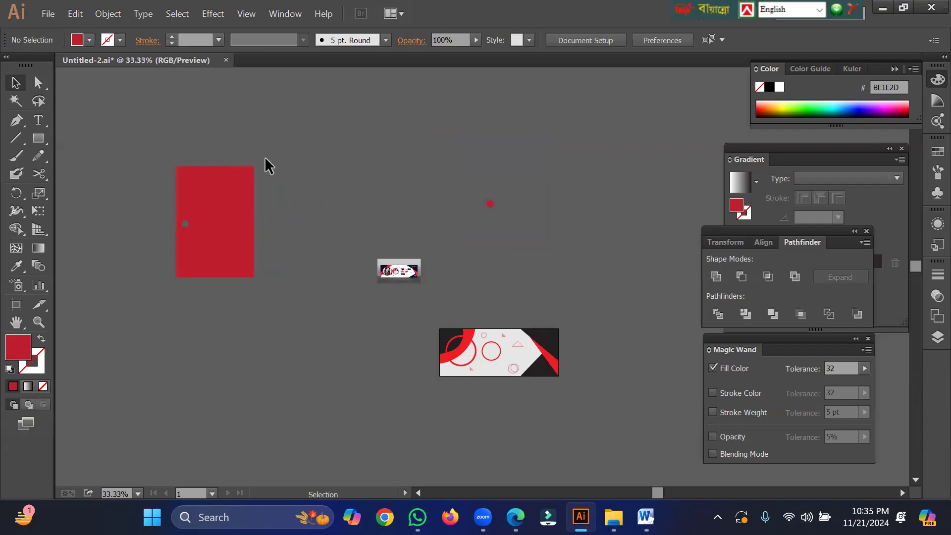
pyautogui.click(206, 210)
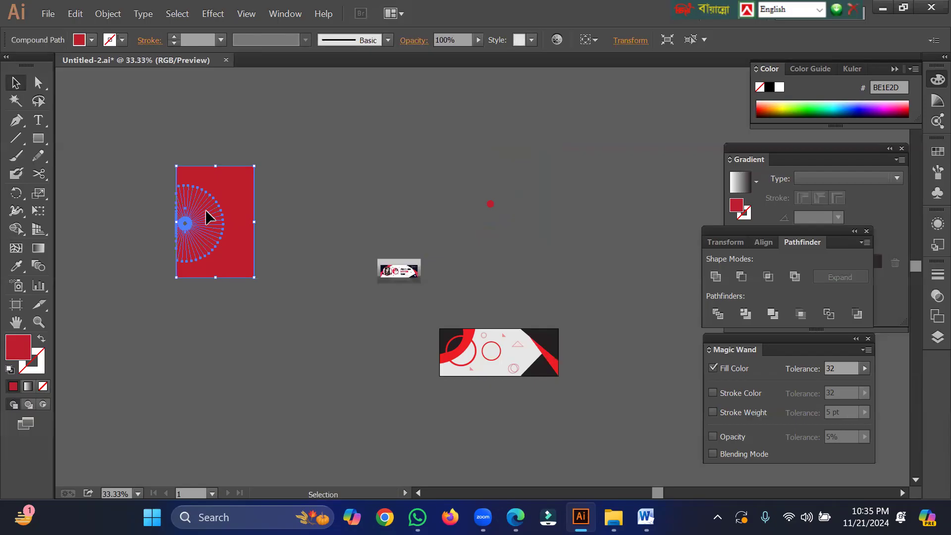
# Undo the piece moves, the ungrouping and the Divide operation on the burst and rectangle.
pyautogui.hotkey('ctrl', 'z')
pyautogui.hotkey('ctrl', 'z')
pyautogui.hotkey('ctrl', 'z')
pyautogui.hotkey('ctrl', 'z')
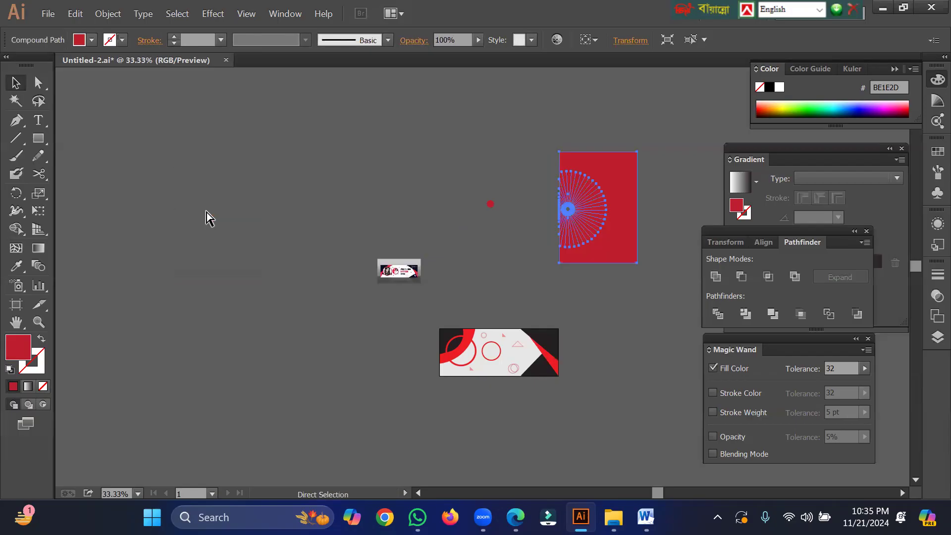
pyautogui.hotkey('ctrl', 'z')
pyautogui.hotkey('ctrl', 'z')
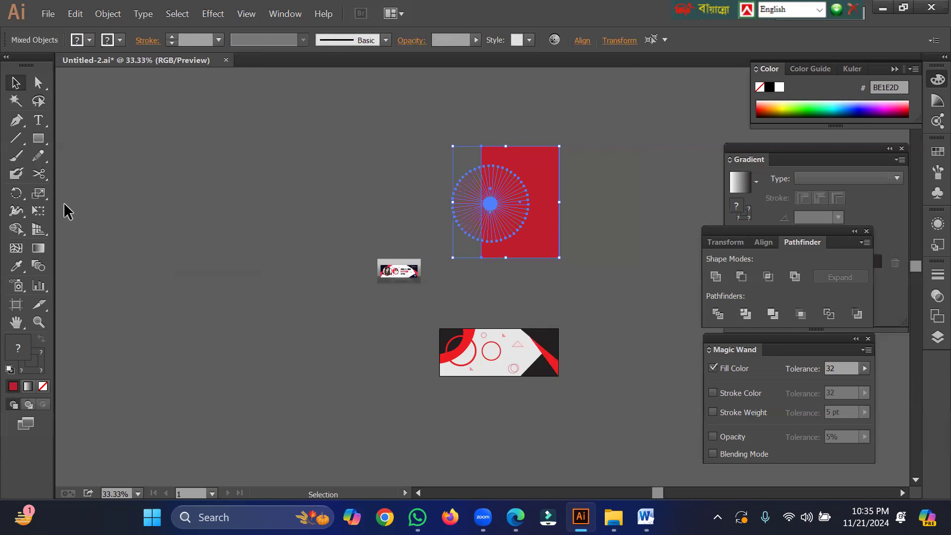
# Remove the red rectangle area outside the radial burst with Shape Builder and deselect the artwork.
pyautogui.click(16, 230)
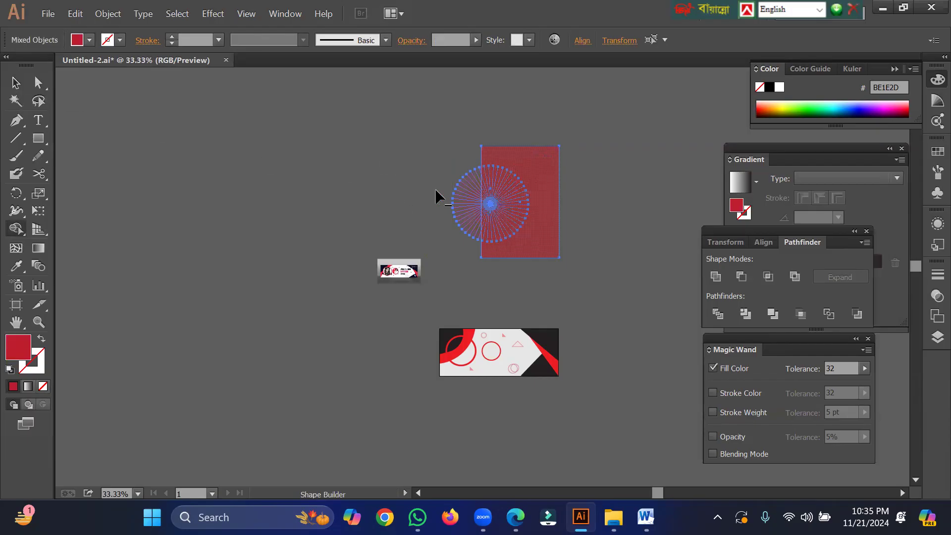
pyautogui.click(15, 82)
pyautogui.click(488, 169)
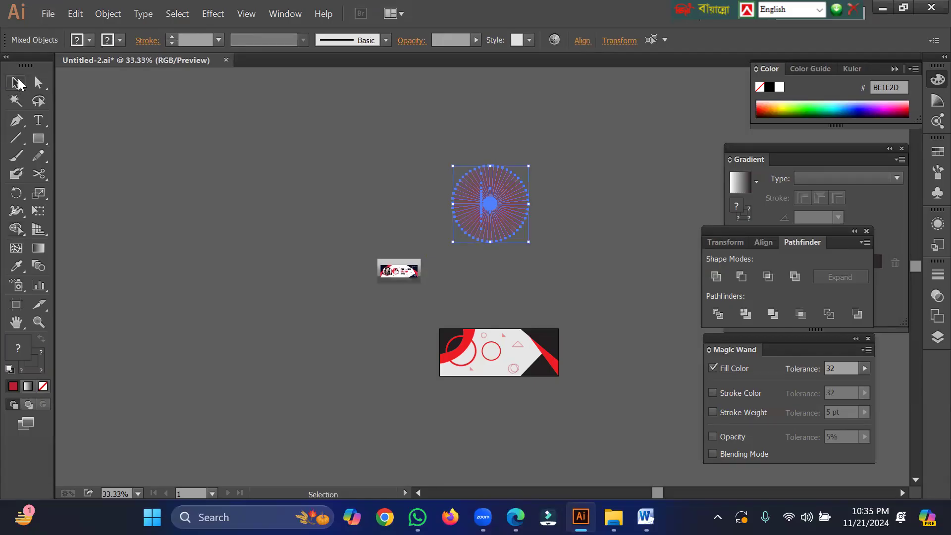
pyautogui.click(470, 120)
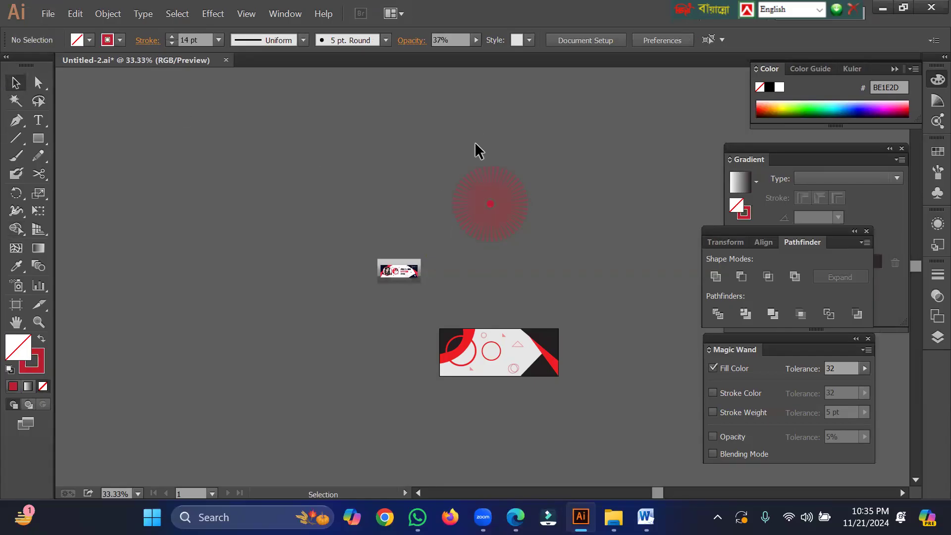
# Select the whole radial burst and set its fill to near-black 030504.
pyautogui.moveTo(475, 144); pyautogui.dragTo(516, 279)
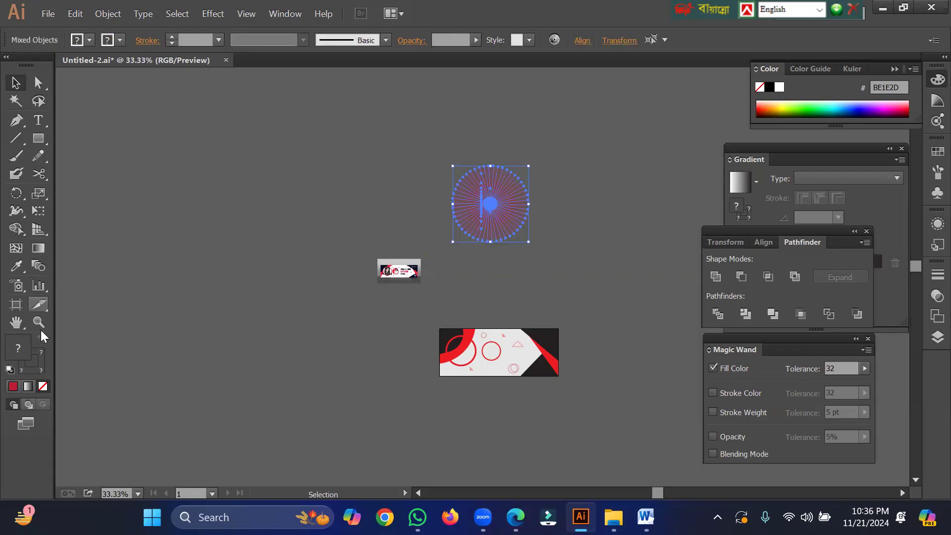
pyautogui.doubleClick(24, 348)
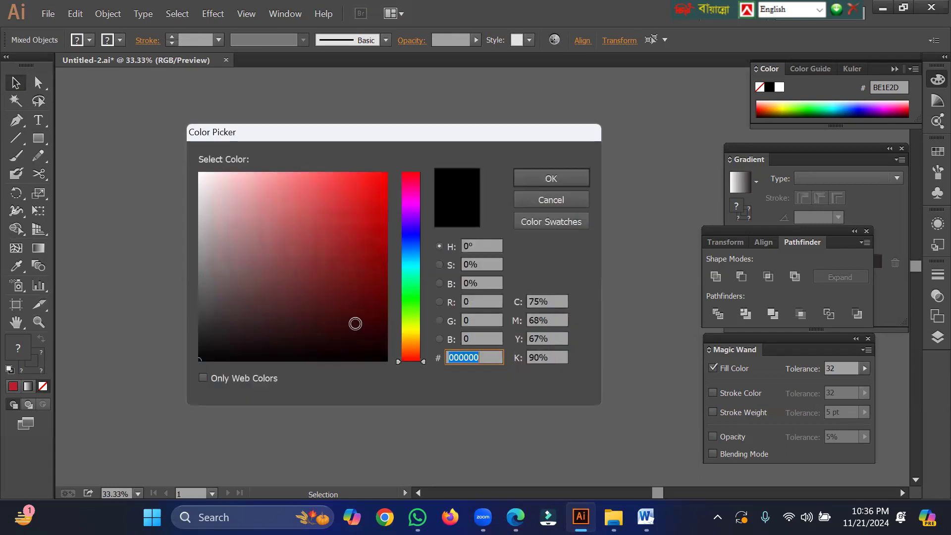
pyautogui.click(415, 276)
pyautogui.moveTo(370, 321); pyautogui.dragTo(349, 353)
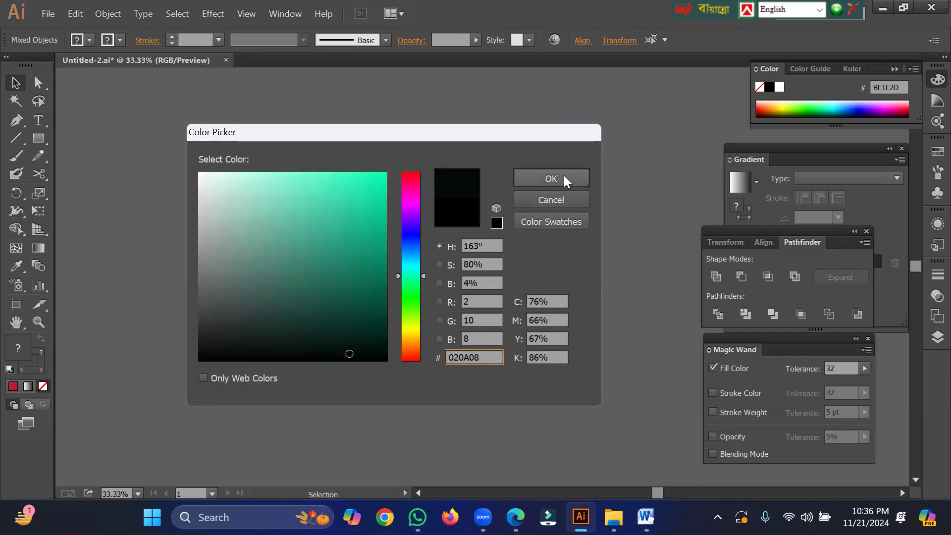
pyautogui.click(275, 355)
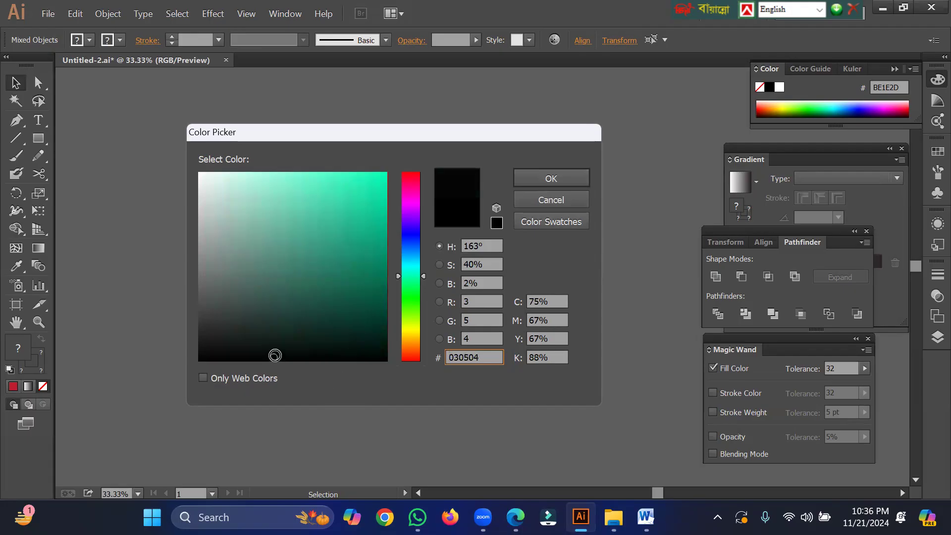
pyautogui.click(552, 179)
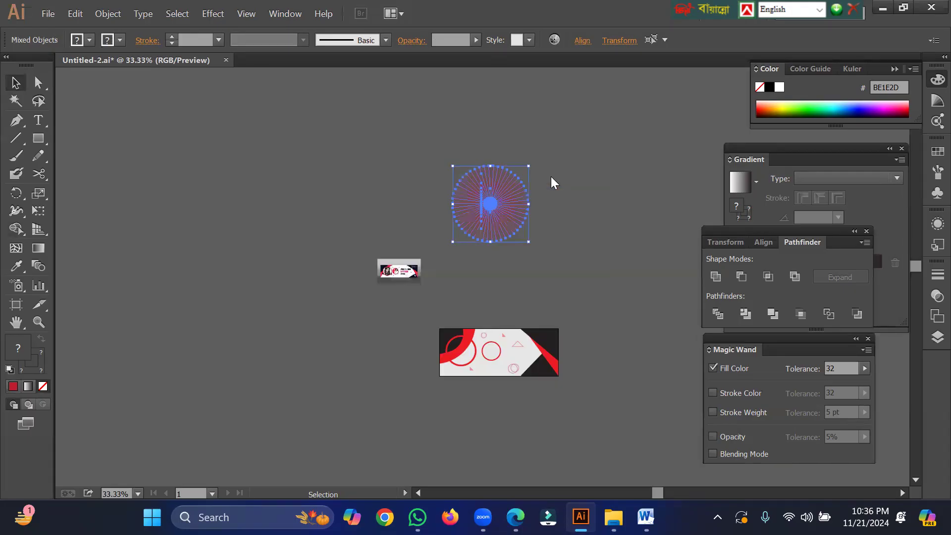
# Scale the radial burst down and move it onto the banner, overlapping the middle red ring.
pyautogui.click(447, 143)
pyautogui.moveTo(459, 140); pyautogui.dragTo(522, 270)
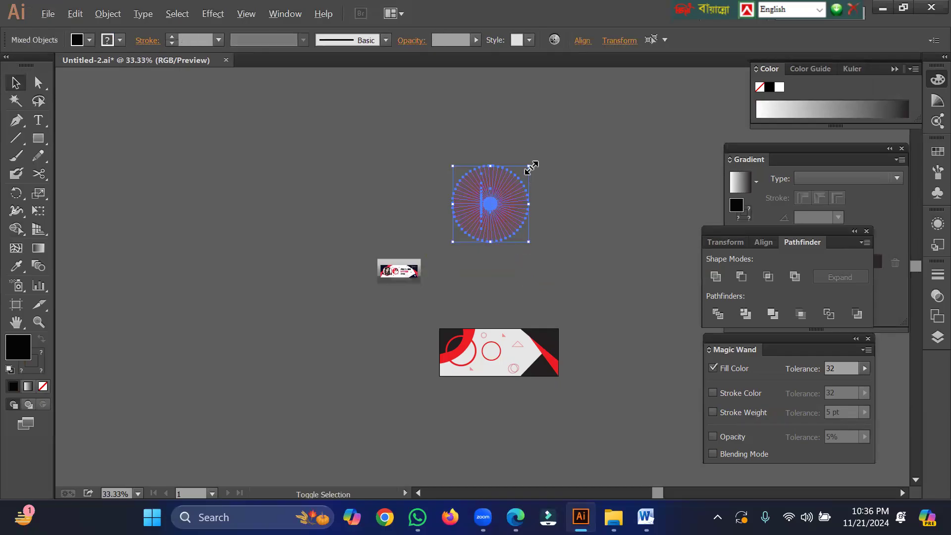
pyautogui.moveTo(531, 167); pyautogui.dragTo(495, 356)
pyautogui.hotkey('ctrl', '+')
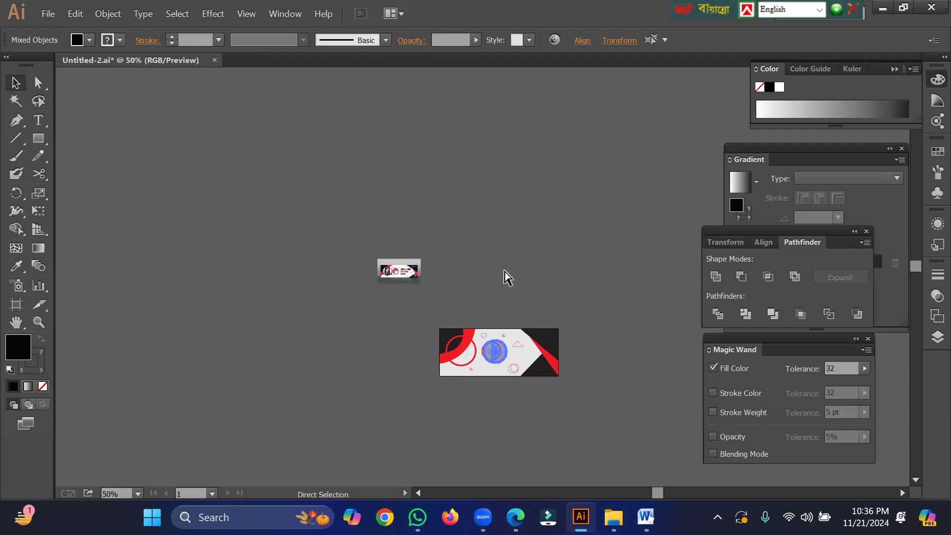
pyautogui.hotkey('ctrl', '+')
pyautogui.hotkey('ctrl', '+')
pyautogui.hotkey('ctrl', '+')
pyautogui.hotkey('ctrl', '+')
pyautogui.click(484, 221)
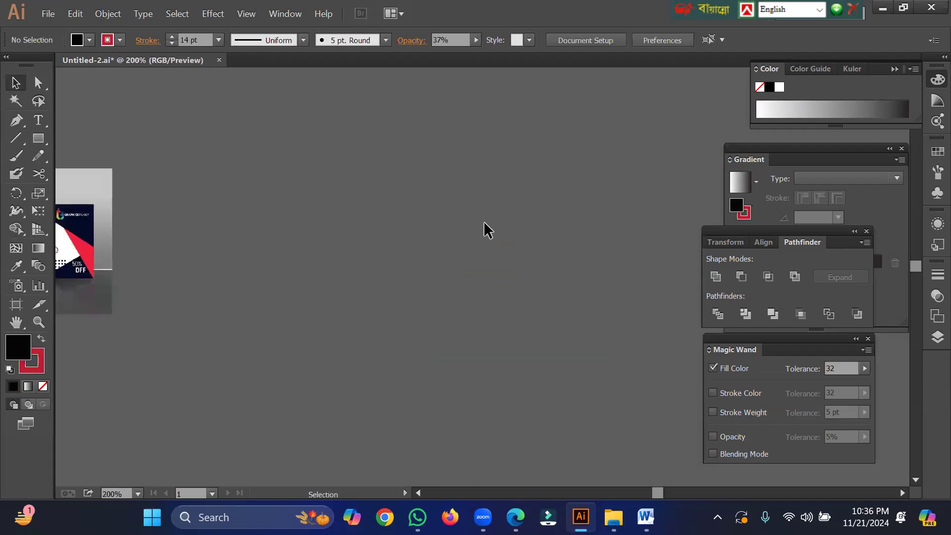
pyautogui.hotkey('ctrl', '0')
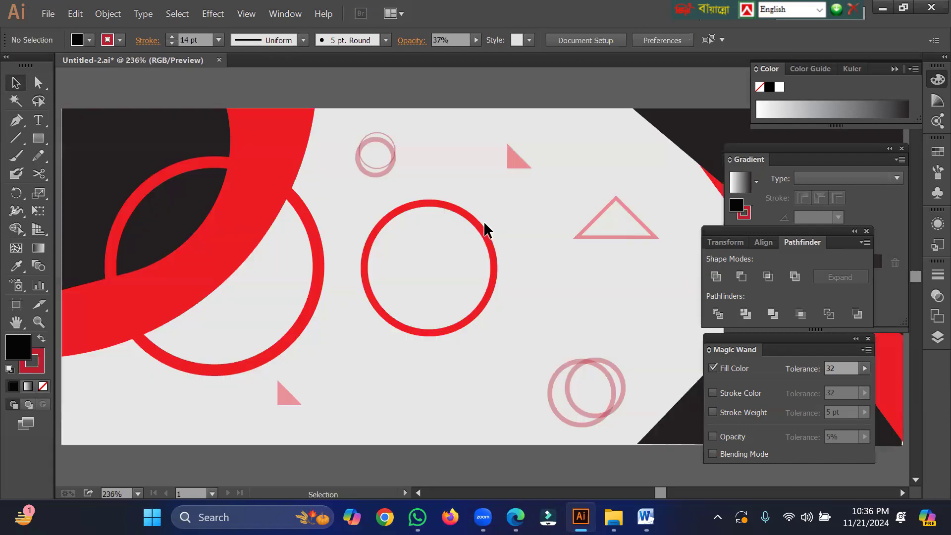
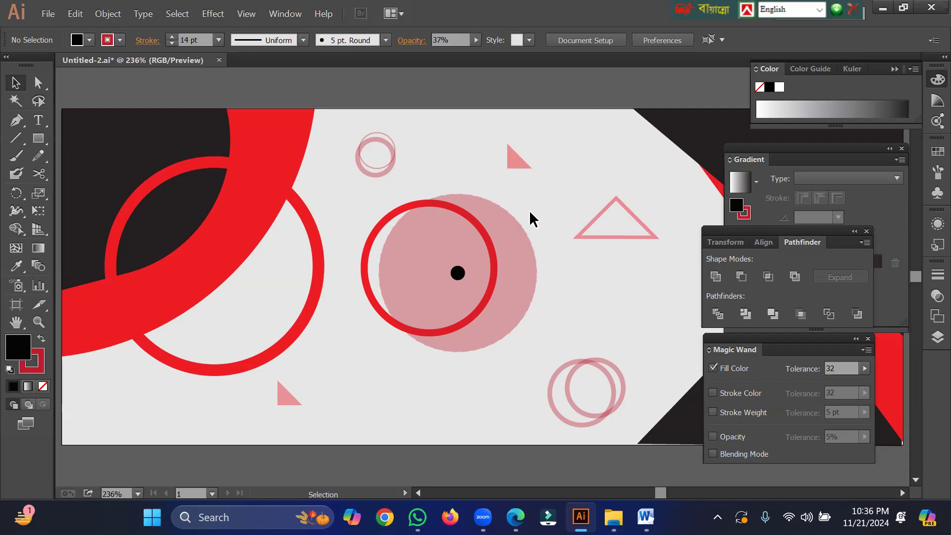
# Swap the radial burst's fill and stroke colors so the lines are black, and set its fill to None.
pyautogui.press('ctrl')
pyautogui.hotkey('ctrl', '-')
pyautogui.hotkey('ctrl', '-')
pyautogui.hotkey('ctrl', '-')
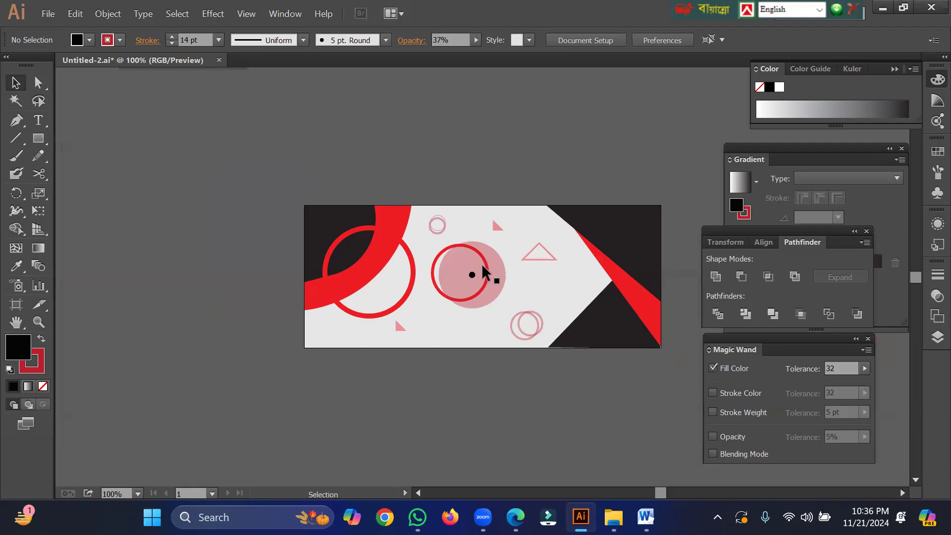
pyautogui.click(498, 267)
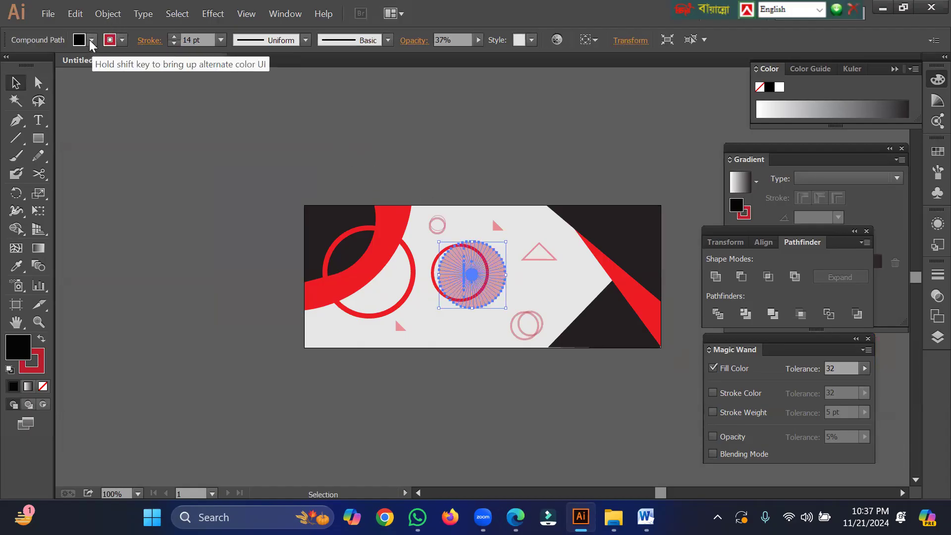
pyautogui.click(41, 340)
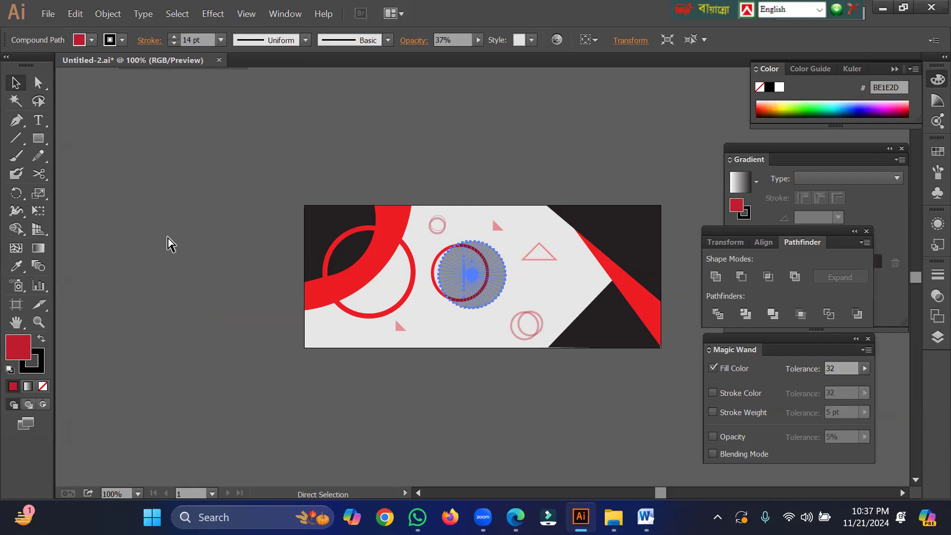
pyautogui.click(91, 40)
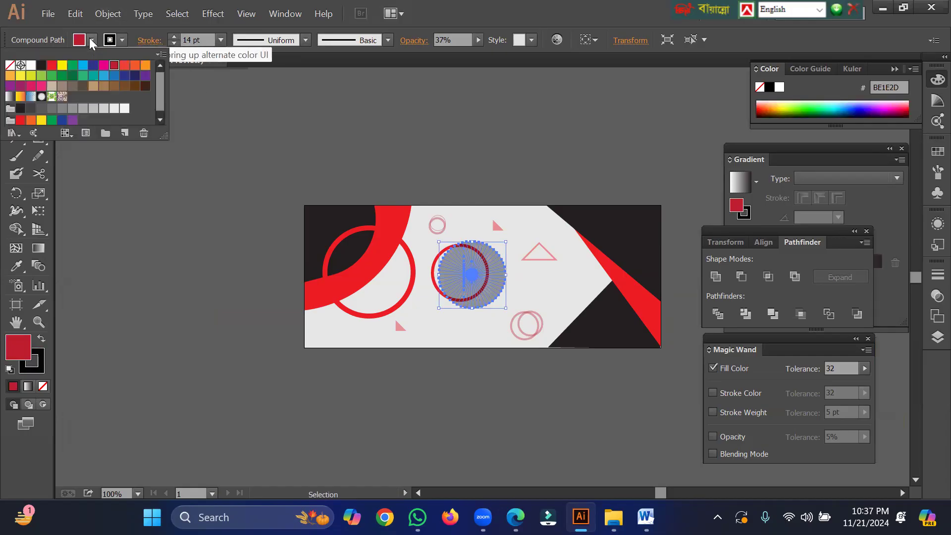
pyautogui.click(10, 65)
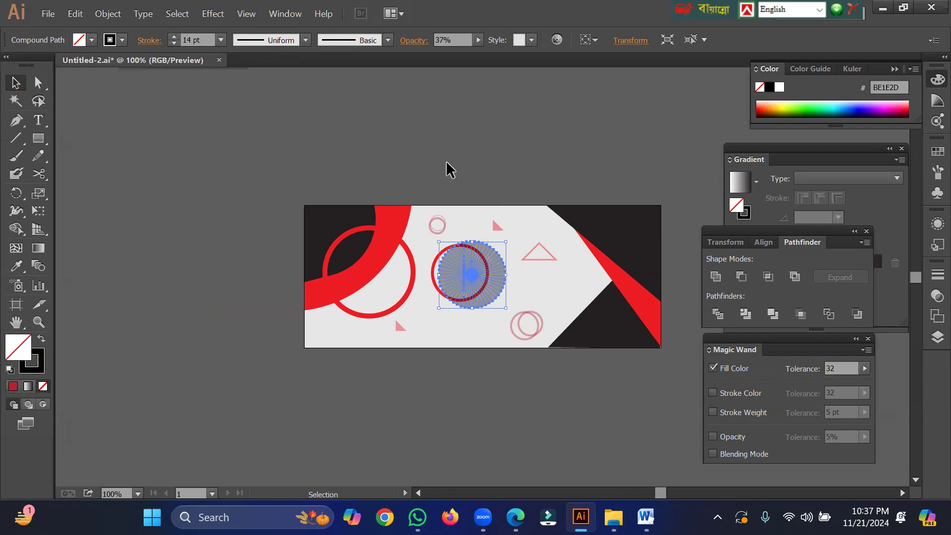
pyautogui.click(479, 163)
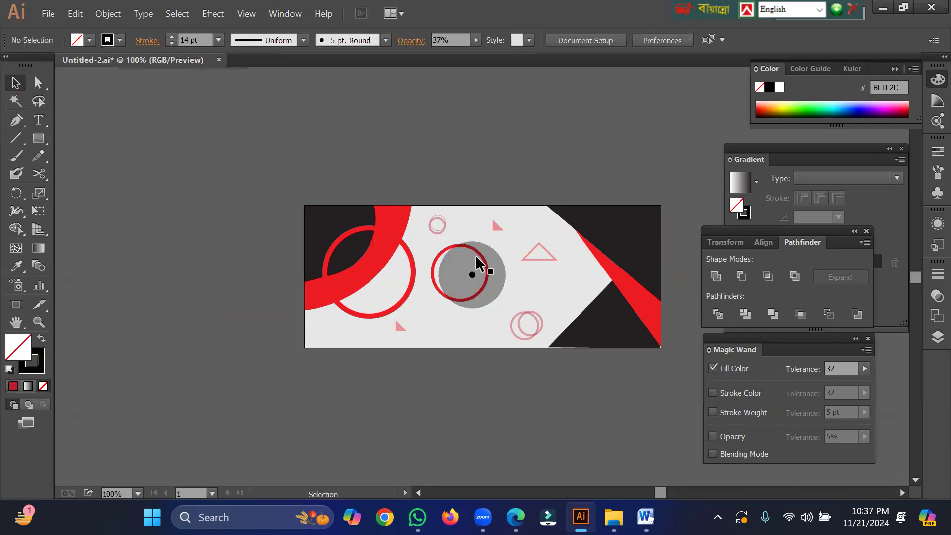
# Bring the middle red ring to the front, above the radial burst.
pyautogui.click(443, 257)
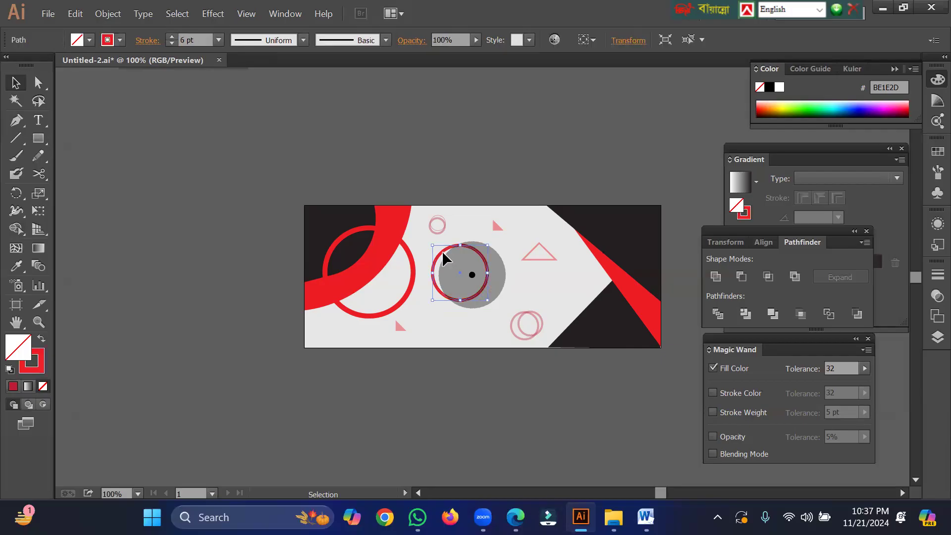
pyautogui.rightClick(442, 251)
pyautogui.moveTo(536, 227)
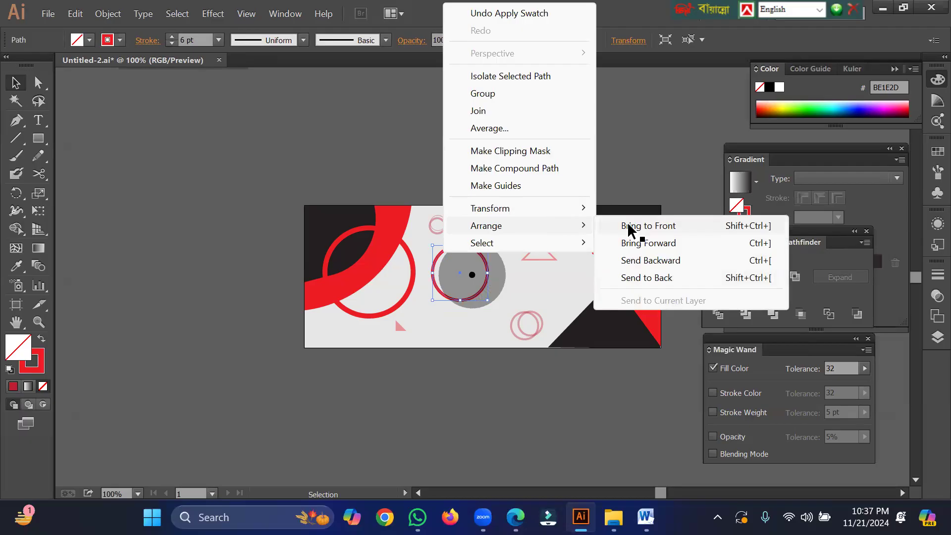
pyautogui.click(627, 225)
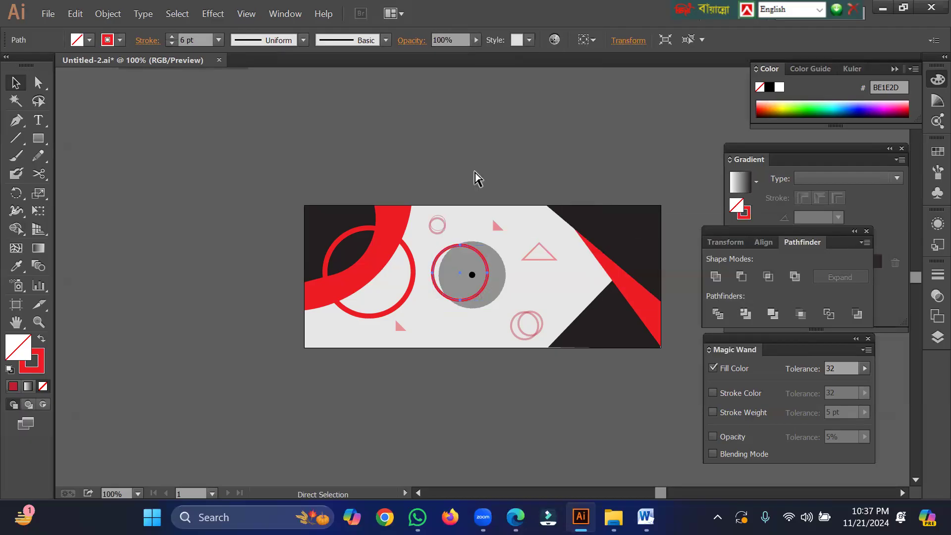
pyautogui.click(309, 162)
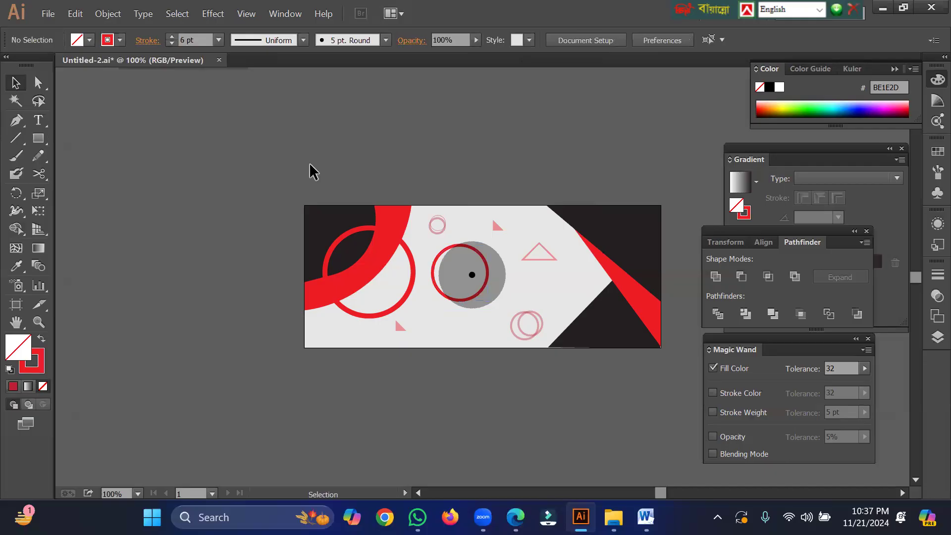
# Reduce the radial burst's stroke weight to 1 pt and deselect it.
pyautogui.click(499, 278)
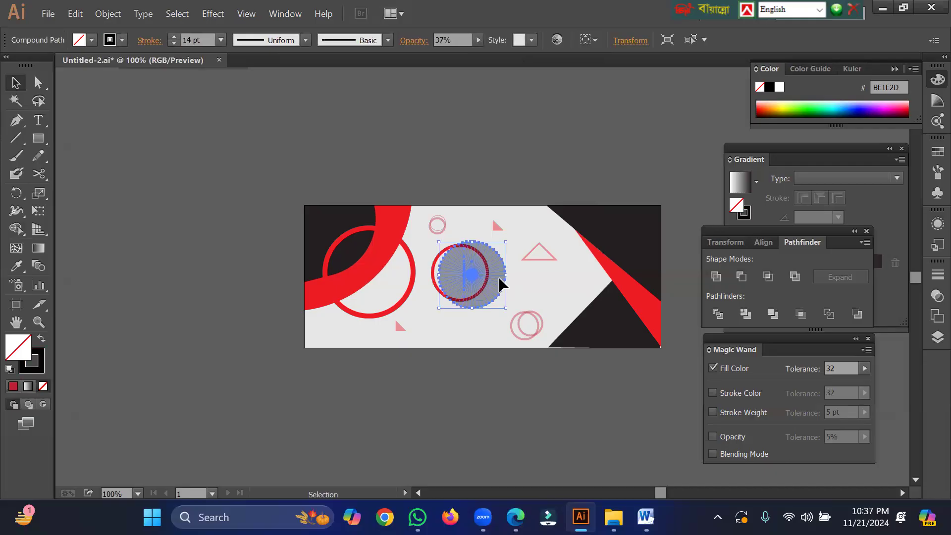
pyautogui.click(174, 43)
pyautogui.click(174, 43)
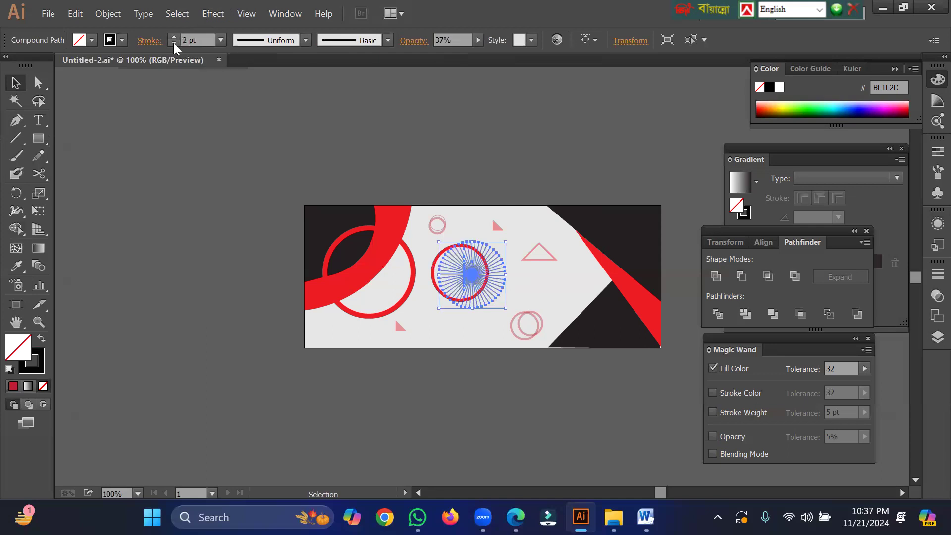
pyautogui.click(174, 43)
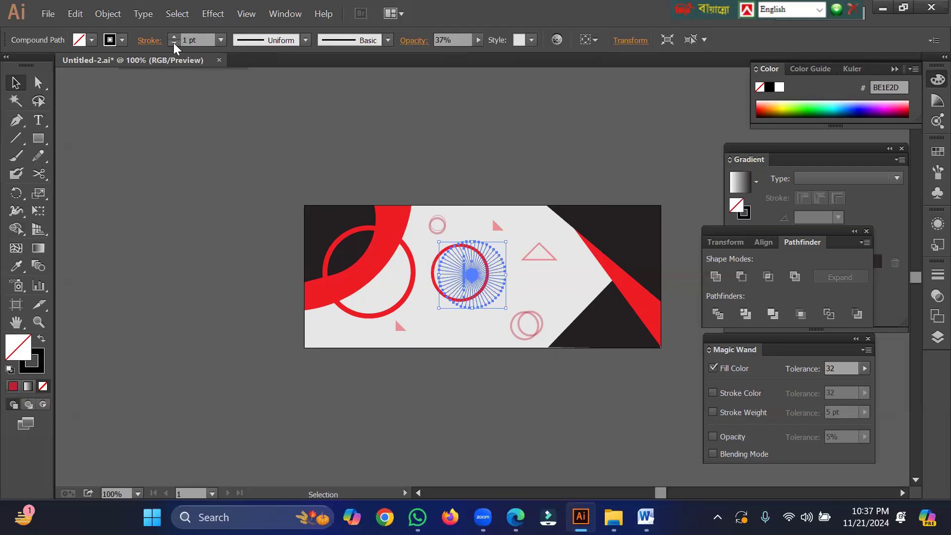
pyautogui.click(484, 180)
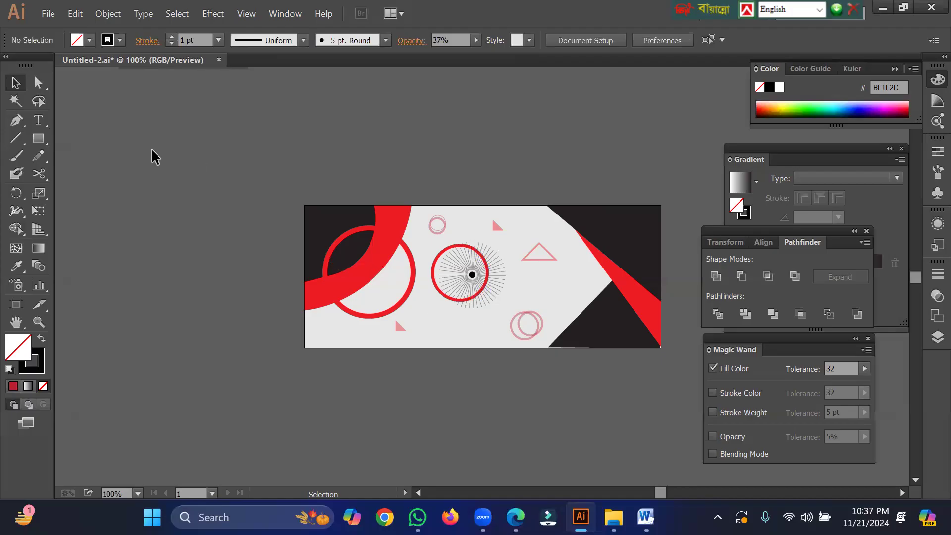
# Open the classroom photo 1122.jpg as a separate document.
pyautogui.click(52, 11)
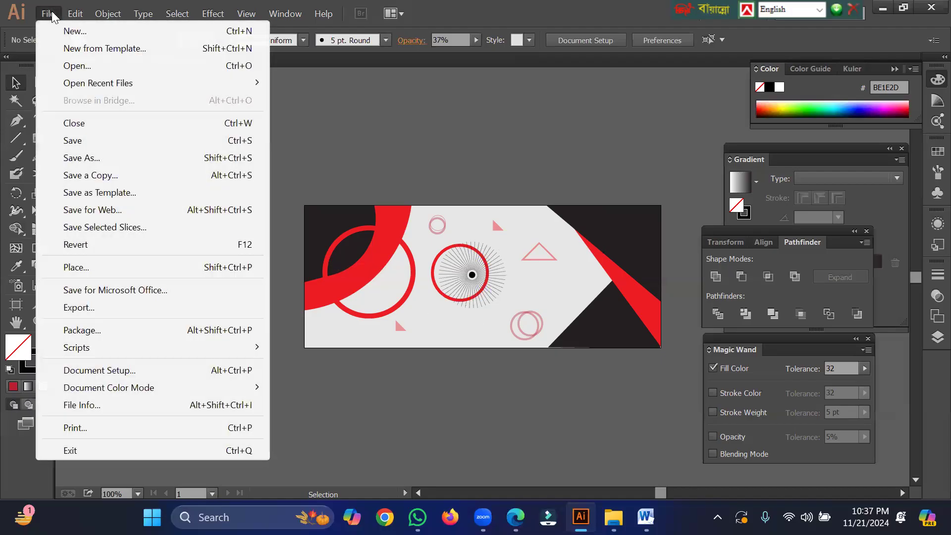
pyautogui.click(76, 66)
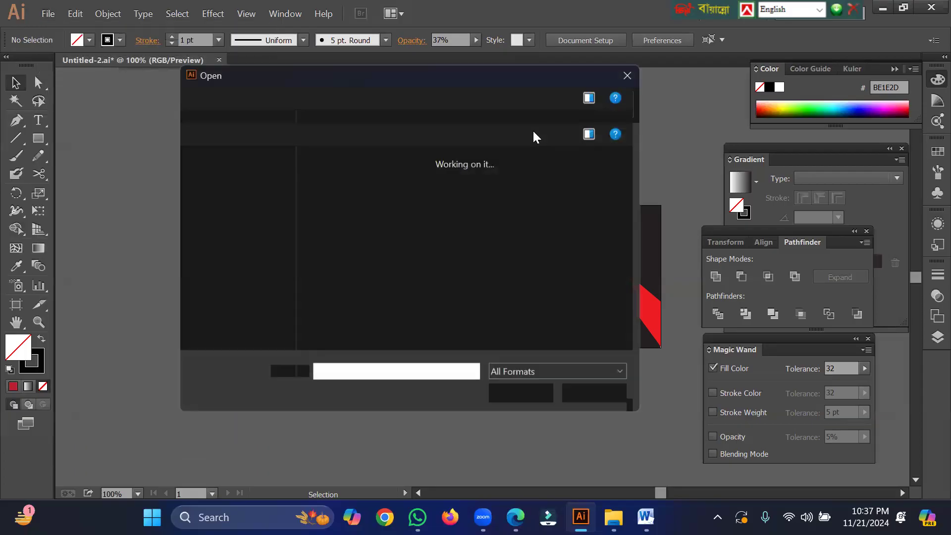
pyautogui.doubleClick(430, 198)
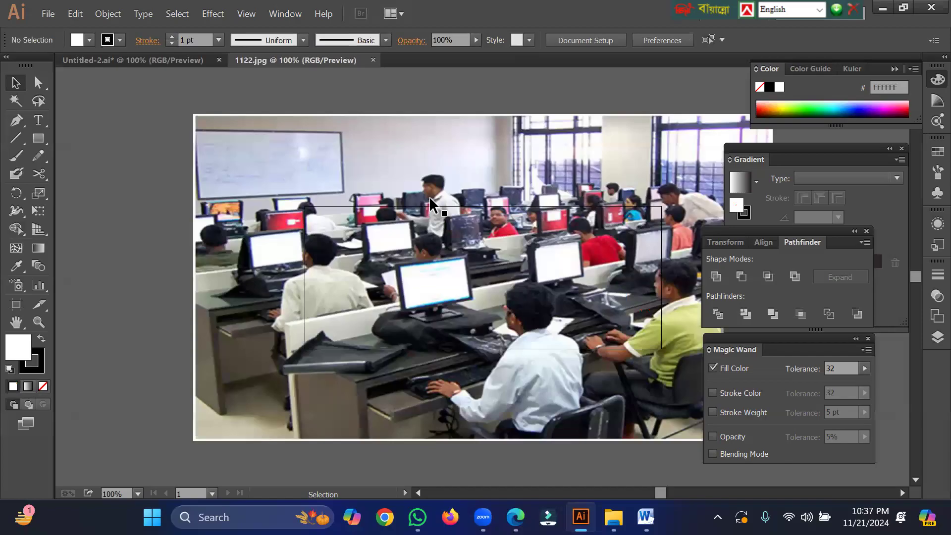
# Bring the classroom photo into Untitled-2.ai and place it, scaled down to fit the empty canvas, to the upper left of the banner.
pyautogui.hotkey('ctrl', '-')
pyautogui.hotkey('ctrl', '-')
pyautogui.hotkey('ctrl', '-')
pyautogui.doubleClick(411, 238)
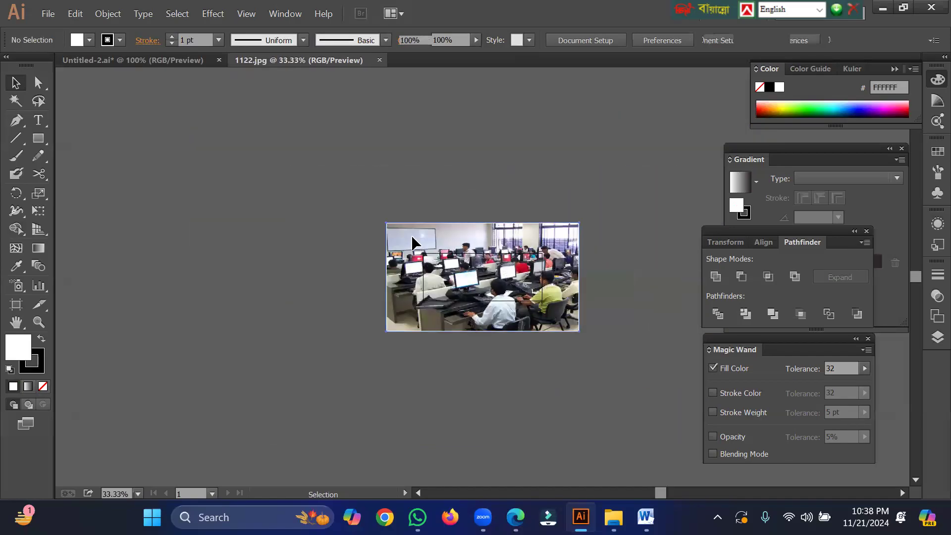
pyautogui.doubleClick(367, 183)
pyautogui.moveTo(432, 231); pyautogui.dragTo(171, 59)
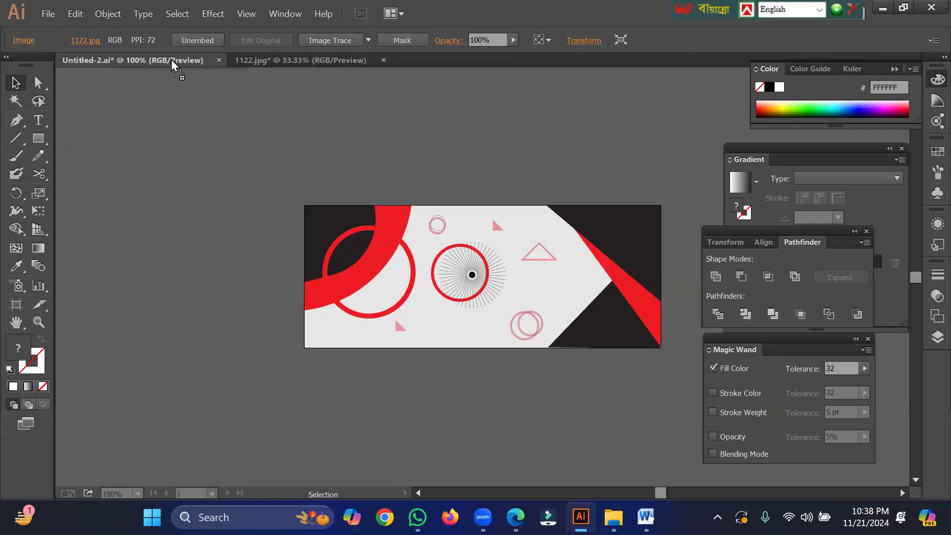
pyautogui.moveTo(231, 197); pyautogui.dragTo(231, 197)
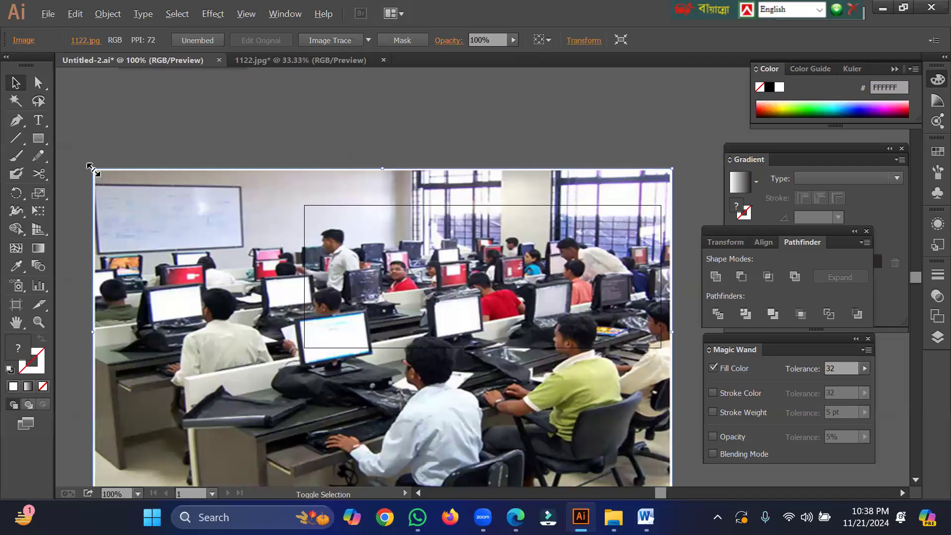
pyautogui.moveTo(91, 167); pyautogui.dragTo(226, 299)
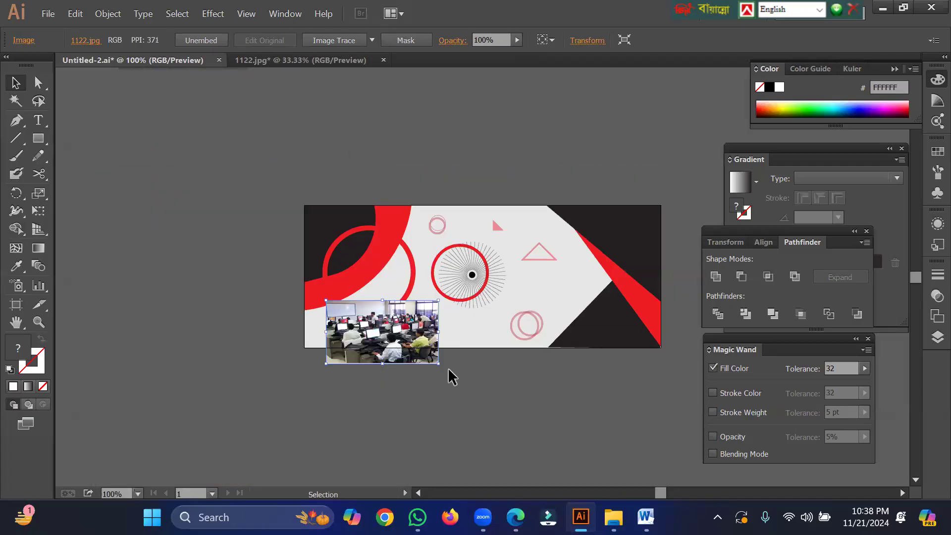
pyautogui.moveTo(372, 331); pyautogui.dragTo(130, 181)
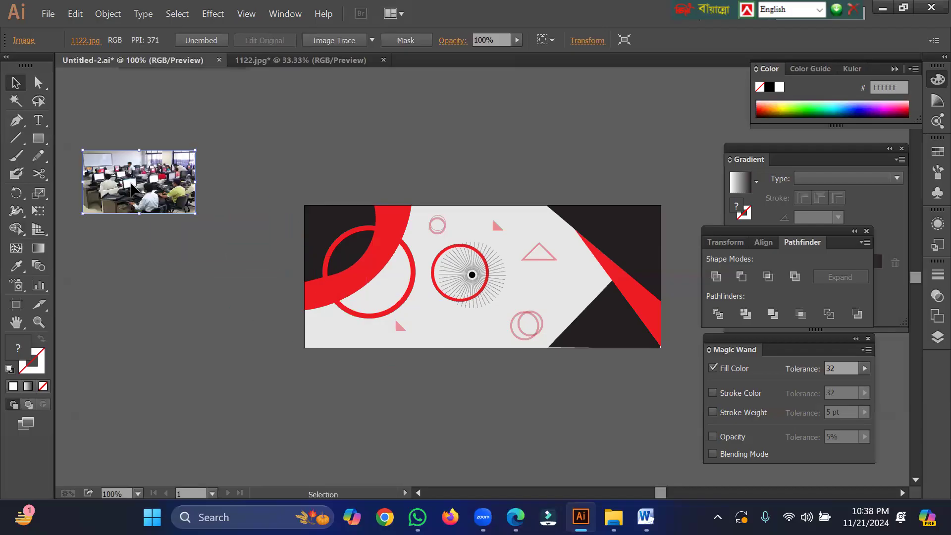
# Place a copy of the middle red ring over the classroom photo and bring it to the front.
pyautogui.click(440, 261)
pyautogui.moveTo(439, 253); pyautogui.dragTo(93, 163)
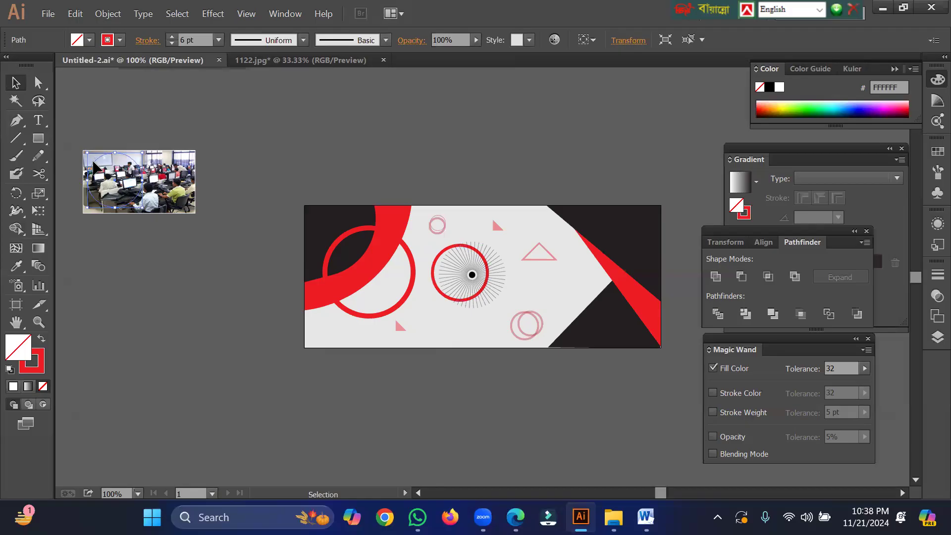
pyautogui.rightClick(94, 165)
pyautogui.moveTo(190, 385)
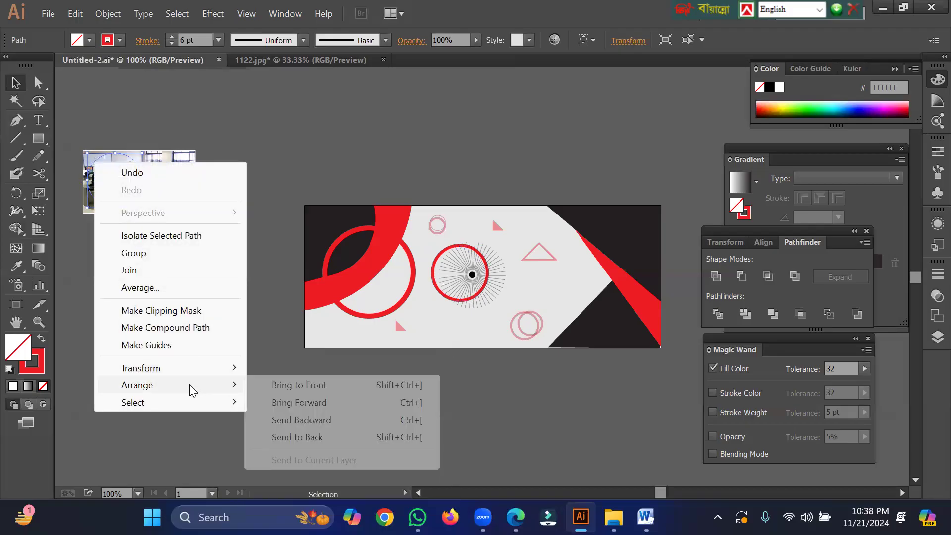
pyautogui.click(283, 384)
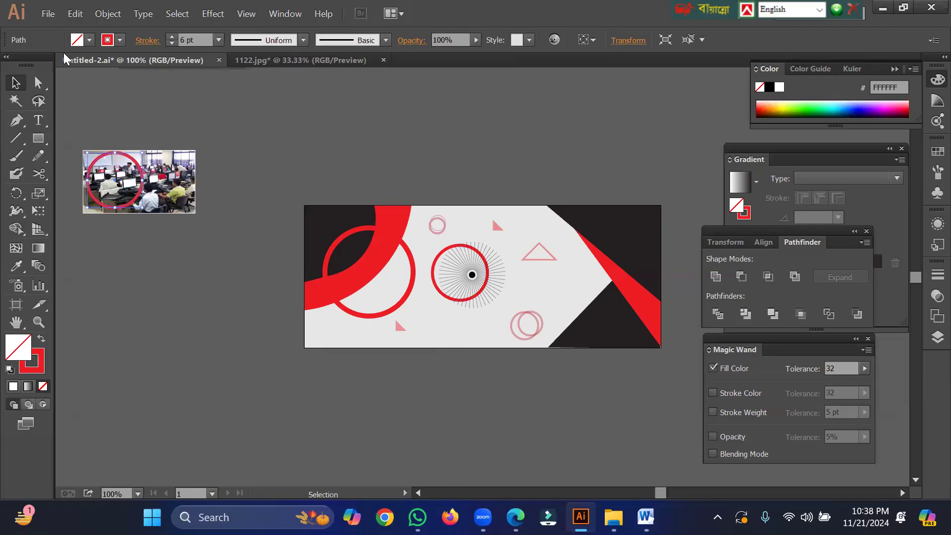
# Clip the classroom photo to the ring copy and place it, scaled down to about 1.37 in, inside the banner's middle red ring.
pyautogui.moveTo(86, 130); pyautogui.dragTo(146, 216)
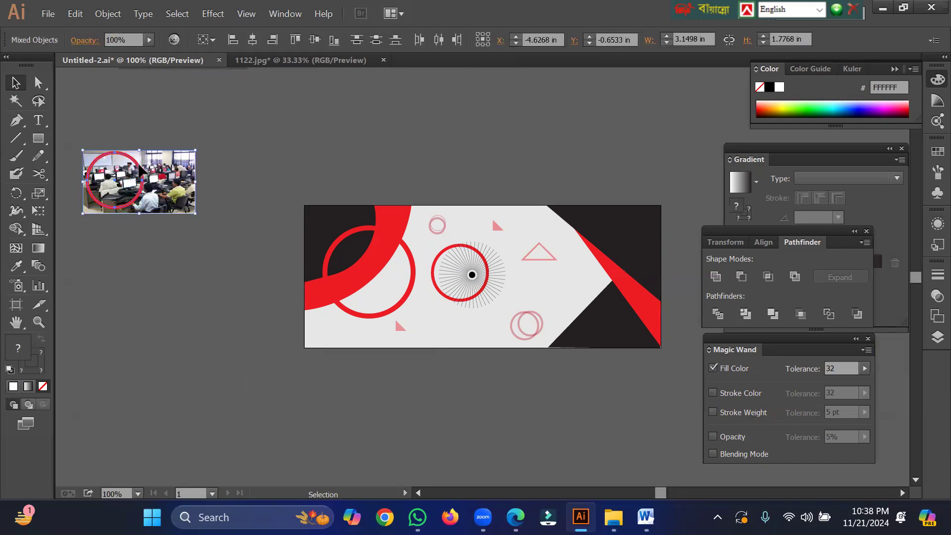
pyautogui.rightClick(143, 171)
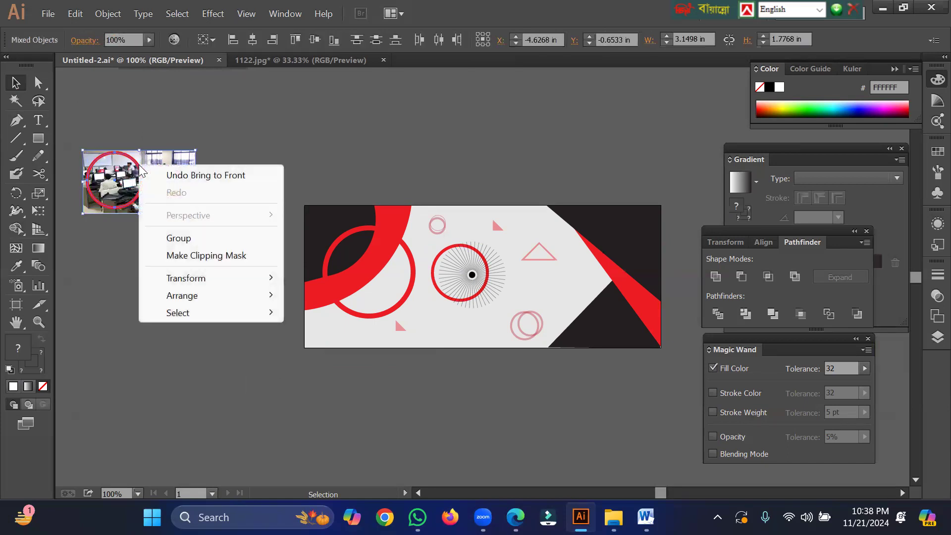
pyautogui.click(189, 255)
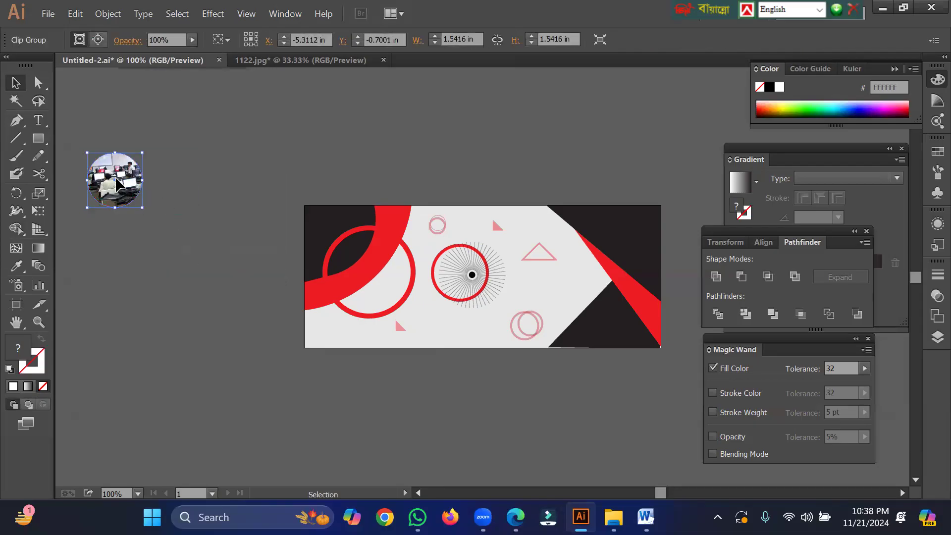
pyautogui.moveTo(146, 210); pyautogui.dragTo(460, 265)
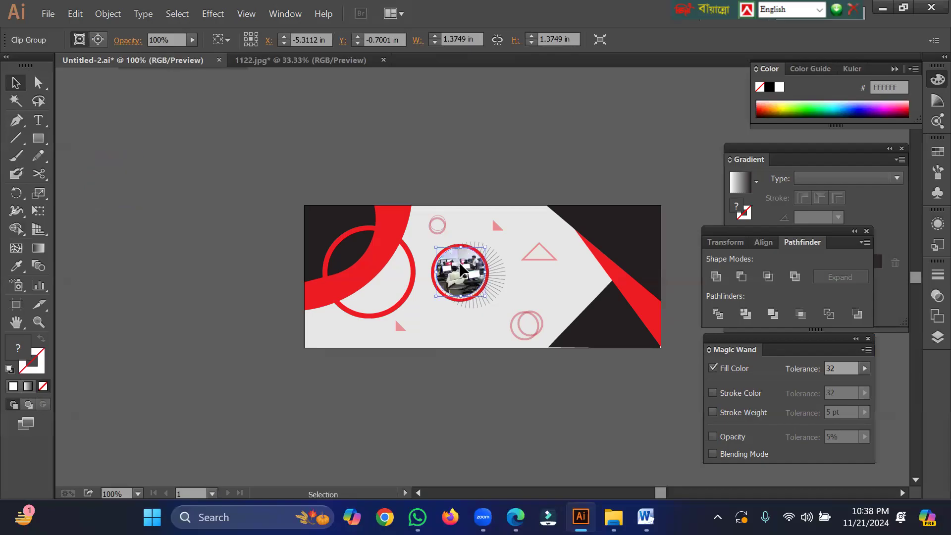
# Nudge the clipped classroom photo slightly down and left to centre it within the middle red ring.
pyautogui.hotkey('ctrl', 'space')
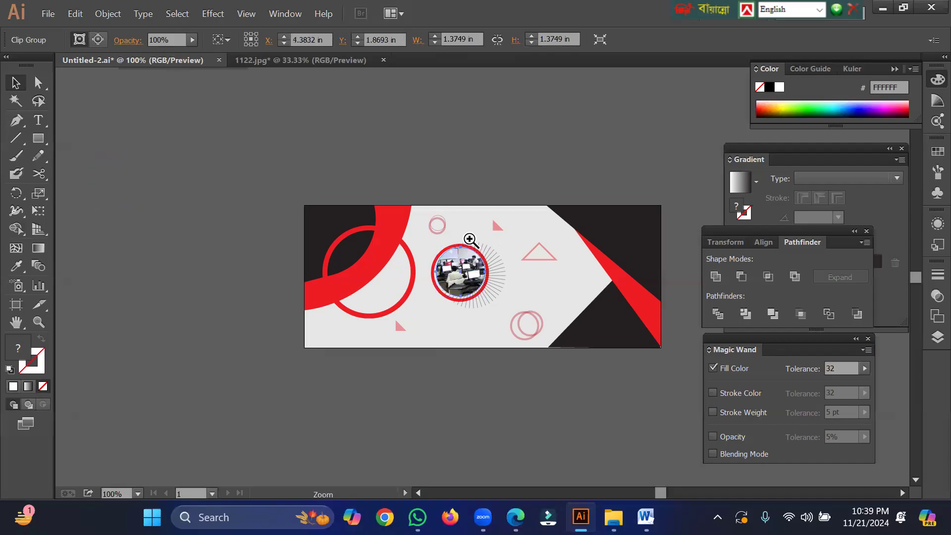
pyautogui.click(469, 240)
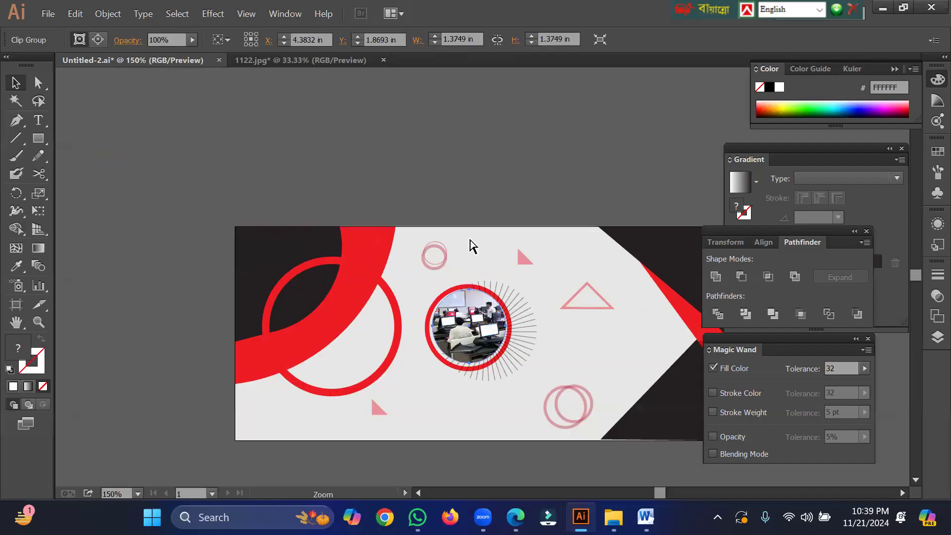
pyautogui.click(469, 240)
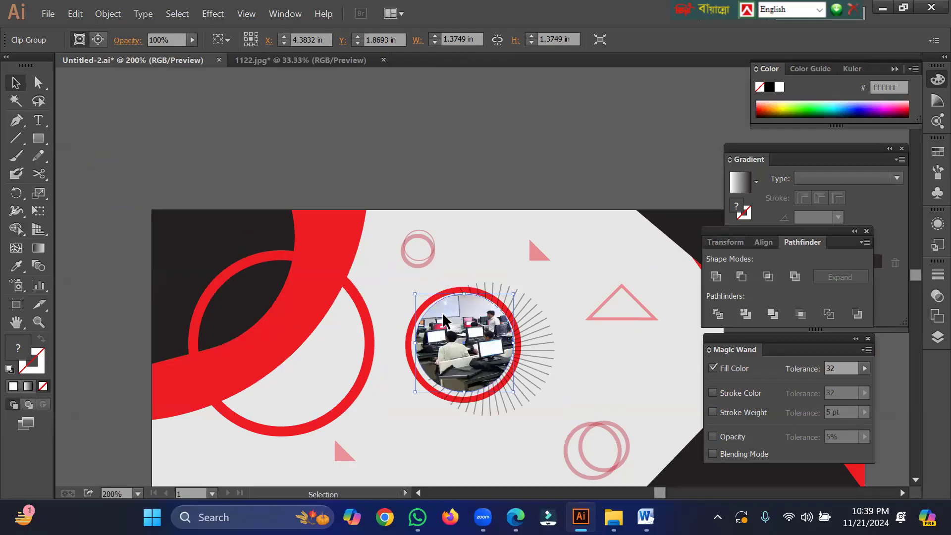
pyautogui.press('Down')
pyautogui.press('Down')
pyautogui.press('Down')
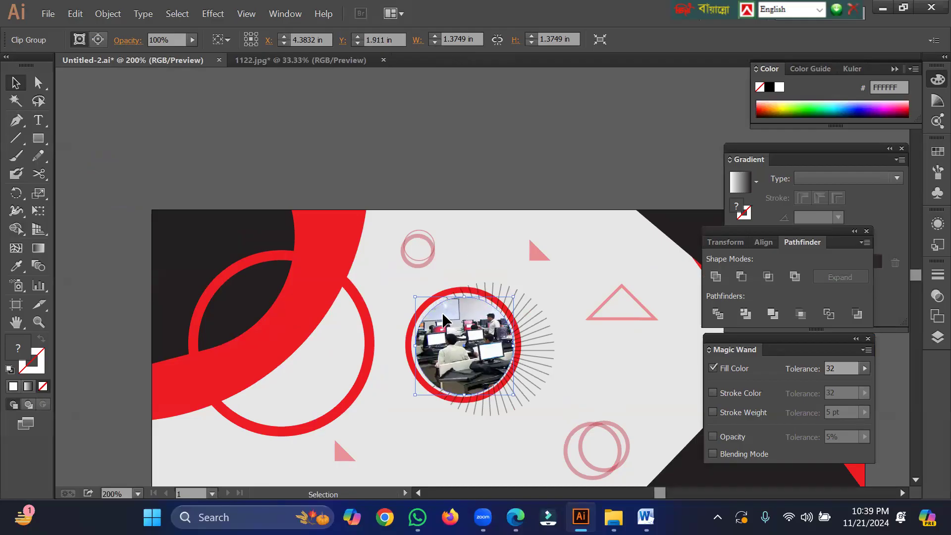
pyautogui.press('Left')
pyautogui.press('Up')
pyautogui.press('Up')
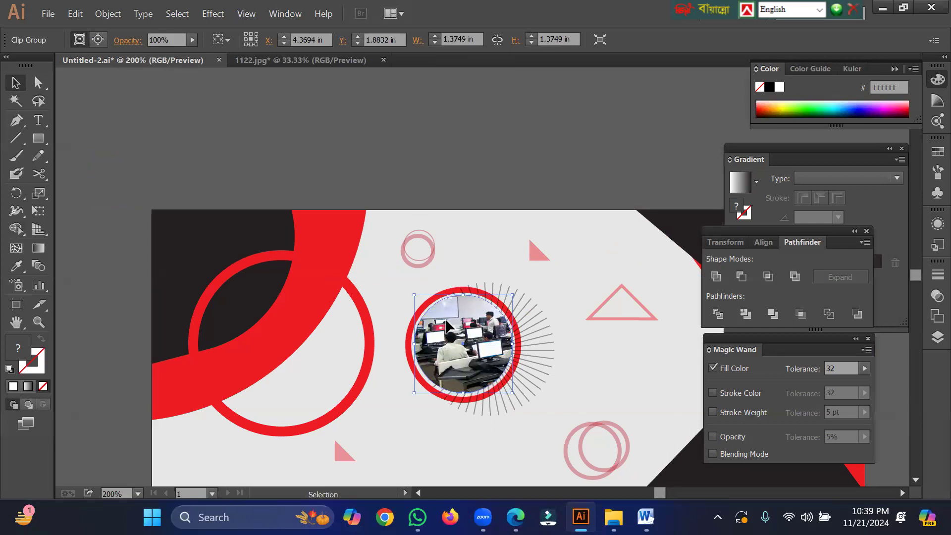
# Enlarge the clipped classroom photo proportionally from its centre to about 1.44 in and deselect it.
pyautogui.rightClick(446, 325)
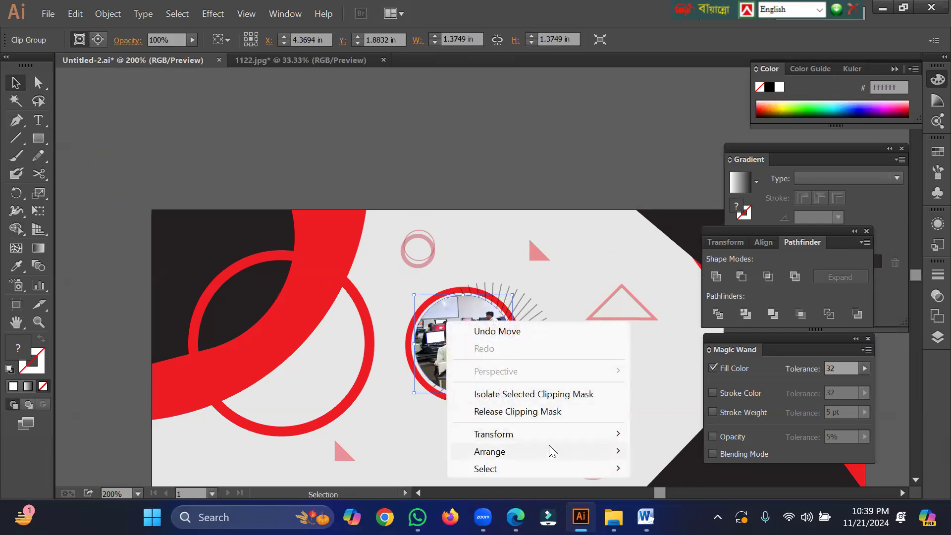
pyautogui.moveTo(547, 451)
pyautogui.click(683, 377)
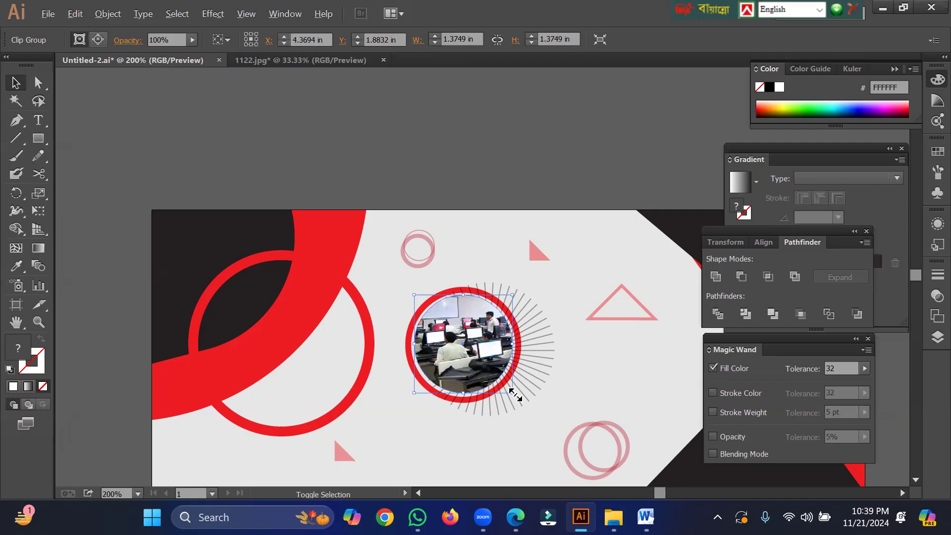
pyautogui.moveTo(515, 396); pyautogui.dragTo(515, 395)
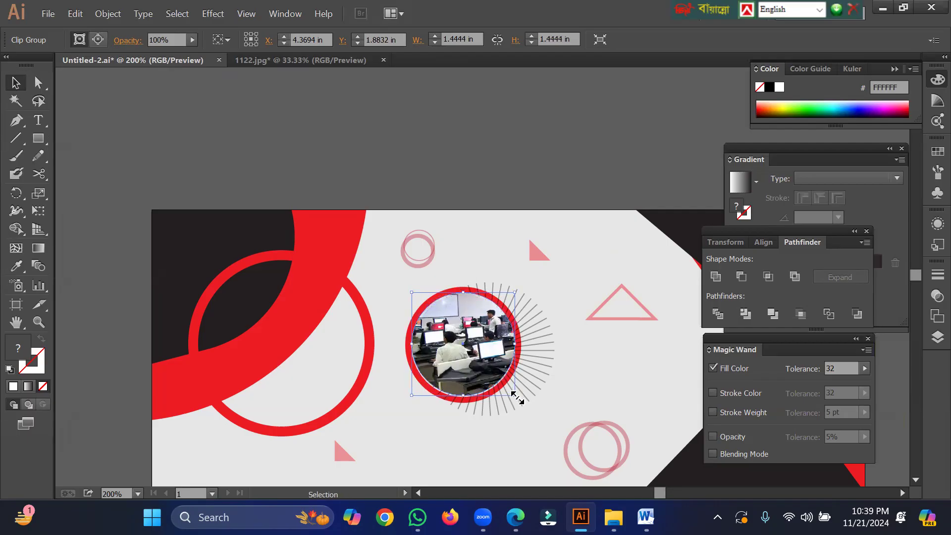
pyautogui.click(461, 185)
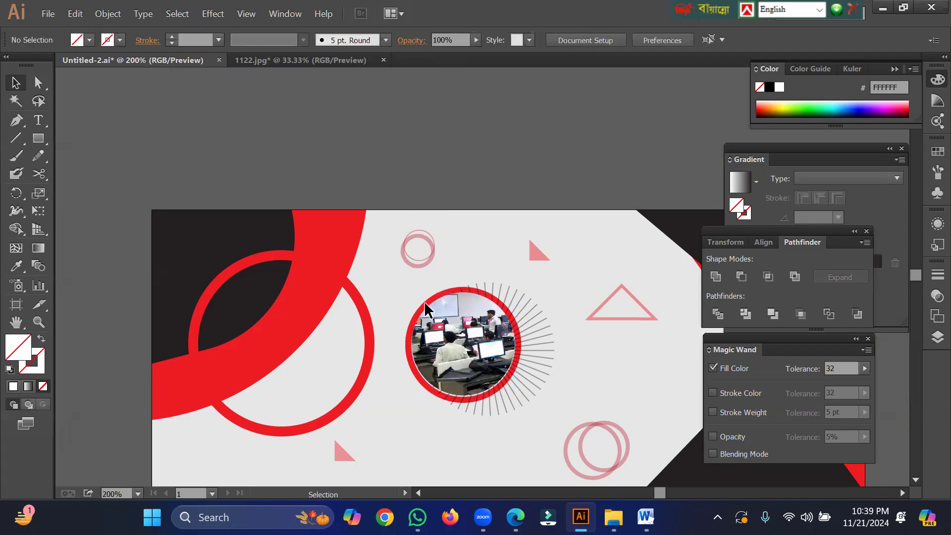
# Bring the middle red ring to the front of the clipped classroom photo and deselect it.
pyautogui.click(424, 305)
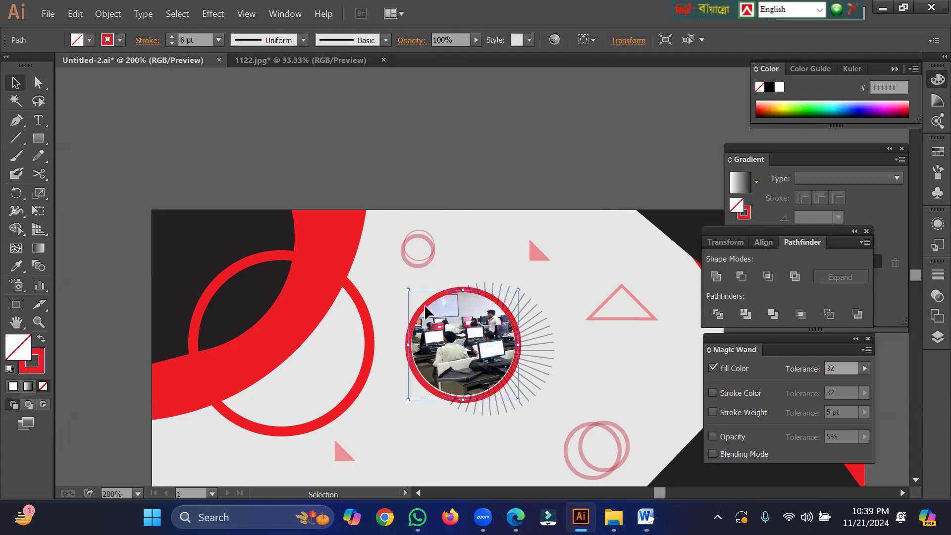
pyautogui.rightClick(424, 304)
pyautogui.moveTo(510, 279)
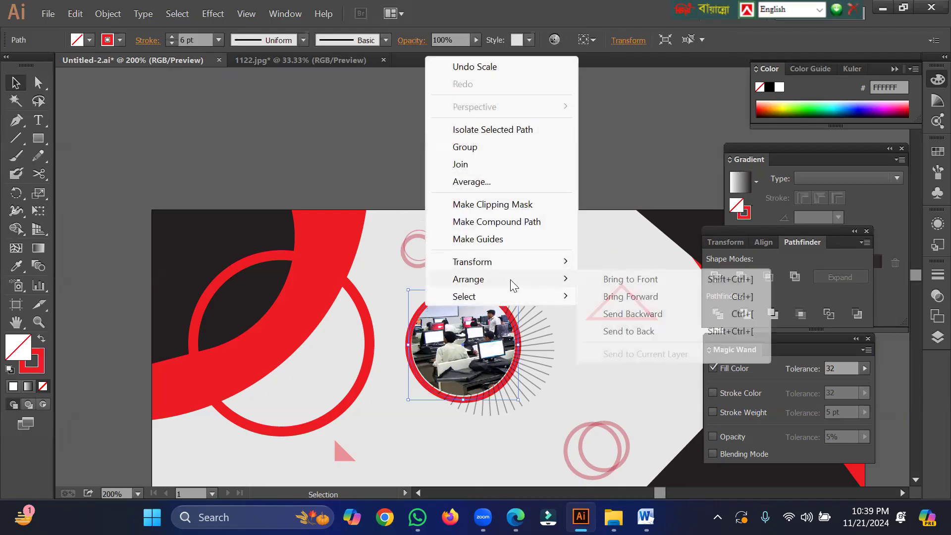
pyautogui.click(613, 279)
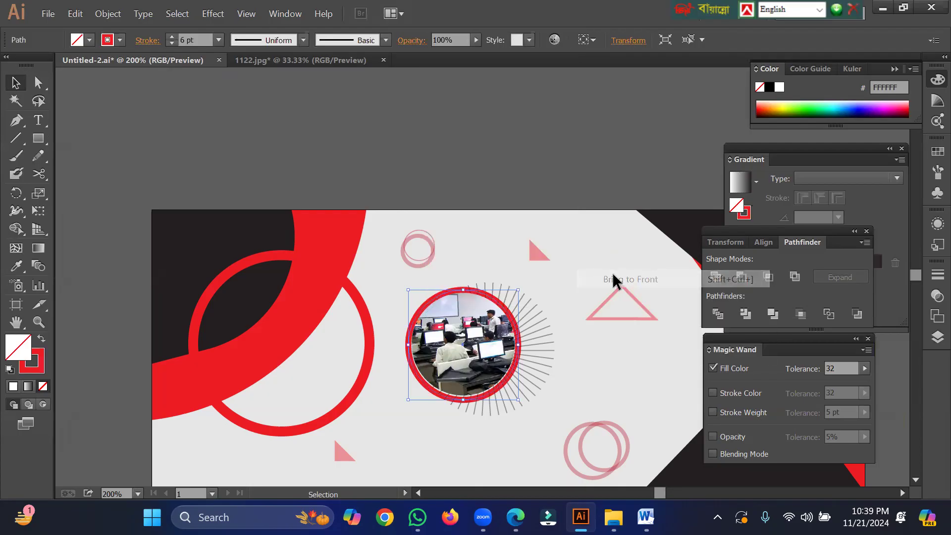
pyautogui.click(468, 139)
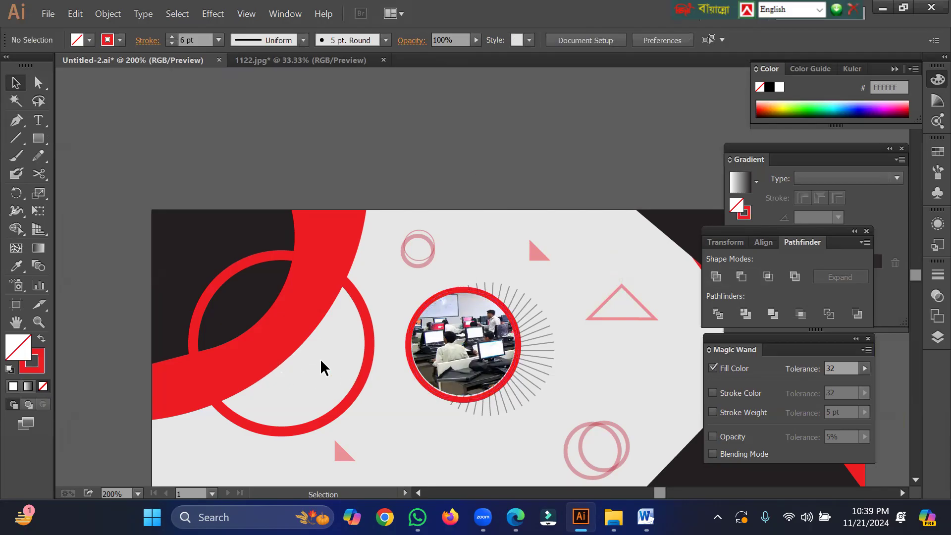
# Close the separate 1122.jpg document and return to the banner in Untitled-2.ai.
pyautogui.hotkey('ctrl', '-')
pyautogui.hotkey('ctrl', '-')
pyautogui.hotkey('ctrl', '-')
pyautogui.hotkey('ctrl', '-')
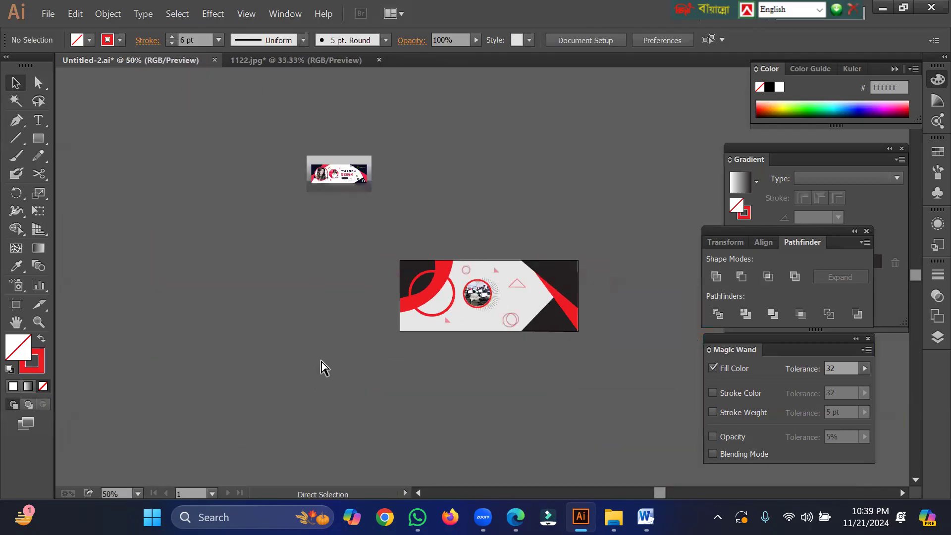
pyautogui.hotkey('ctrl', '+')
pyautogui.hotkey('ctrl', '+')
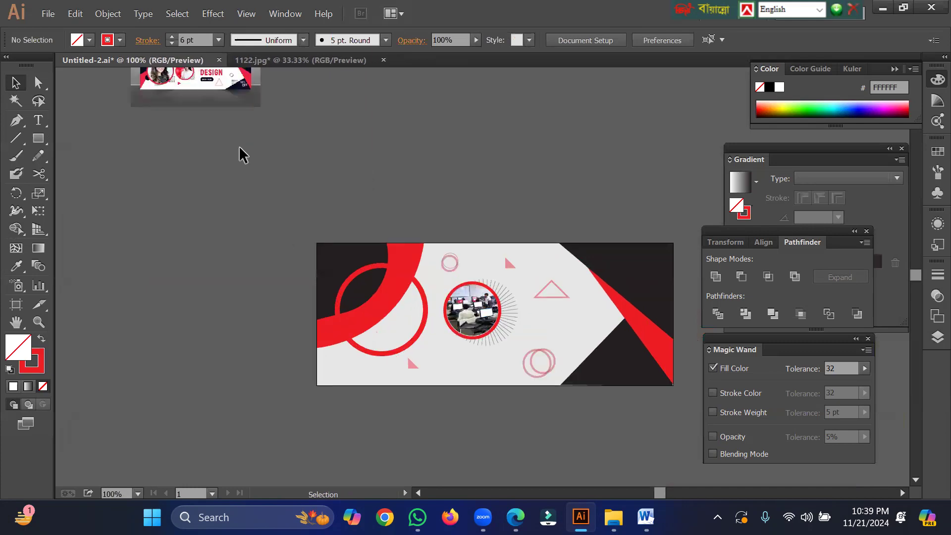
pyautogui.click(321, 60)
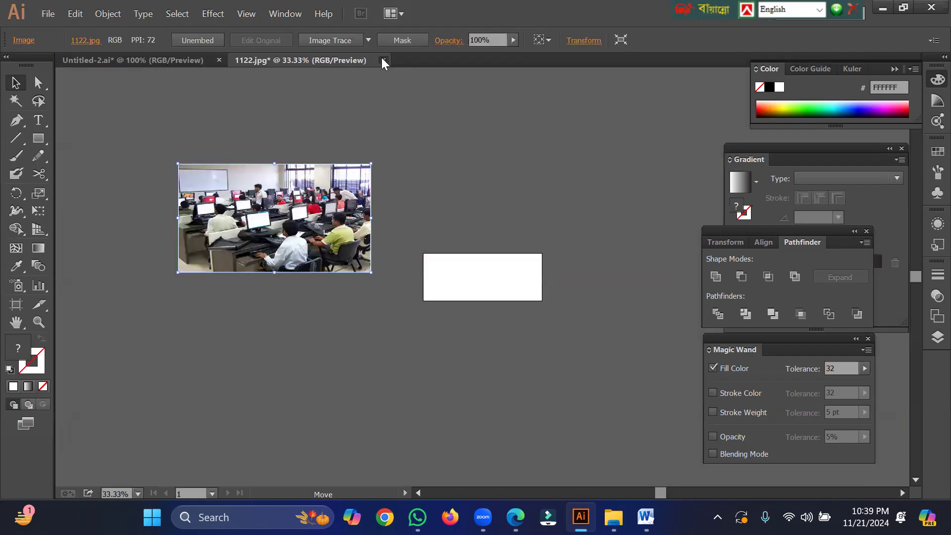
pyautogui.click(383, 60)
pyautogui.click(539, 277)
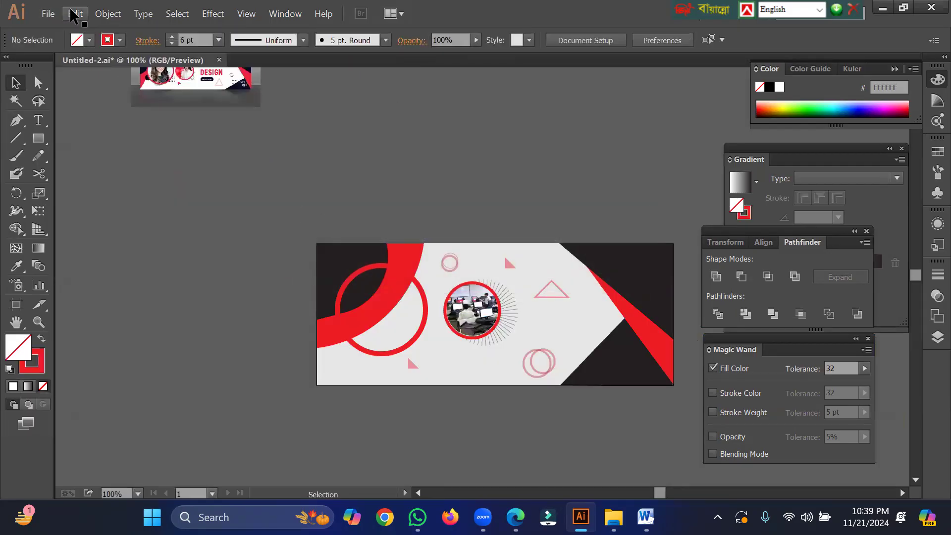
# Open the Desktop photo of the woman at a laptop, whose file name starts with 467246418, as a separate document.
pyautogui.click(45, 14)
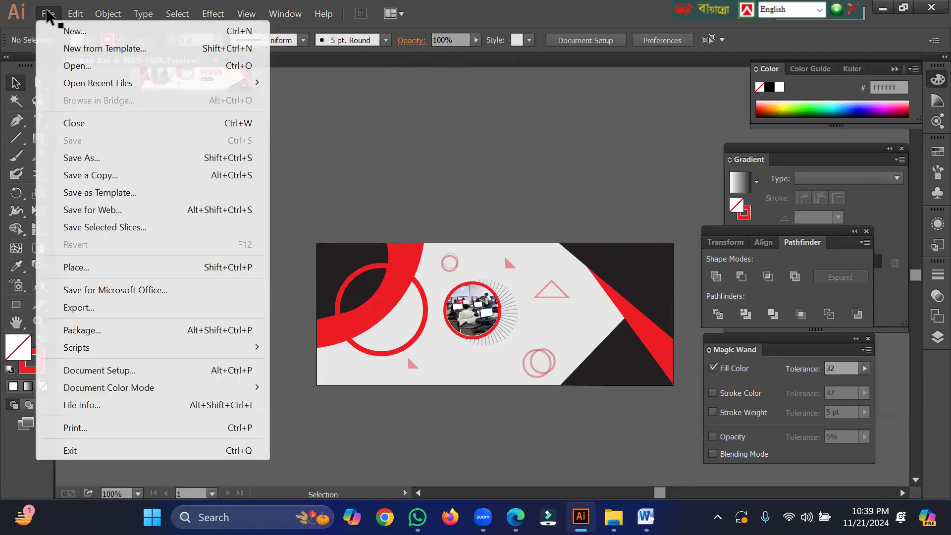
pyautogui.click(87, 64)
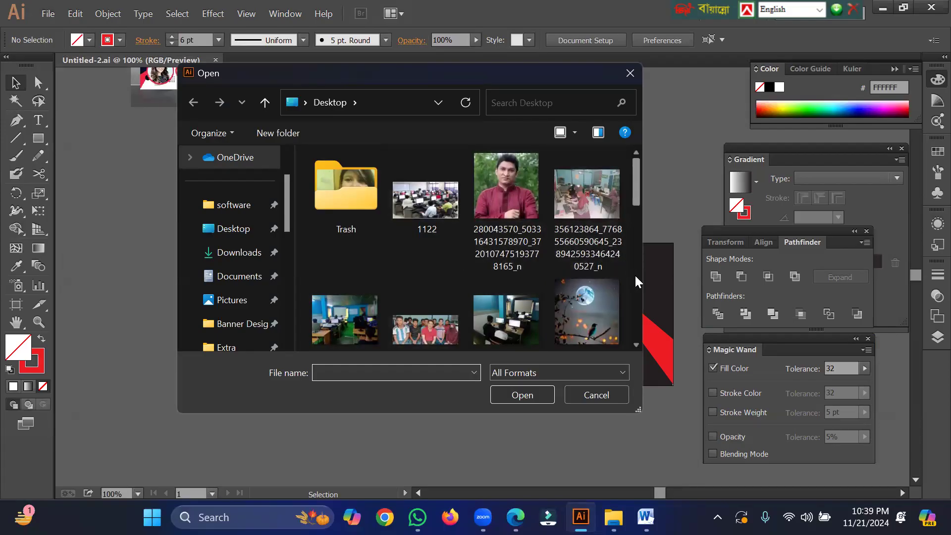
pyautogui.scroll(-2, 634, 274)
pyautogui.scroll(-2, 634, 275)
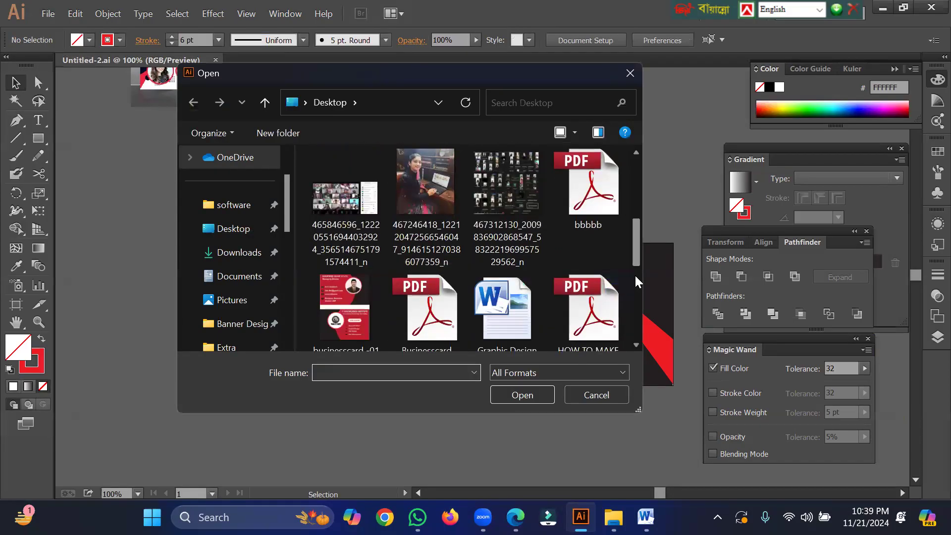
pyautogui.scroll(-2, 634, 274)
pyautogui.scroll(2, 633, 193)
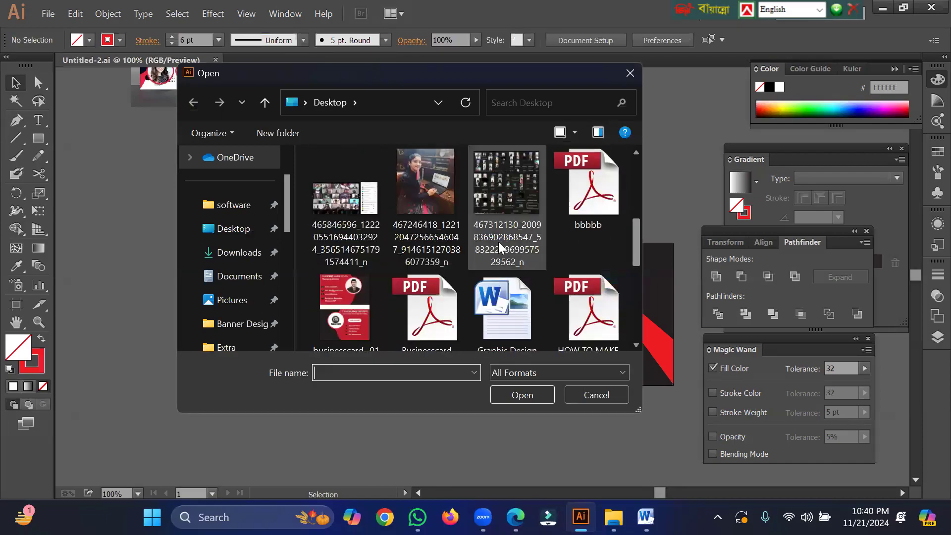
pyautogui.click(431, 176)
pyautogui.doubleClick(429, 172)
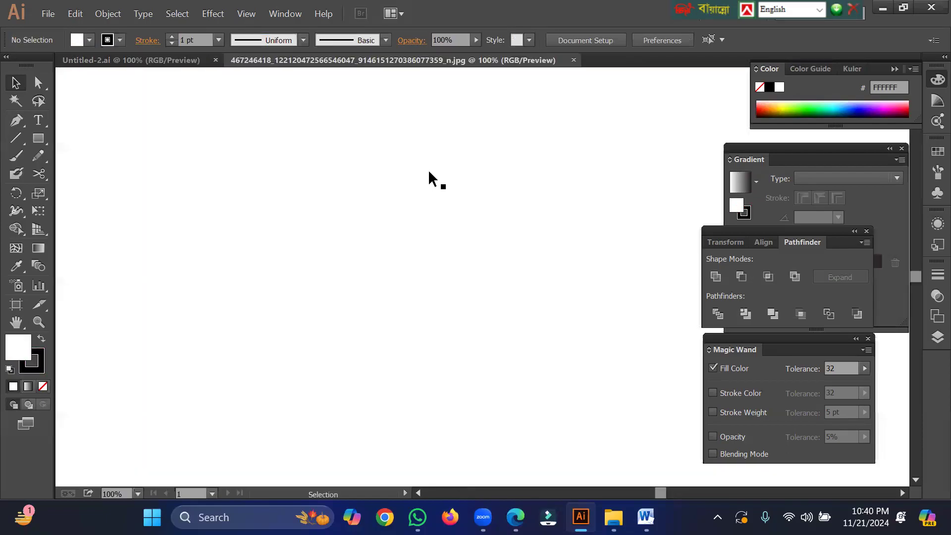
# Bring the photo of the woman at a laptop into Untitled-2.ai and place it, scaled down, beside the banner's left edge.
pyautogui.click(154, 60)
pyautogui.hotkey('ctrl', 'v')
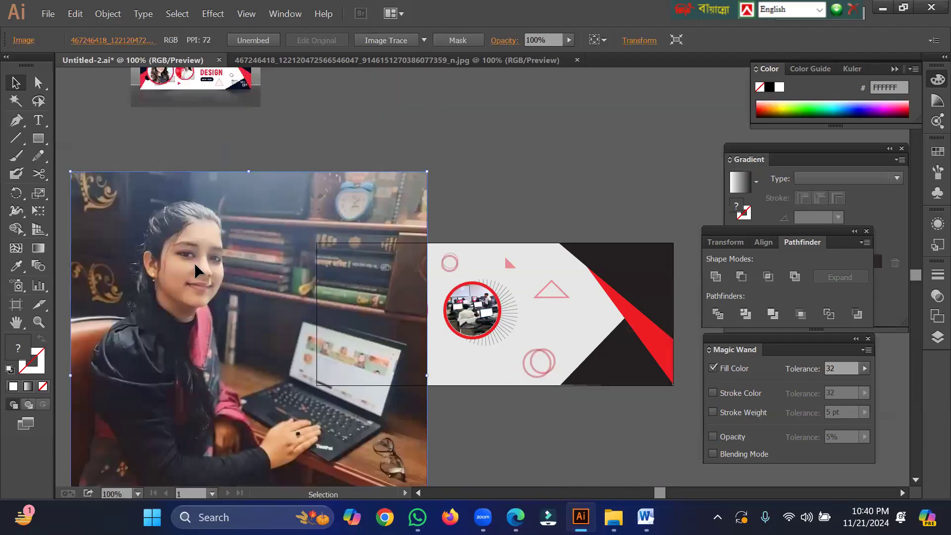
pyautogui.moveTo(430, 173); pyautogui.dragTo(327, 296)
pyautogui.moveTo(243, 334); pyautogui.dragTo(188, 212)
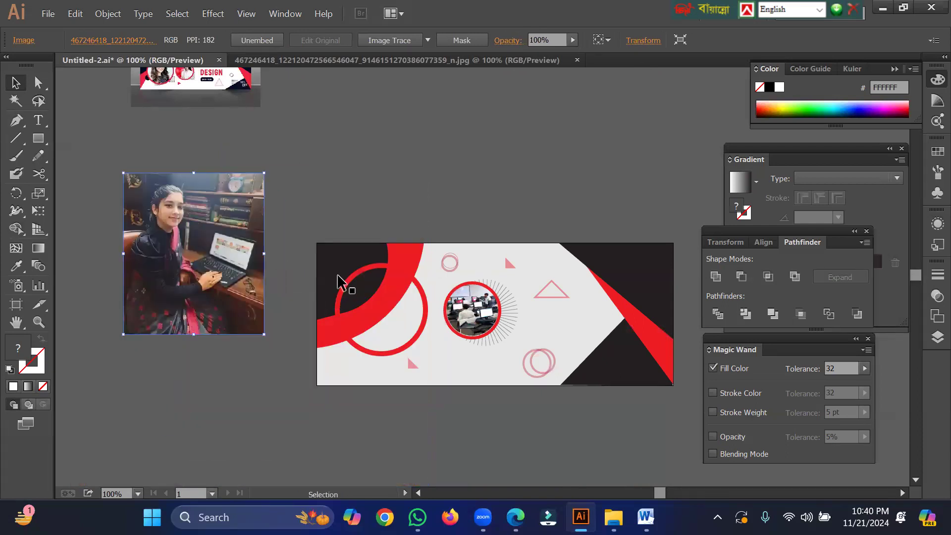
# Place a copy of the large red ring above the banner and scale the woman's photo down to slightly larger than the ring.
pyautogui.click(423, 323)
pyautogui.moveTo(422, 322); pyautogui.dragTo(417, 168)
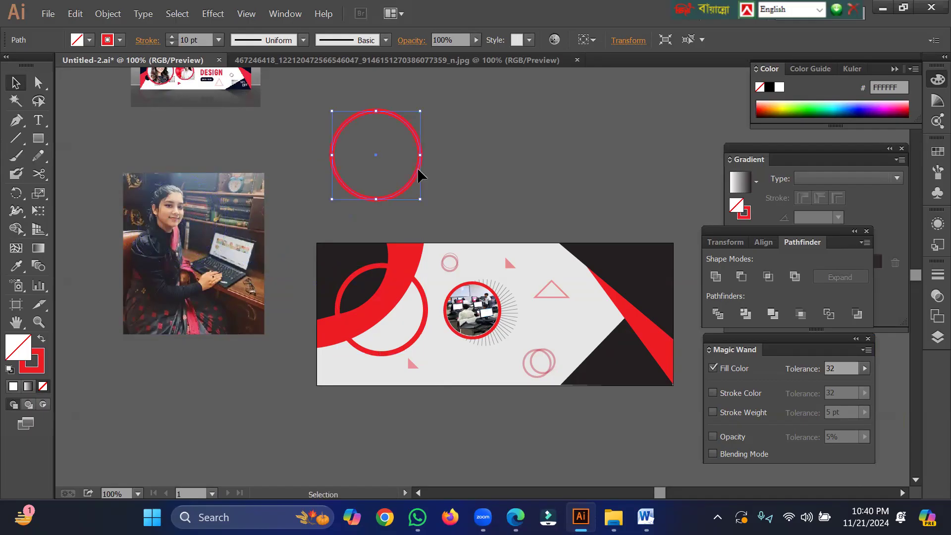
pyautogui.click(223, 205)
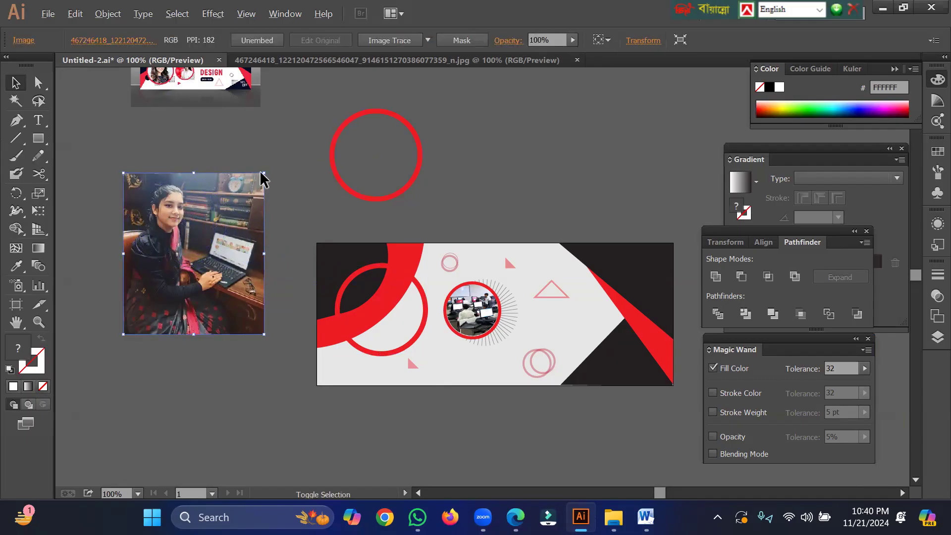
pyautogui.moveTo(264, 173); pyautogui.dragTo(238, 219)
pyautogui.press('alt')
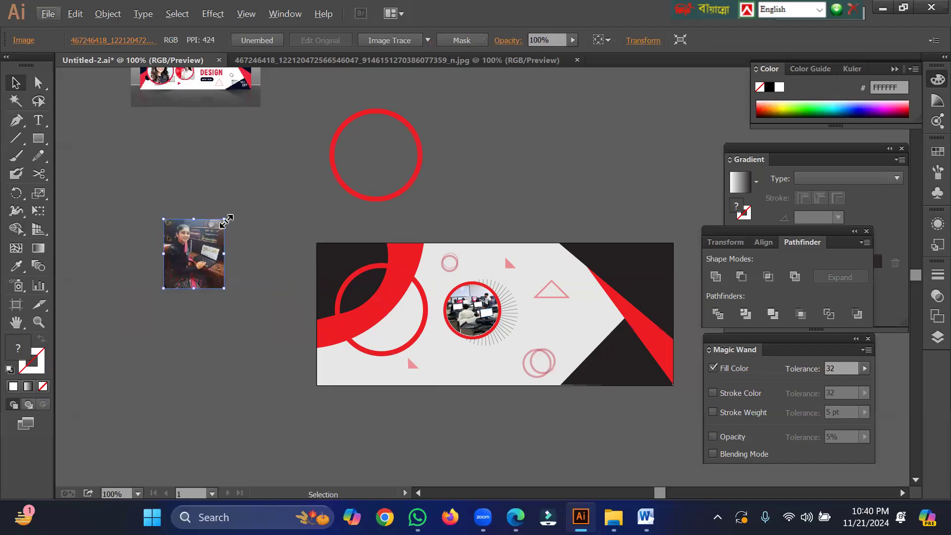
pyautogui.press('shift')
pyautogui.moveTo(226, 221); pyautogui.dragTo(246, 192)
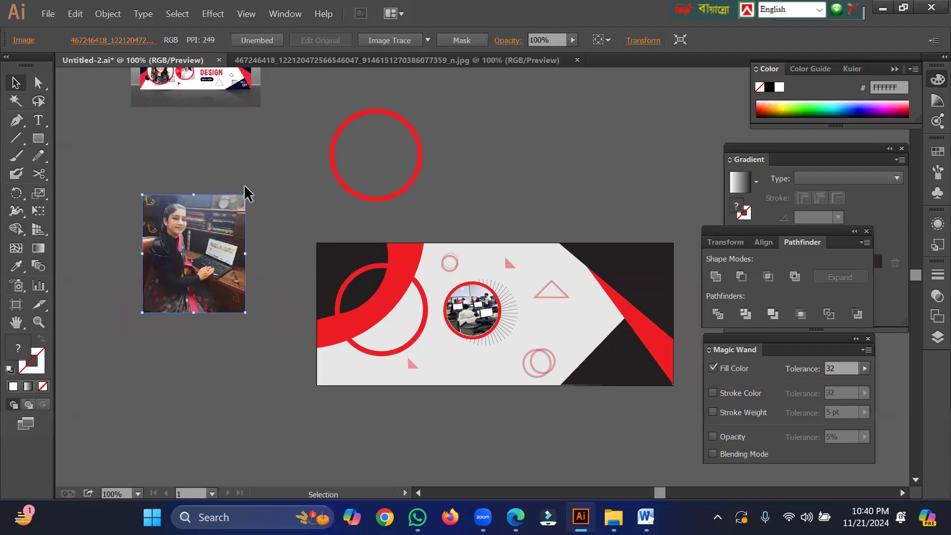
# Move the red ring copy from above the banner onto the woman's photo and bring it to the front.
pyautogui.click(380, 110)
pyautogui.moveTo(382, 112); pyautogui.dragTo(192, 198)
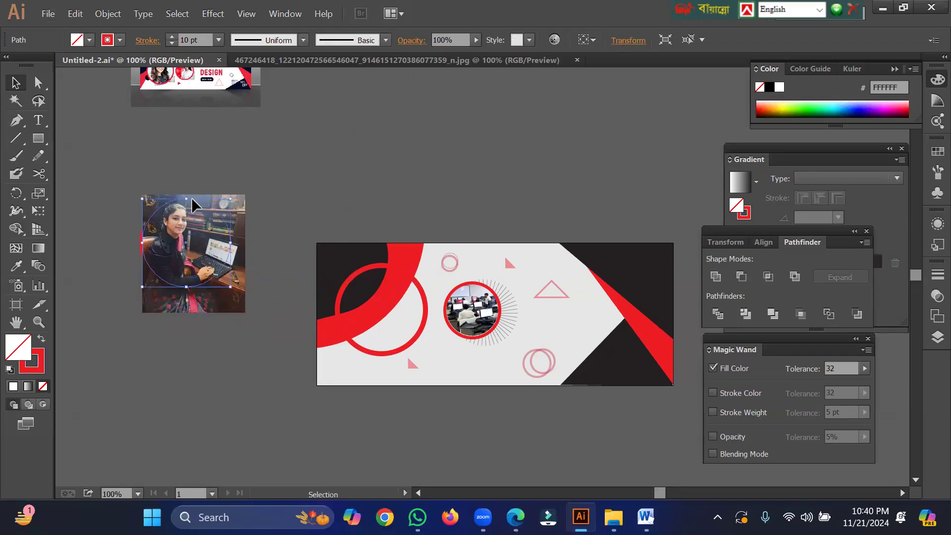
pyautogui.rightClick(191, 197)
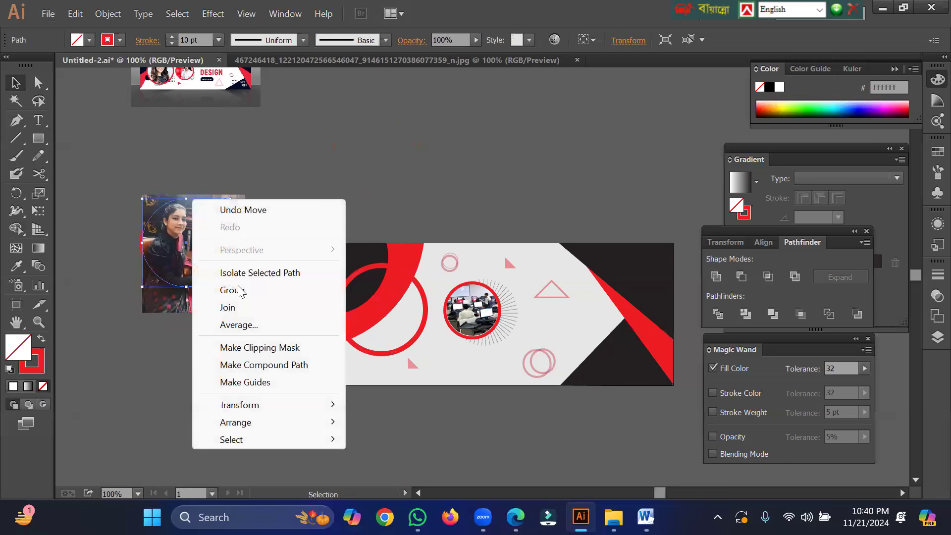
pyautogui.moveTo(298, 421)
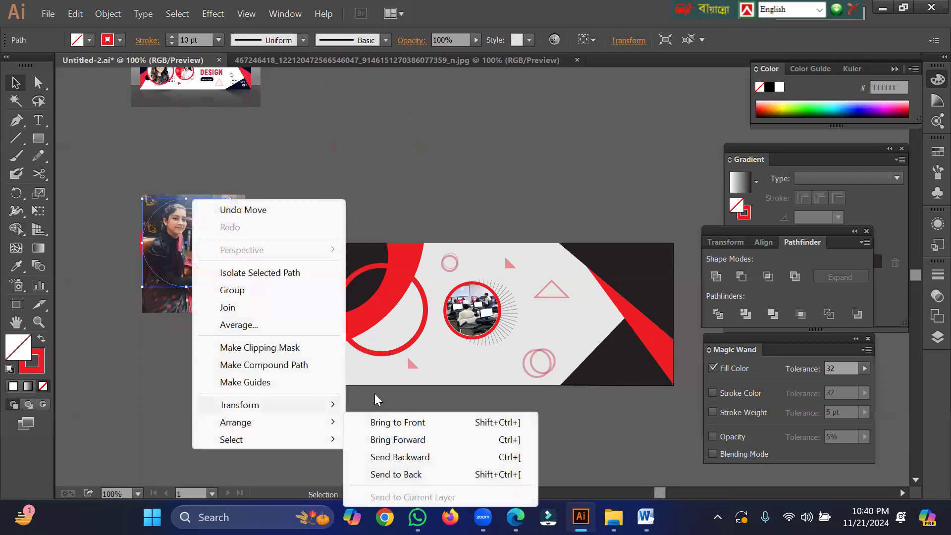
pyautogui.click(392, 424)
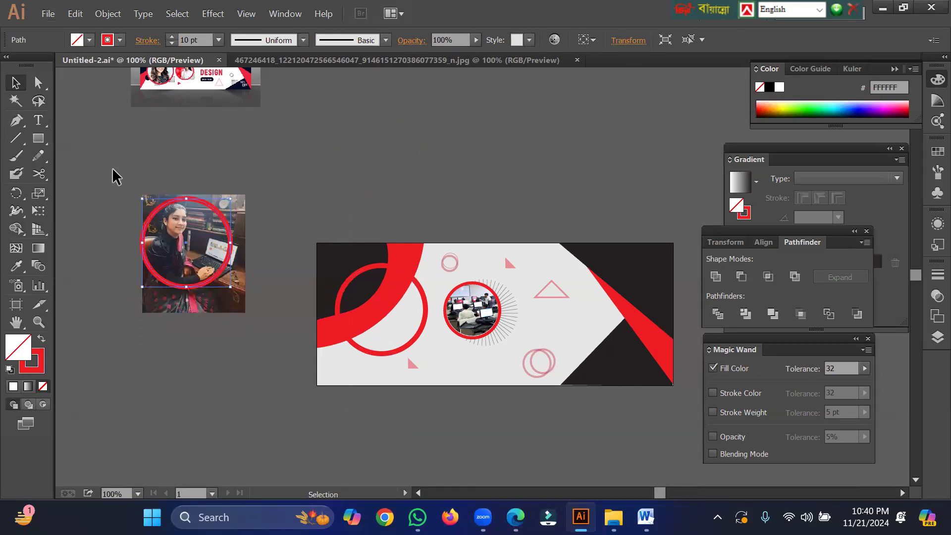
# Nudge the red ring right and slightly up on the photo so it frames the woman and her laptop.
pyautogui.press('Right')
pyautogui.press('Right')
pyautogui.press('Right')
pyautogui.press('Right')
pyautogui.press('Right')
pyautogui.press('Right')
pyautogui.press('Right')
pyautogui.press('Right')
pyautogui.press('Right')
pyautogui.press('Right')
pyautogui.press('Right')
pyautogui.press('Right')
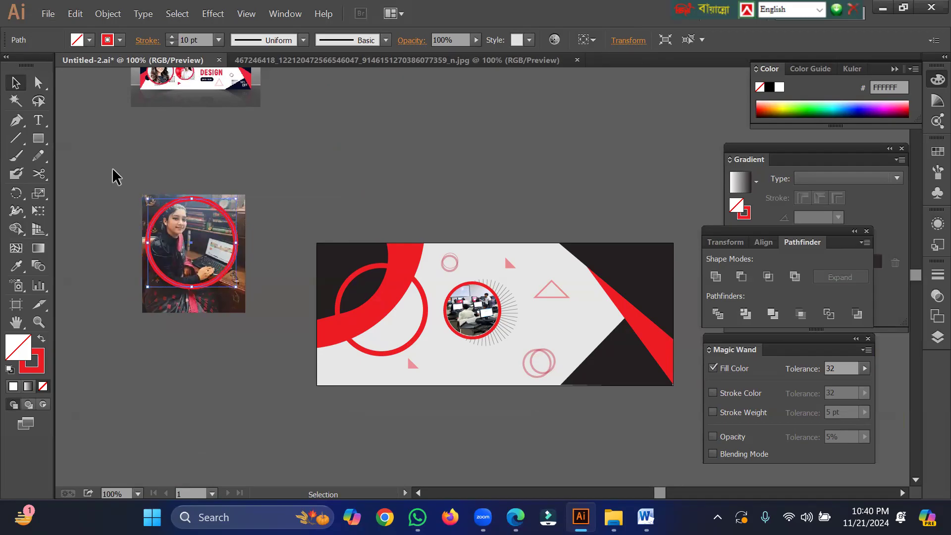
pyautogui.press('Up')
pyautogui.press('Up')
pyautogui.press('Up')
pyautogui.press('Up')
pyautogui.press('Up')
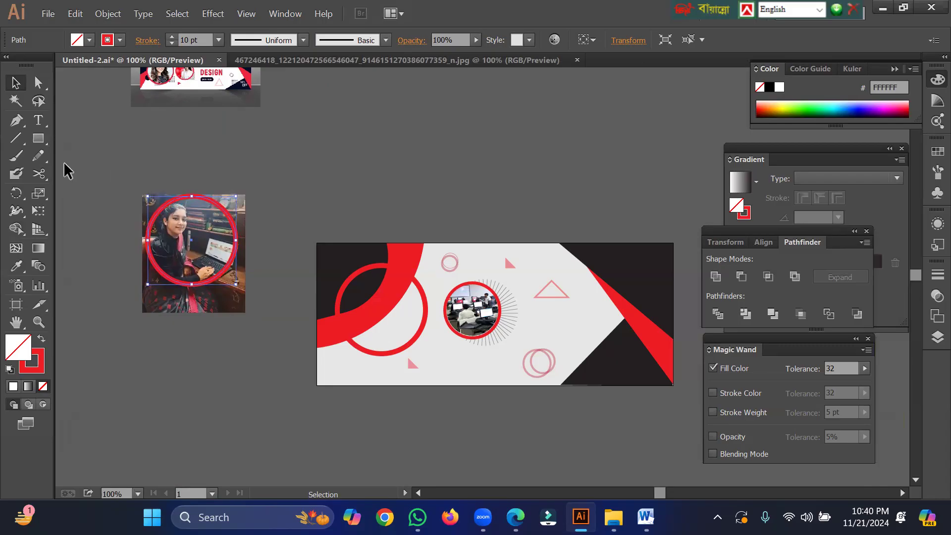
# Make a clipping mask from the red ring copy and the woman's photo.
pyautogui.moveTo(109, 177); pyautogui.dragTo(238, 297)
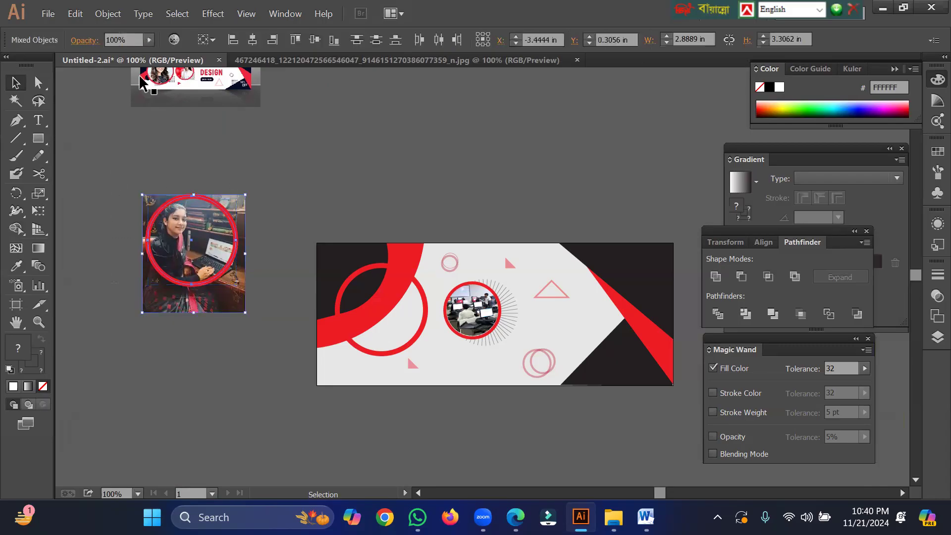
pyautogui.rightClick(191, 256)
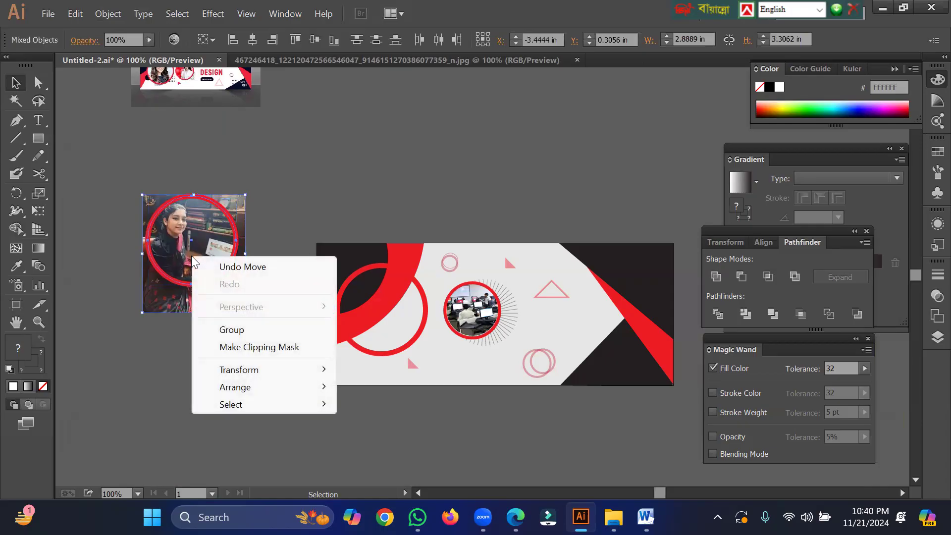
pyautogui.click(249, 347)
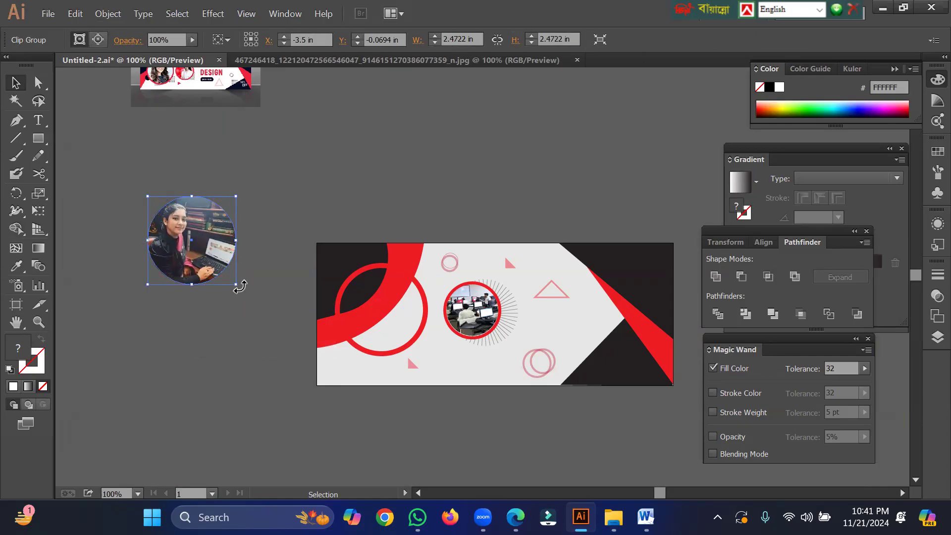
# Scale the clipped woman's photo to about 2.33 in wide and fit it centred inside the banner's large red ring.
pyautogui.moveTo(239, 287); pyautogui.dragTo(237, 284)
pyautogui.moveTo(191, 227); pyautogui.dragTo(377, 284)
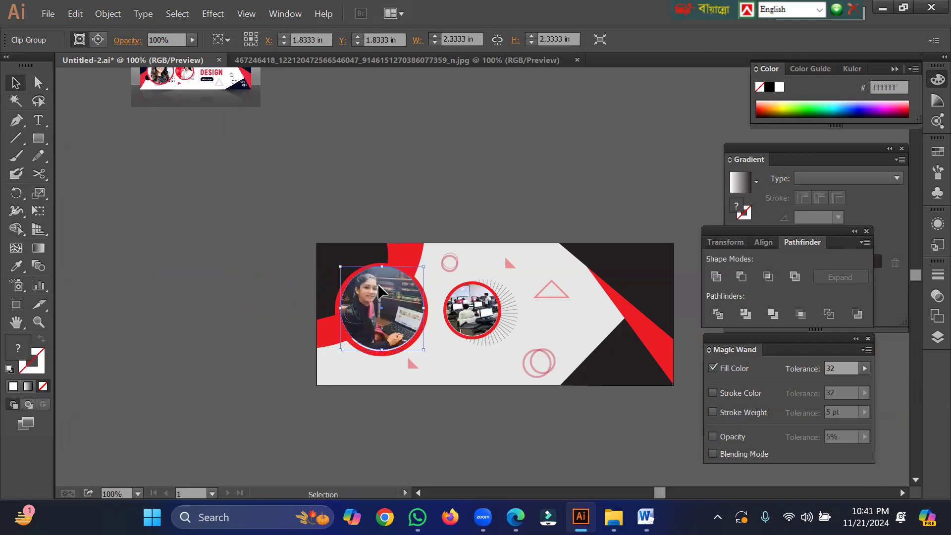
pyautogui.press('Down')
pyautogui.press('Down')
pyautogui.press('Down')
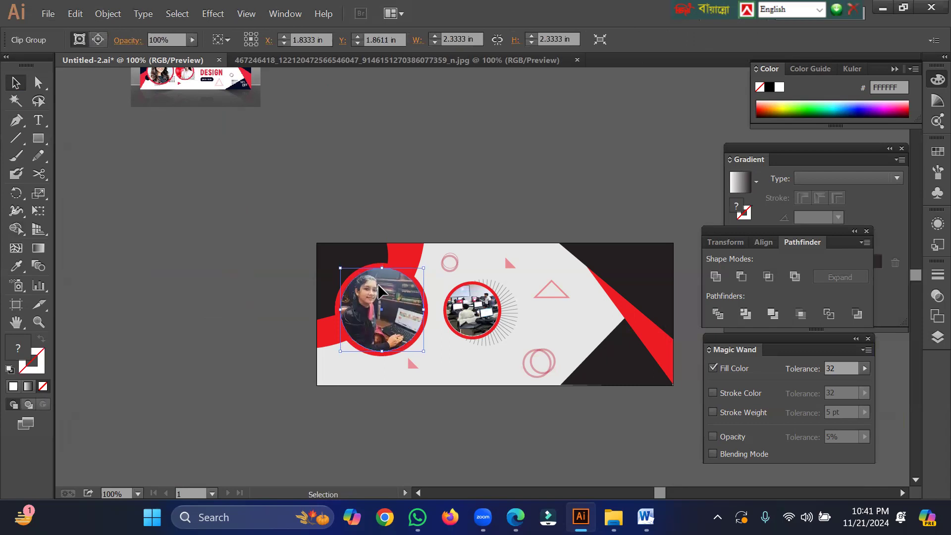
pyautogui.click(247, 224)
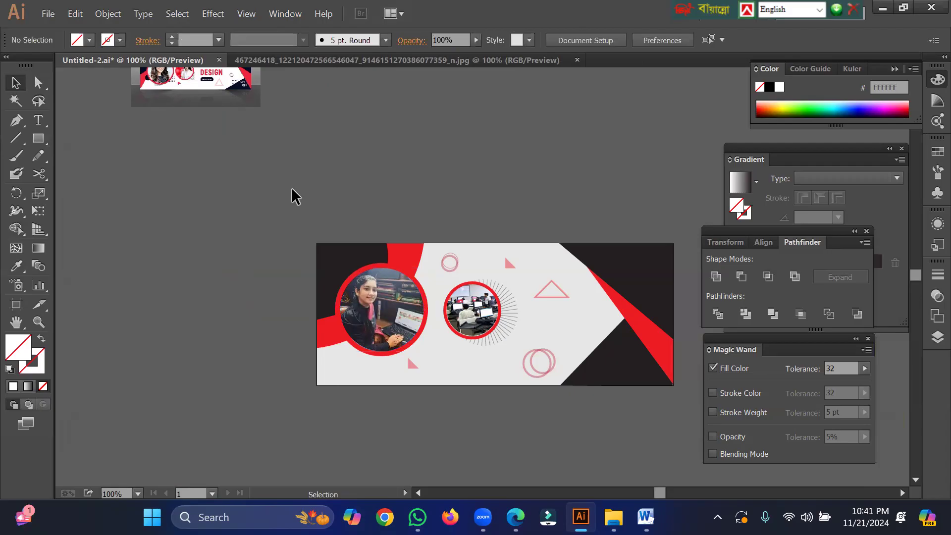
# Move the outlined triangle down and to the right, close to the tip of the banner's light area.
pyautogui.press('space')
pyautogui.moveTo(285, 147); pyautogui.dragTo(281, 203)
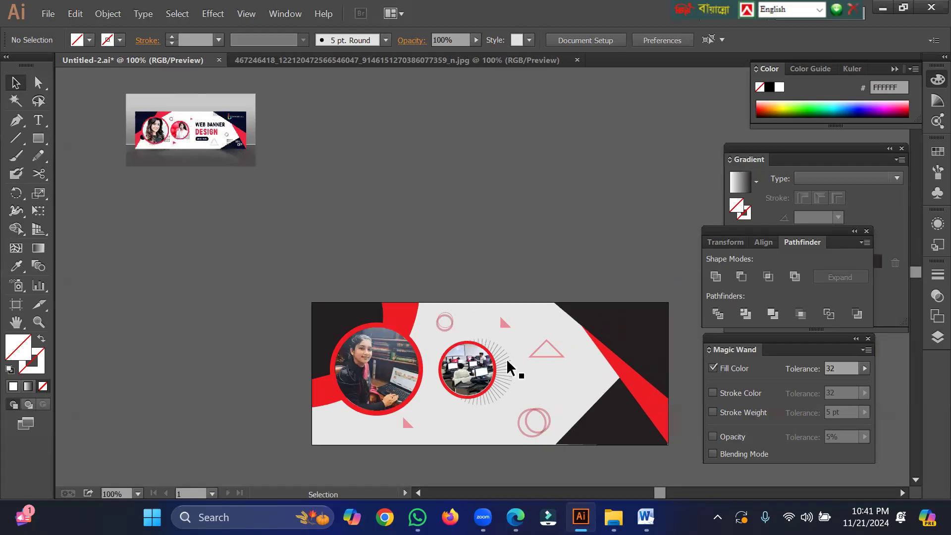
pyautogui.click(538, 345)
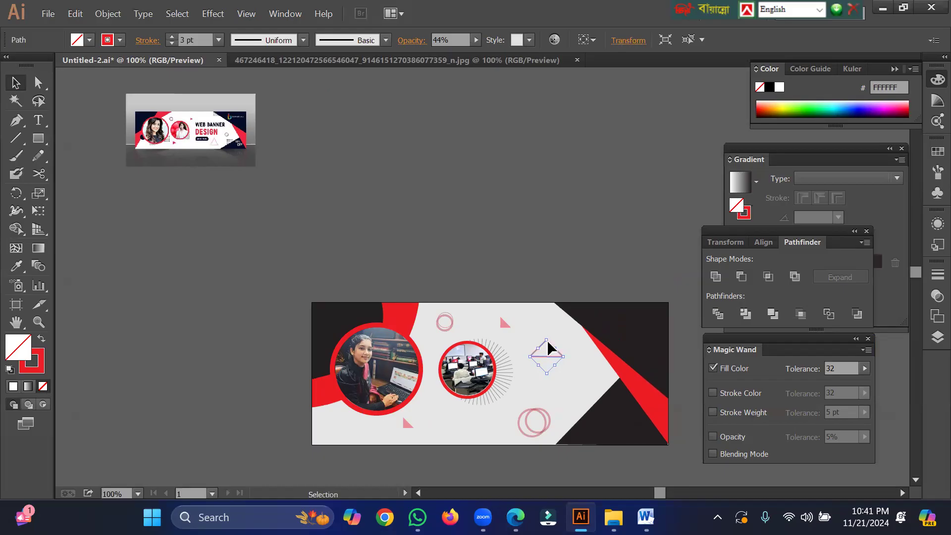
pyautogui.moveTo(543, 342); pyautogui.dragTo(573, 375)
pyautogui.click(483, 517)
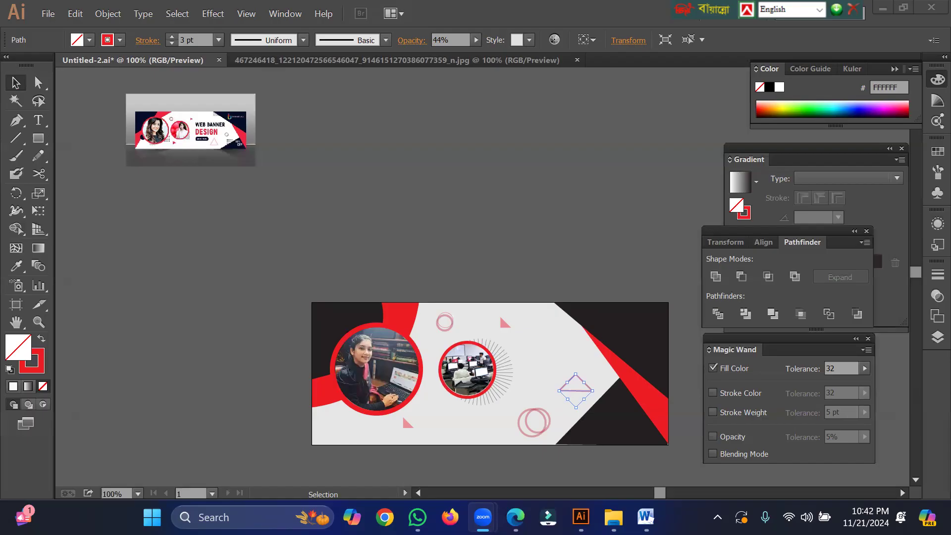
pyautogui.click(101, 160)
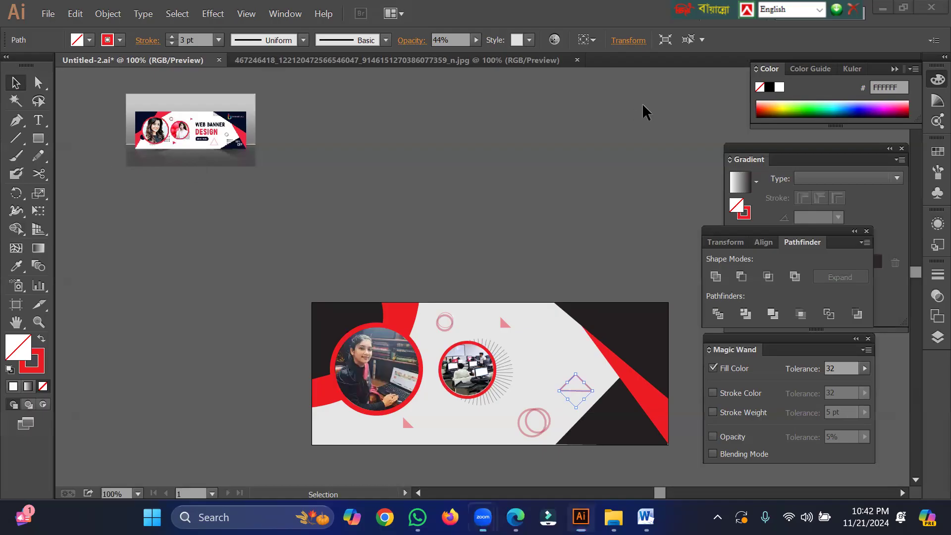
pyautogui.click(737, 202)
# Group the small red ring, its classroom photo and the radiating lines behind it.
pyautogui.press('space')
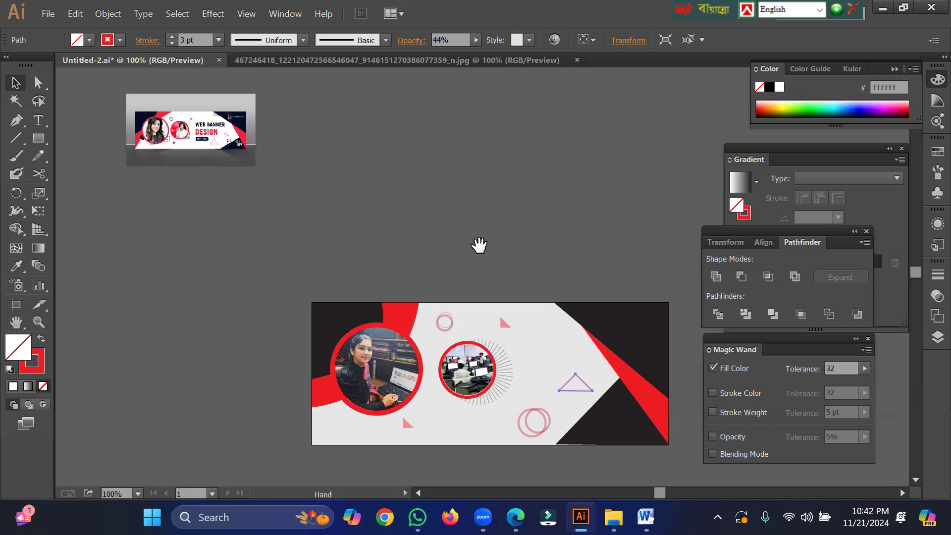
pyautogui.moveTo(478, 268); pyautogui.dragTo(465, 216)
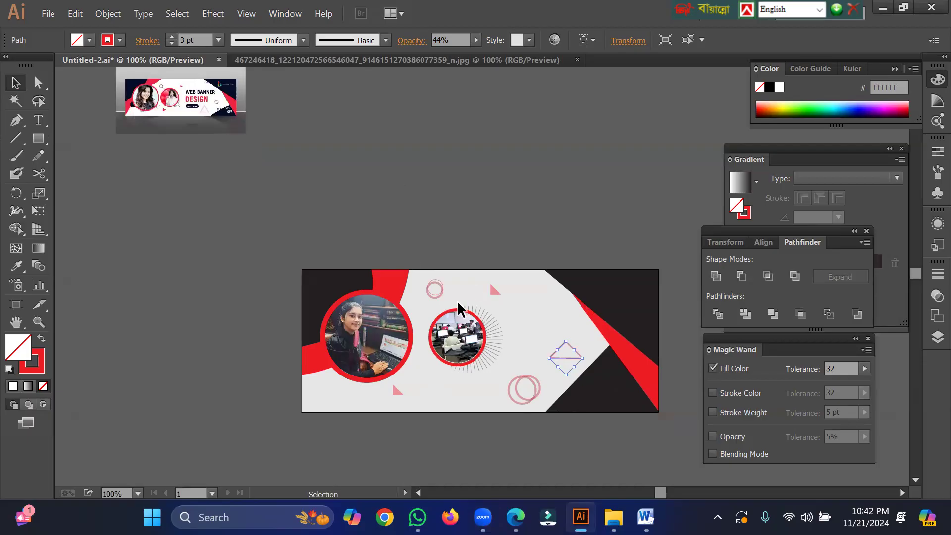
pyautogui.moveTo(422, 308); pyautogui.dragTo(490, 349)
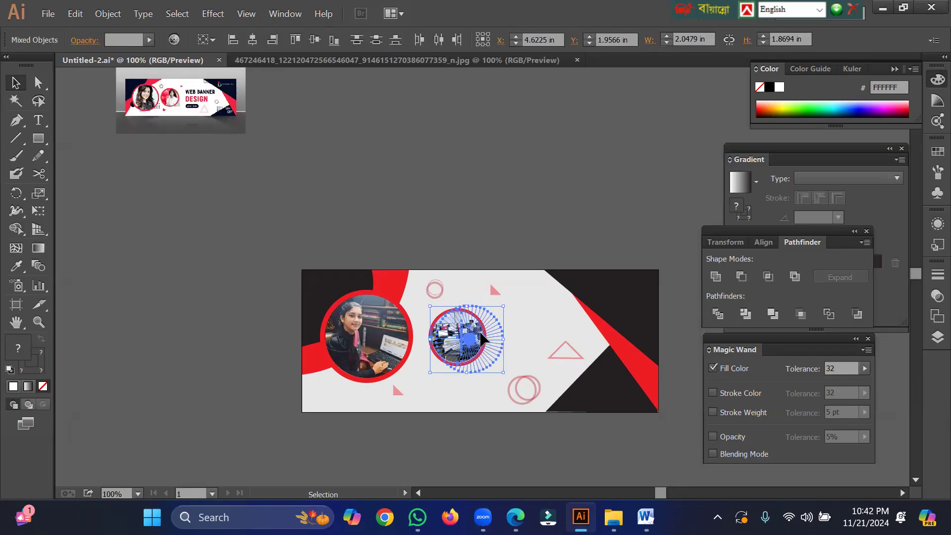
pyautogui.rightClick(487, 334)
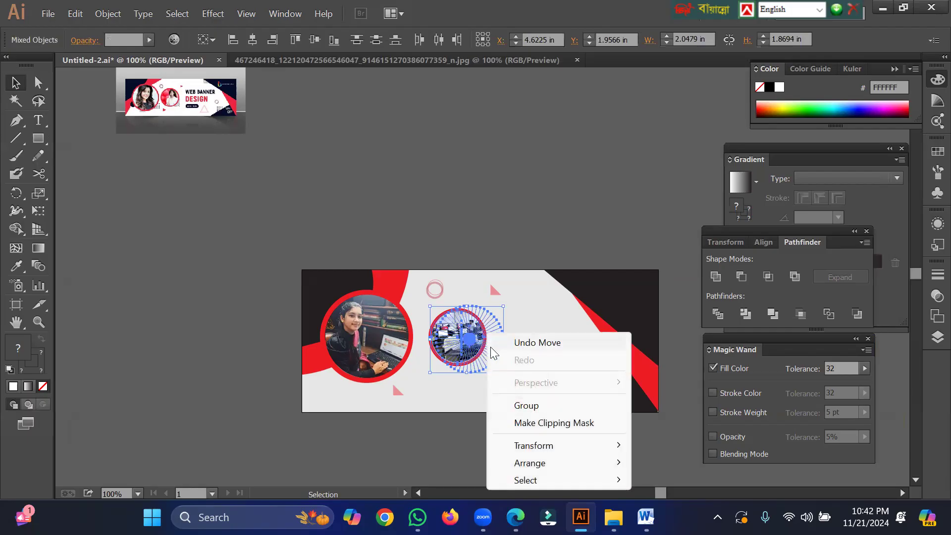
pyautogui.click(543, 407)
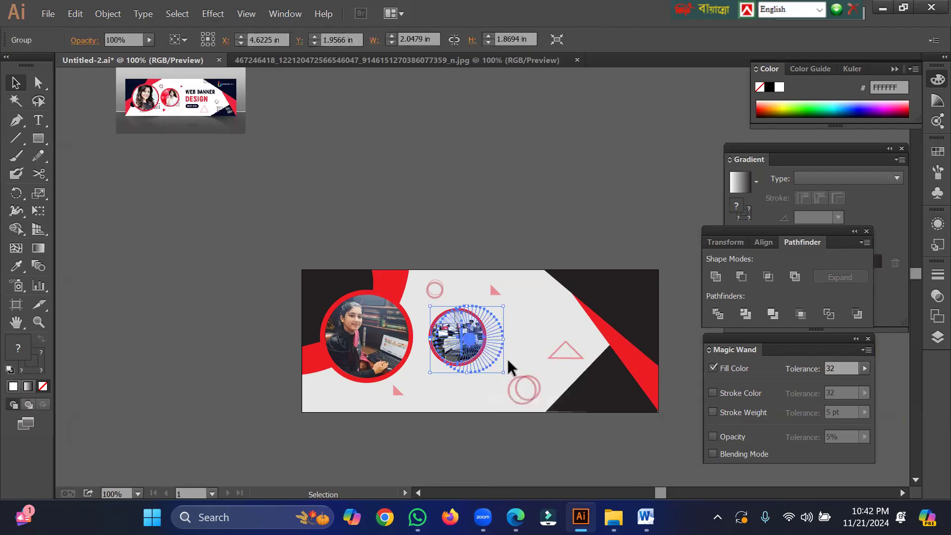
# Scale the classroom photo group to about 1.46 by 1.34 in and place it close beside the large ring, slightly higher.
pyautogui.moveTo(485, 331); pyautogui.dragTo(474, 332)
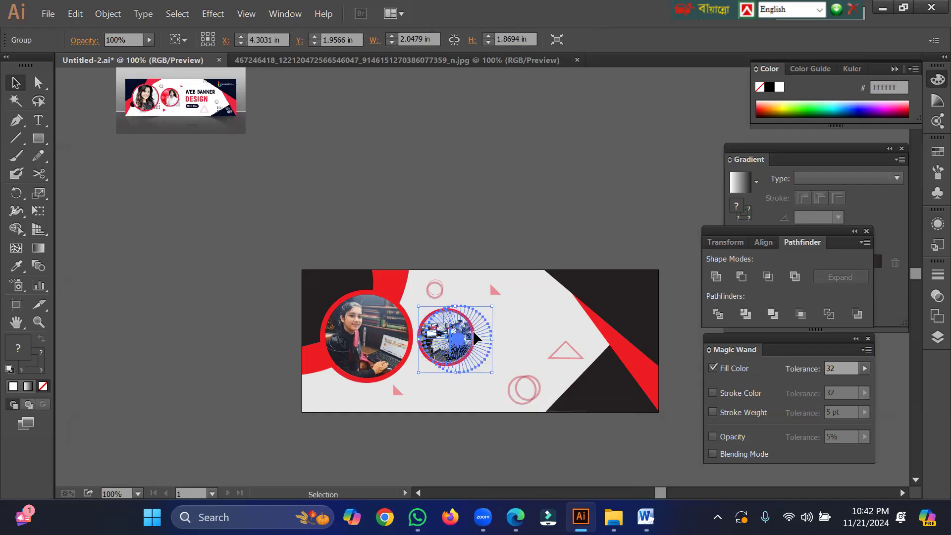
pyautogui.moveTo(492, 373); pyautogui.dragTo(480, 366)
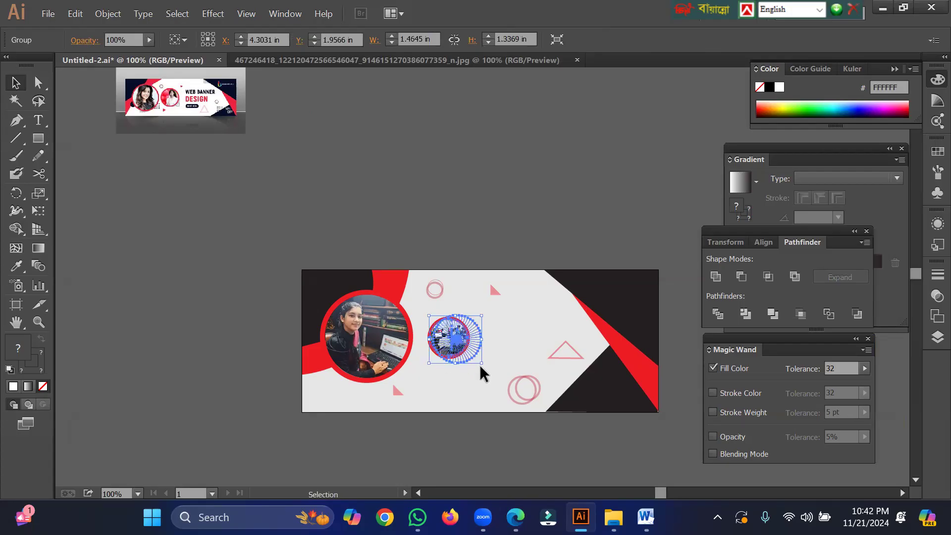
pyautogui.moveTo(451, 331); pyautogui.dragTo(439, 327)
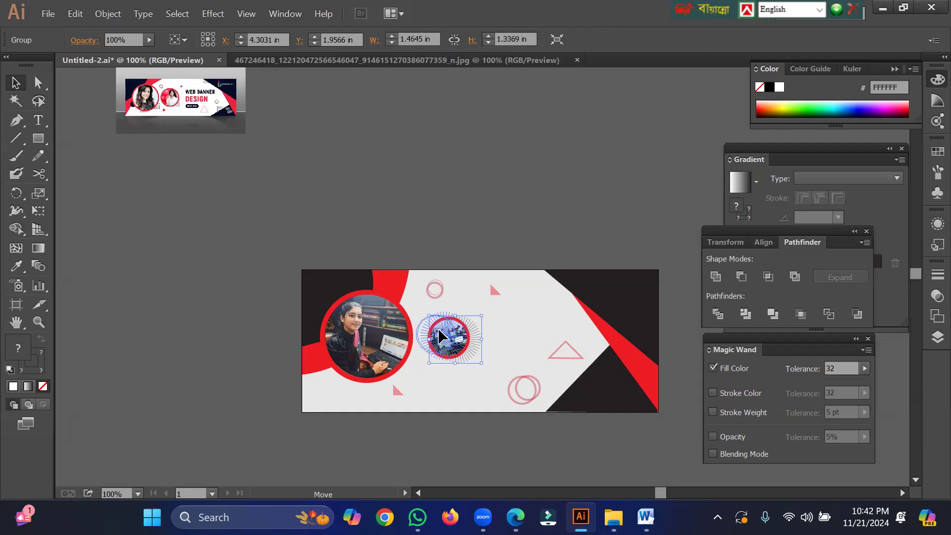
pyautogui.moveTo(439, 329); pyautogui.dragTo(441, 324)
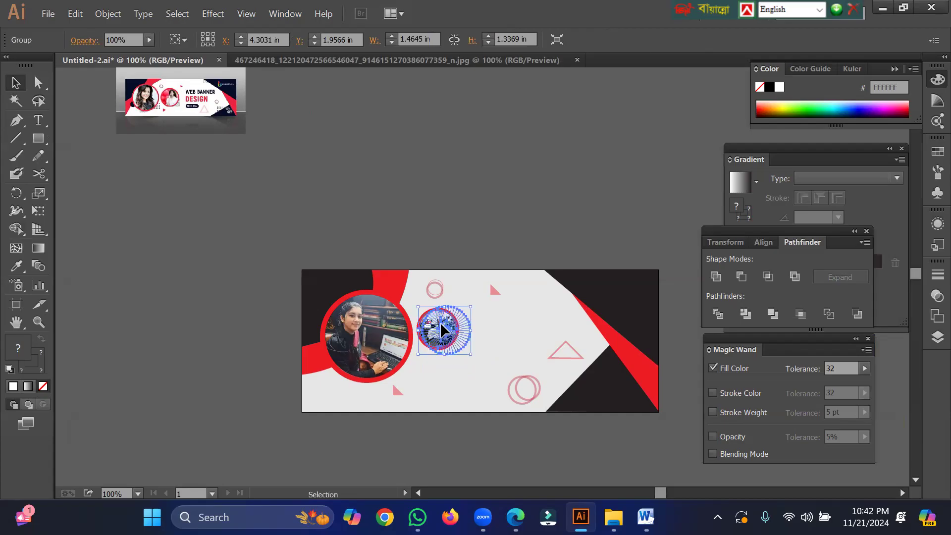
pyautogui.click(453, 211)
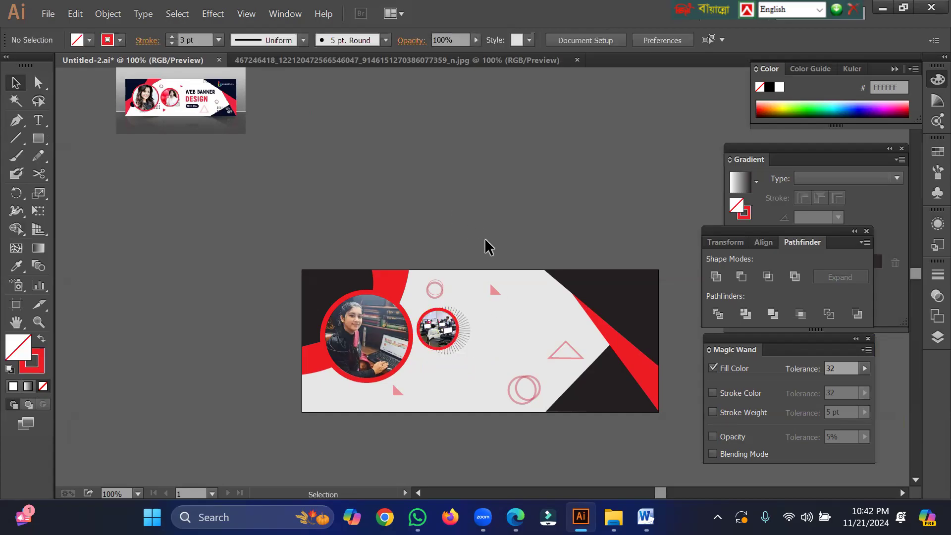
# Move the upper solid pink triangle left, closer to the small double circle near the banner's upper edge.
pyautogui.doubleClick(492, 287)
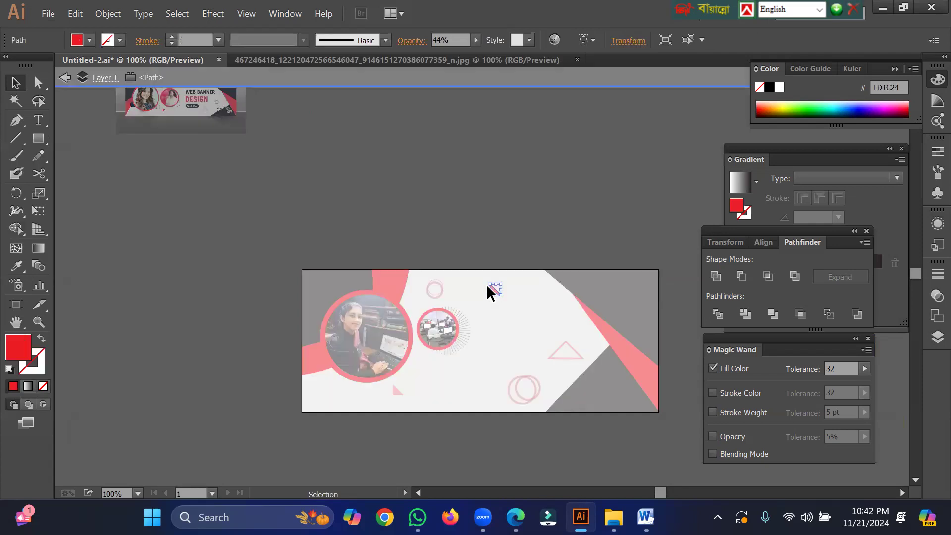
pyautogui.press('Escape')
pyautogui.moveTo(492, 289); pyautogui.dragTo(465, 290)
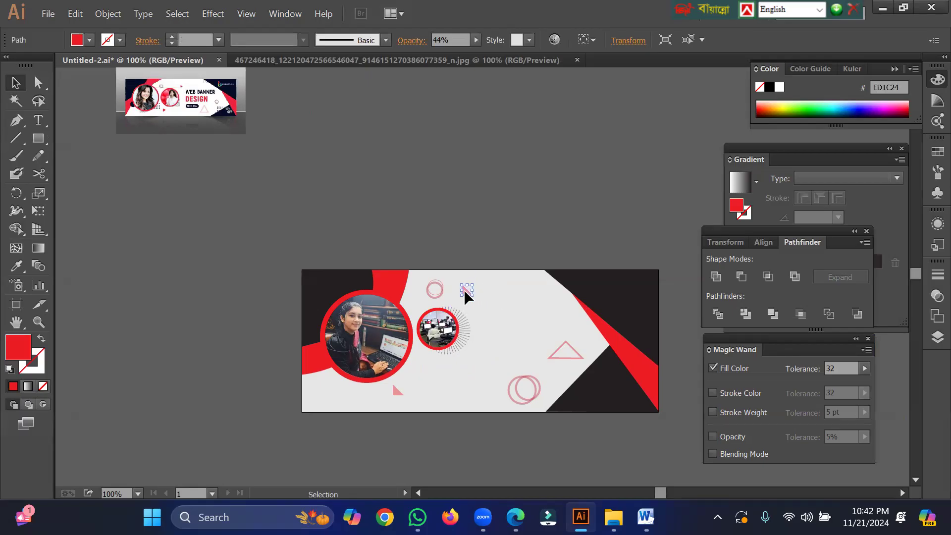
pyautogui.click(433, 196)
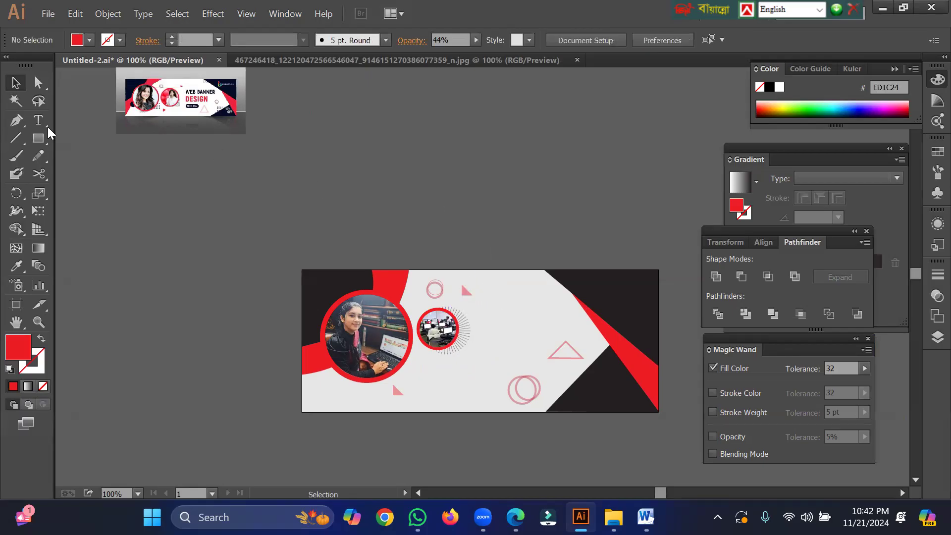
# Add the heading text "WEB BANNER" on the empty canvas above the banner.
pyautogui.click(35, 123)
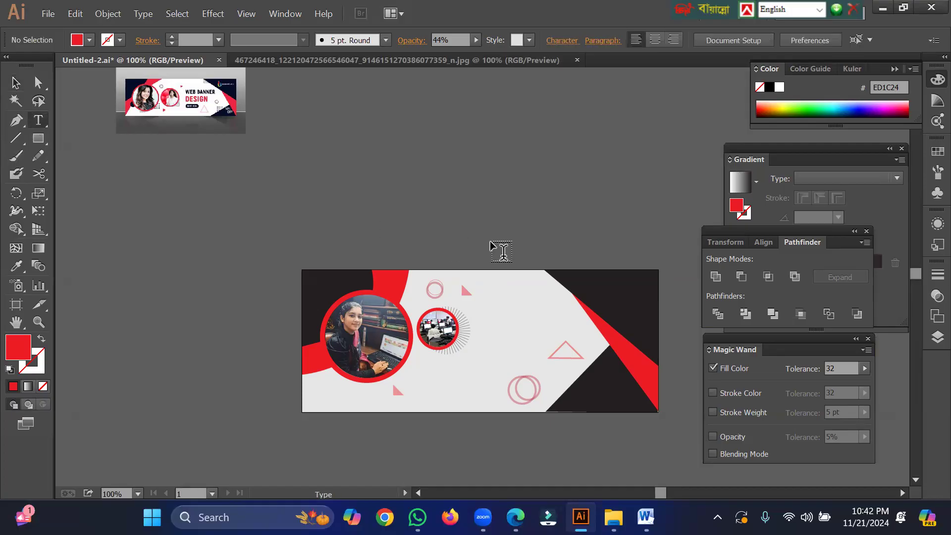
pyautogui.click(439, 176)
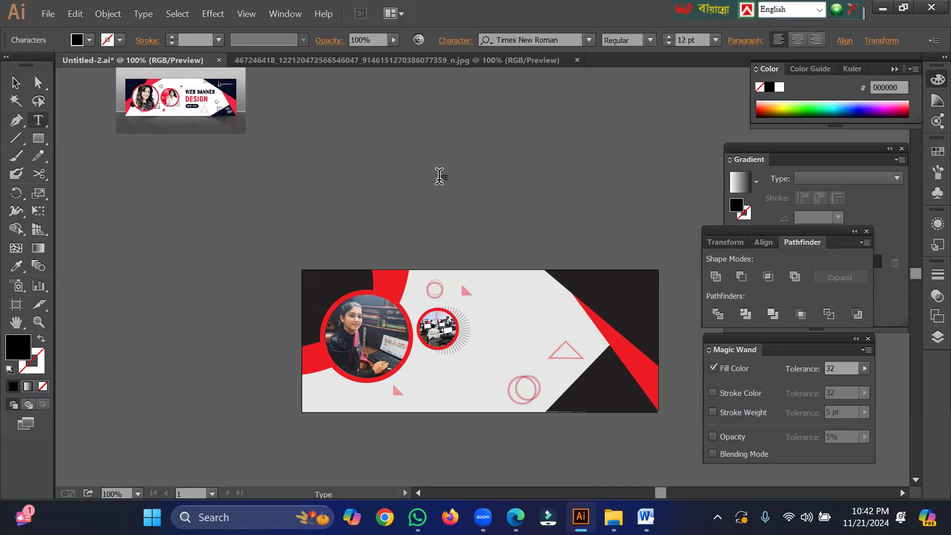
pyautogui.write('WEB BANNE')
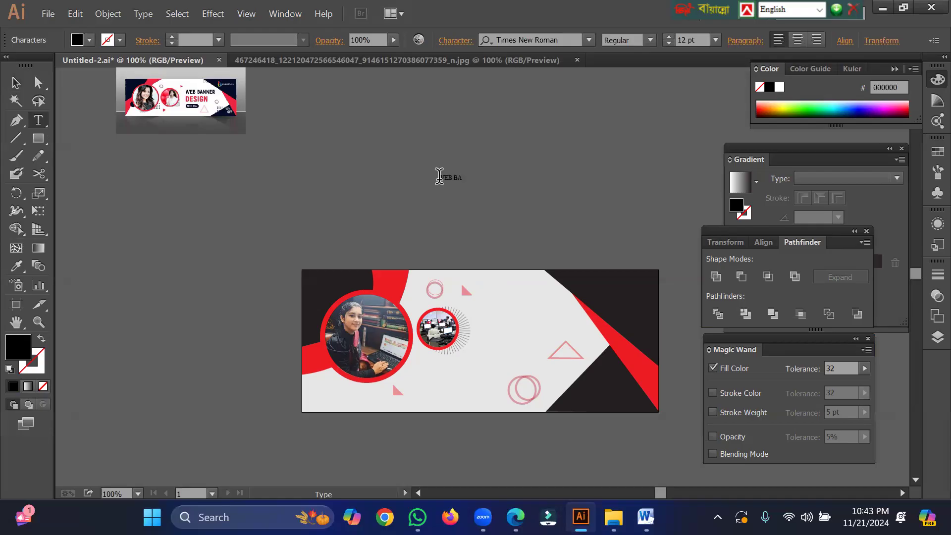